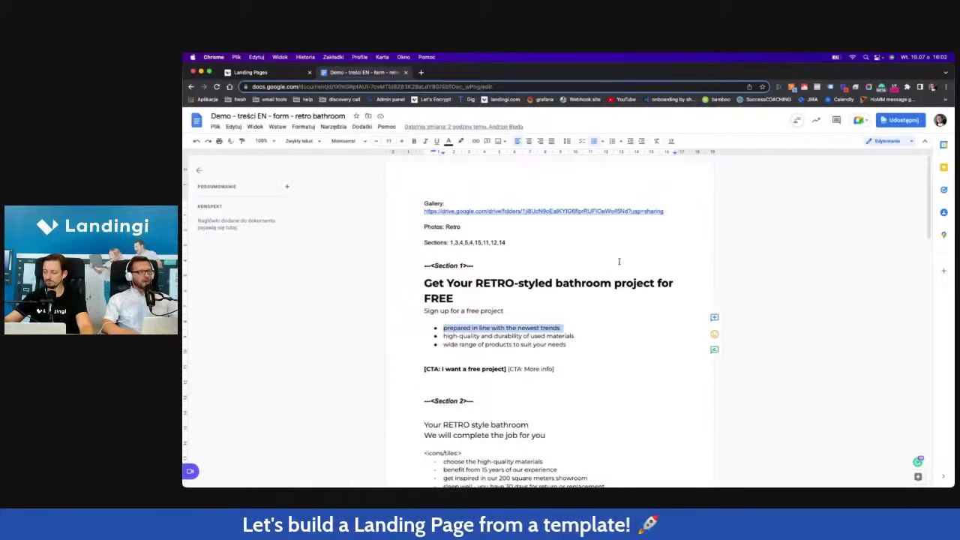
Read through the content brief document, clearing a bullet highlight and selecting the TYP heading.
scroll(588, 254, down, 3)
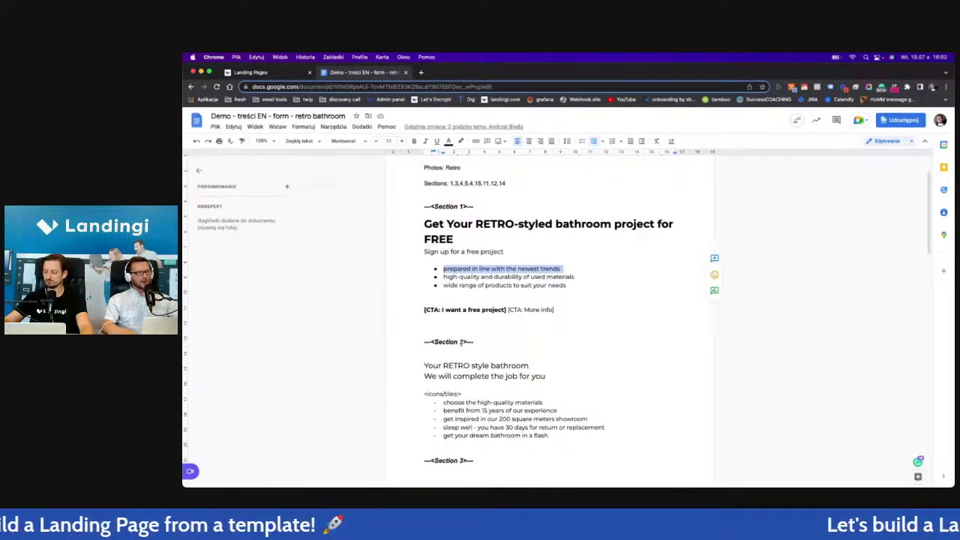
scroll(460, 341, down, 1)
click(454, 246)
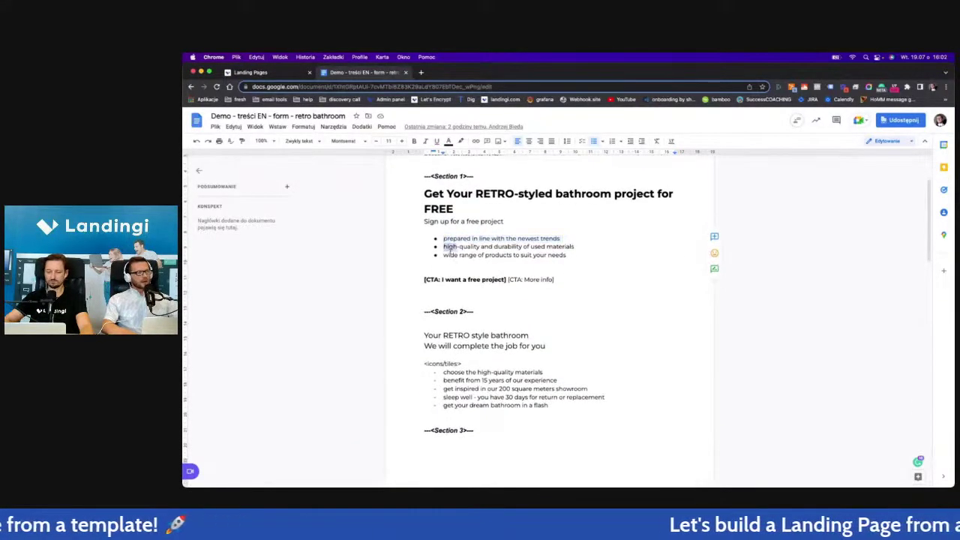
scroll(465, 243, down, 2)
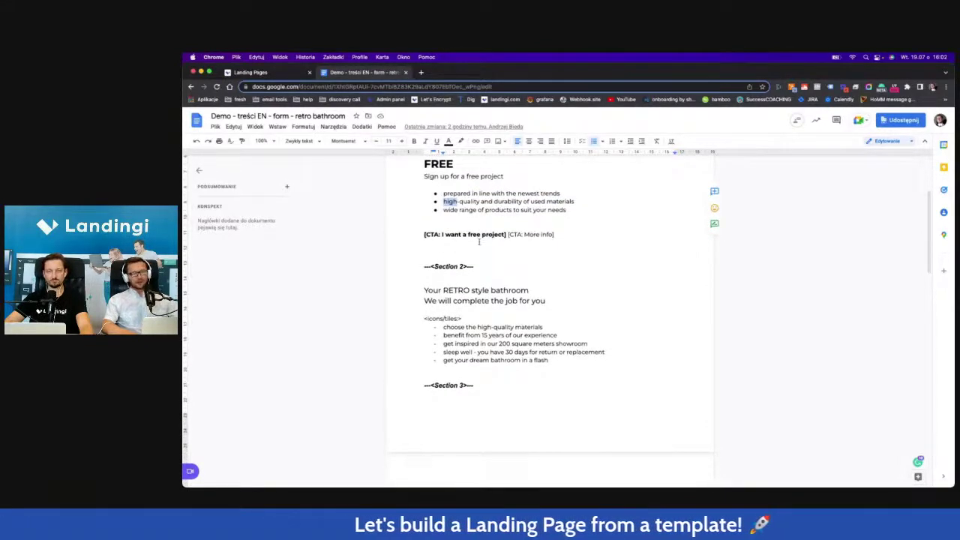
scroll(530, 268, down, 5)
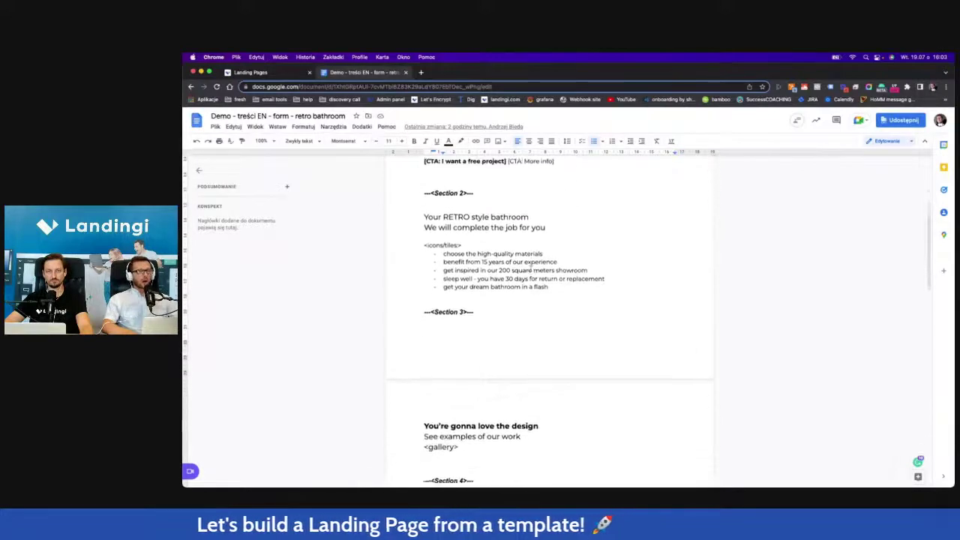
scroll(530, 268, down, 1)
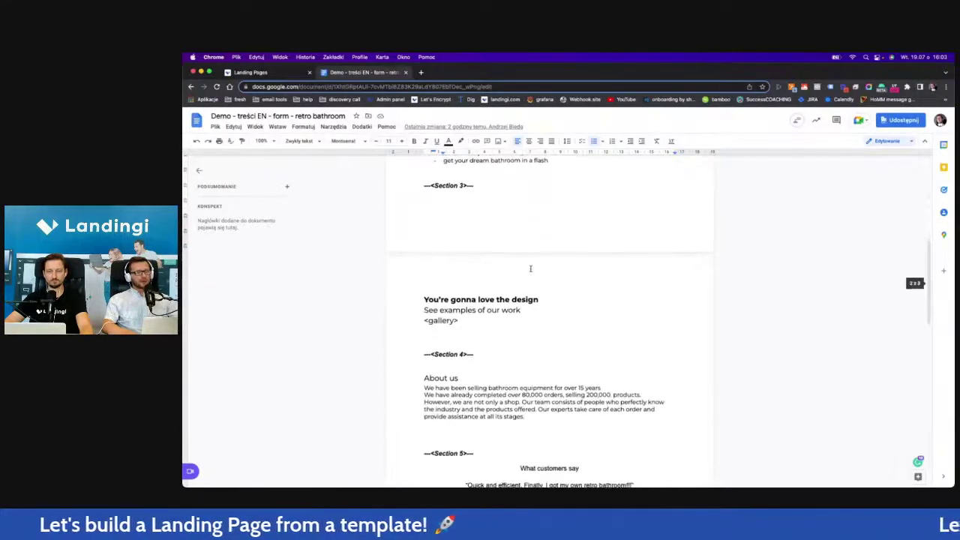
scroll(540, 306, down, 7)
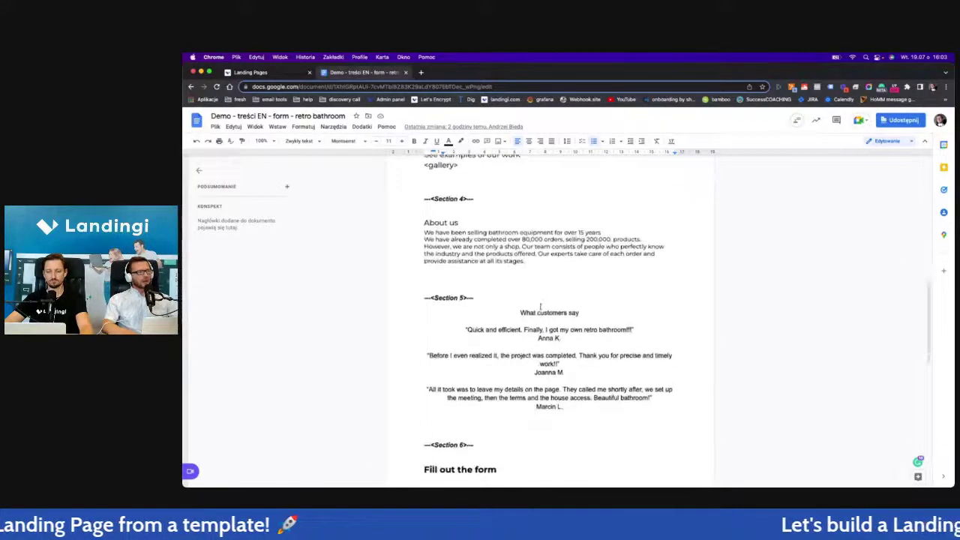
scroll(540, 306, down, 6)
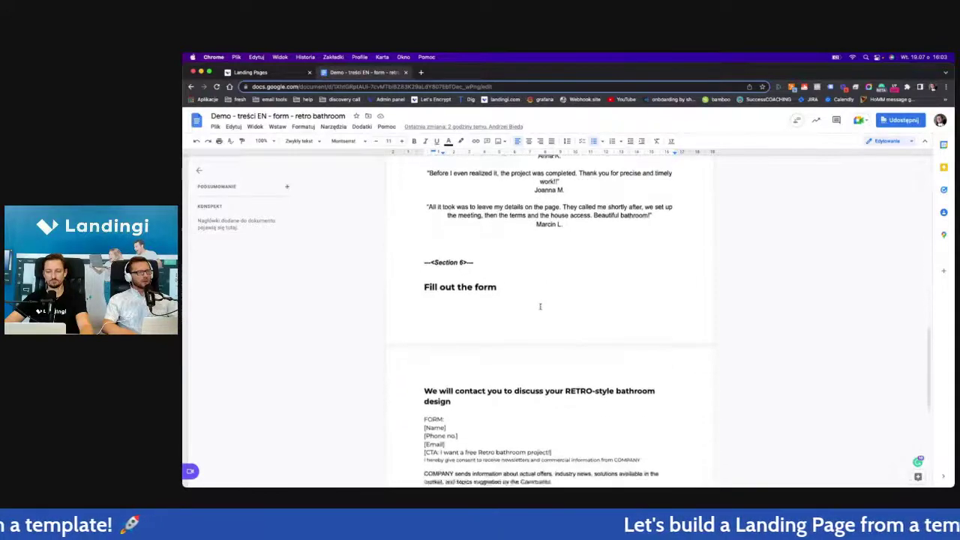
scroll(540, 306, down, 1)
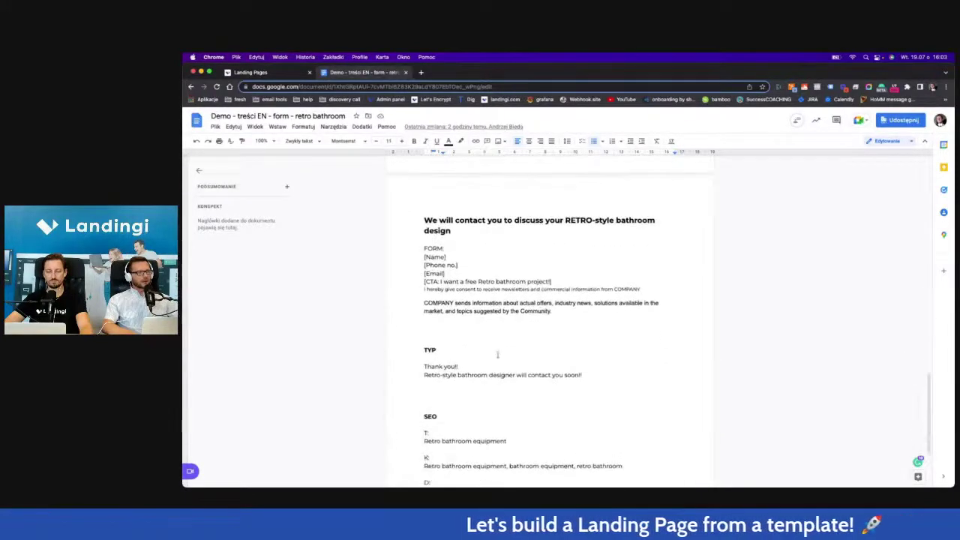
click(444, 350)
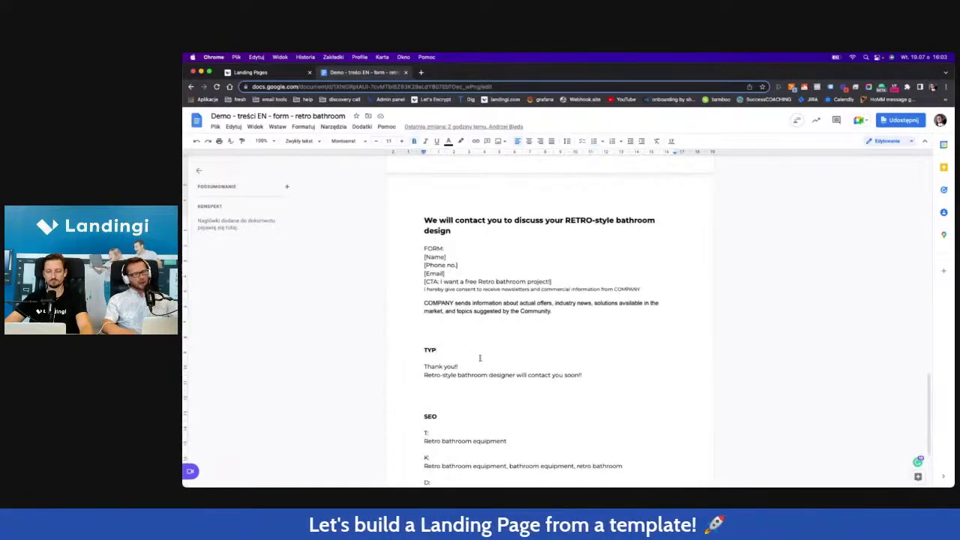
double_click(436, 350)
scroll(468, 339, down, 2)
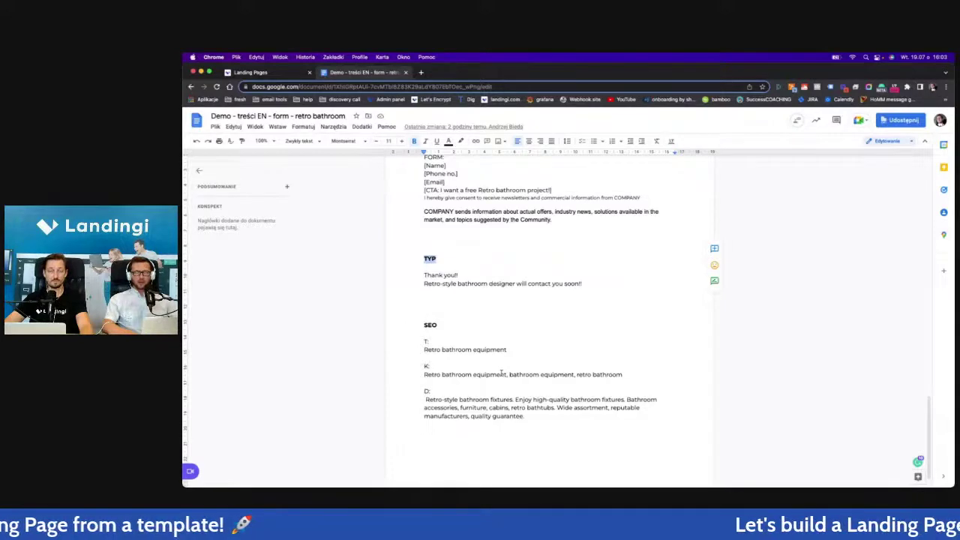
scroll(501, 320, up, 10)
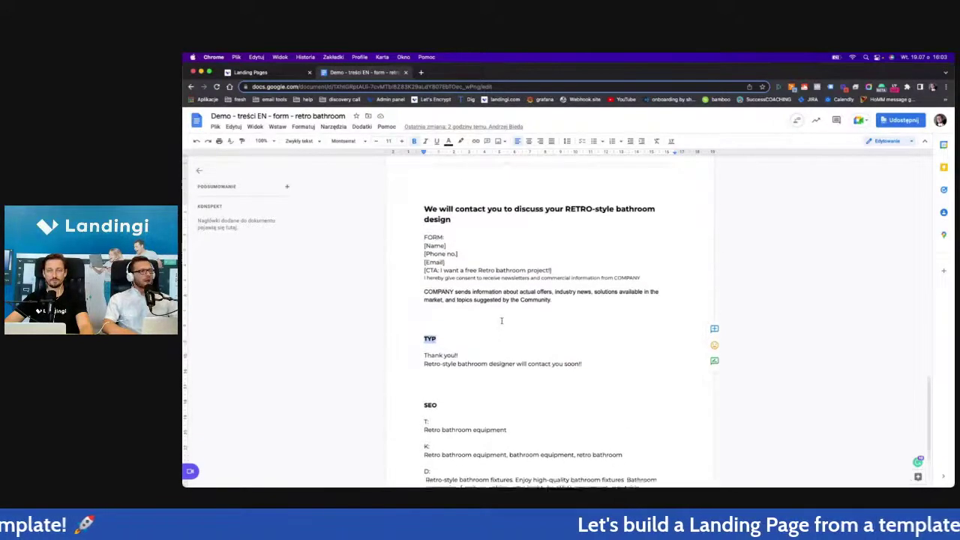
scroll(501, 320, up, 10)
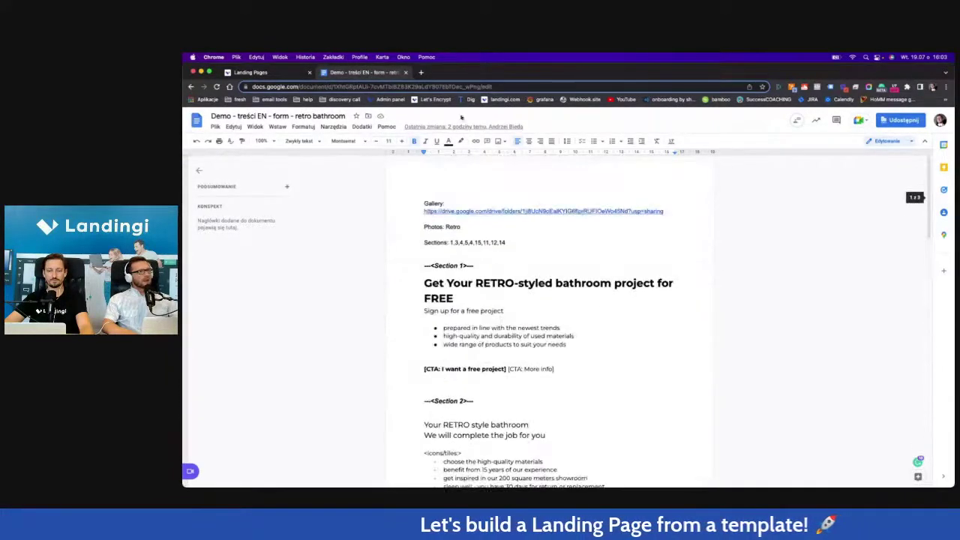
Return to the Landingi landing pages list and start creating a new landing page.
click(298, 71)
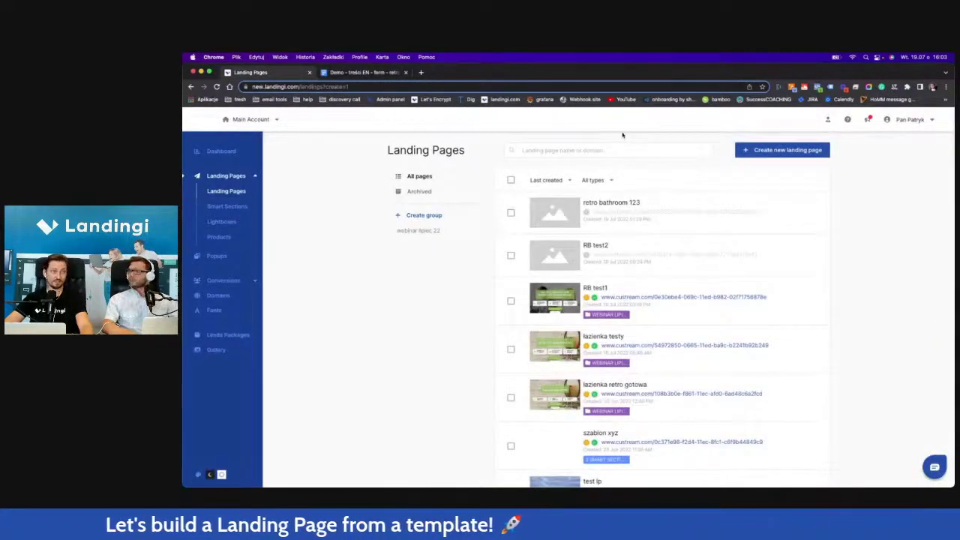
click(384, 73)
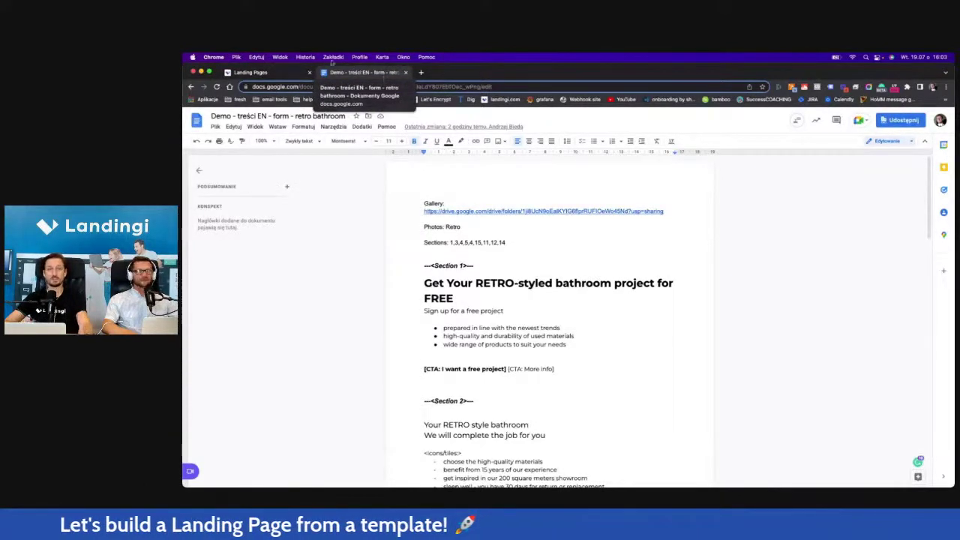
click(241, 72)
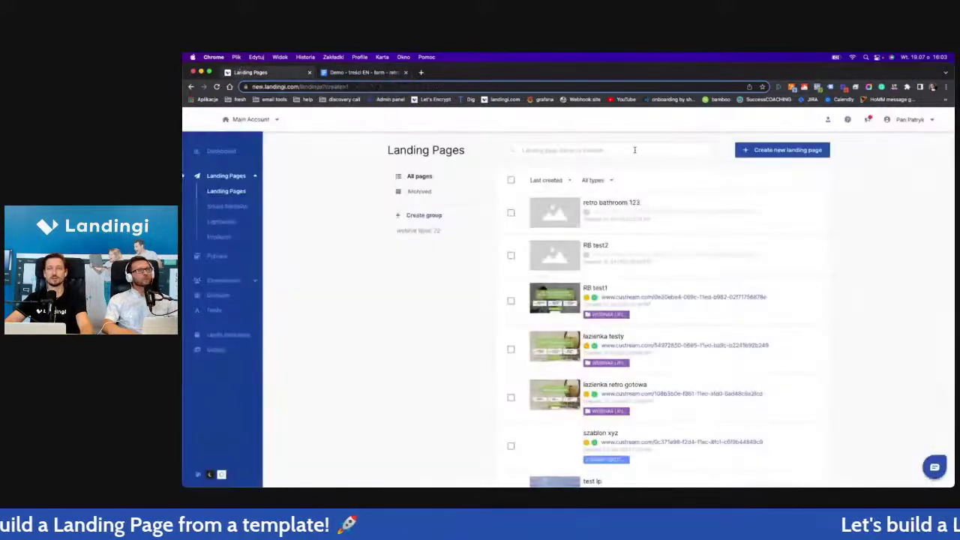
click(780, 150)
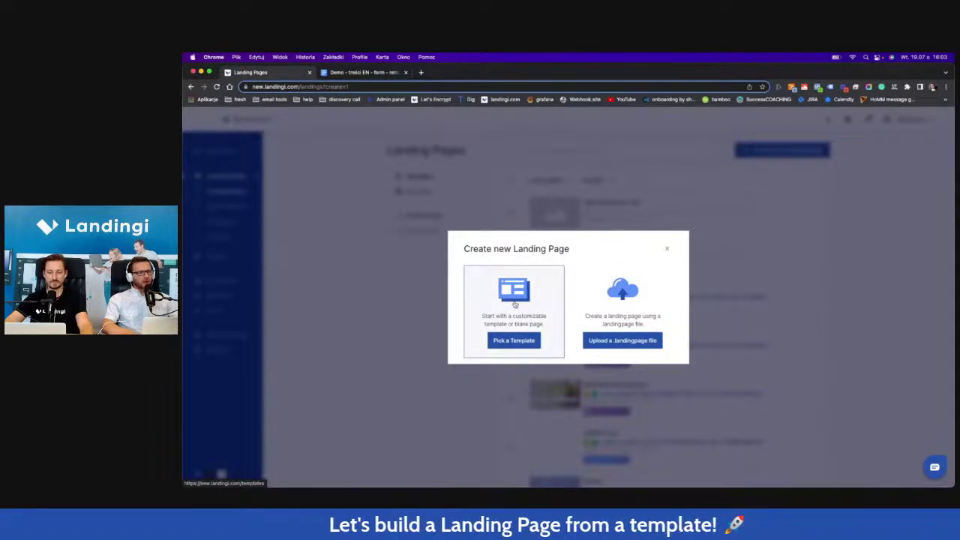
Choose to start from a template and filter the gallery to the Real Estate industry.
click(518, 296)
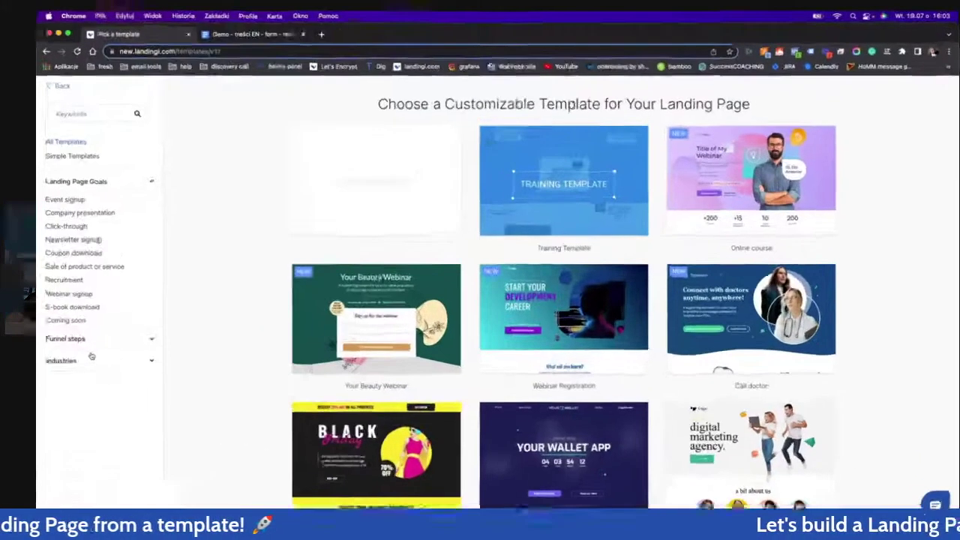
click(91, 356)
scroll(83, 353, down, 1)
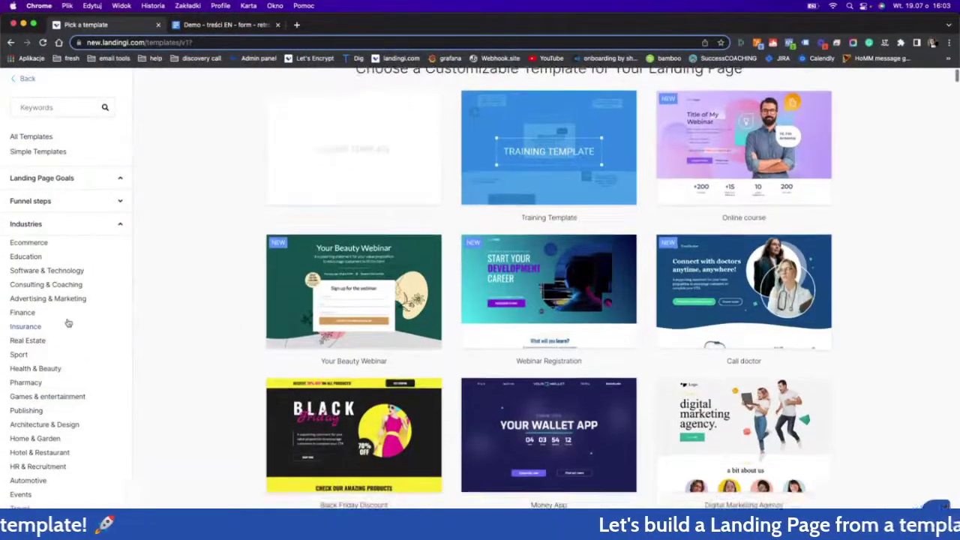
click(42, 339)
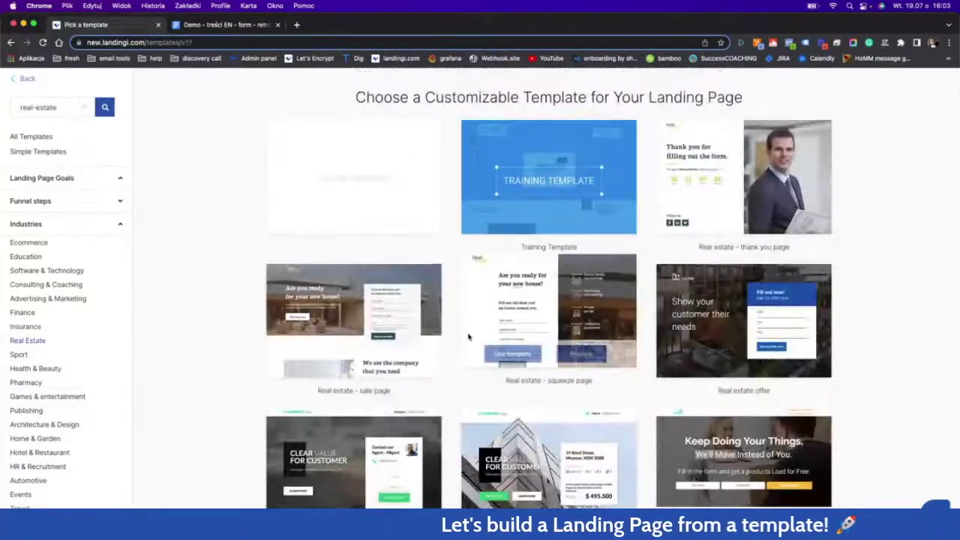
scroll(468, 337, down, 10)
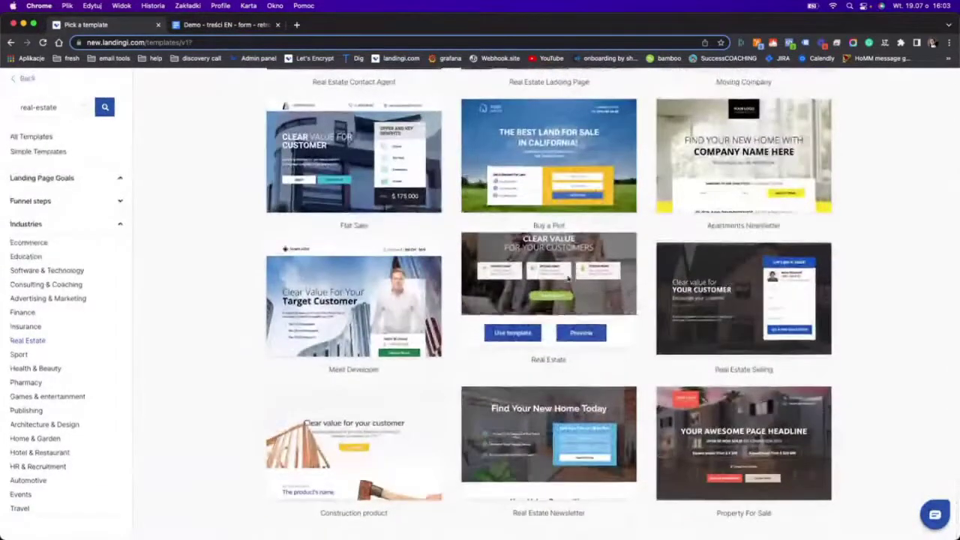
Use the Real Estate template, name the page 'webinar template' and start editing it.
click(504, 337)
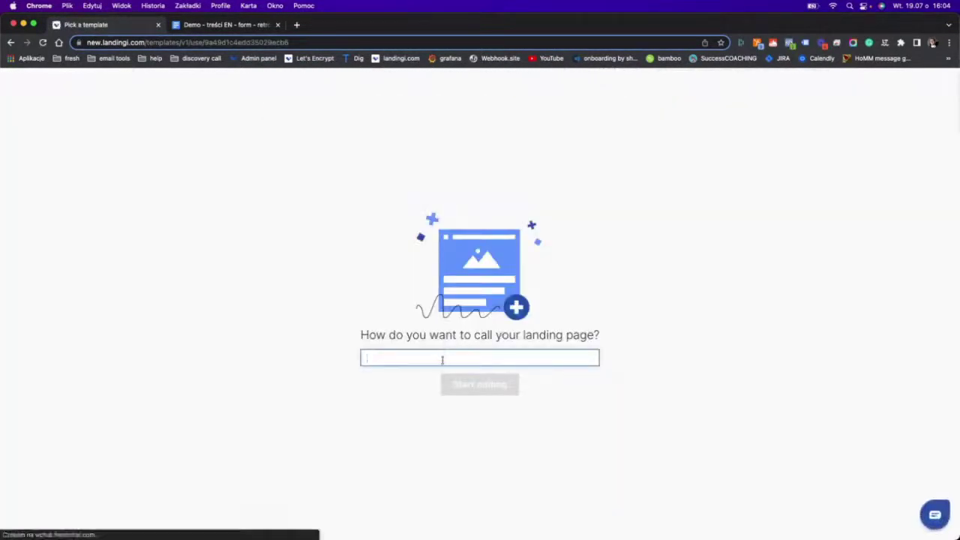
text(ebinar template)
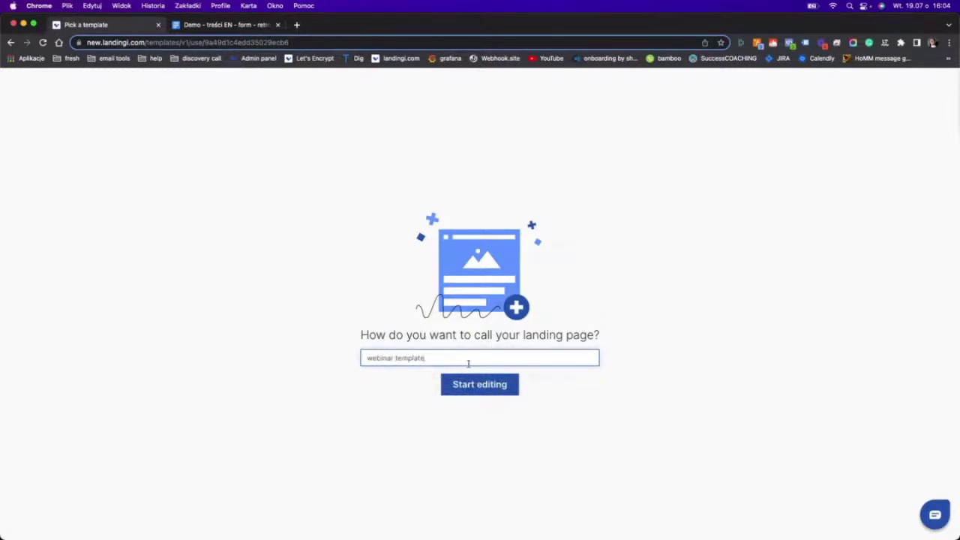
click(472, 383)
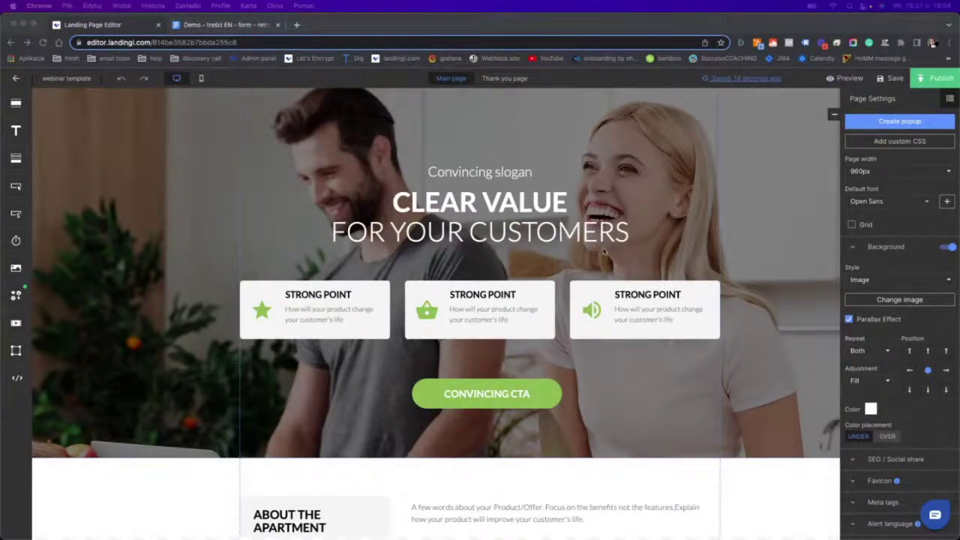
scroll(462, 235, down, 15)
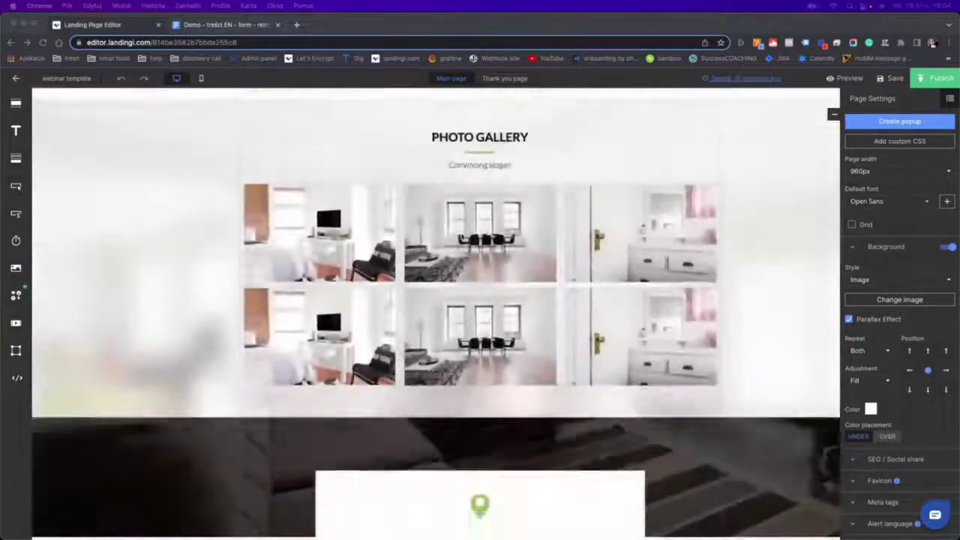
scroll(462, 237, down, 3)
scroll(460, 240, up, 18)
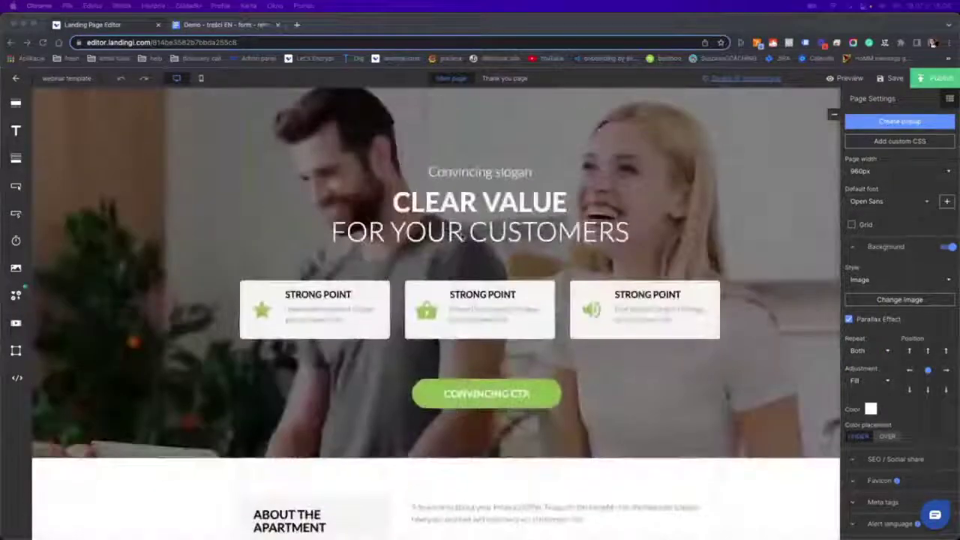
scroll(592, 260, down, 12)
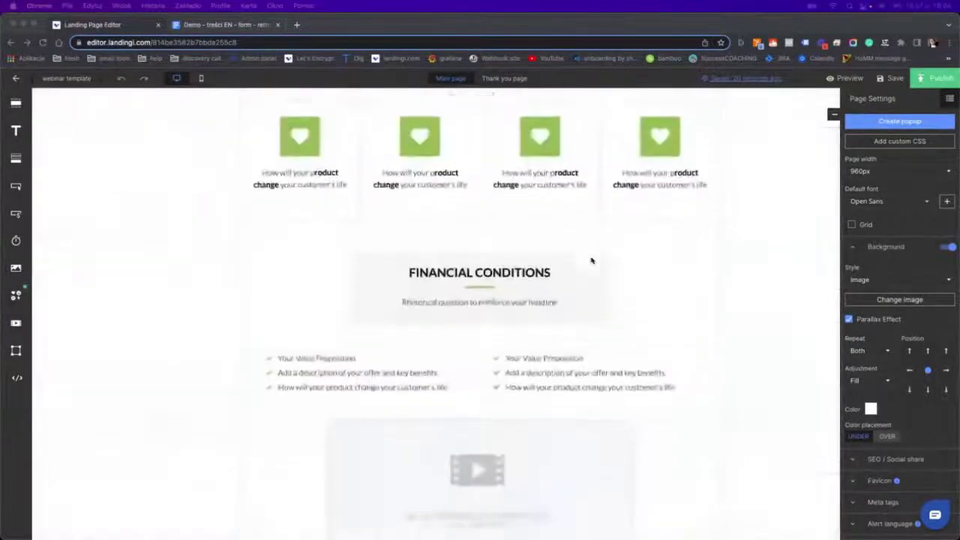
scroll(592, 261, up, 8)
scroll(593, 260, down, 6)
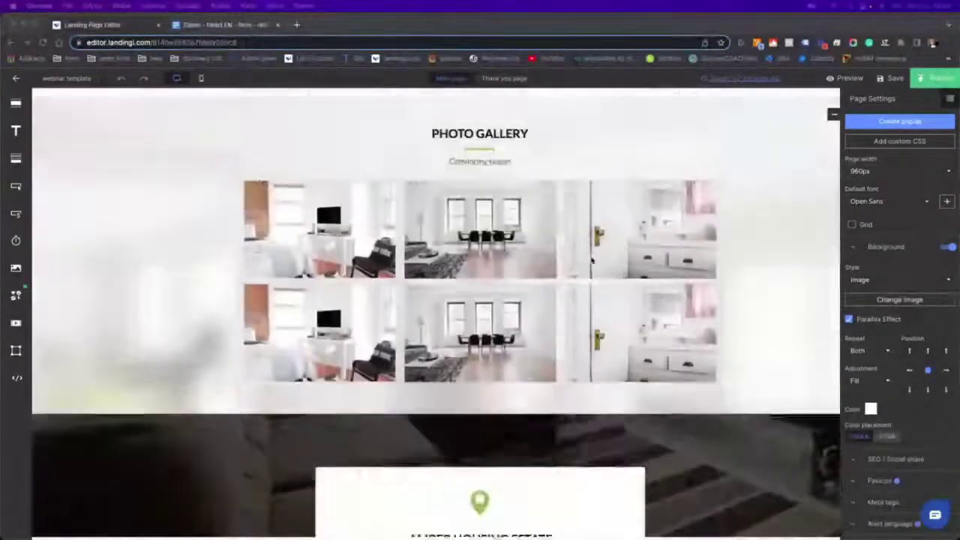
scroll(326, 247, up, 1)
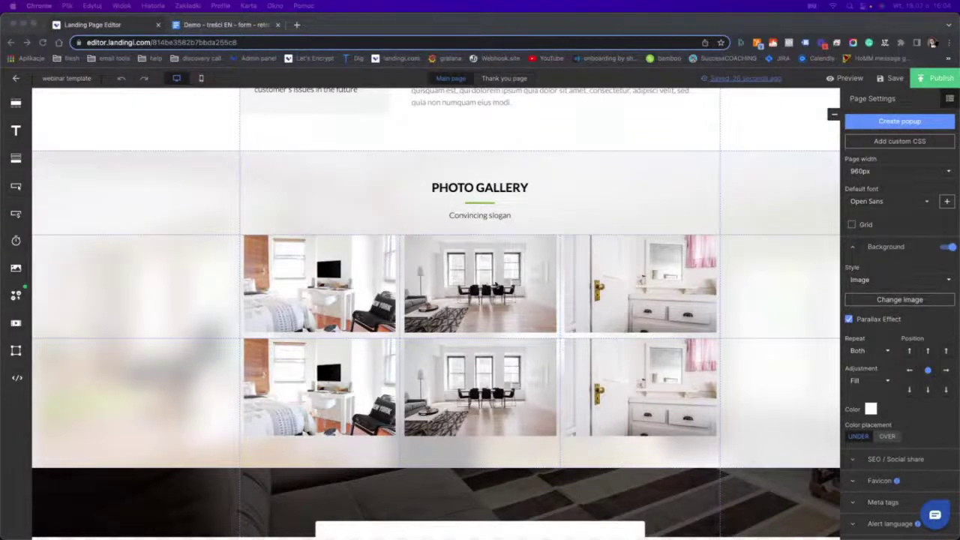
scroll(495, 281, up, 4)
scroll(494, 280, down, 2)
scroll(495, 283, down, 15)
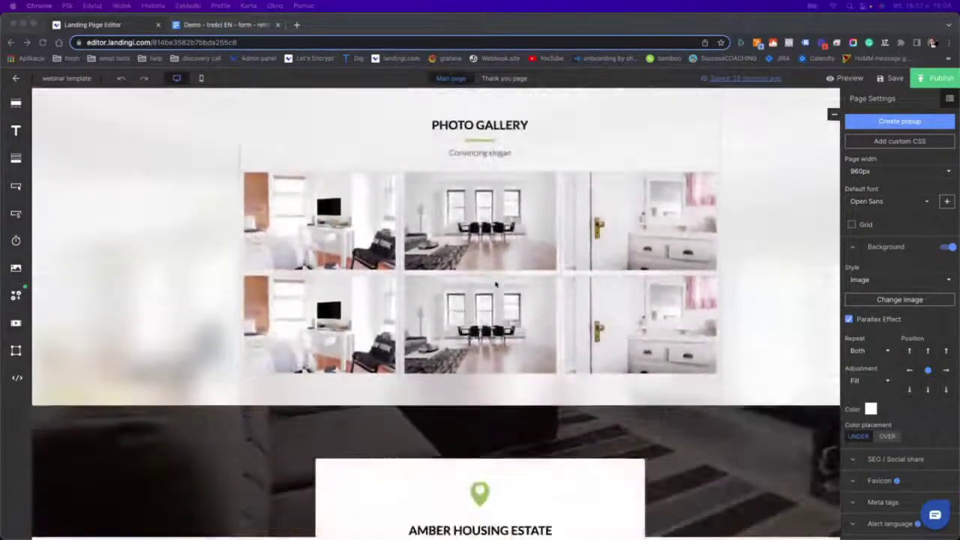
scroll(495, 282, down, 1)
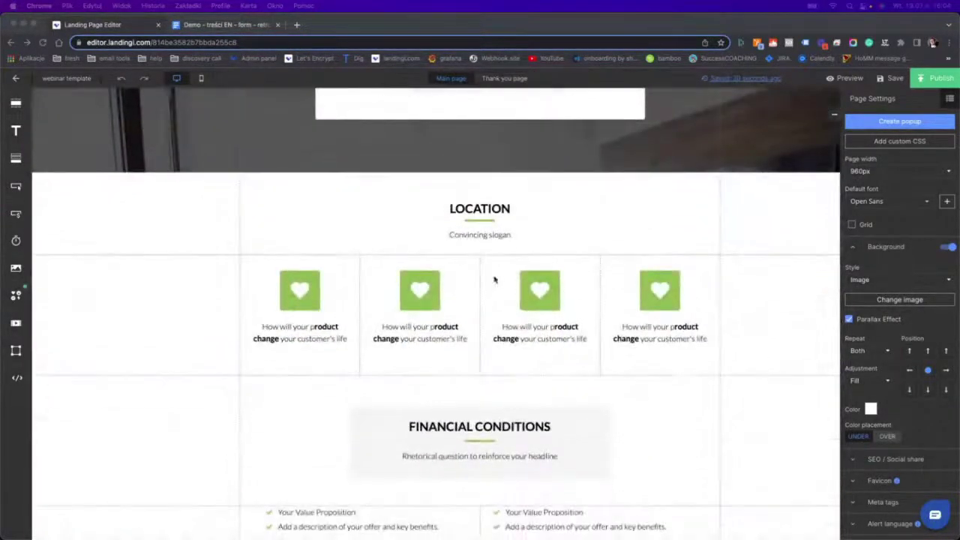
scroll(412, 282, down, 8)
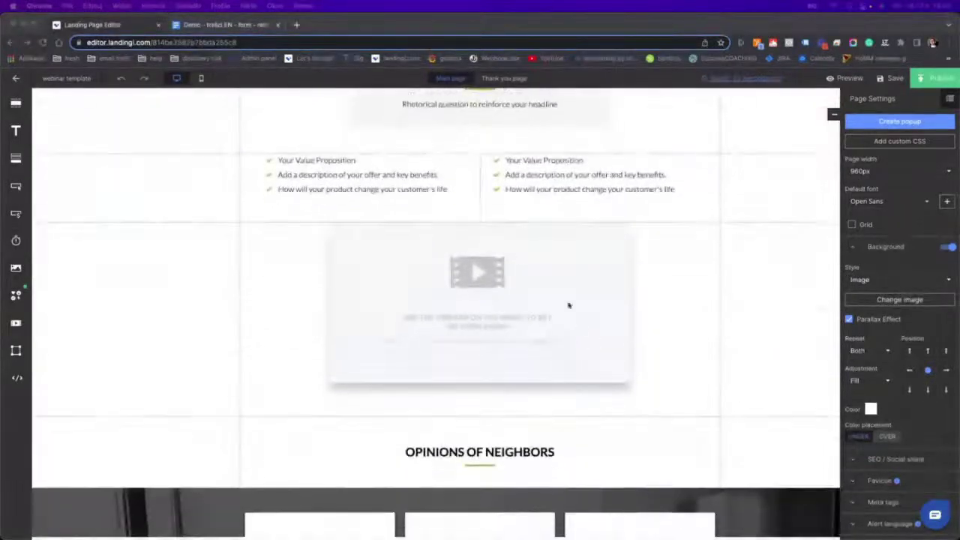
scroll(513, 253, up, 2)
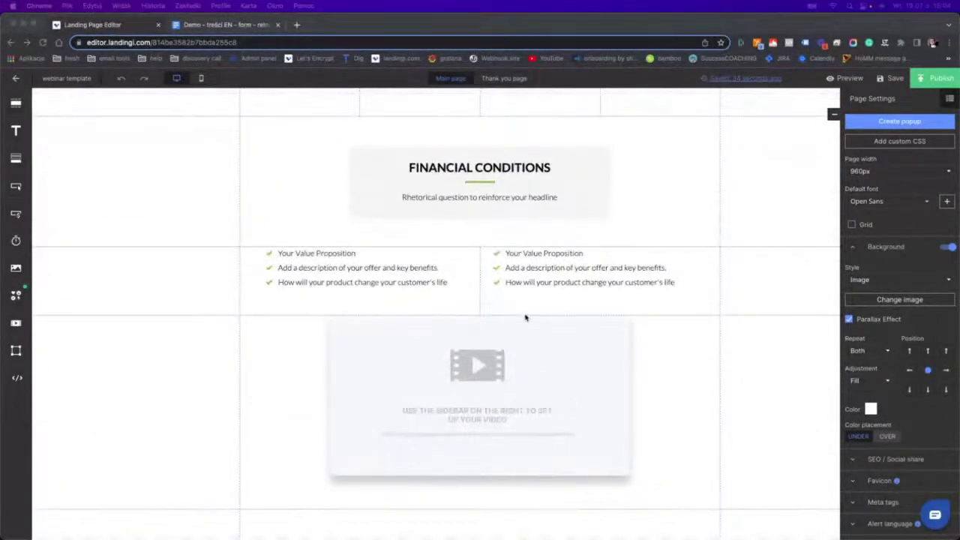
scroll(570, 306, down, 10)
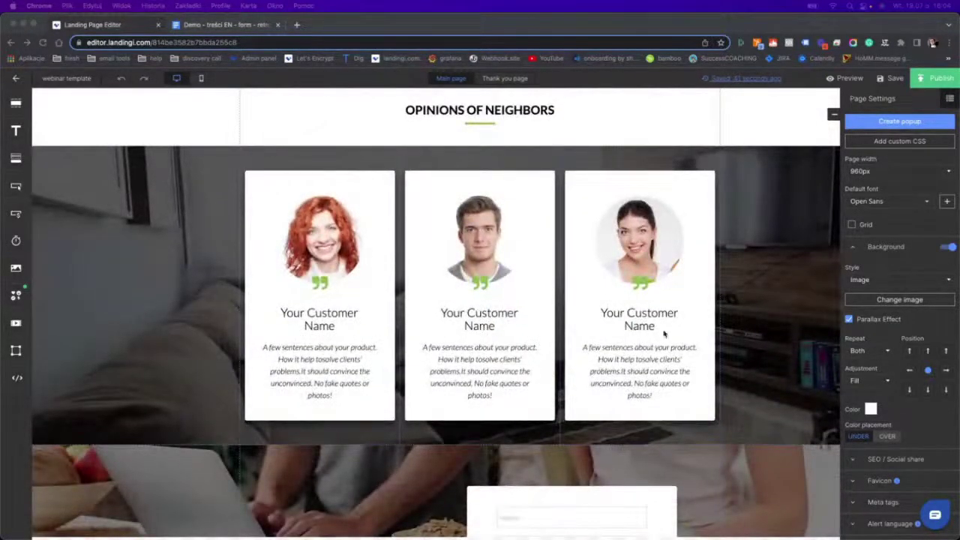
scroll(633, 332, down, 5)
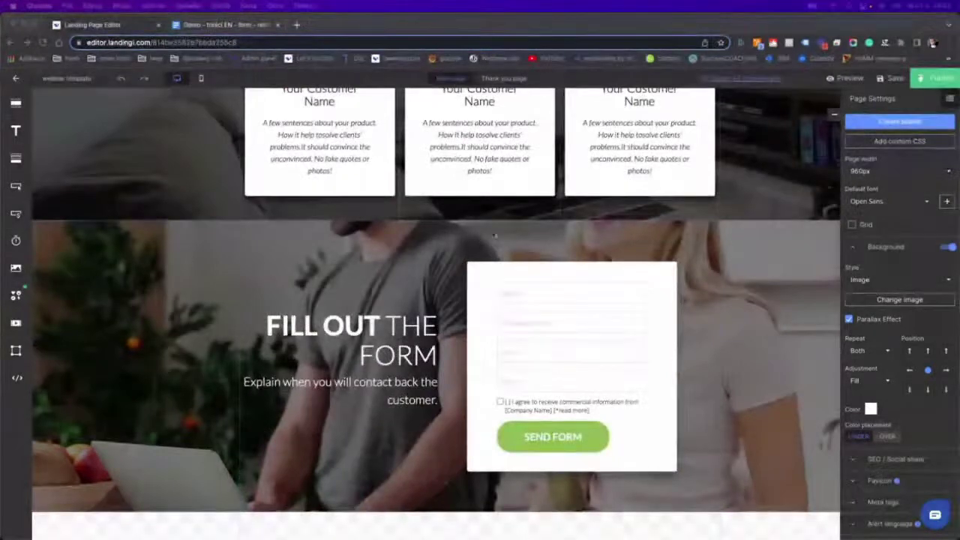
scroll(500, 353, up, 2)
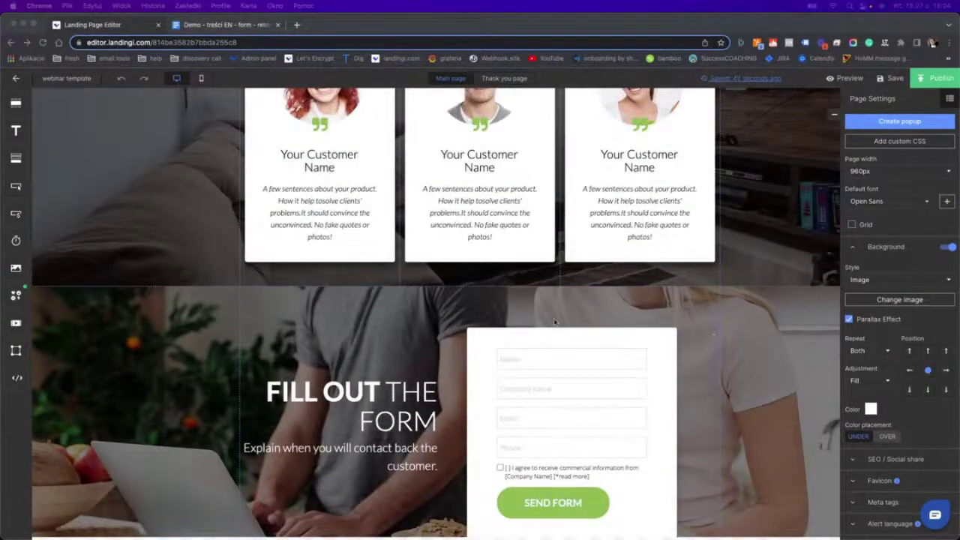
scroll(555, 322, up, 15)
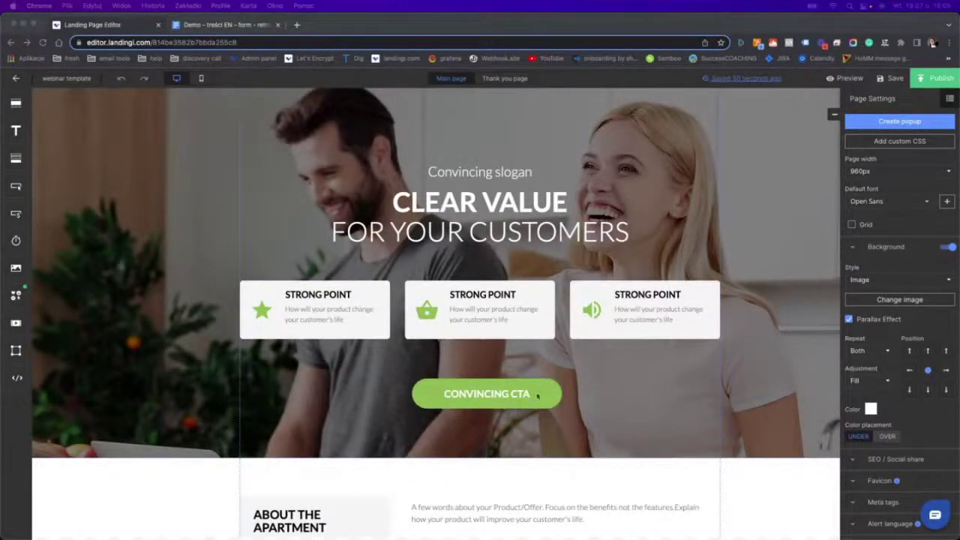
scroll(395, 292, down, 15)
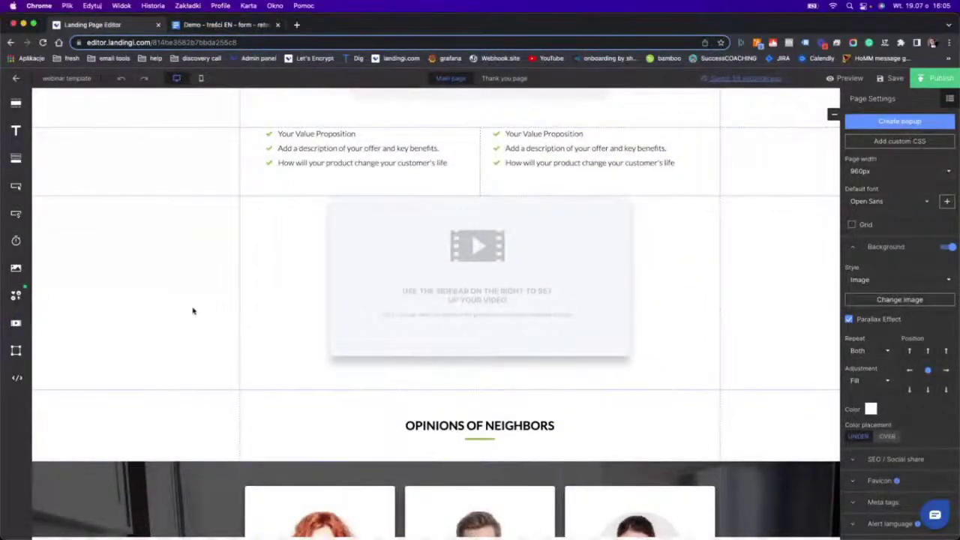
Delete the video placeholder section and the checklist section.
click(213, 285)
click(330, 205)
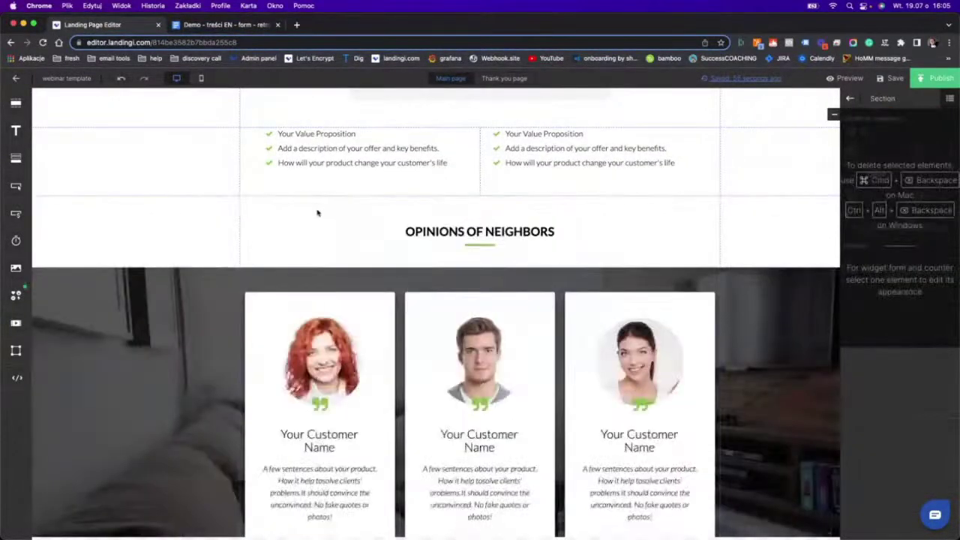
scroll(290, 227, up, 2)
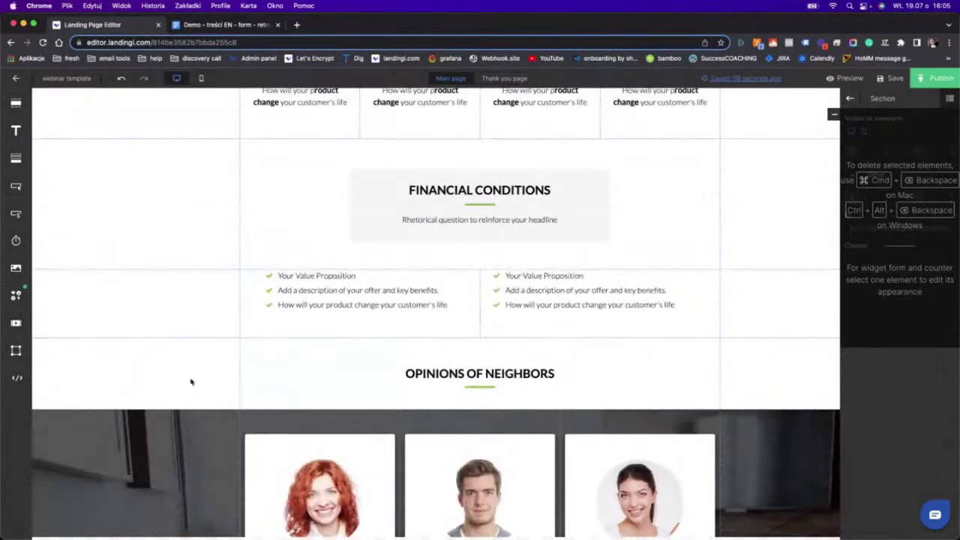
click(306, 360)
click(220, 307)
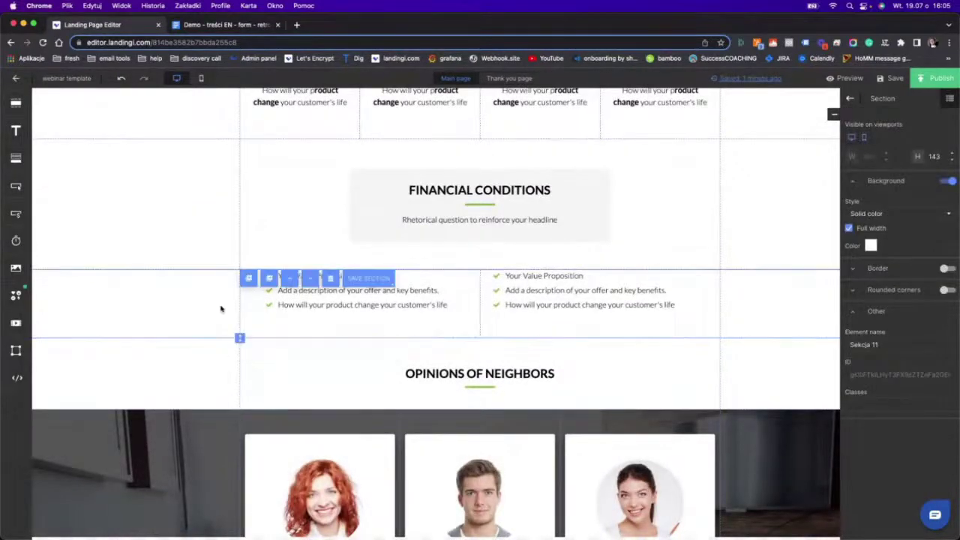
click(330, 276)
Delete the heart-icon feature row and the LOCATION section, then select Financial Conditions.
scroll(330, 283, up, 2)
click(184, 259)
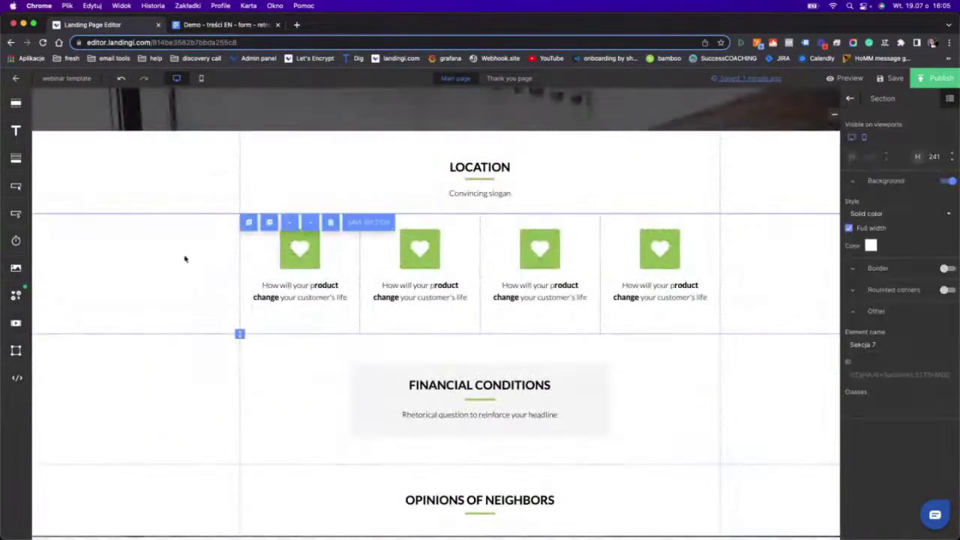
click(331, 225)
scroll(186, 253, up, 2)
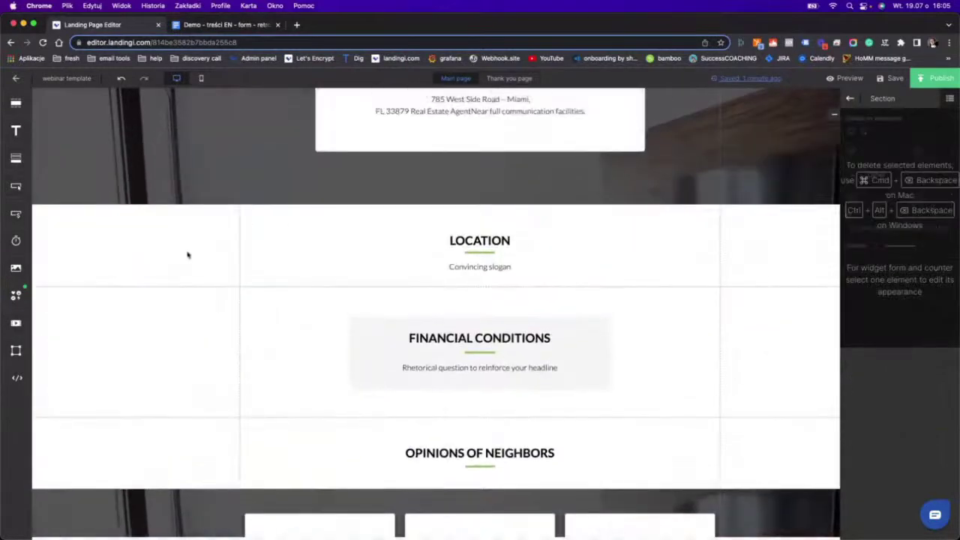
click(186, 253)
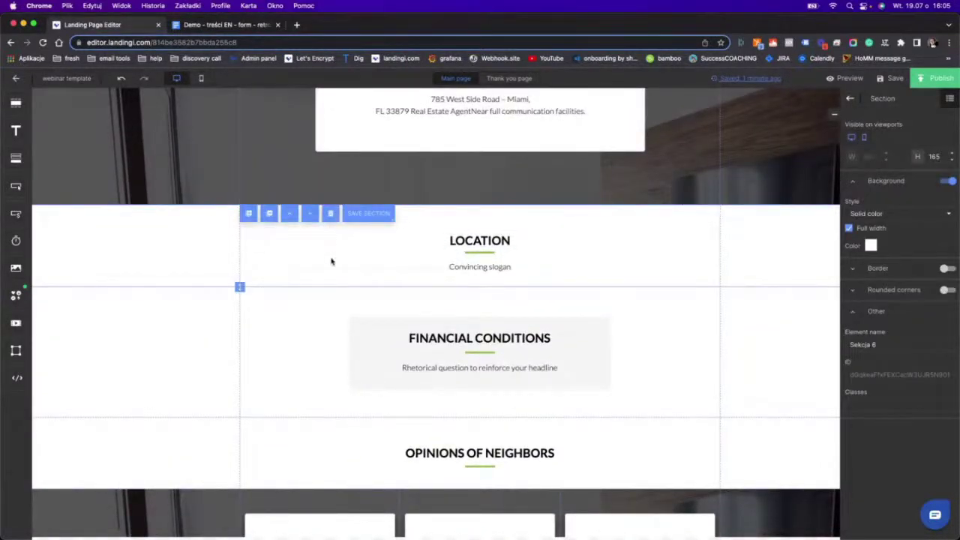
scroll(407, 297, up, 3)
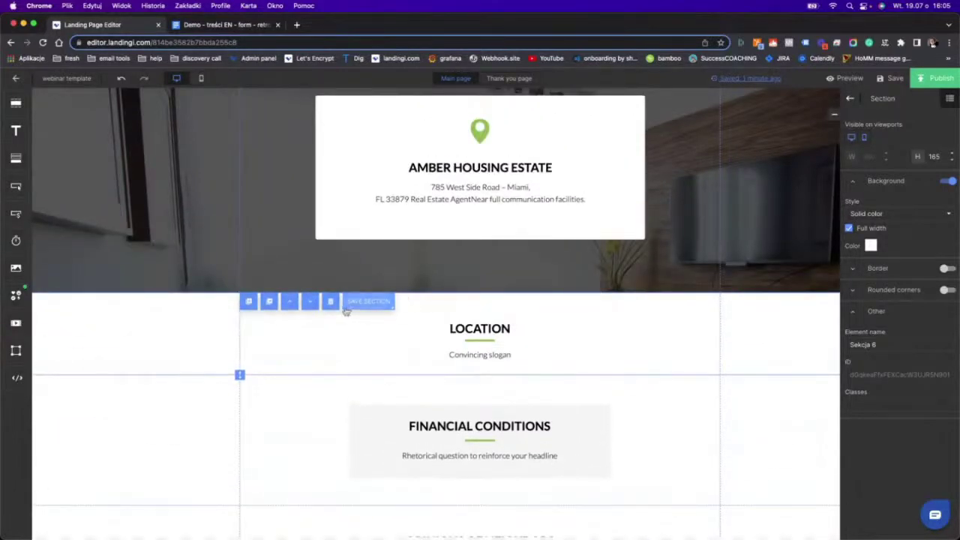
click(335, 306)
scroll(381, 437, down, 1)
scroll(382, 437, up, 5)
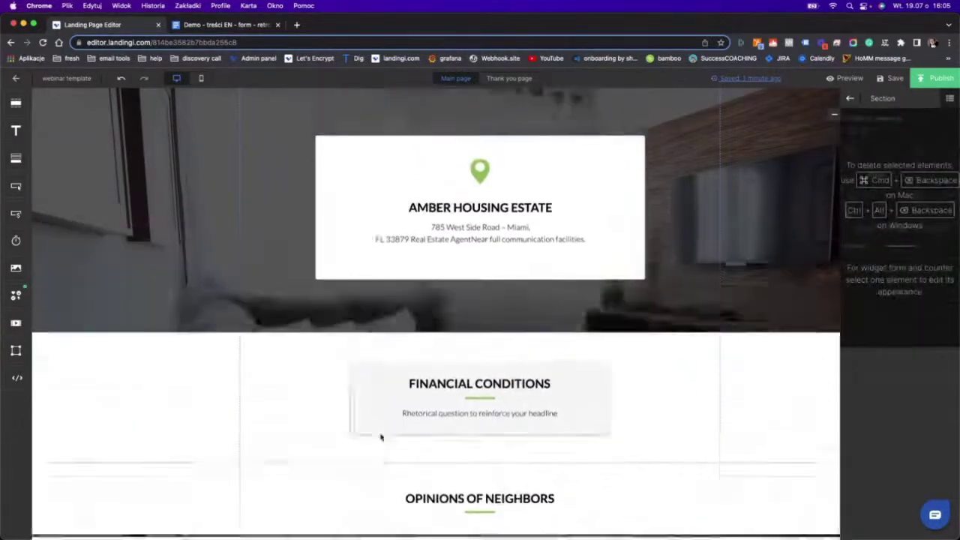
scroll(381, 437, down, 9)
click(266, 296)
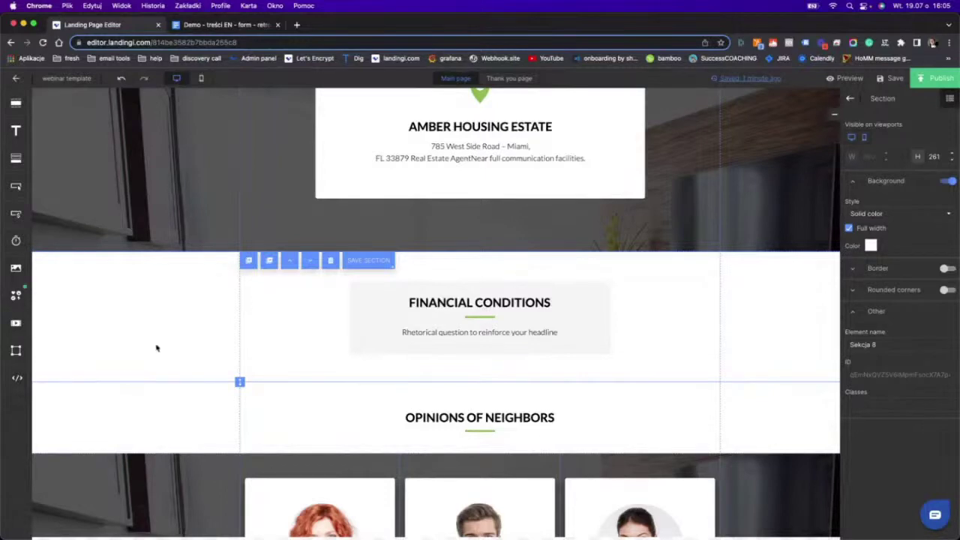
Delete the Financial Conditions section.
click(330, 261)
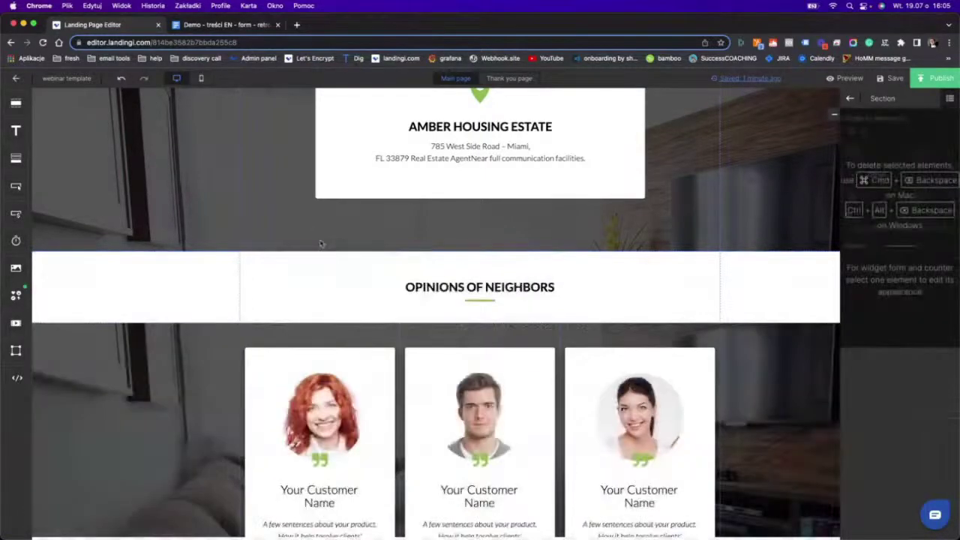
scroll(322, 248, up, 2)
scroll(320, 243, up, 10)
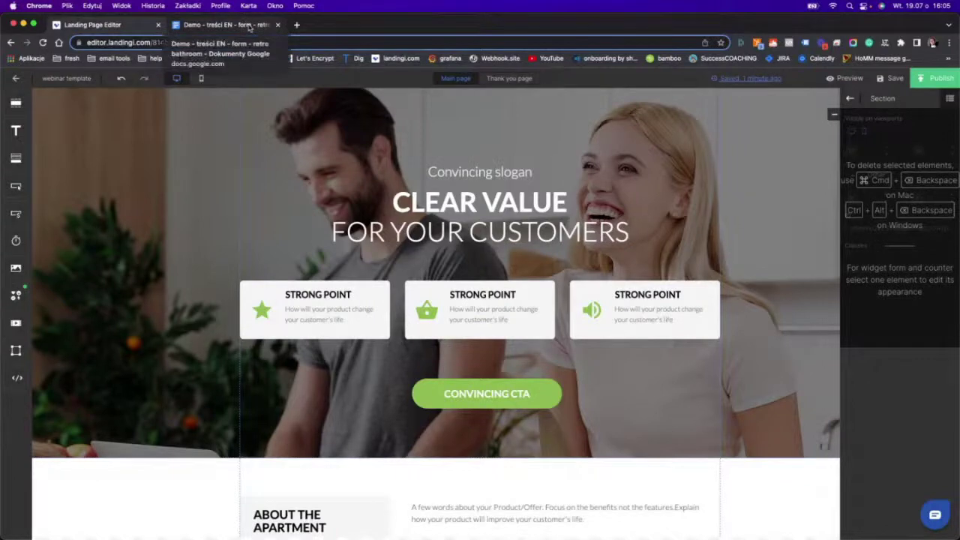
Review the content brief in Google Docs, then return and select the hero section.
click(249, 27)
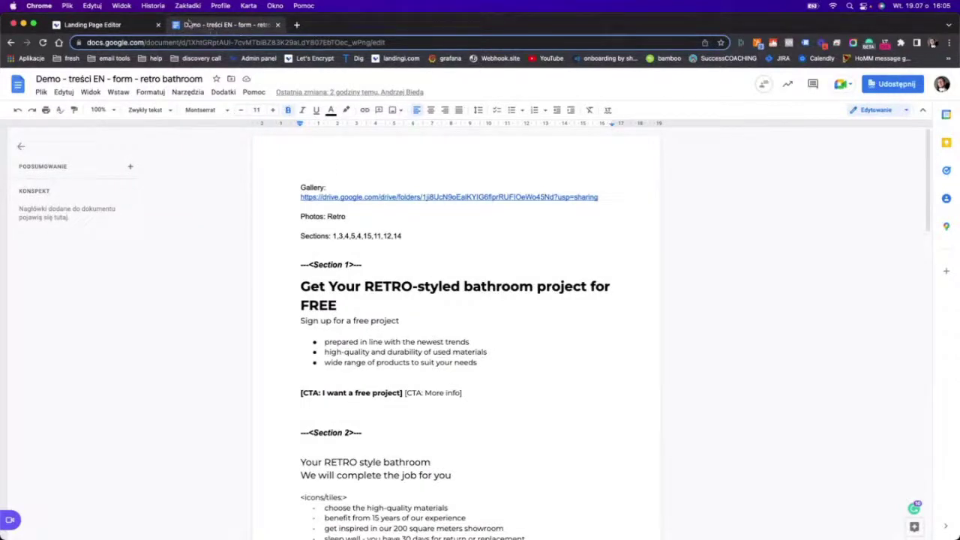
click(131, 27)
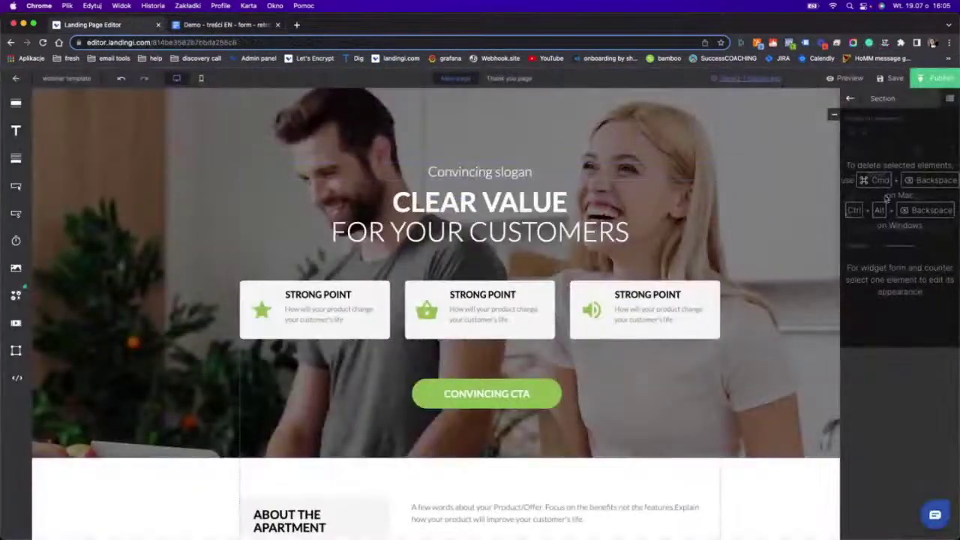
click(756, 134)
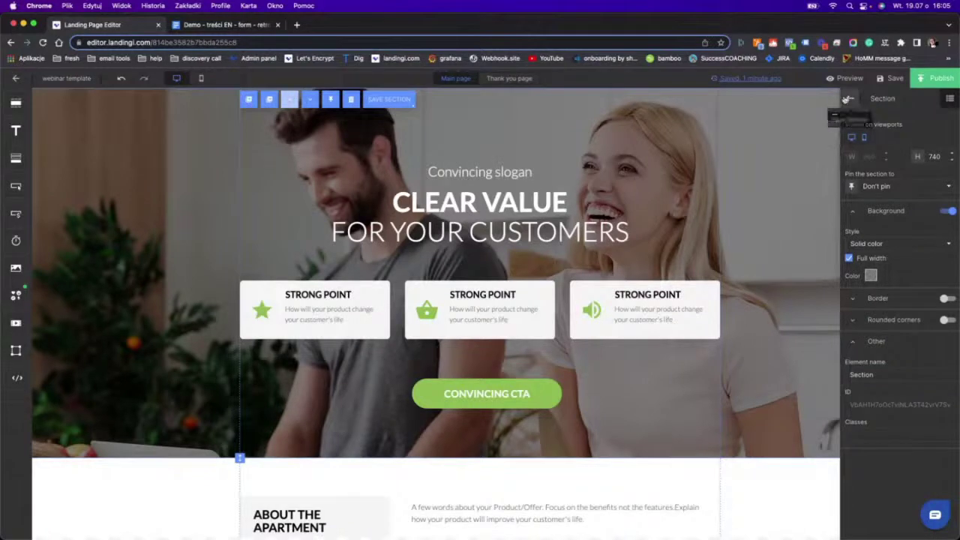
Turn off the page-wide background image in Page Settings.
click(850, 98)
click(793, 102)
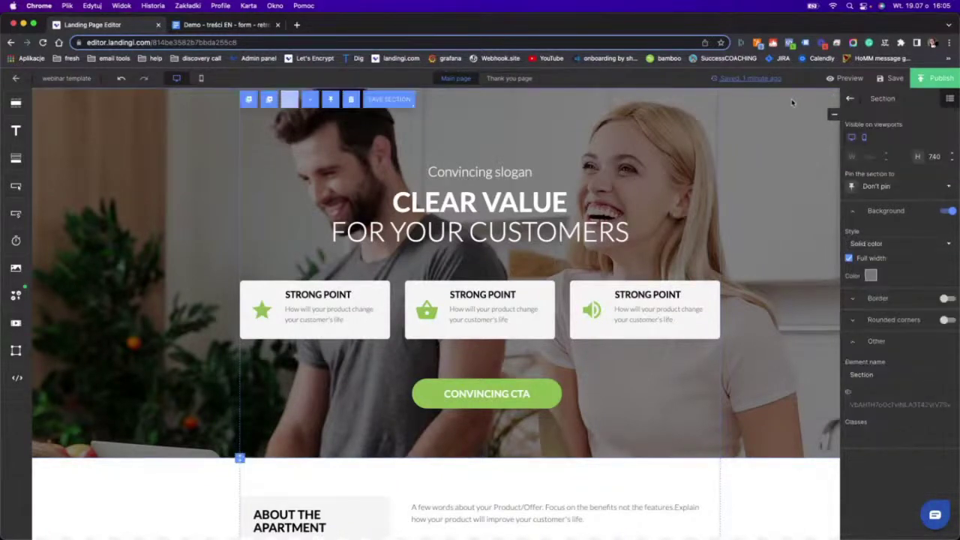
click(849, 98)
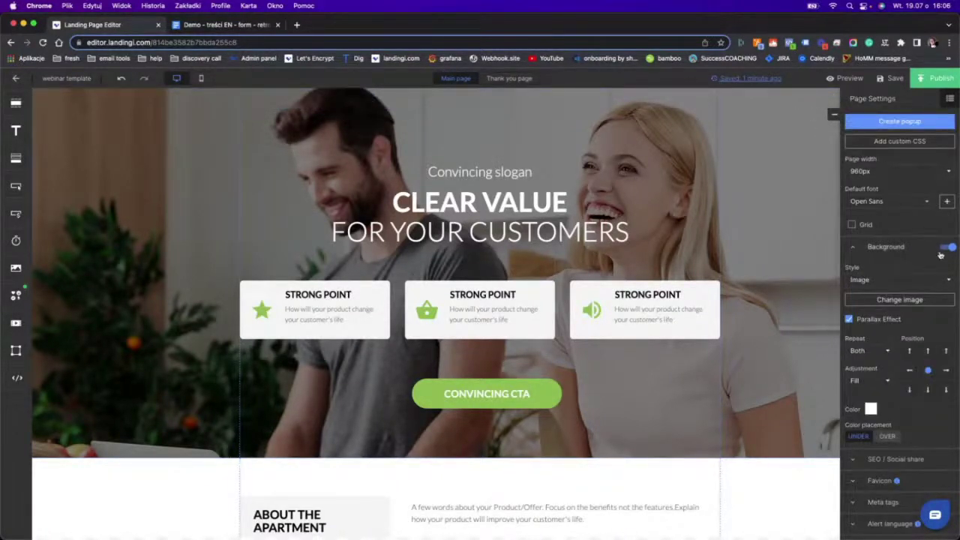
click(950, 247)
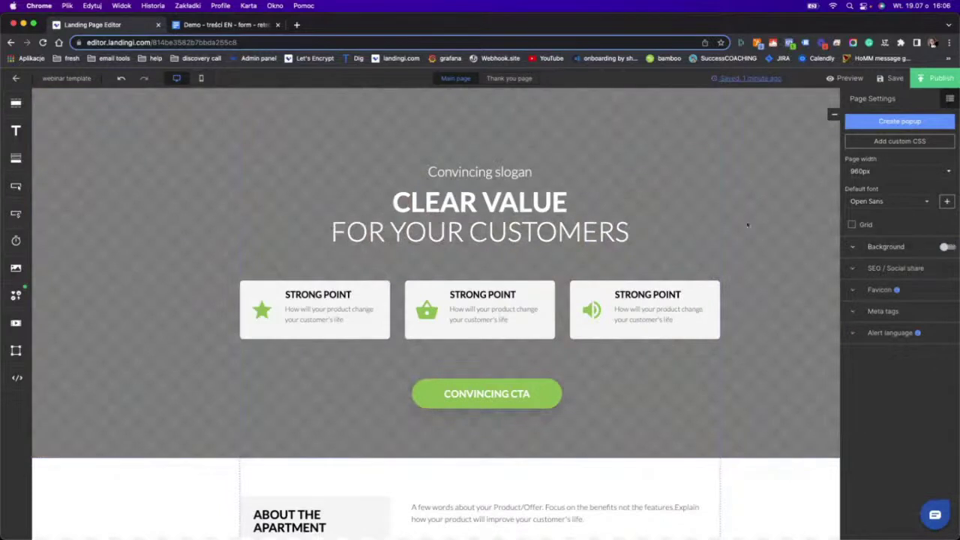
Set the hero section's background style to Image and open the Retro bathroom gallery folder.
click(747, 225)
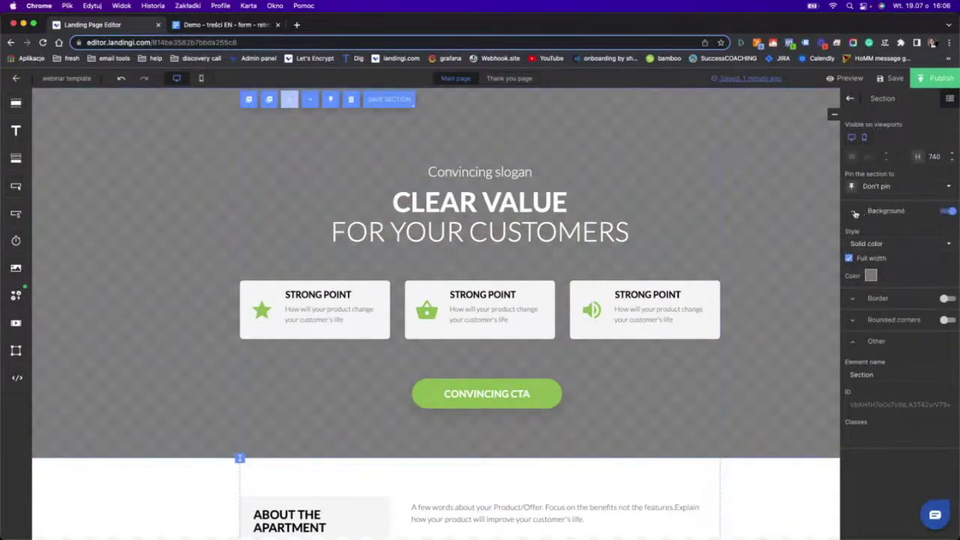
click(856, 213)
click(870, 276)
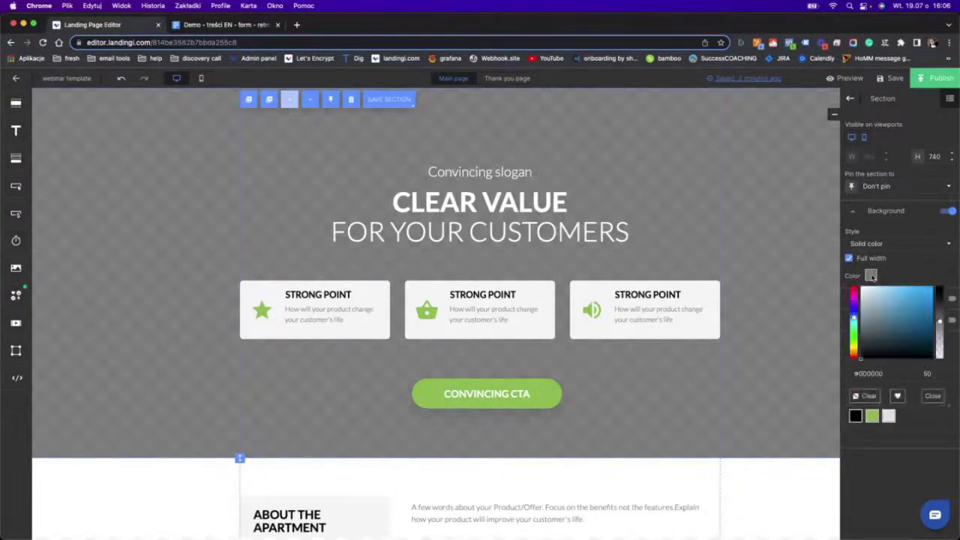
click(870, 241)
click(870, 241)
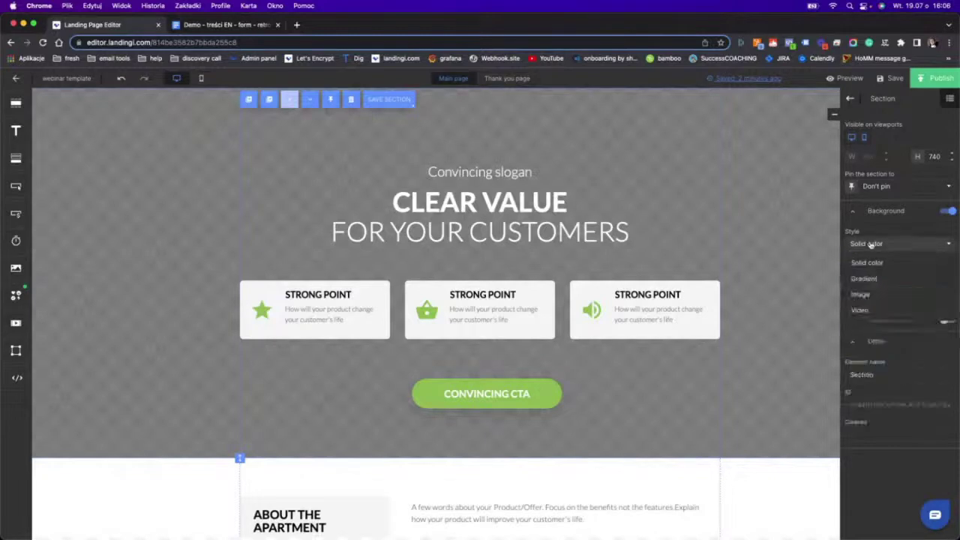
click(859, 294)
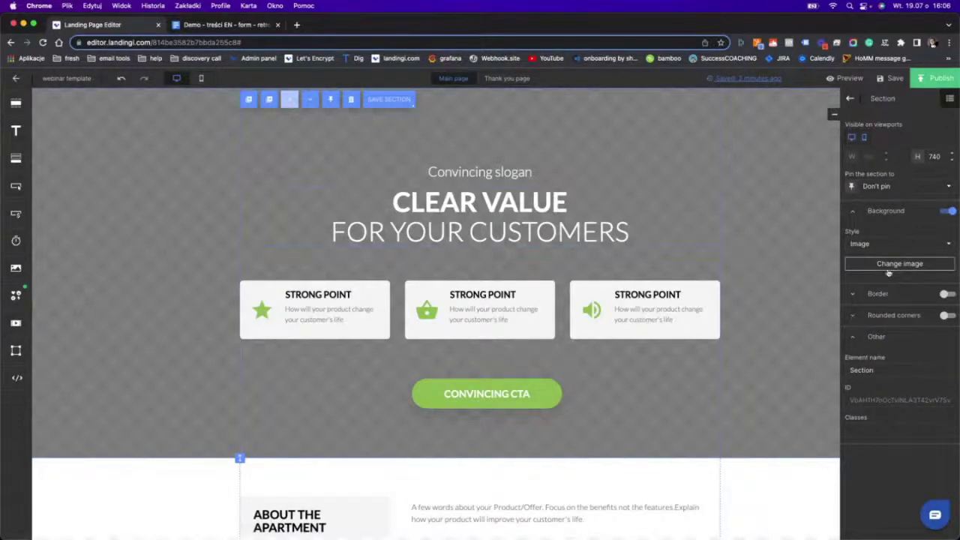
click(889, 267)
click(632, 191)
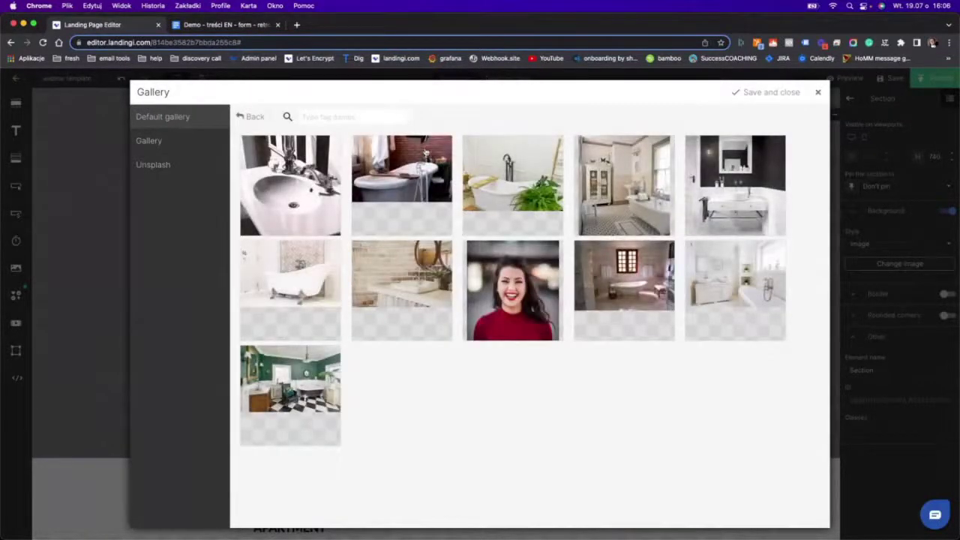
Pick the brick-wall photo from the Retro bathroom folder as the hero background.
click(248, 118)
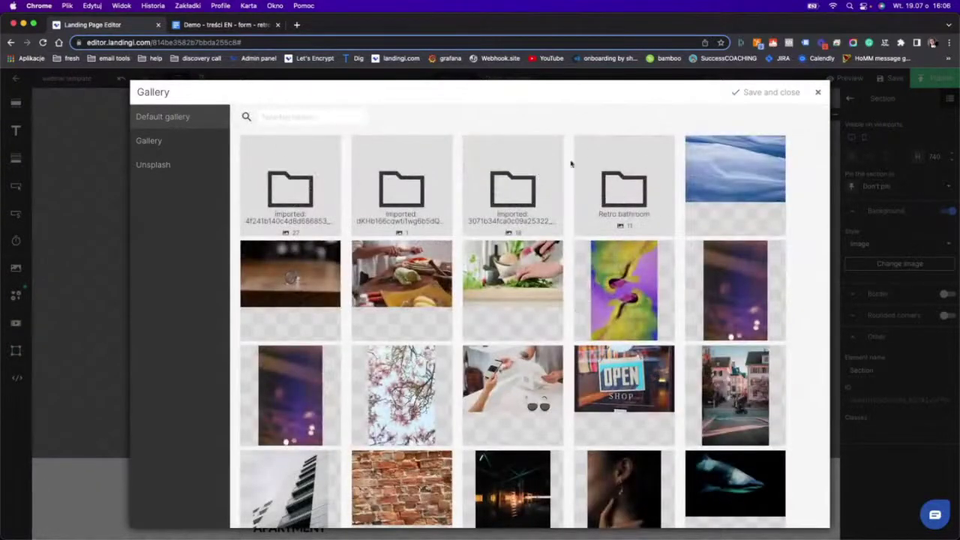
click(623, 192)
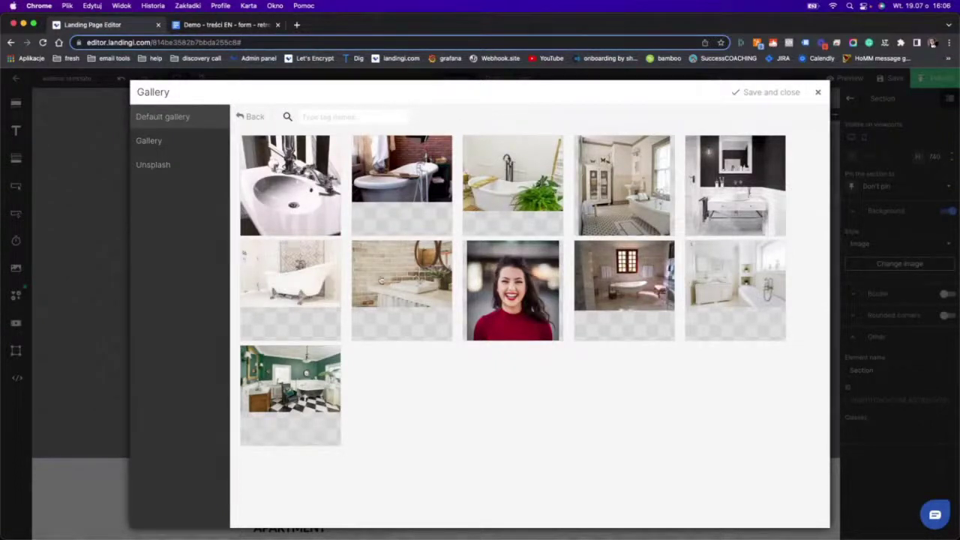
click(381, 279)
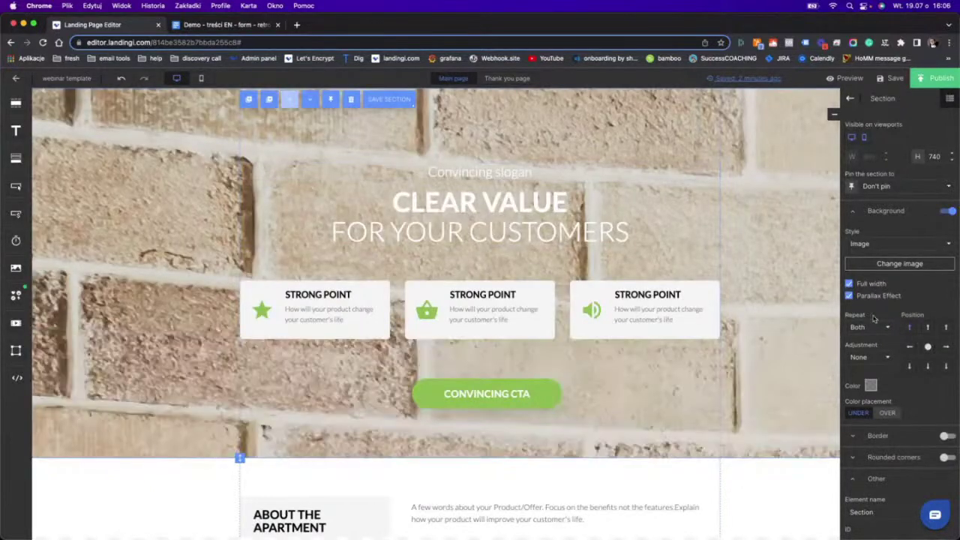
Set the background to No repeat and Fill, anchored lower so the sink shows.
click(860, 329)
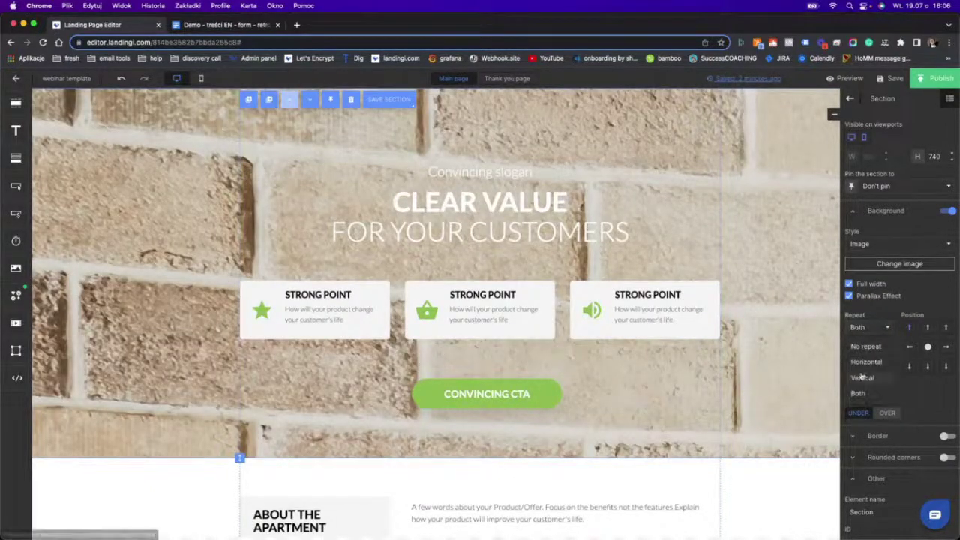
click(864, 346)
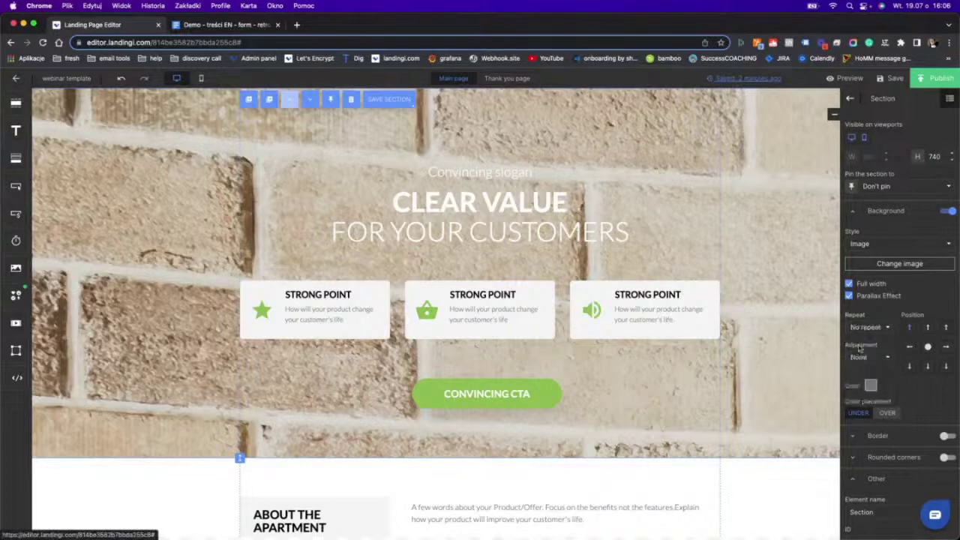
click(862, 357)
click(863, 392)
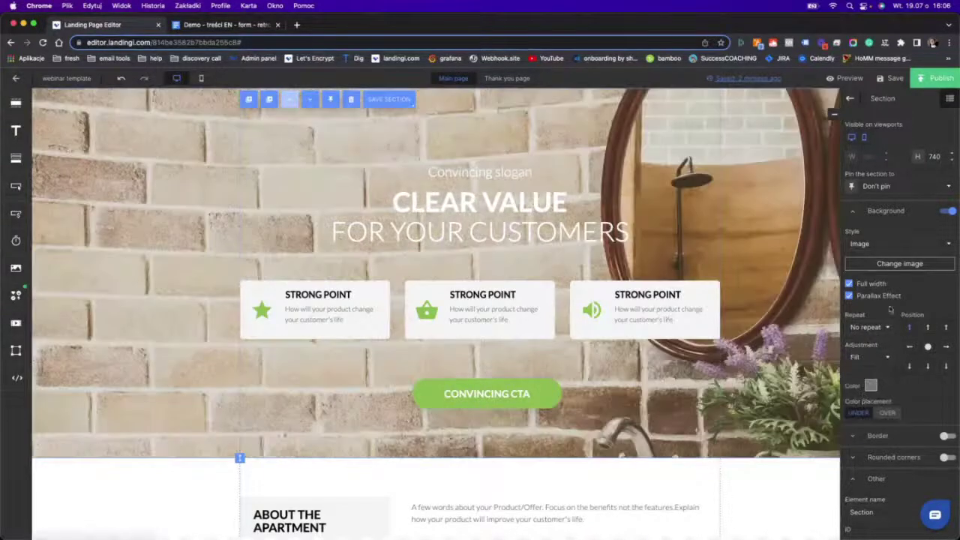
click(931, 365)
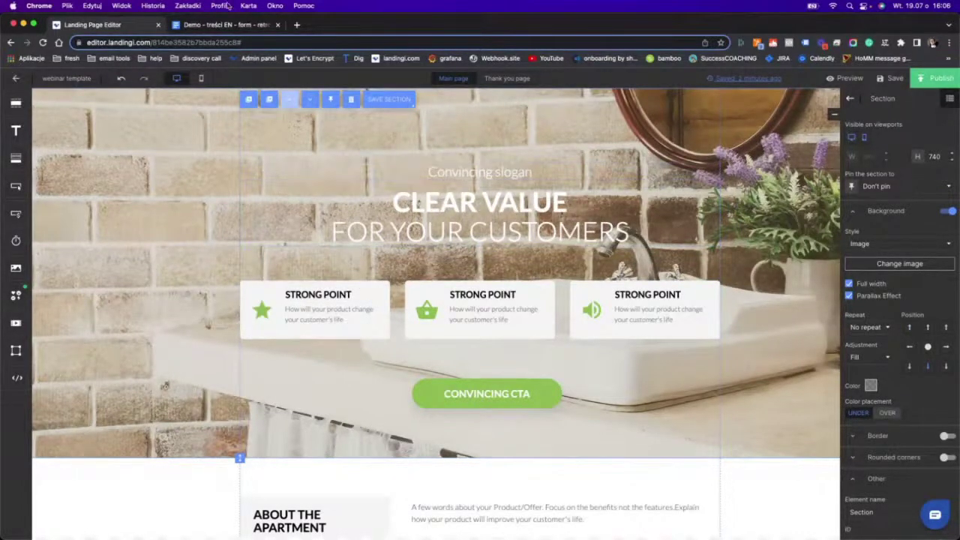
Replace the hero slogan with 'Sign up for a free project' copied from the brief.
click(226, 24)
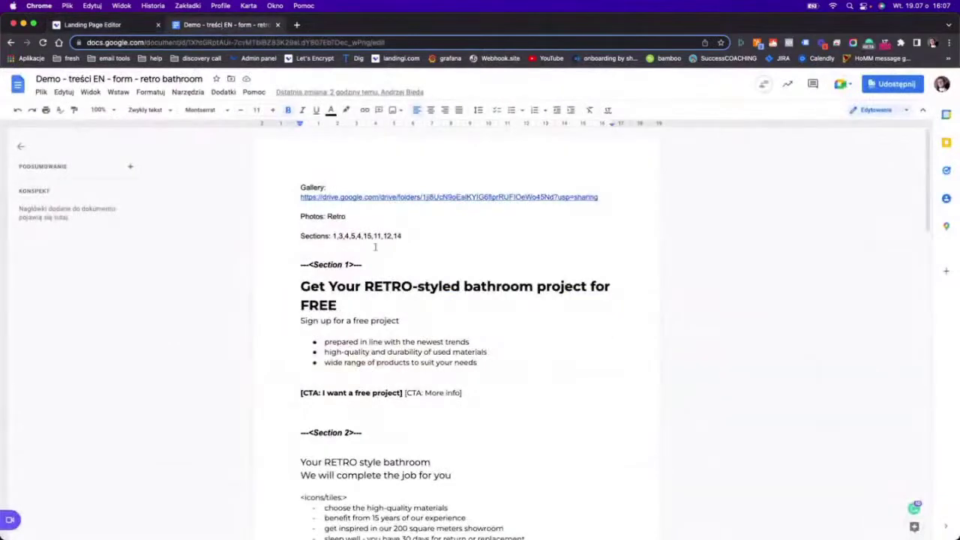
triple_click(373, 320)
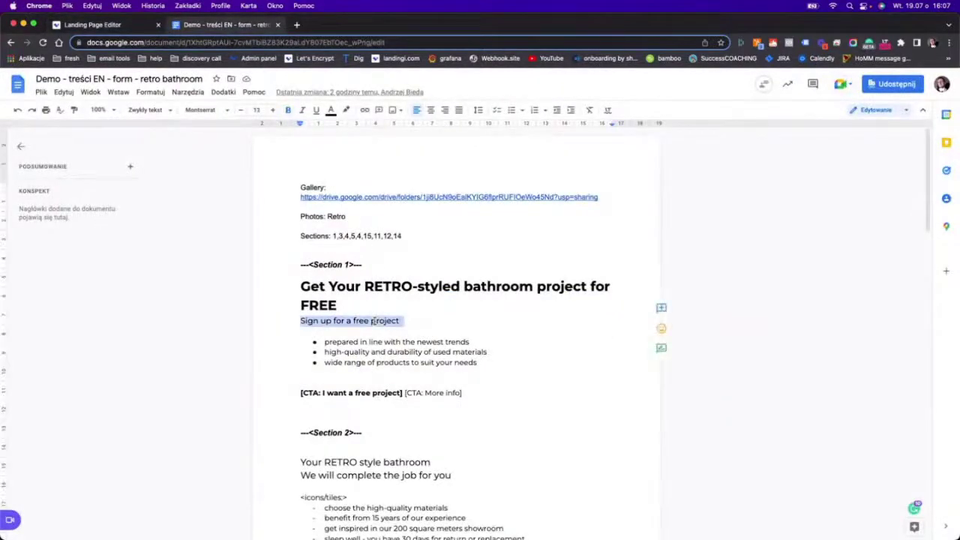
click(84, 25)
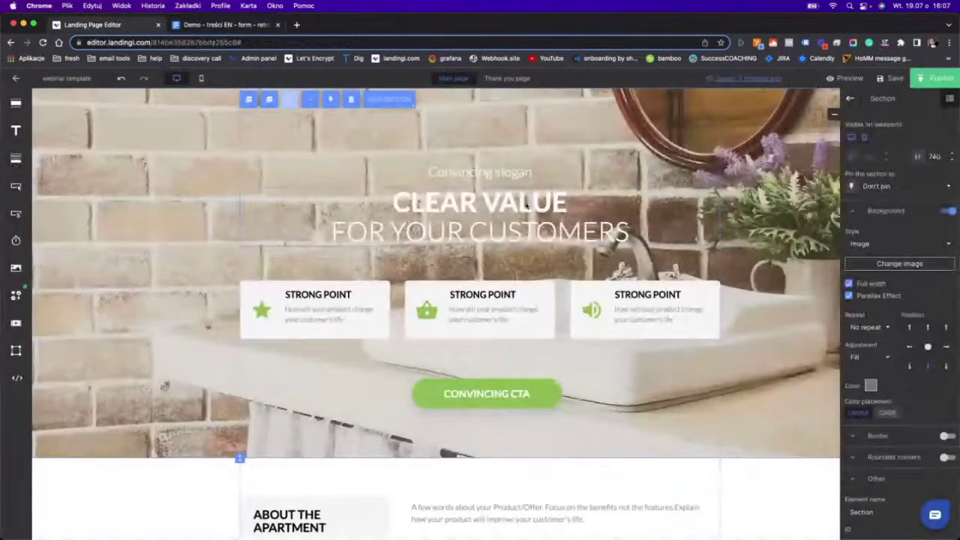
double_click(500, 171)
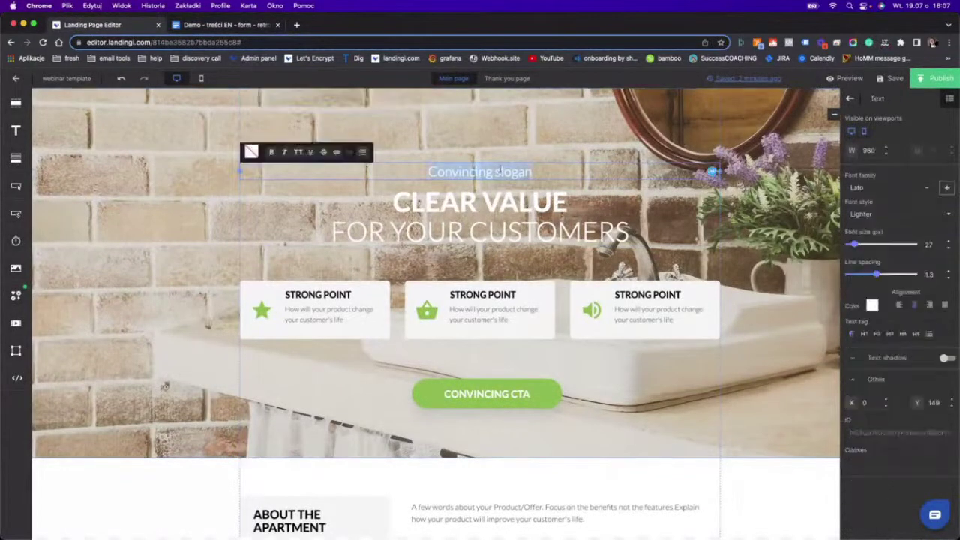
text(Sign up for a free project)
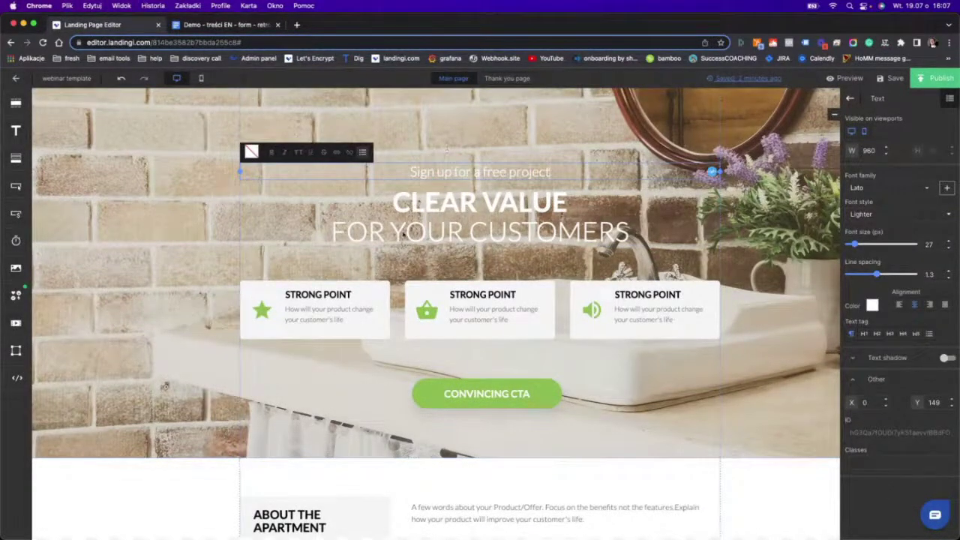
Replace the headline with 'Get Your RETRO-styled bathroom project for FREE' from the brief.
double_click(442, 235)
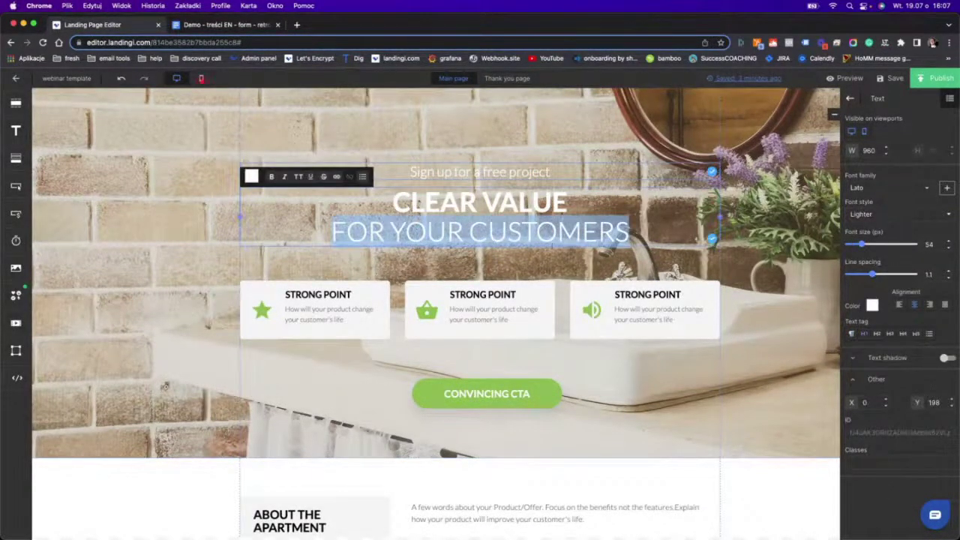
key(BackSpace)
key(BackSpace)
key(BackSpace)
key(BackSpace)
key(BackSpace)
key(BackSpace)
key(BackSpace)
key(BackSpace)
key(BackSpace)
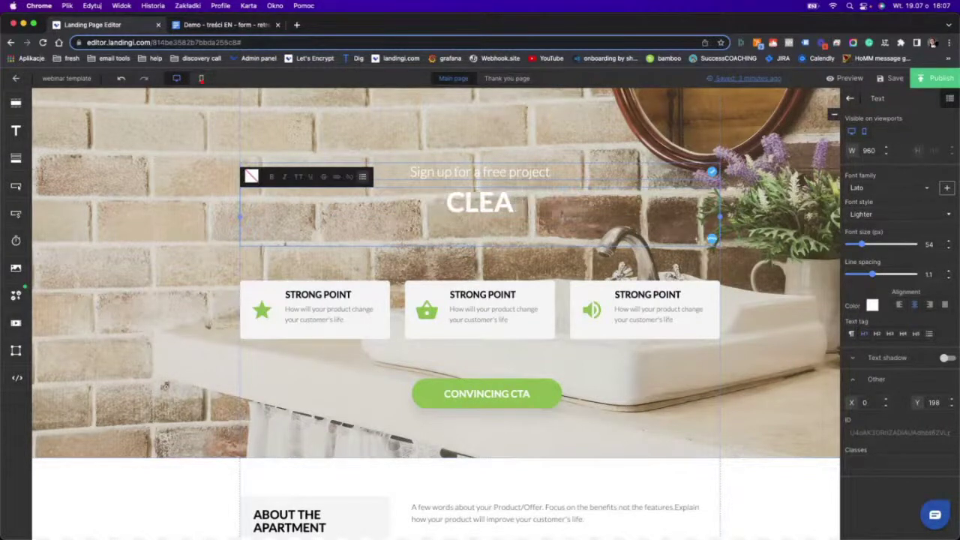
key(BackSpace)
key(BackSpace)
key(BackSpace)
key(BackSpace)
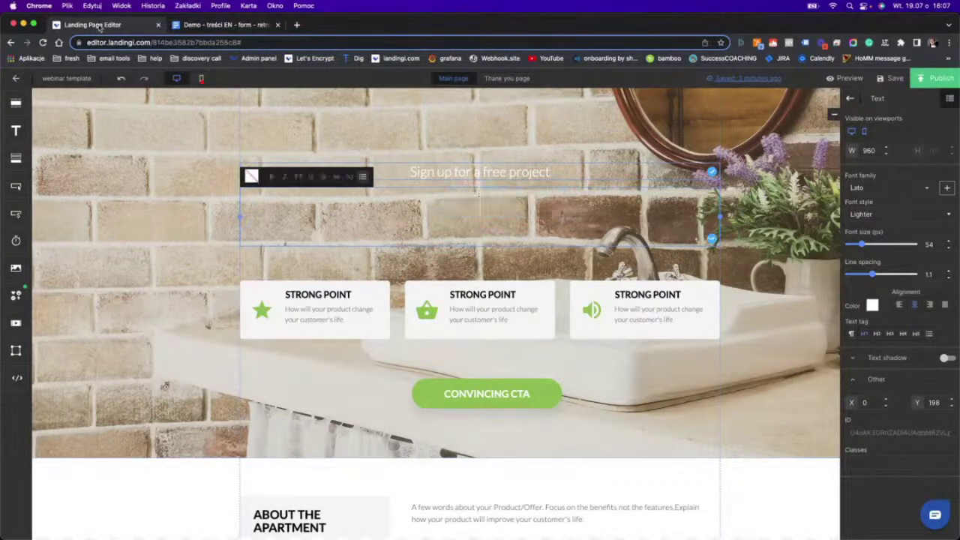
click(218, 25)
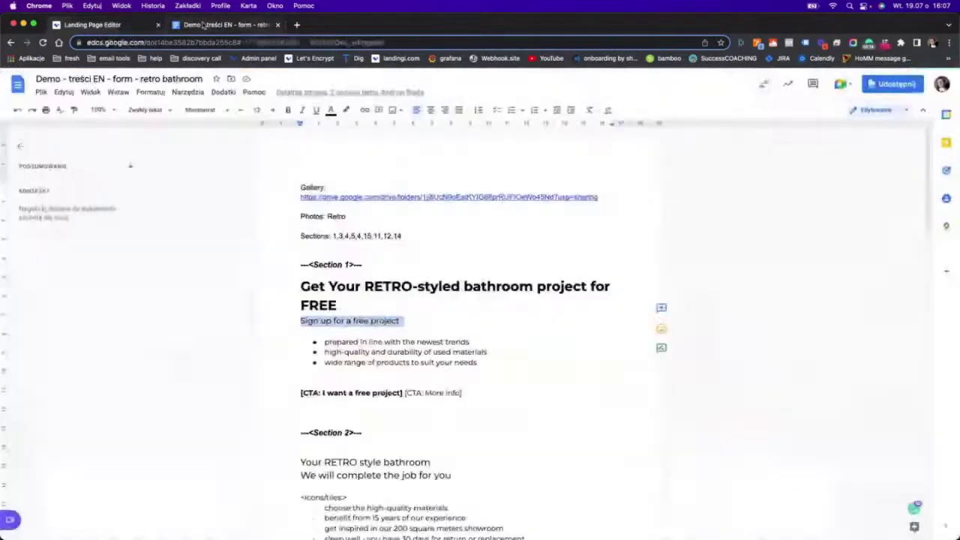
triple_click(405, 285)
key(super+c)
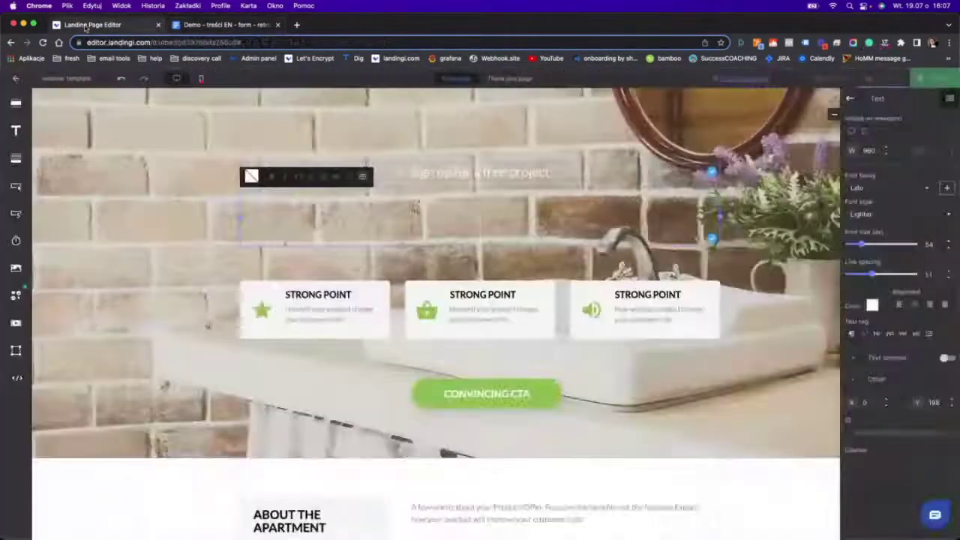
click(90, 25)
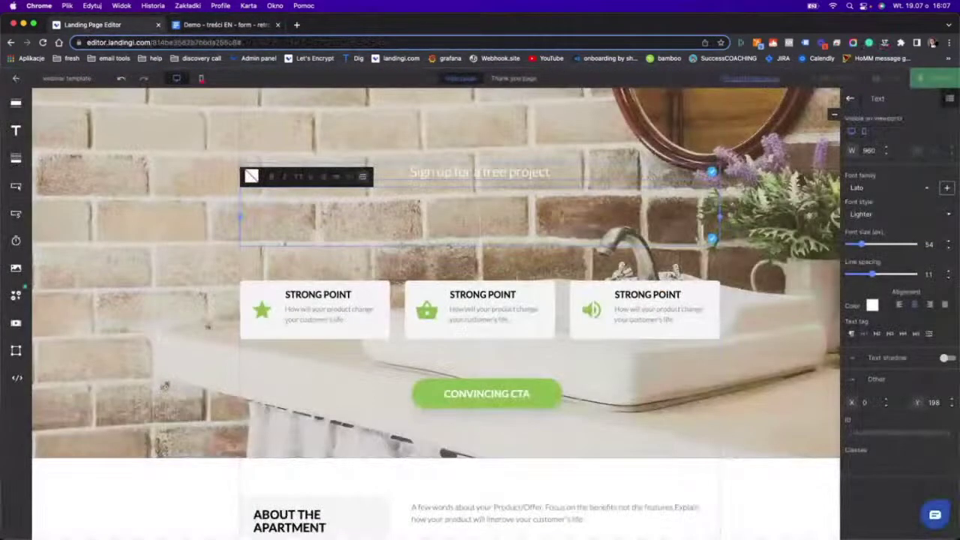
key(super+v)
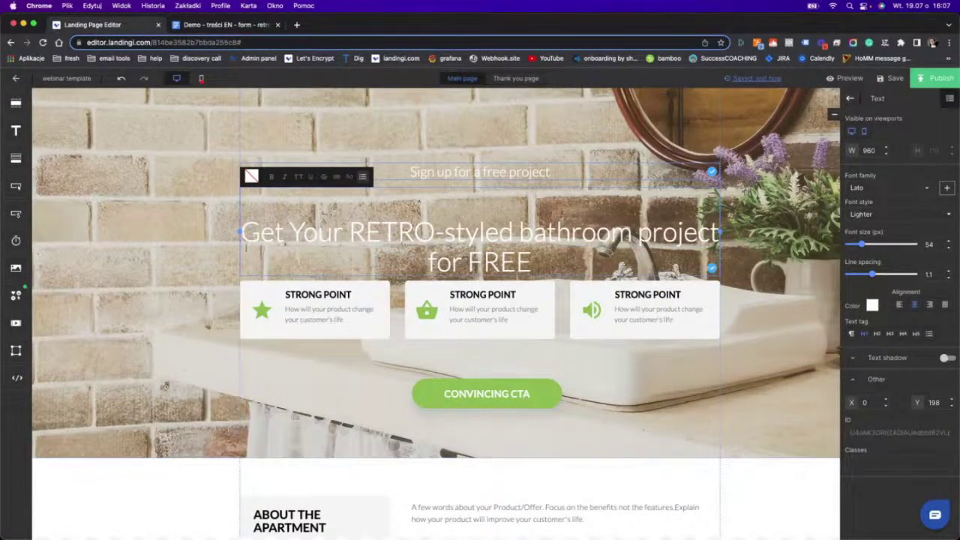
key(BackSpace)
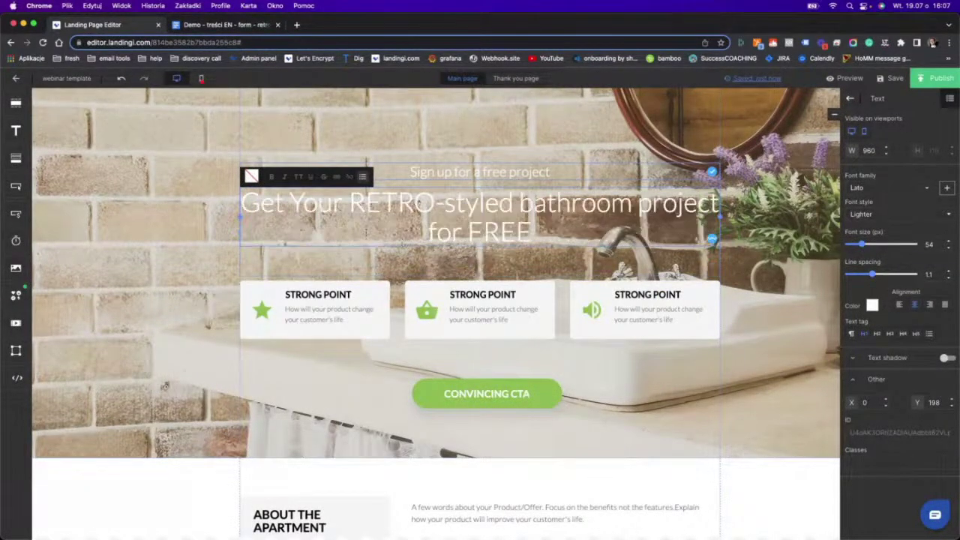
Make the whole headline bold and uppercase.
key(super+a)
key(super+b)
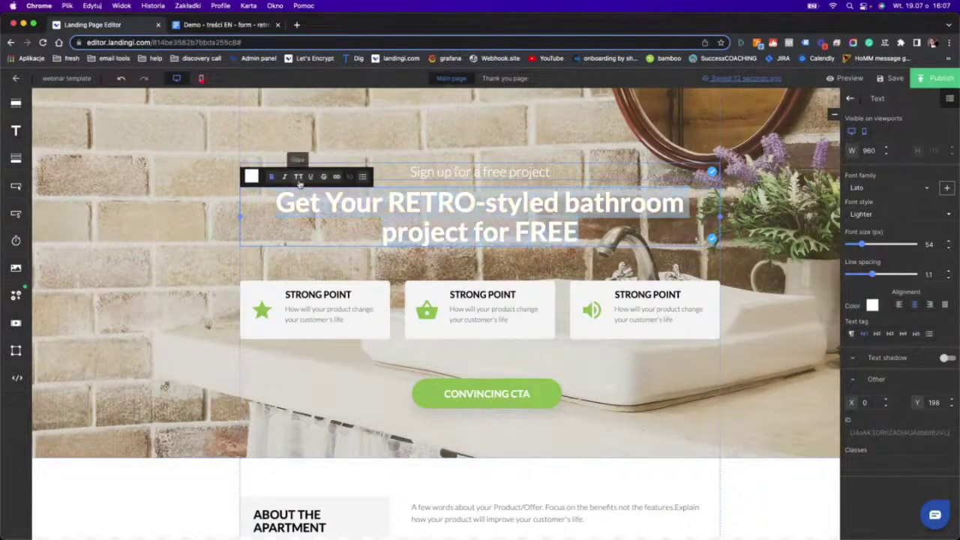
click(299, 177)
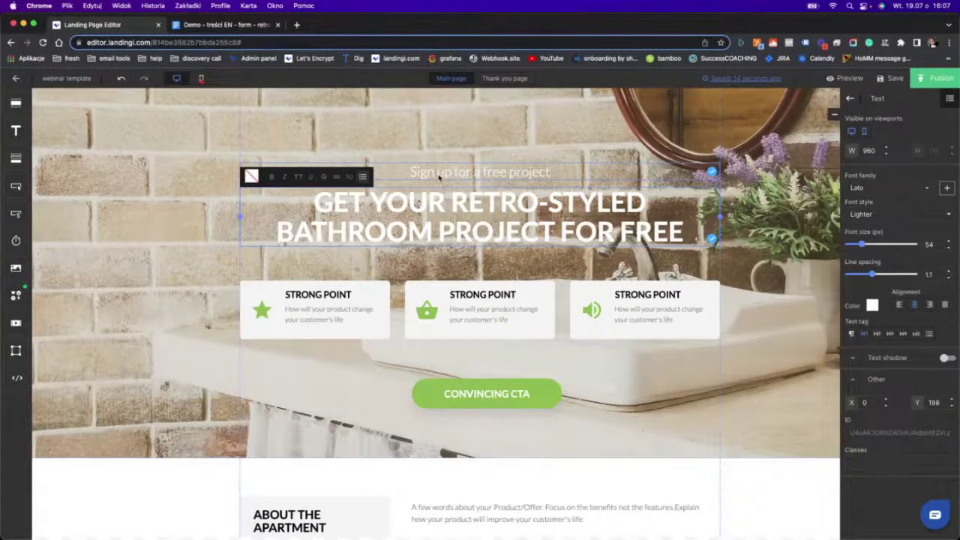
Delete the basket icon from the middle card and the speaker icon from the right card.
click(427, 315)
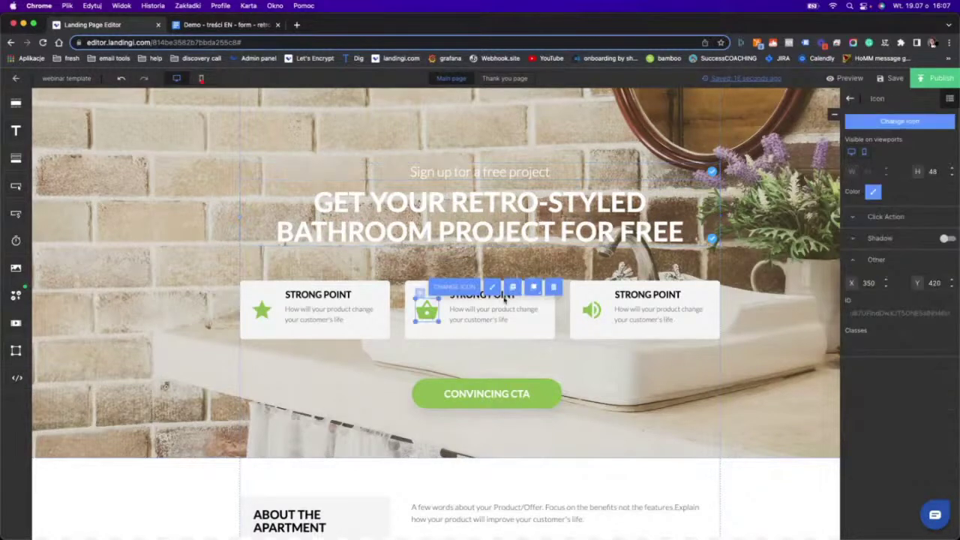
click(553, 286)
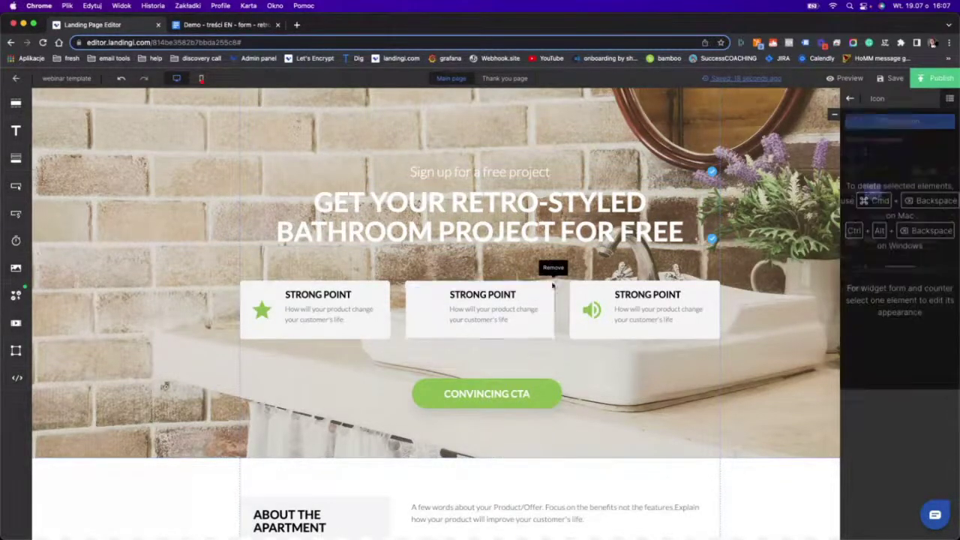
click(591, 311)
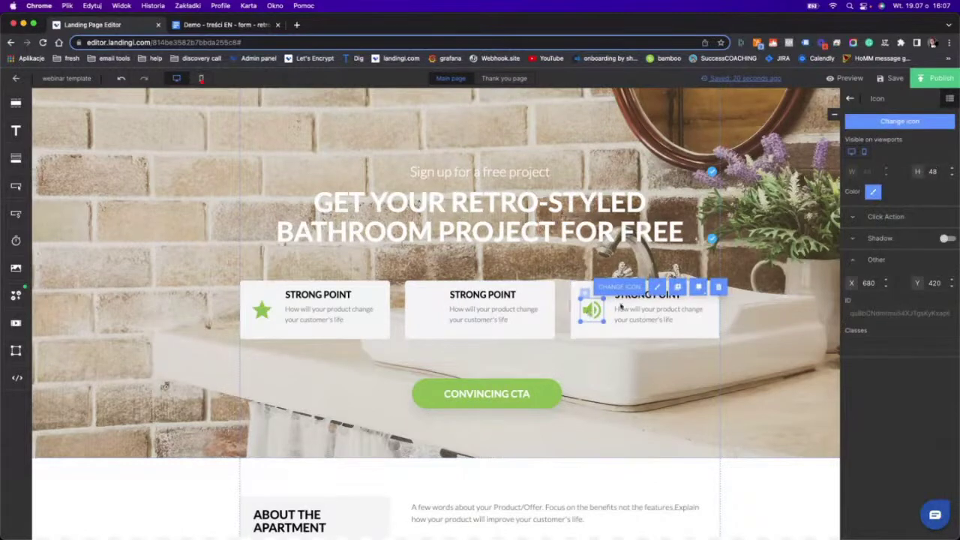
click(718, 287)
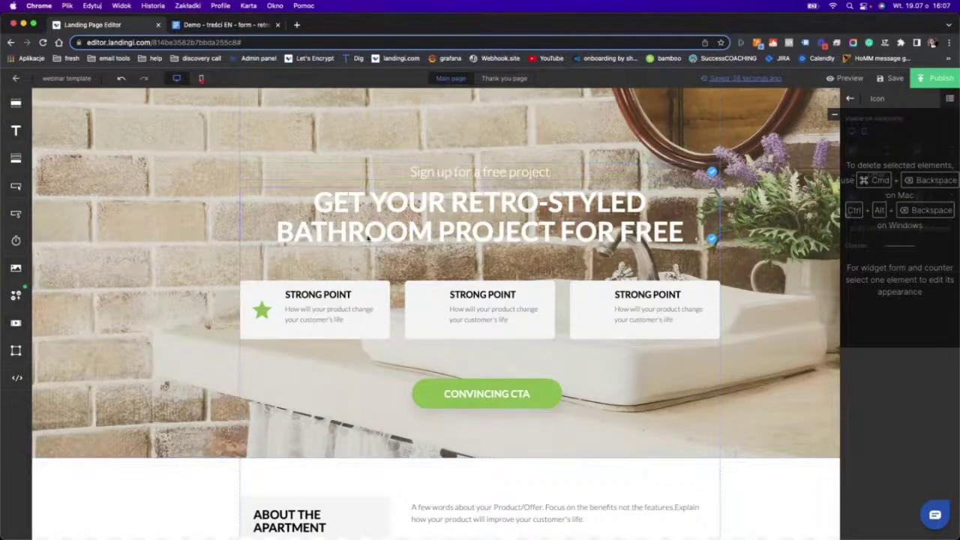
Remove the card description texts, then select the first card's star icon.
click(315, 314)
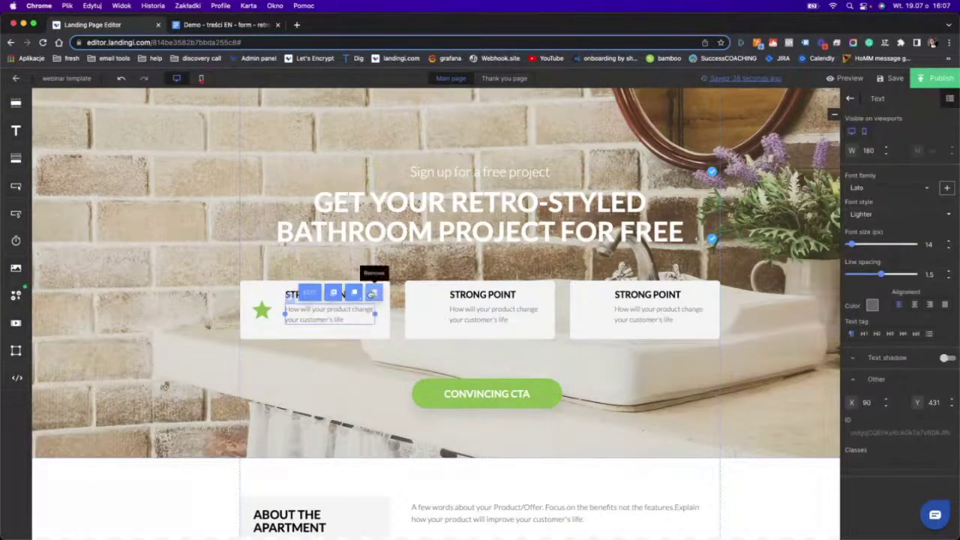
drag(372, 293, 690, 307)
click(704, 296)
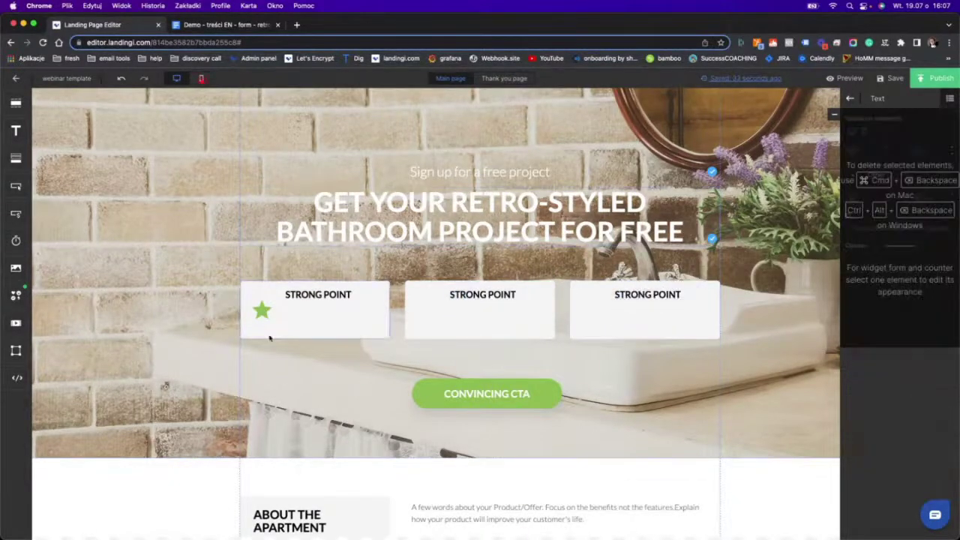
click(262, 312)
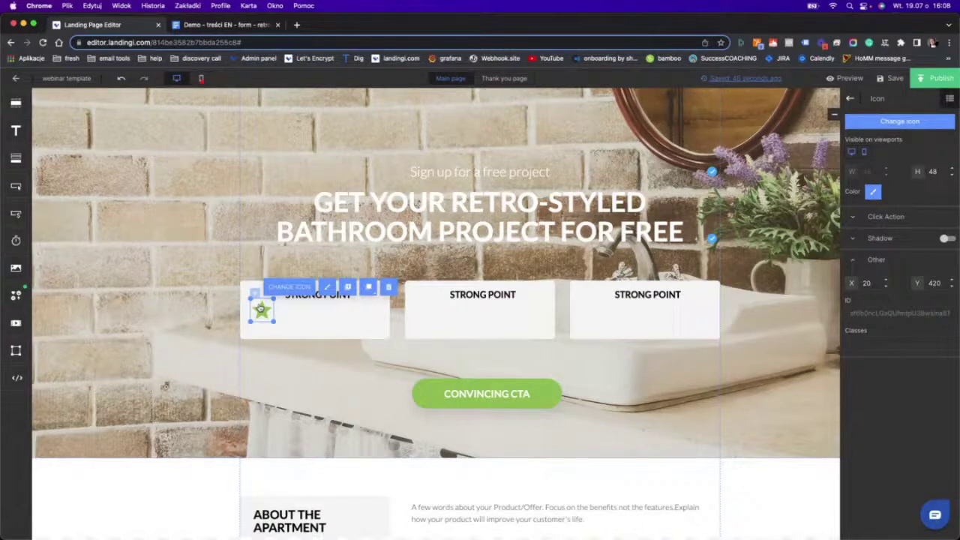
Copy the star icon into the middle and third cards and align the stars.
drag(261, 308, 424, 313)
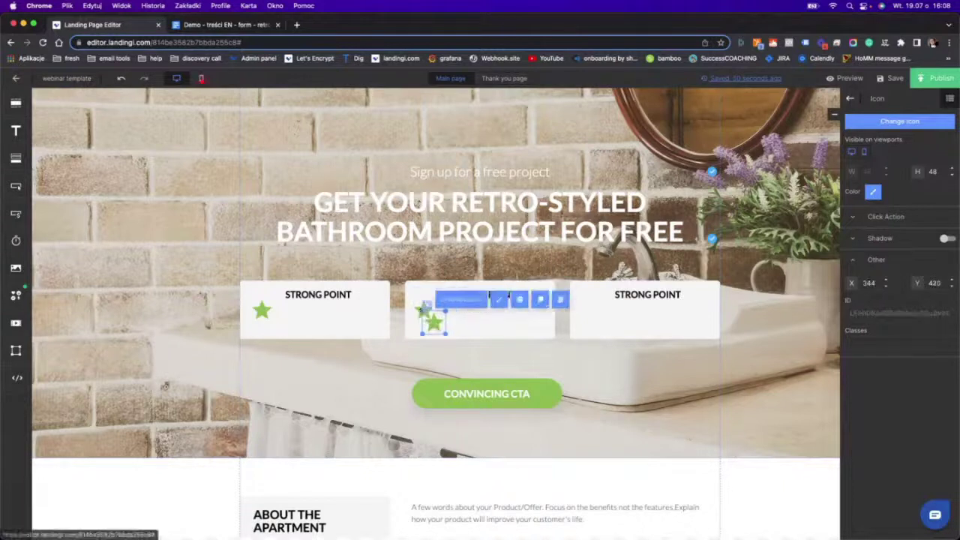
drag(425, 314, 586, 315)
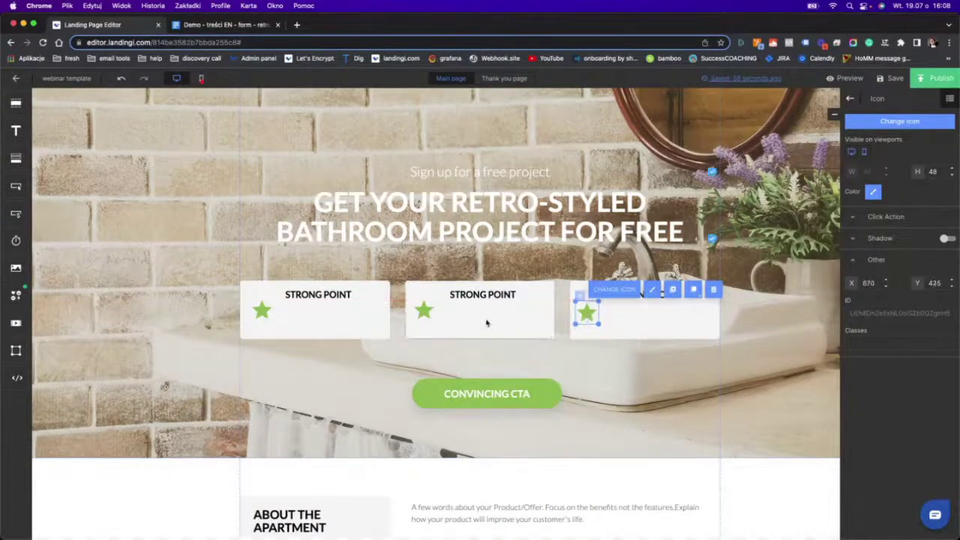
click(299, 316)
click(424, 310)
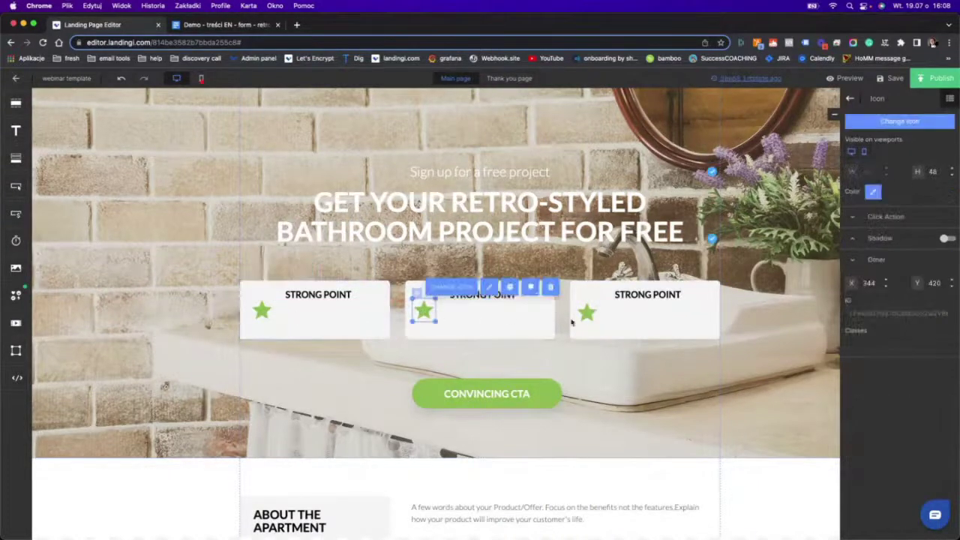
click(586, 312)
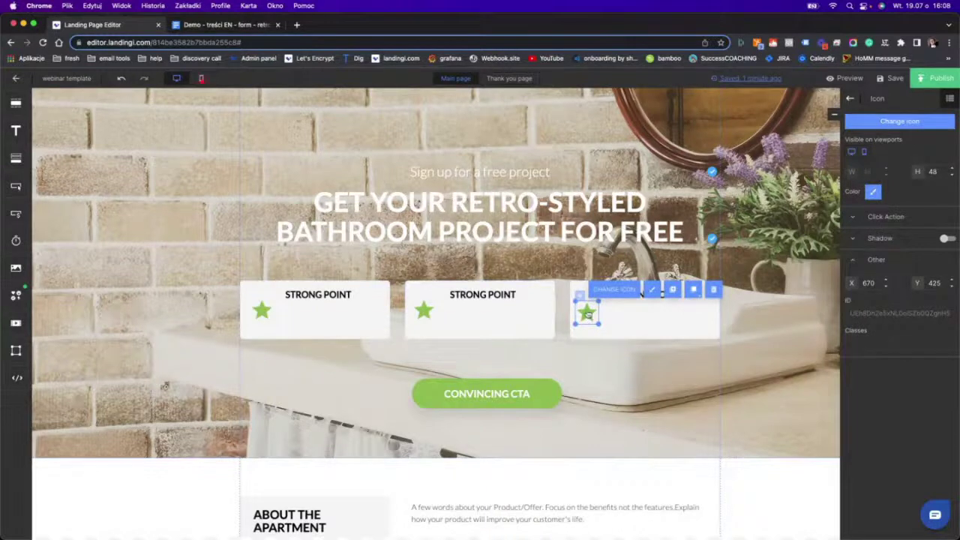
drag(586, 314, 593, 313)
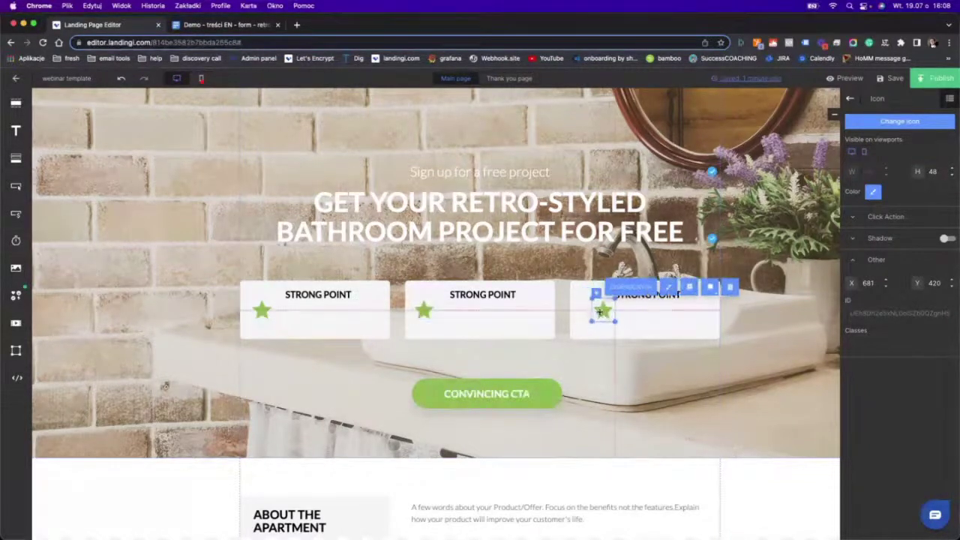
drag(591, 311, 589, 308)
Check the feature cards and their STRONG POINT text, then select the hero section.
click(457, 328)
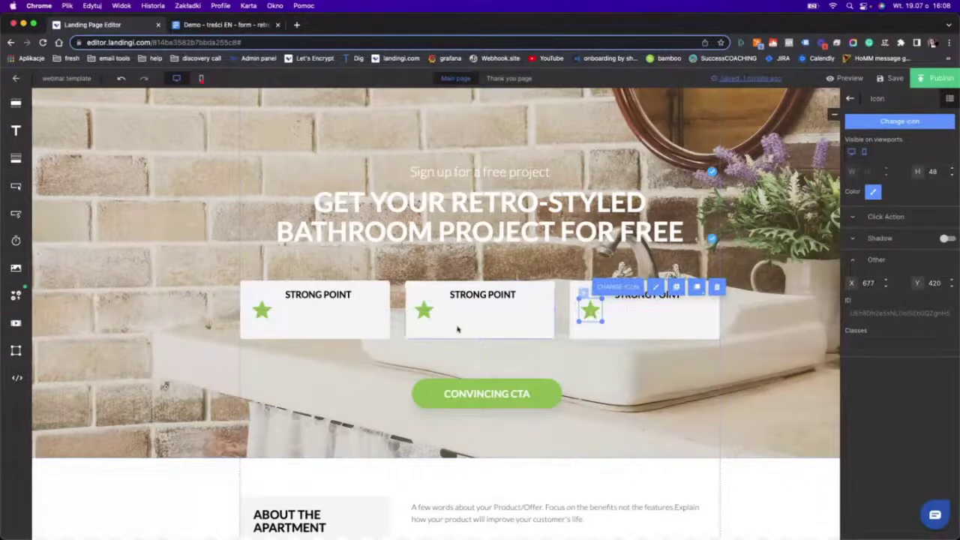
click(341, 315)
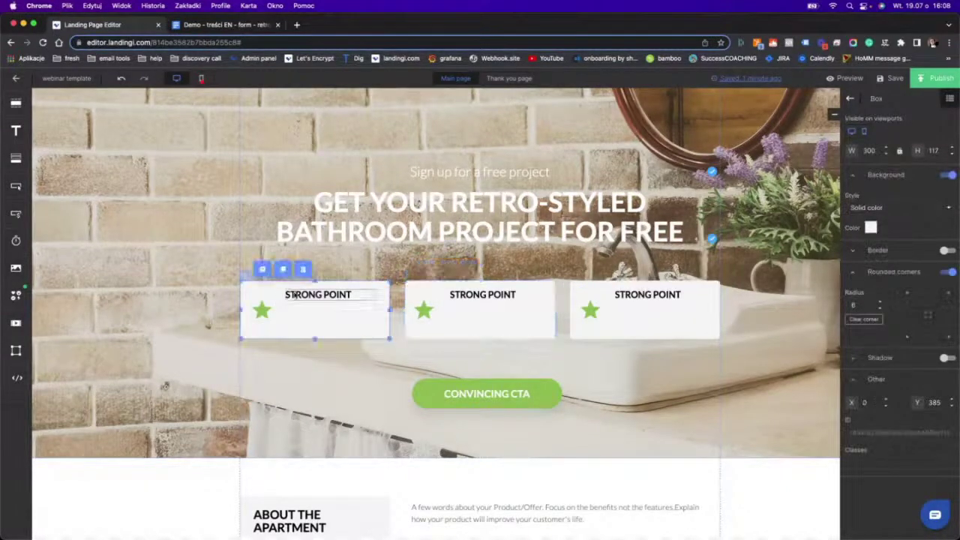
click(306, 295)
click(486, 281)
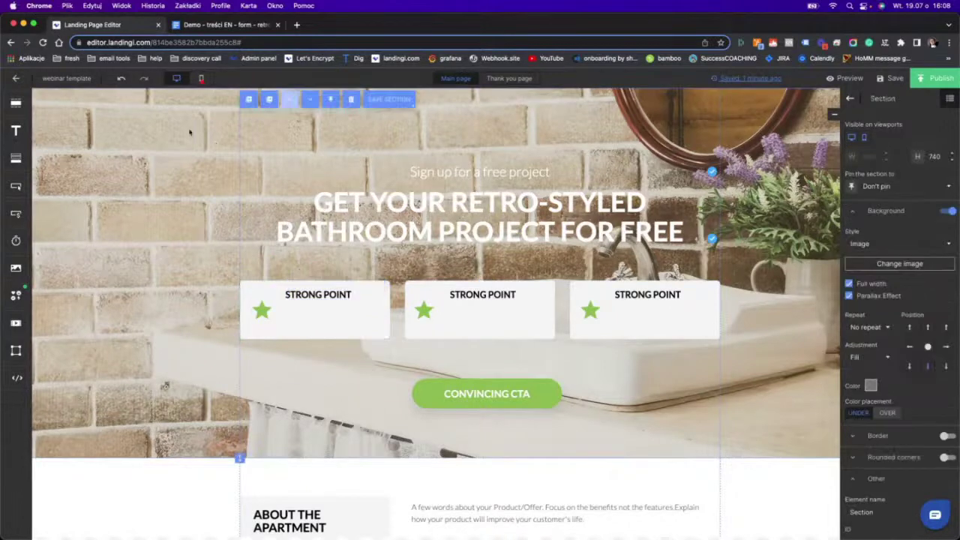
Replace the first feature card's STRONG POINT with the brief's first bullet, in uppercase.
click(218, 25)
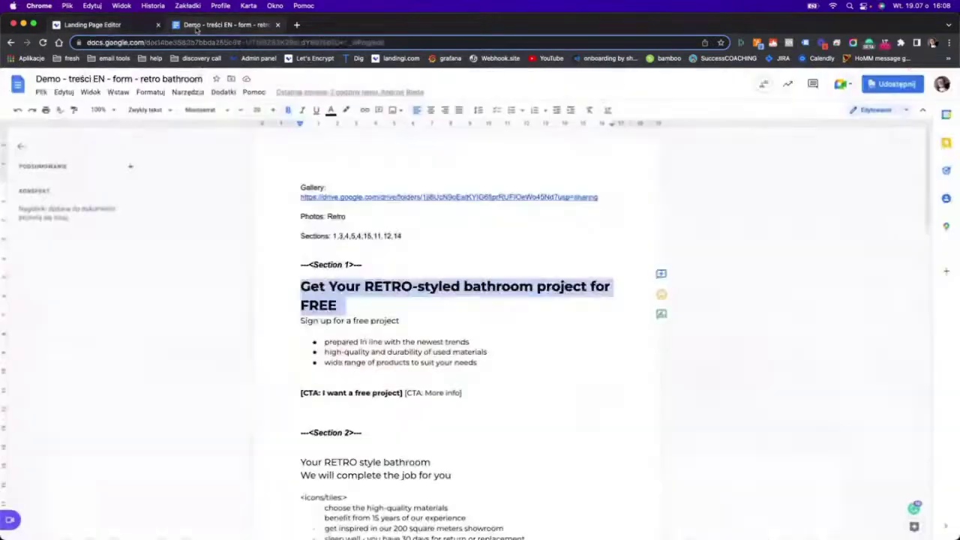
triple_click(354, 341)
key(super+c)
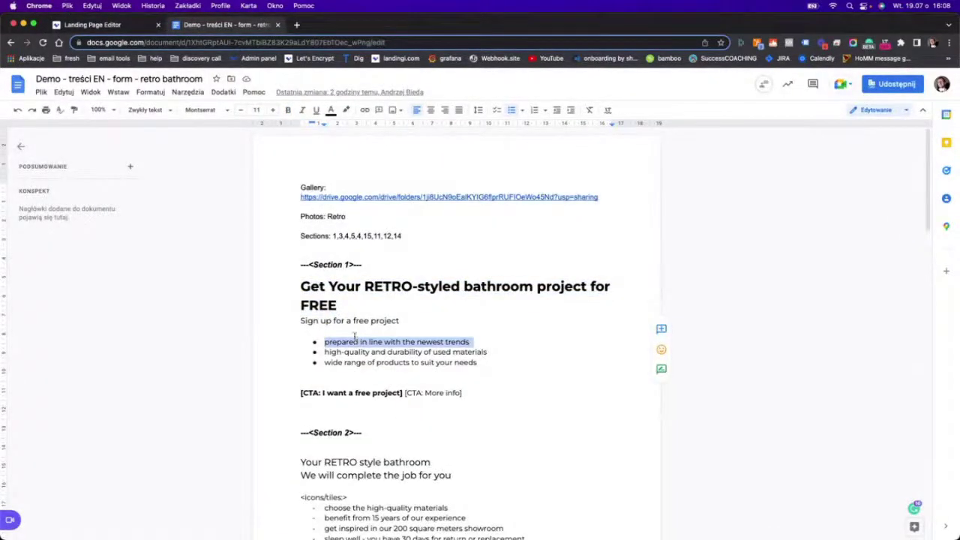
click(92, 25)
double_click(321, 296)
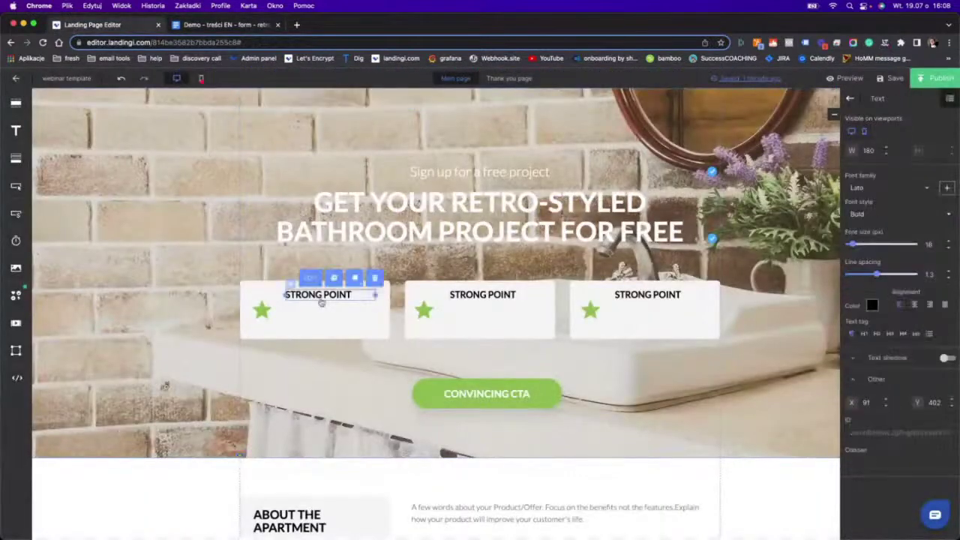
key(super+v)
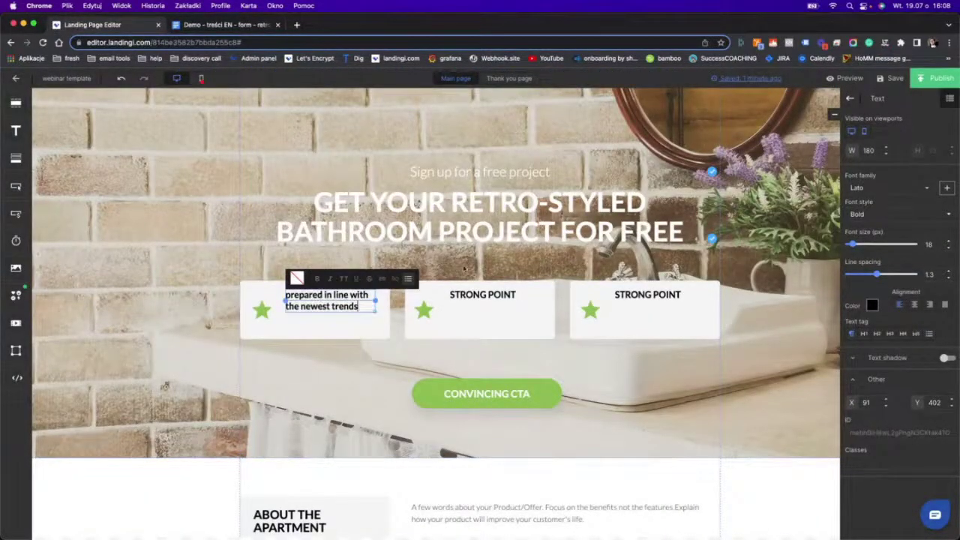
triple_click(344, 307)
click(343, 279)
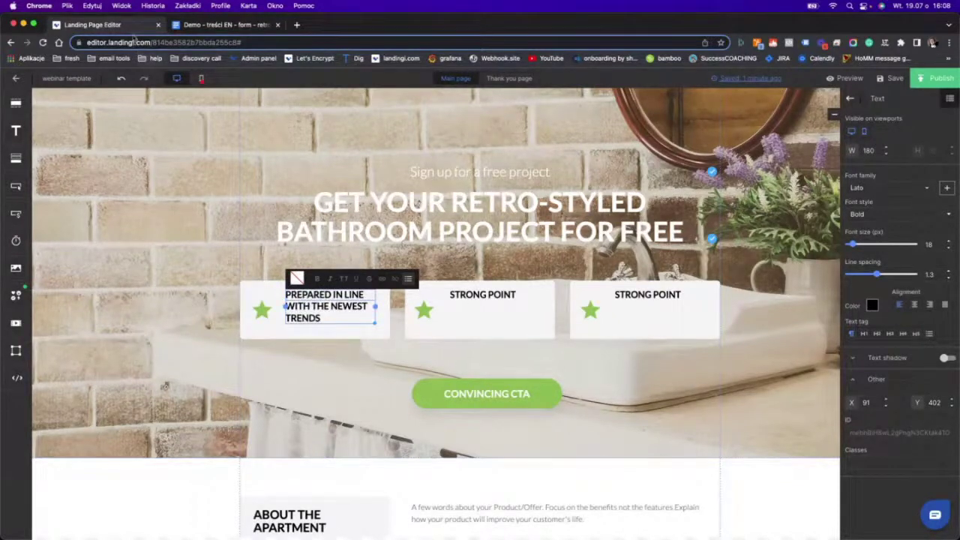
Replace the second card's STRONG POINT with the brief's second bullet, in uppercase.
click(197, 22)
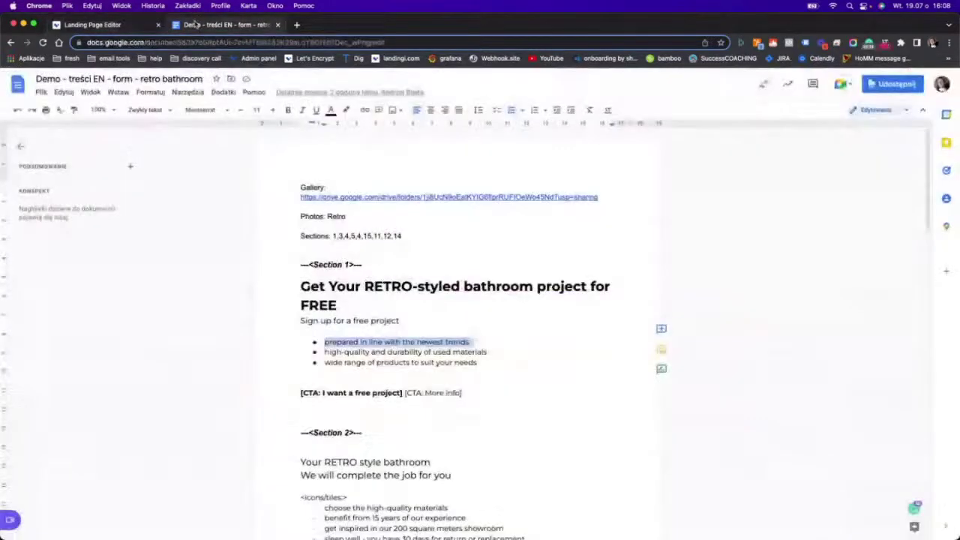
triple_click(384, 355)
key(super+c)
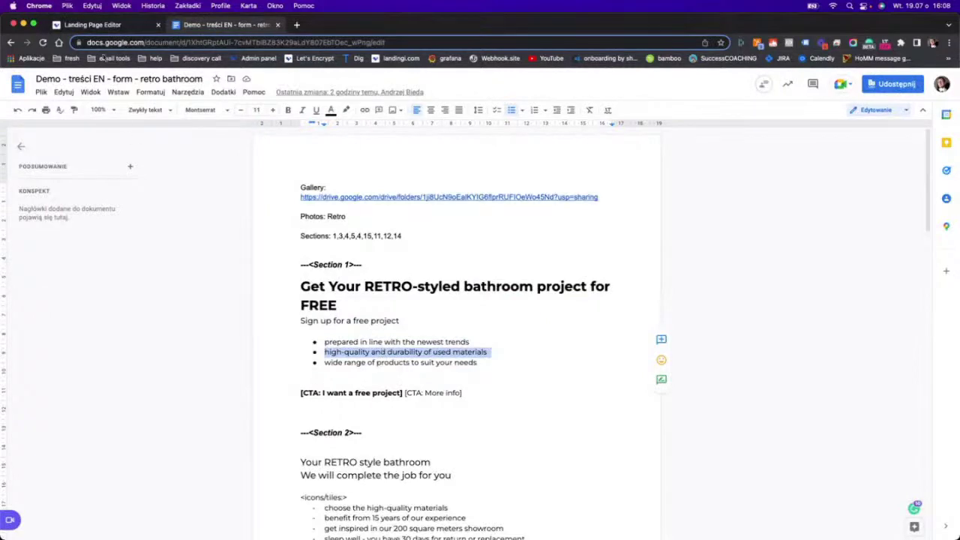
click(103, 26)
triple_click(494, 294)
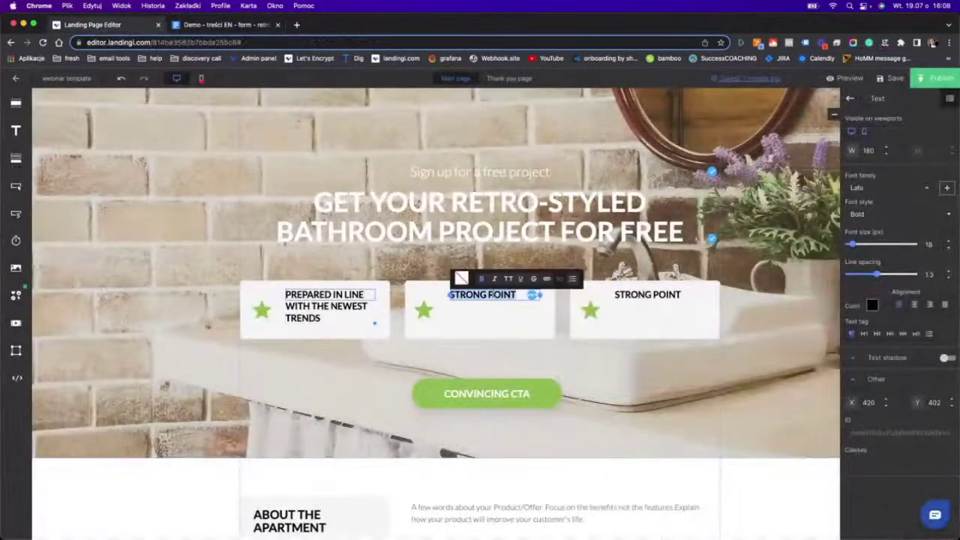
key(super+v)
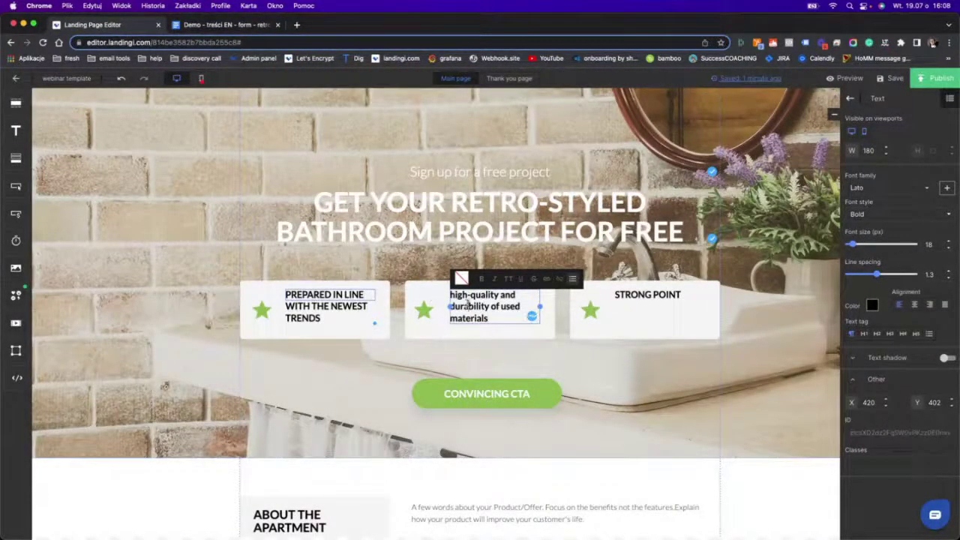
triple_click(466, 303)
click(508, 279)
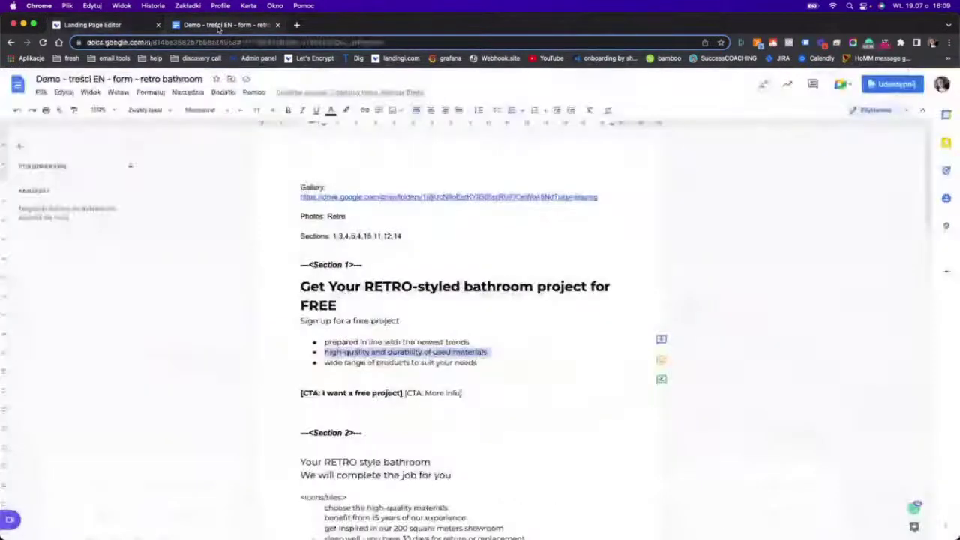
Fill the third card with WIDE RANGE OF PRODUCTS TO SUIT YOUR NEEDS, then centre the first card's text.
click(204, 25)
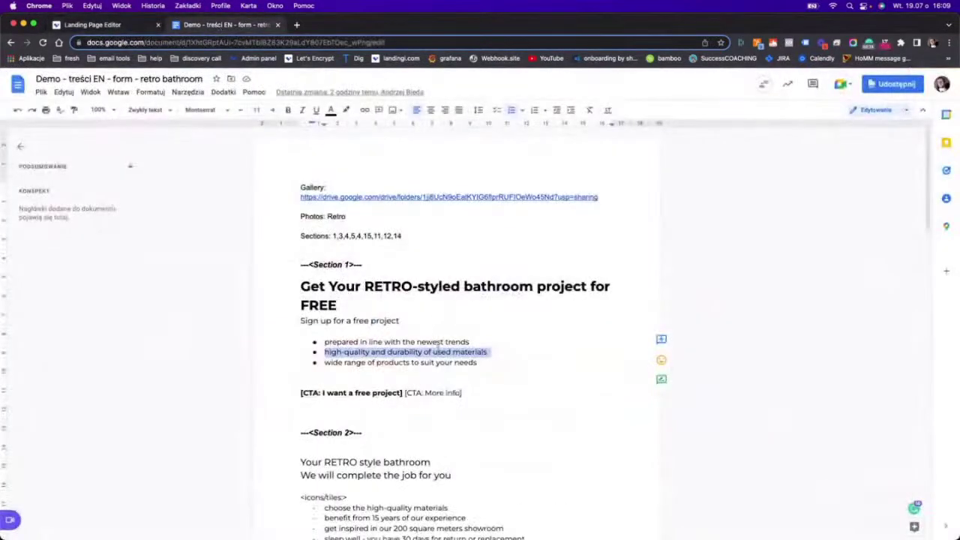
double_click(393, 362)
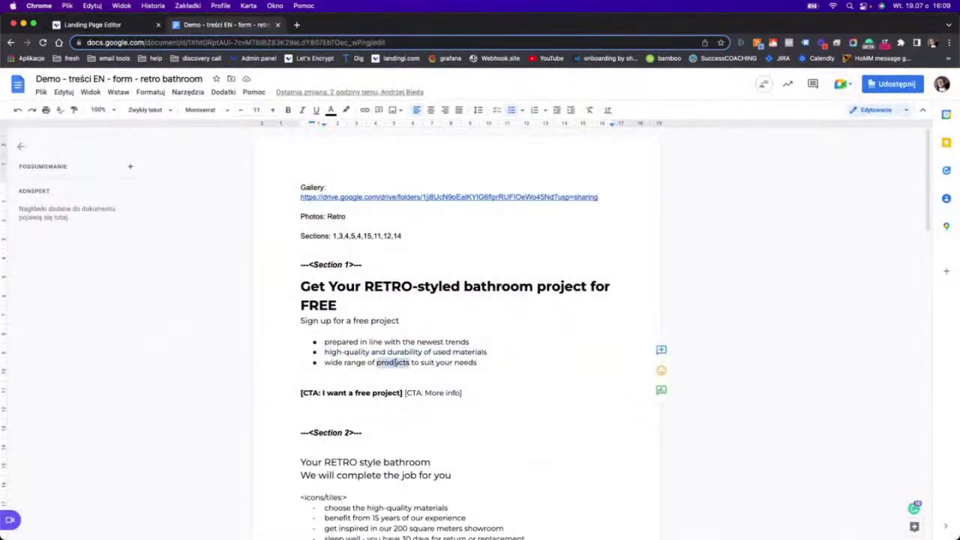
triple_click(395, 363)
key(super+c)
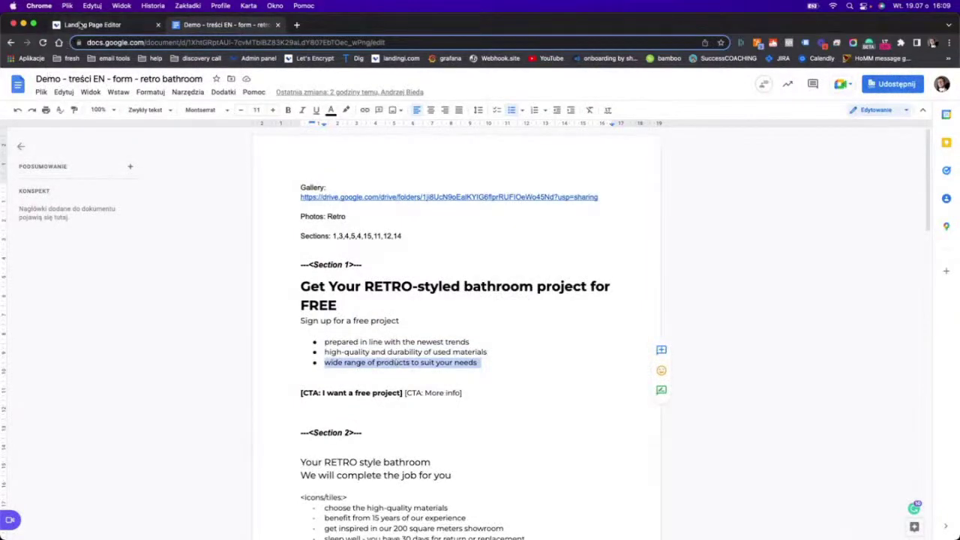
click(86, 25)
double_click(637, 296)
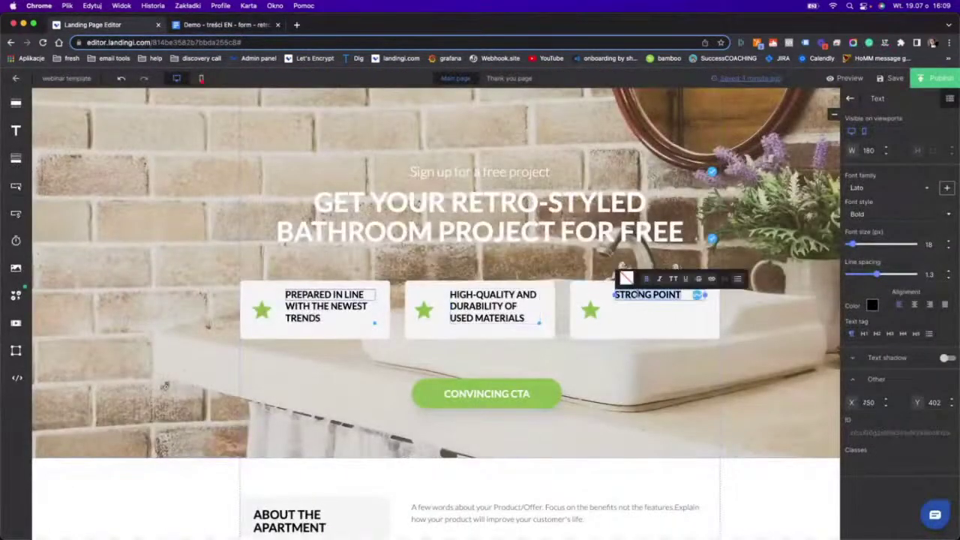
key(super+v)
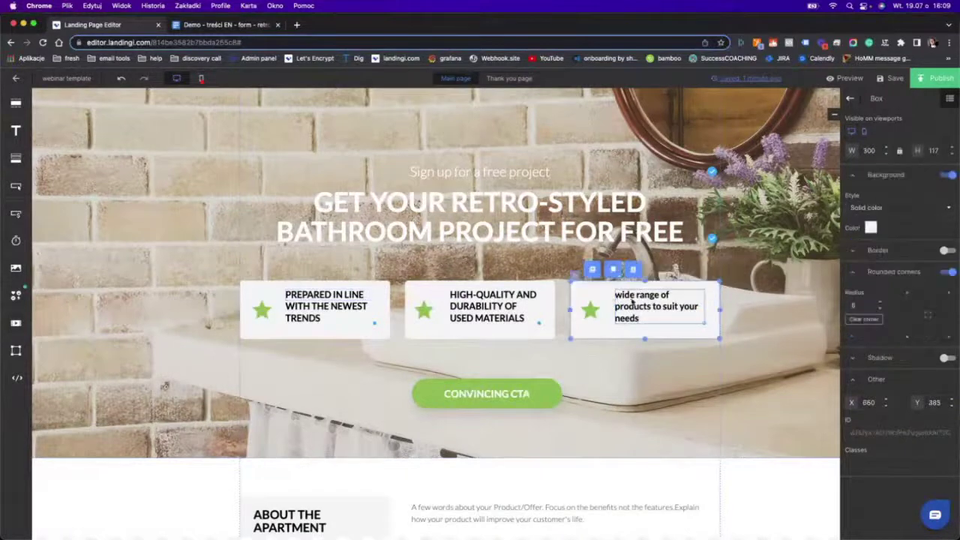
double_click(632, 300)
click(673, 278)
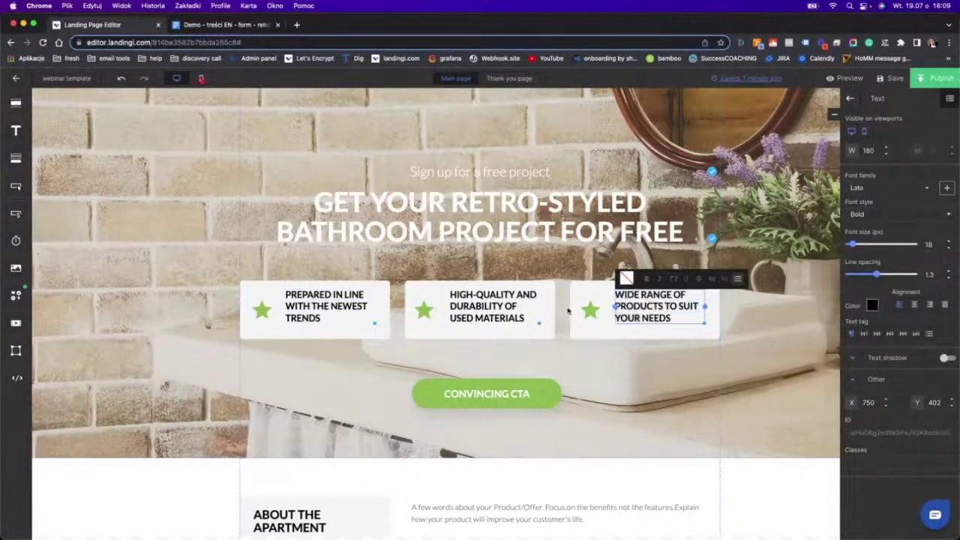
double_click(321, 306)
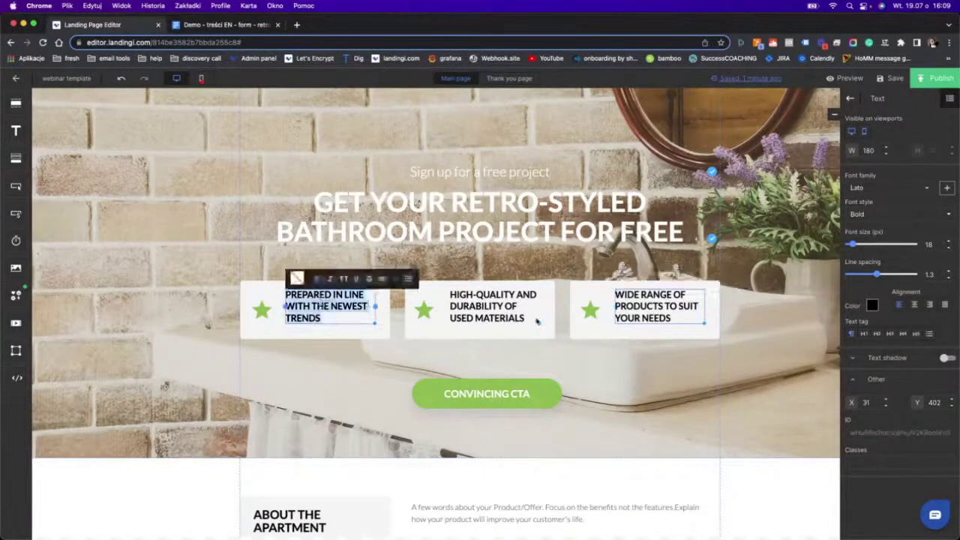
click(913, 305)
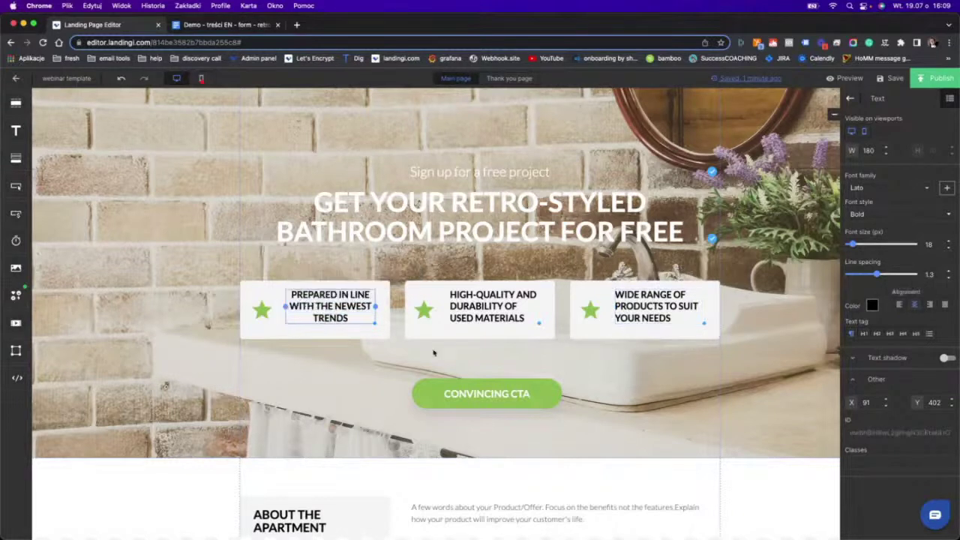
Centre-align the text in the second and third feature cards.
click(459, 316)
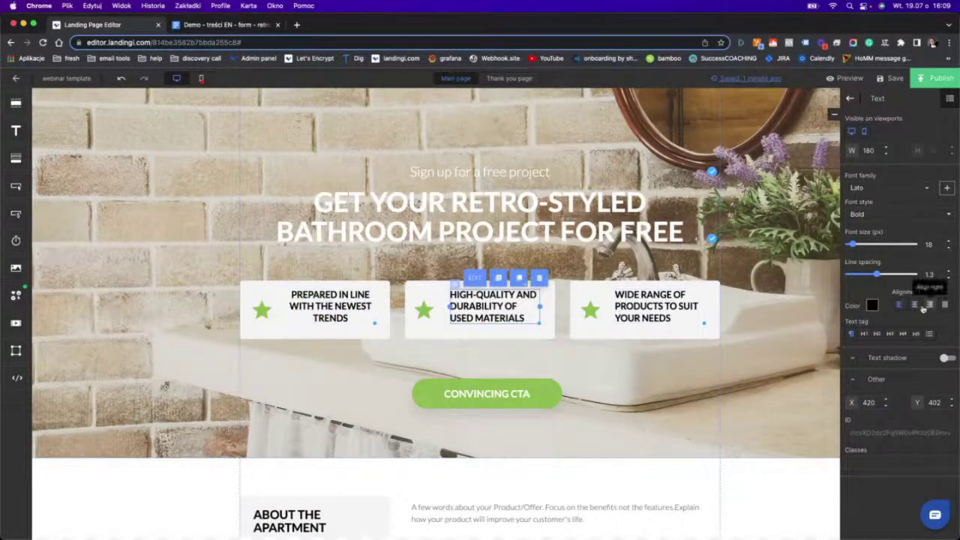
click(915, 305)
click(660, 322)
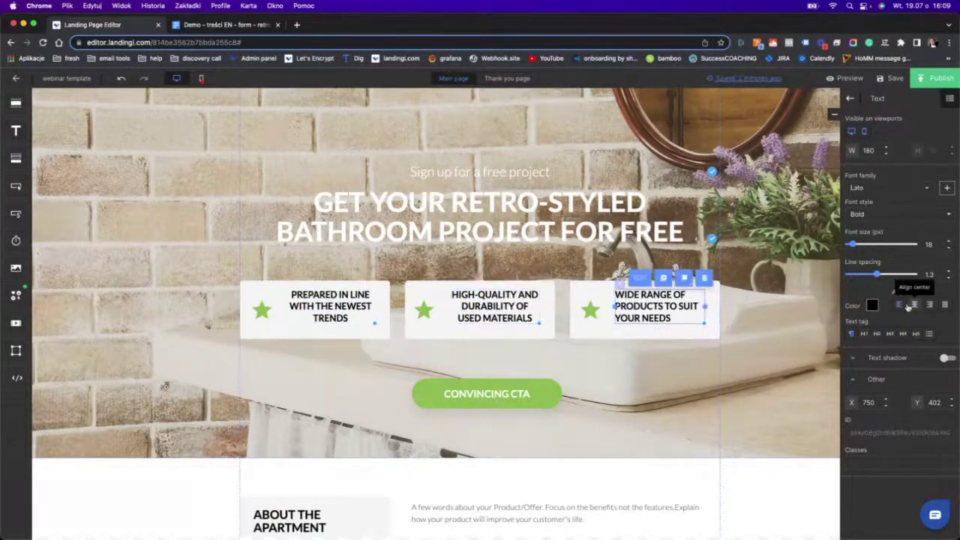
click(912, 306)
Nudge the three card text boxes so they sit level beside their stars.
click(561, 315)
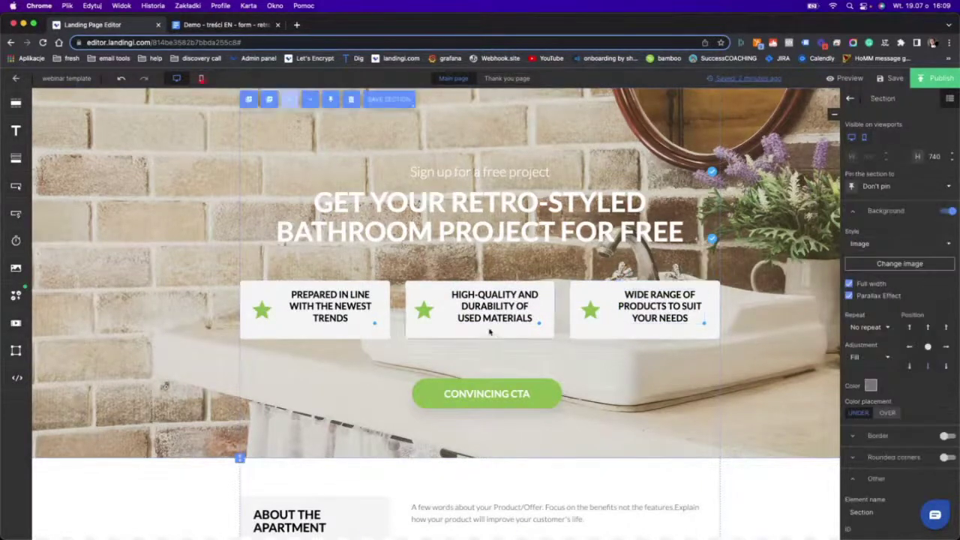
click(485, 314)
drag(472, 310, 464, 314)
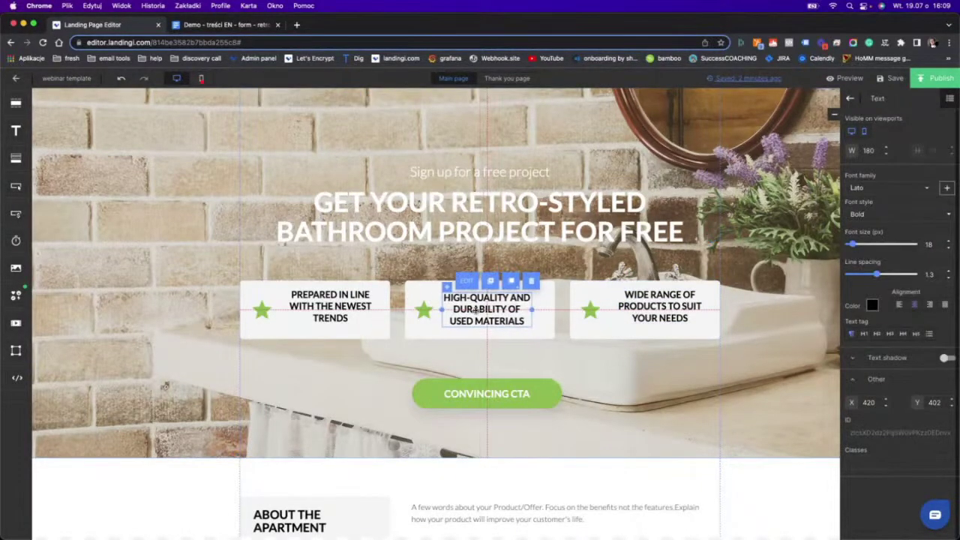
drag(314, 303, 327, 309)
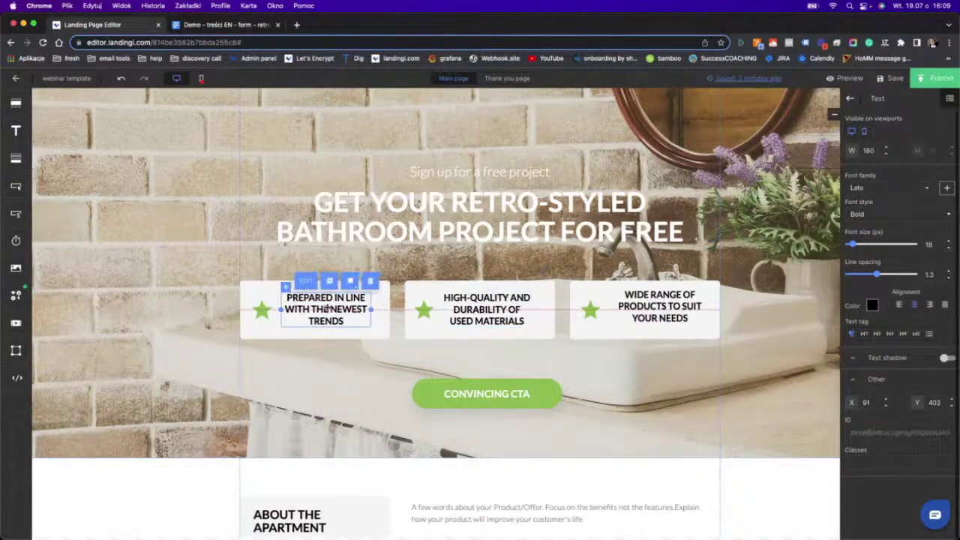
drag(650, 305, 643, 306)
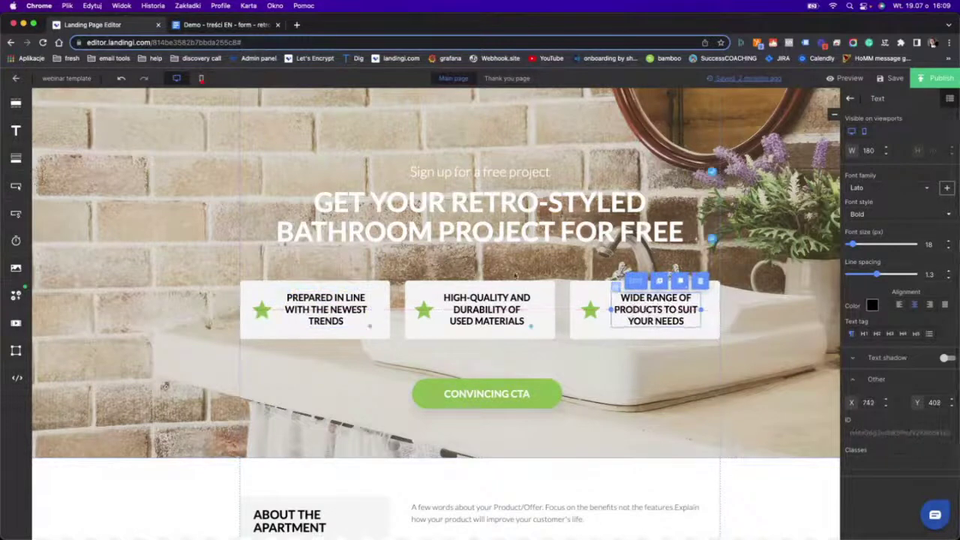
click(849, 98)
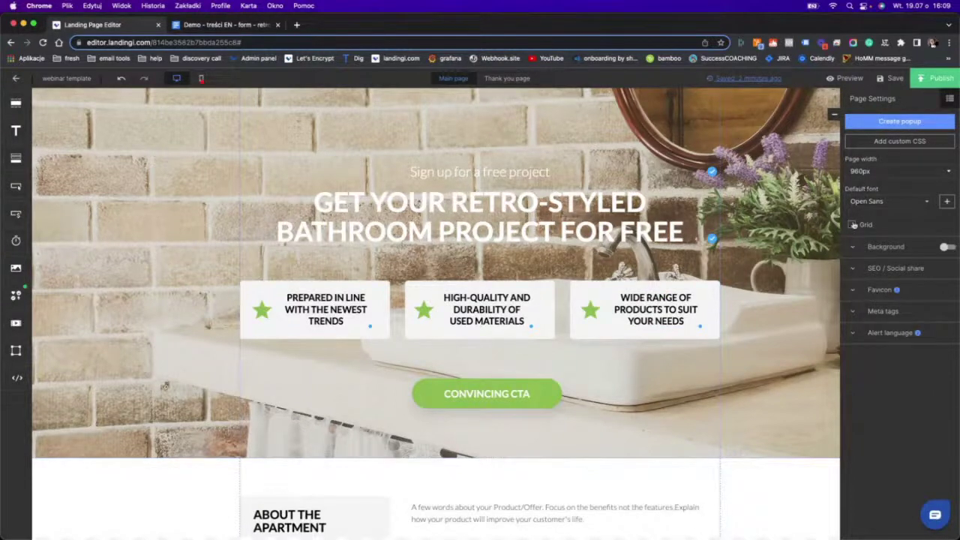
With the grid shown, move the CONVINCING CTA button up about 28 px toward the cards.
click(852, 224)
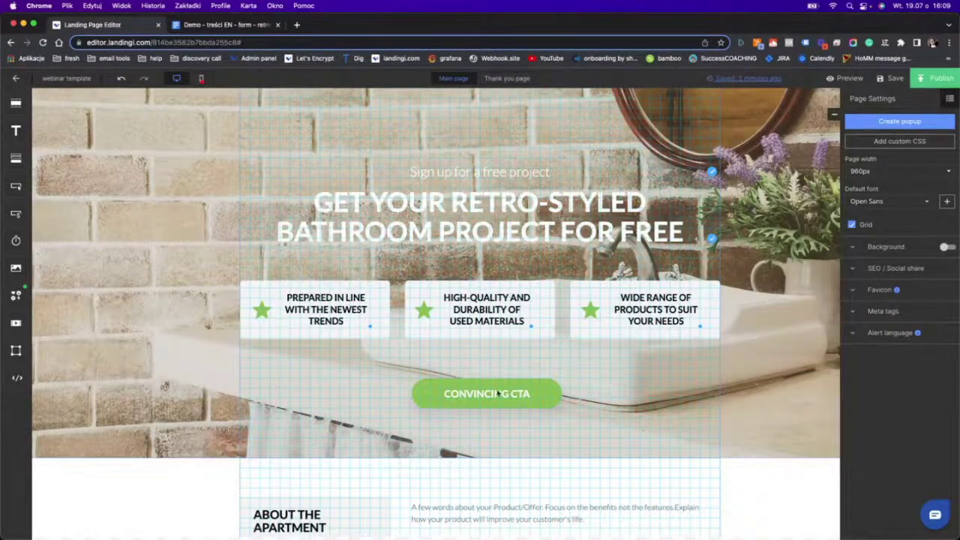
drag(489, 403, 484, 384)
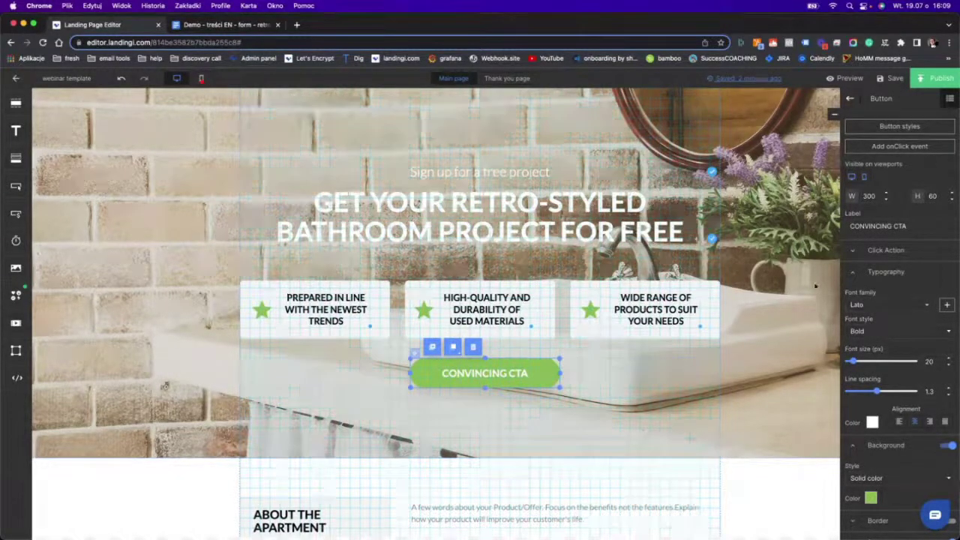
click(849, 99)
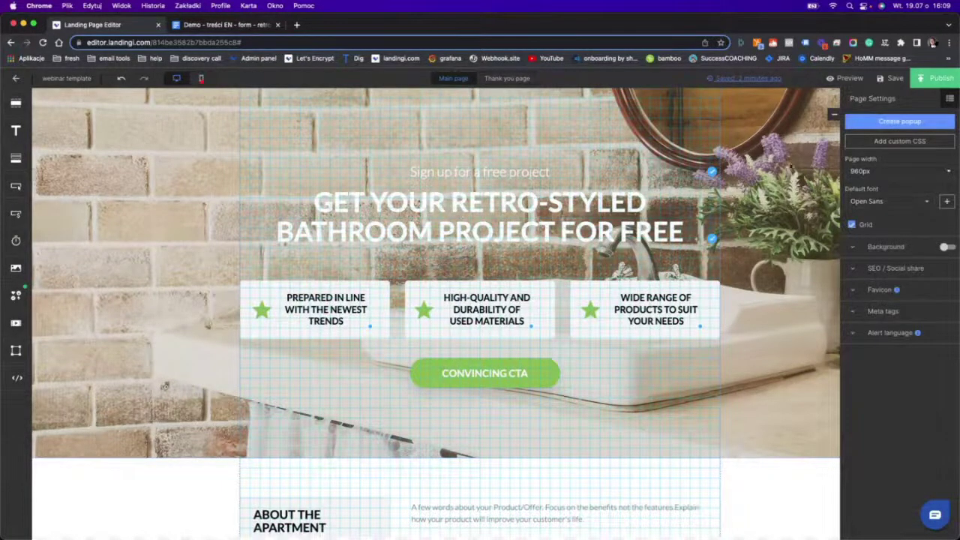
click(853, 227)
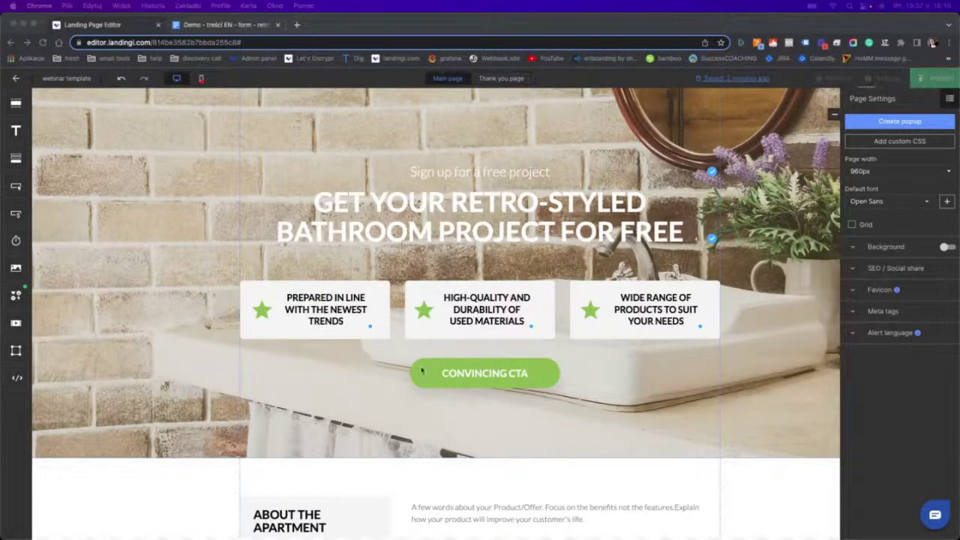
click(483, 384)
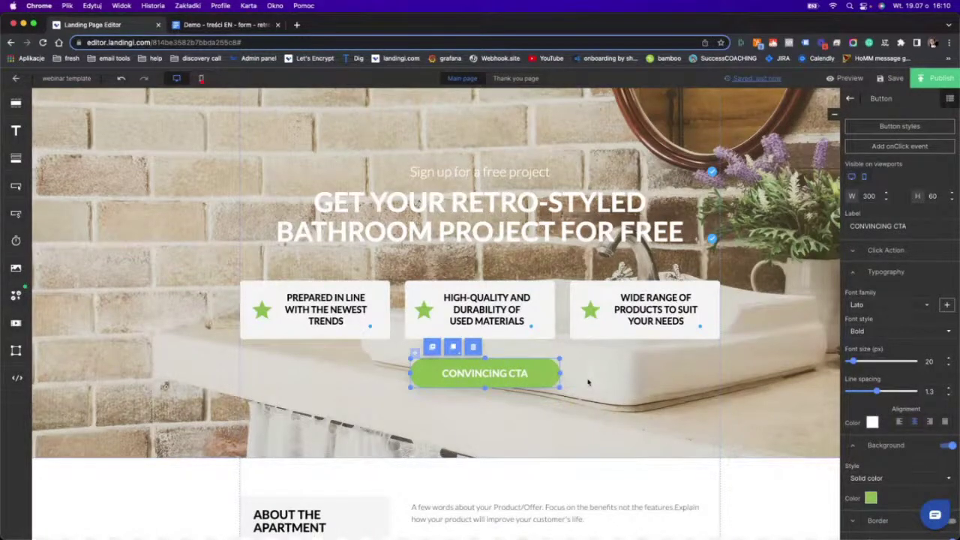
Check the form section's name, Sekcja 14, in its section settings.
scroll(588, 383, down, 10)
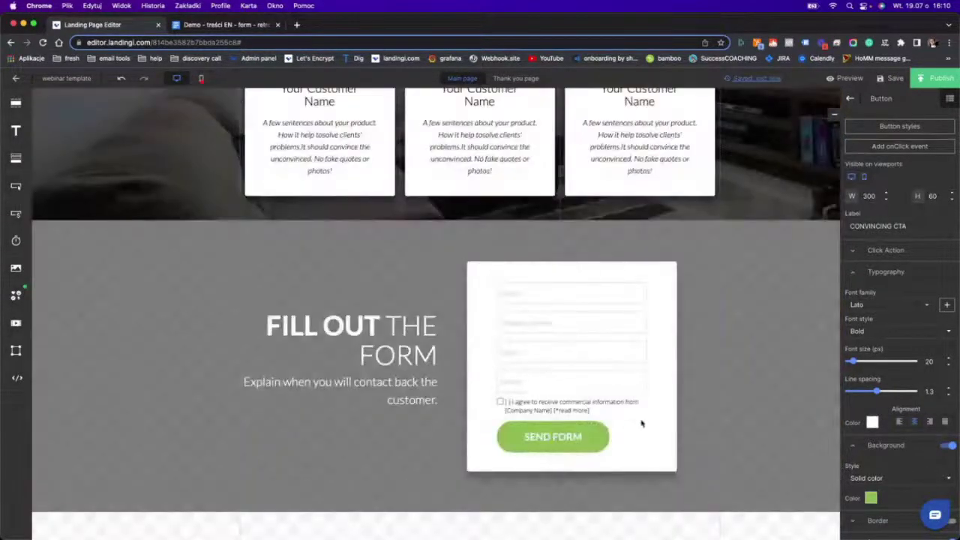
click(776, 368)
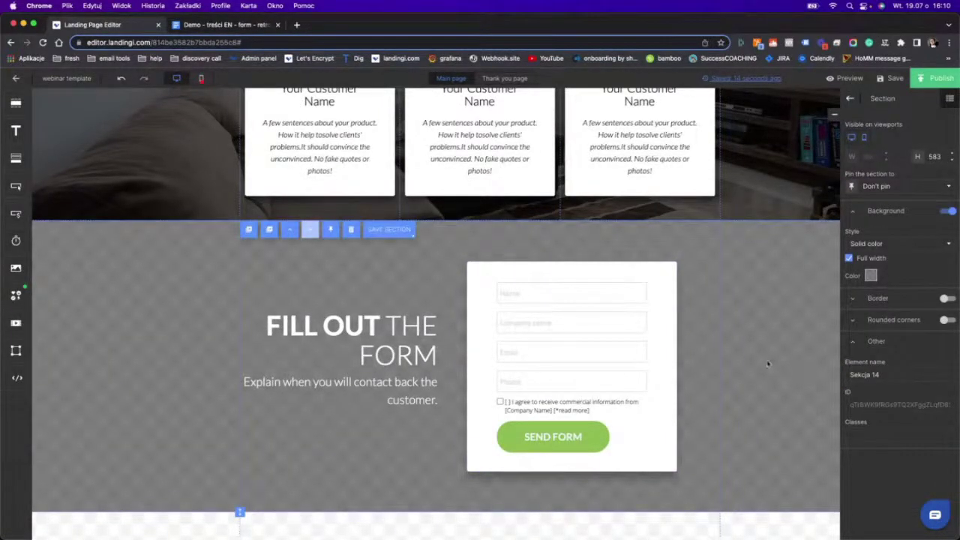
double_click(877, 375)
scroll(638, 324, up, 15)
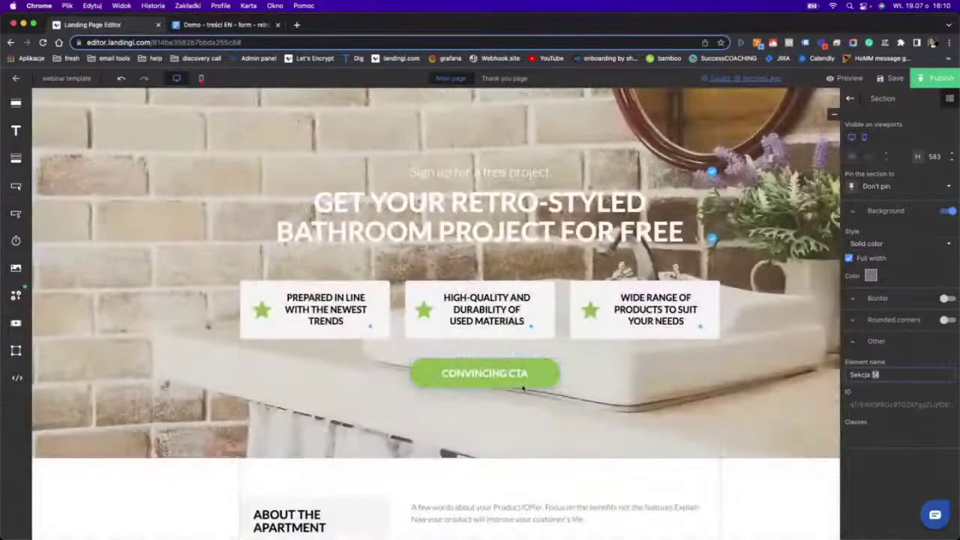
Set the CONVINCING CTA button's click action to Scroll to section Sekcja 14.
click(520, 381)
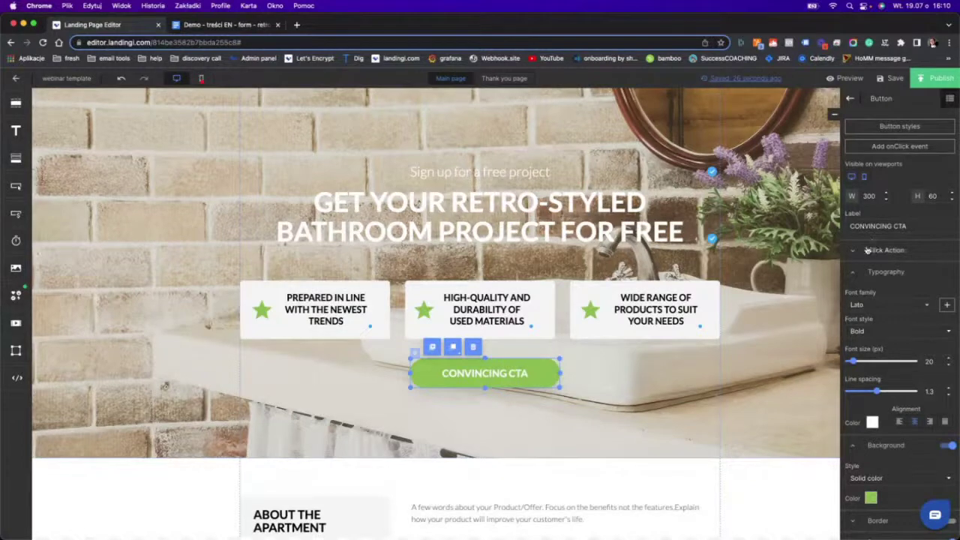
click(854, 255)
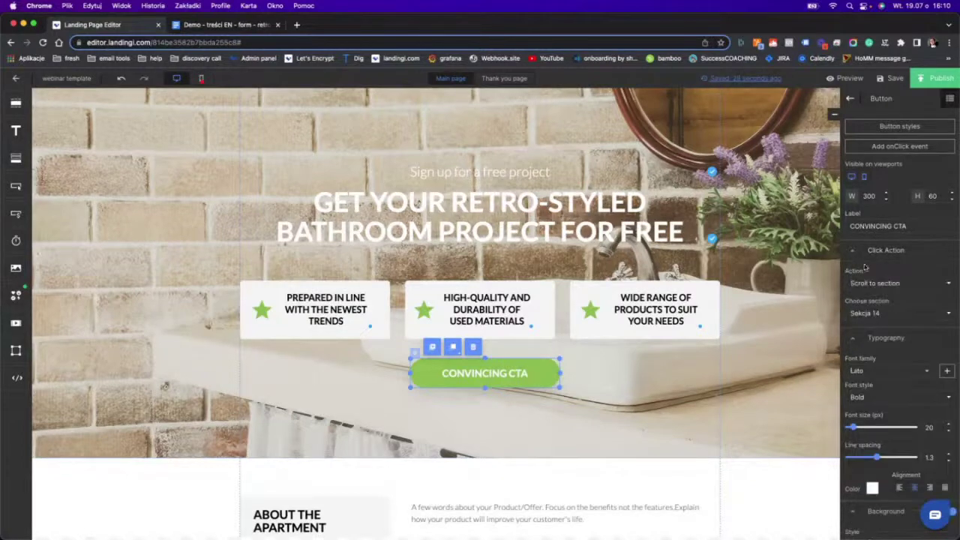
click(881, 283)
click(878, 318)
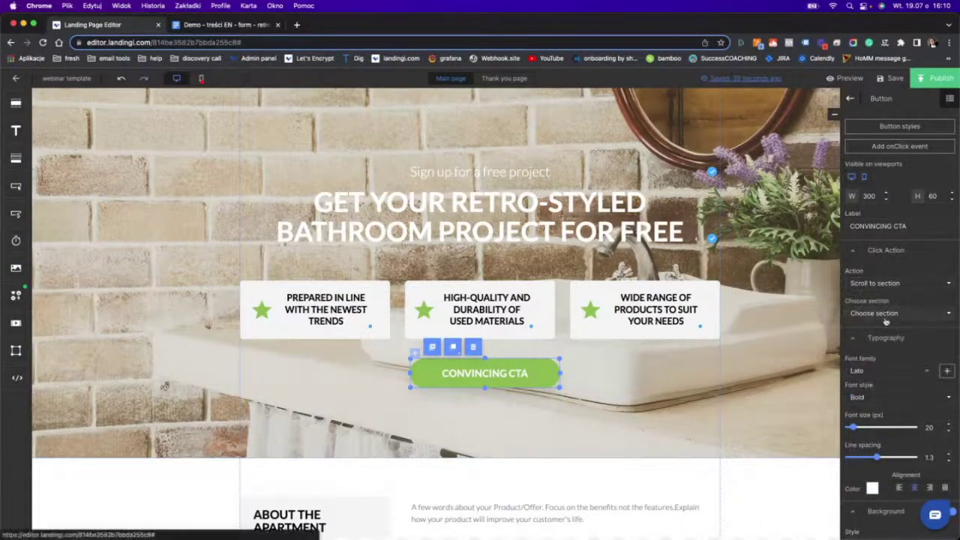
click(882, 315)
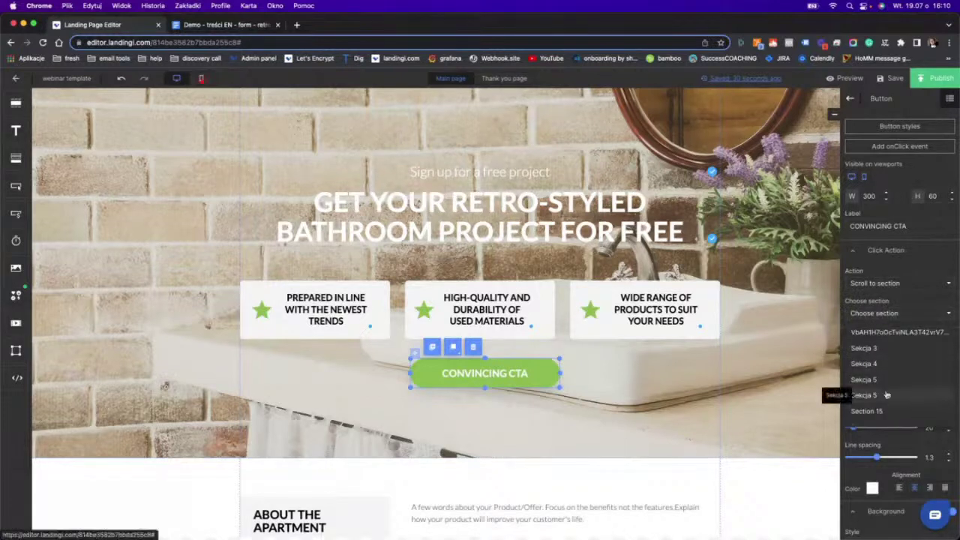
click(870, 416)
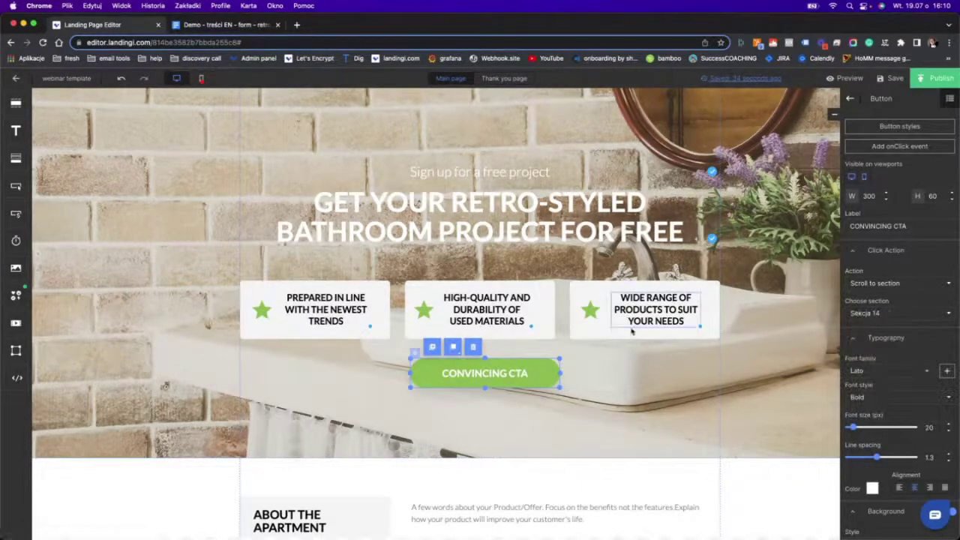
click(570, 364)
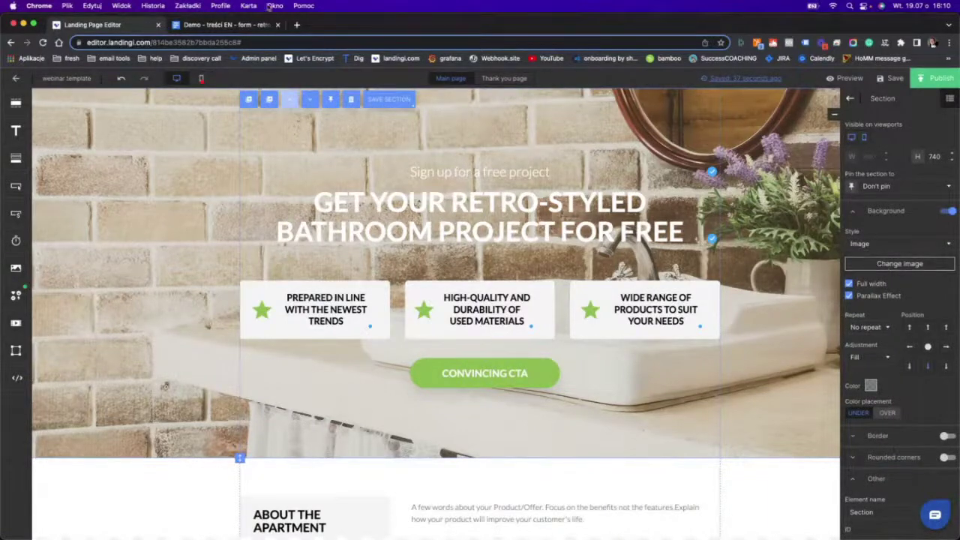
Copy 'I want a free project' from the brief into the hero button's Label field.
click(248, 22)
scroll(356, 405, down, 2)
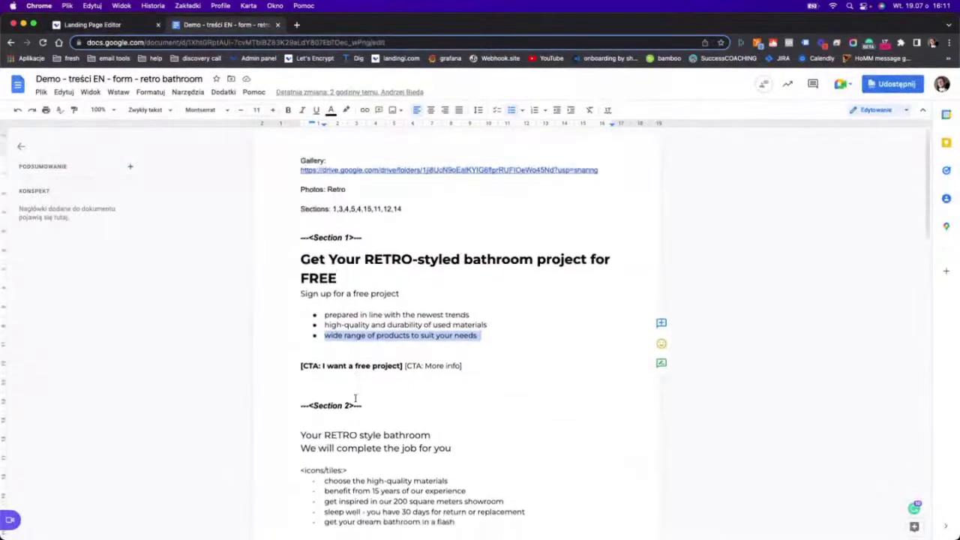
drag(322, 345, 397, 343)
key(super+c)
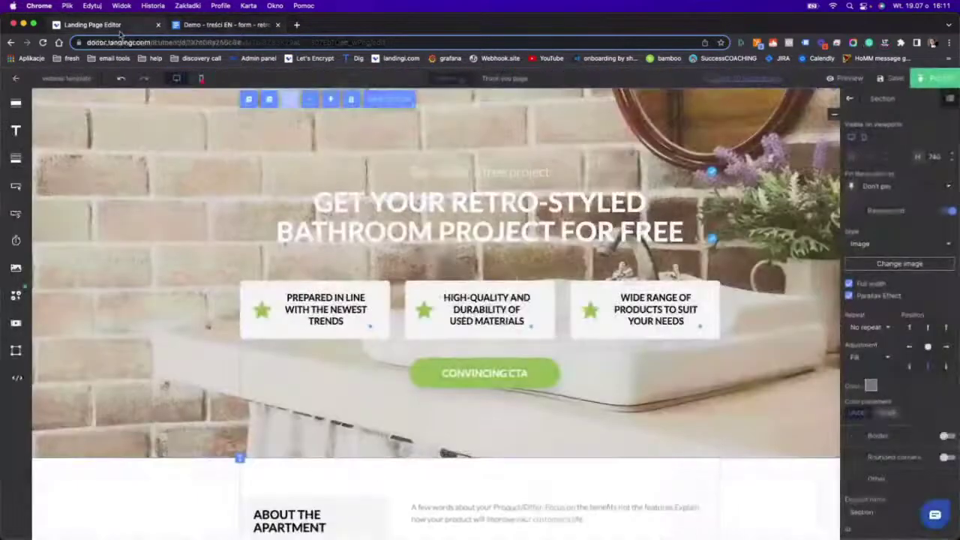
click(113, 27)
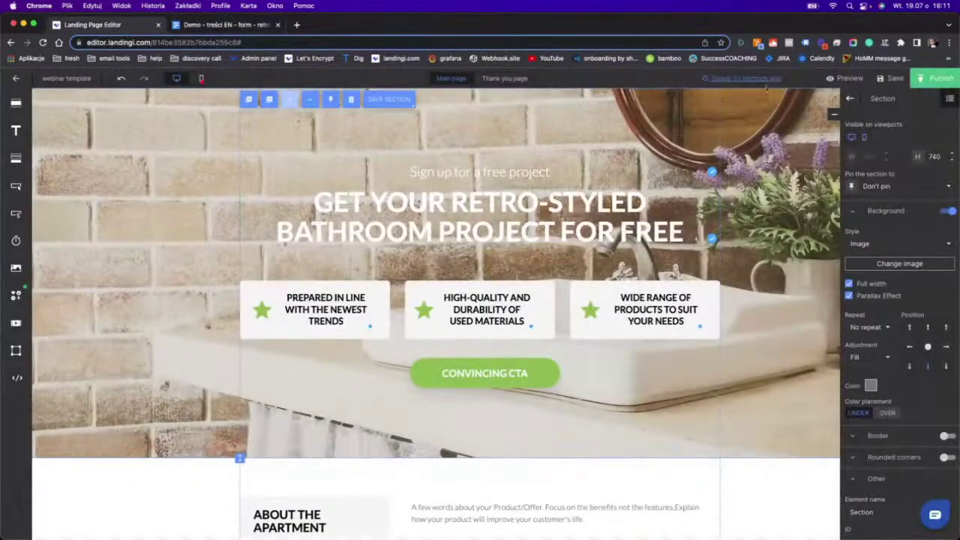
click(540, 373)
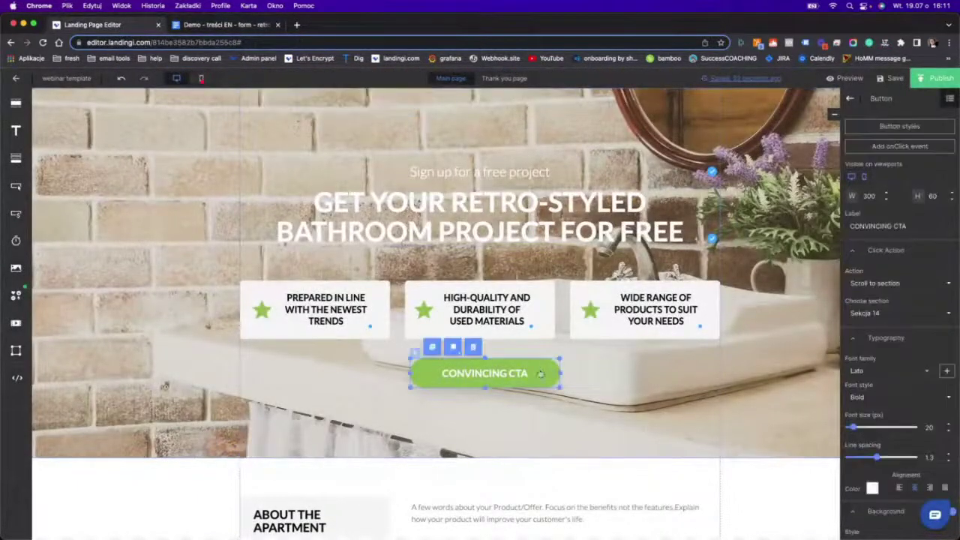
triple_click(872, 226)
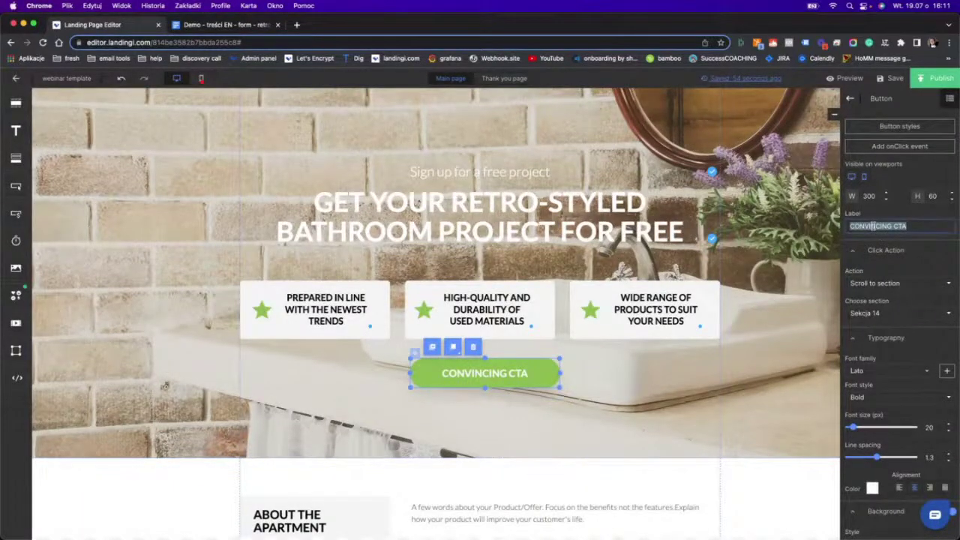
key(super+v)
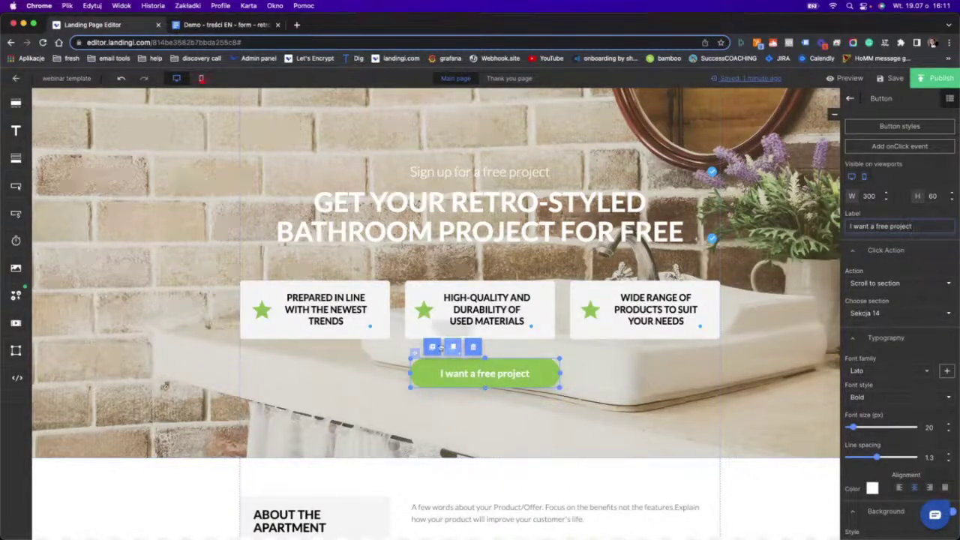
Duplicate the green CTA button, set the copy's width to 240, and centre it below.
click(493, 405)
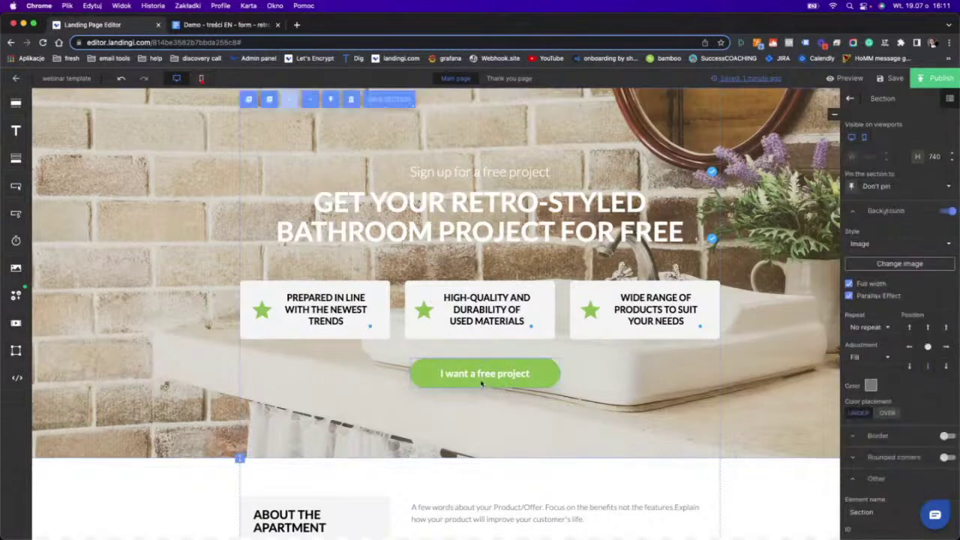
click(481, 383)
key(ctrl+d)
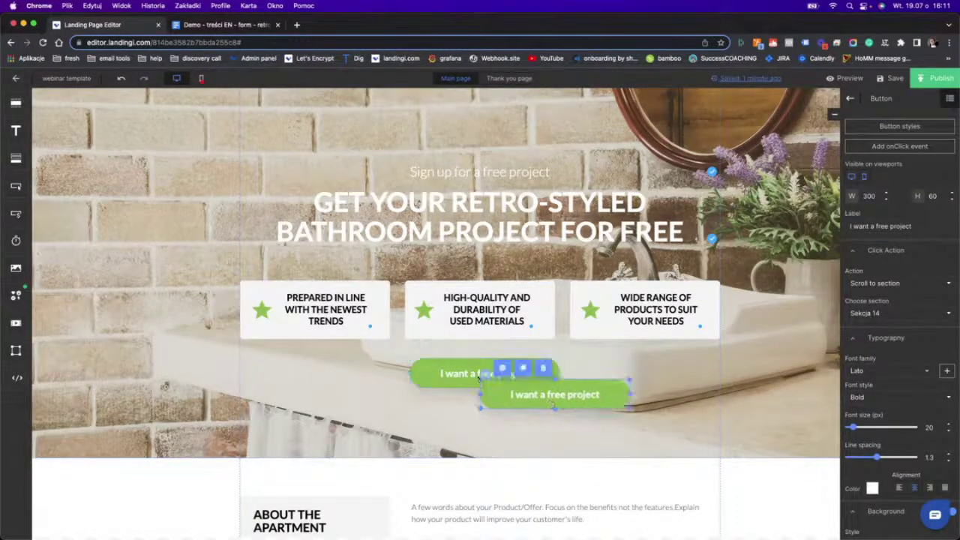
drag(514, 394, 455, 413)
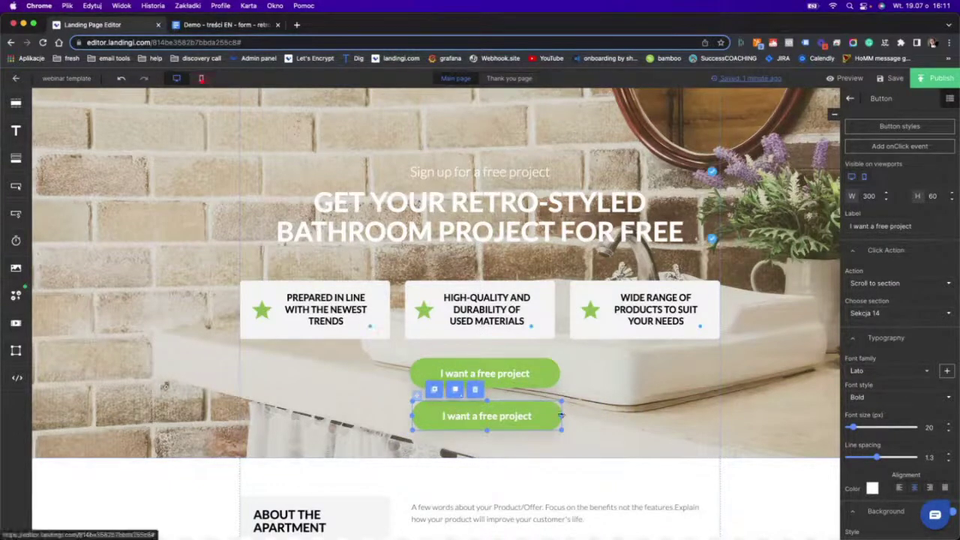
drag(561, 414, 545, 414)
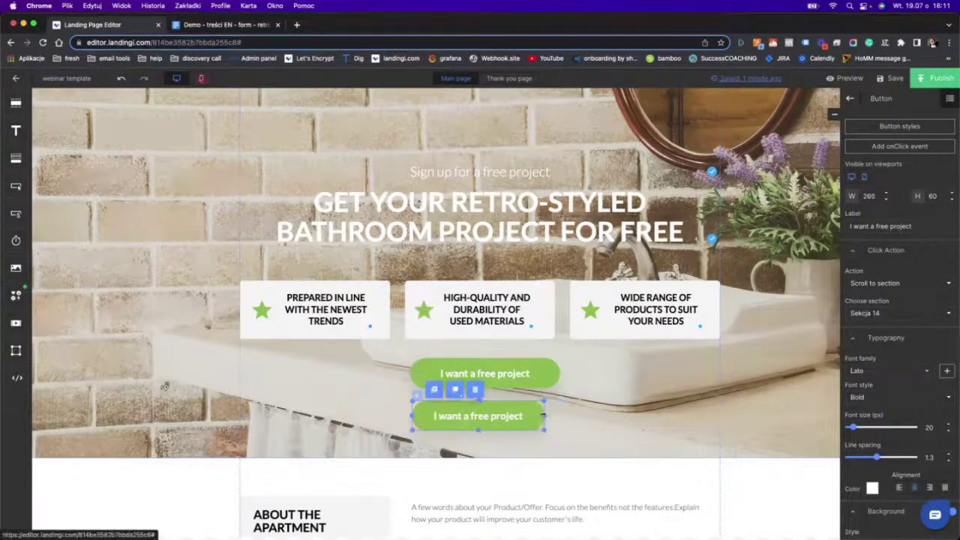
double_click(867, 195)
text(240)
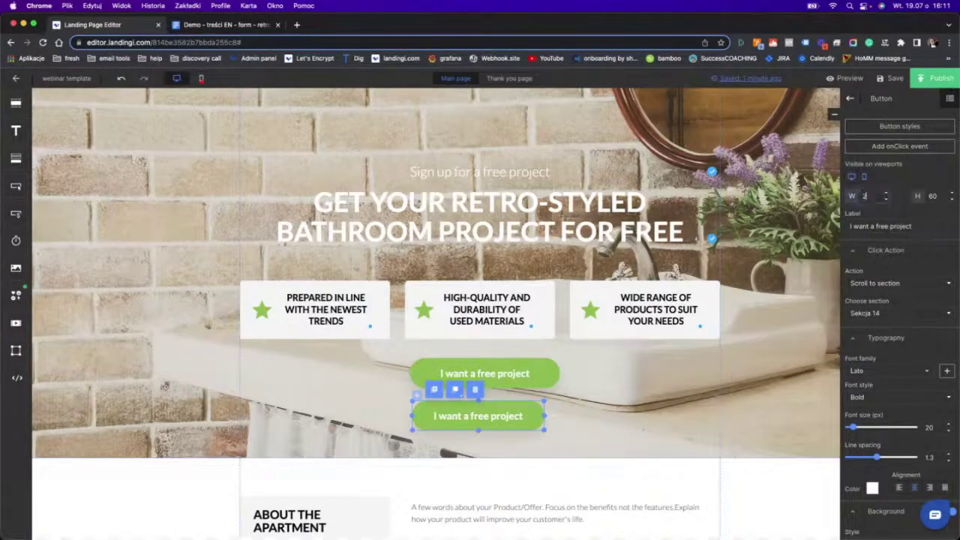
click(558, 427)
mouse_move(480, 415)
mouse_down()
mouse_move(503, 415)
mouse_move(487, 412)
mouse_move(492, 428)
mouse_move(485, 412)
mouse_up()
click(515, 434)
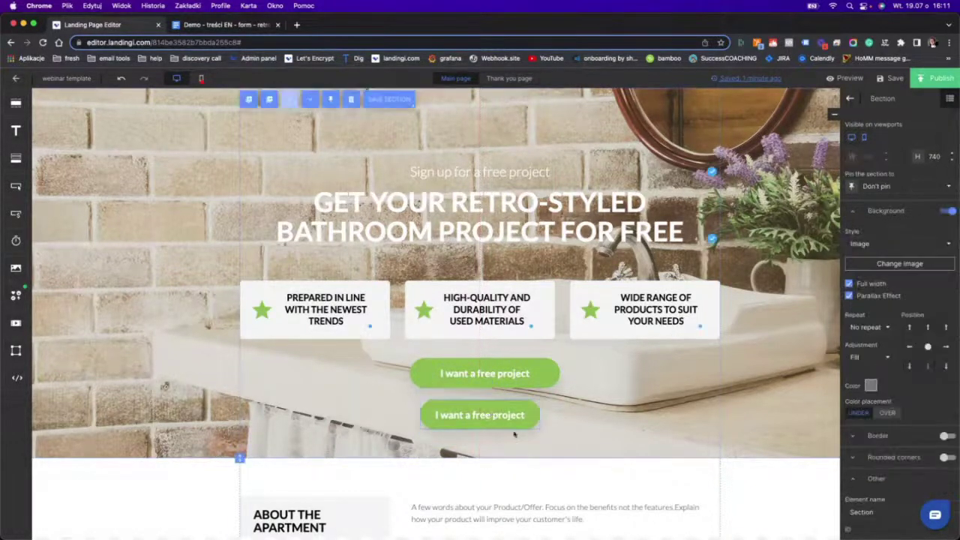
click(465, 421)
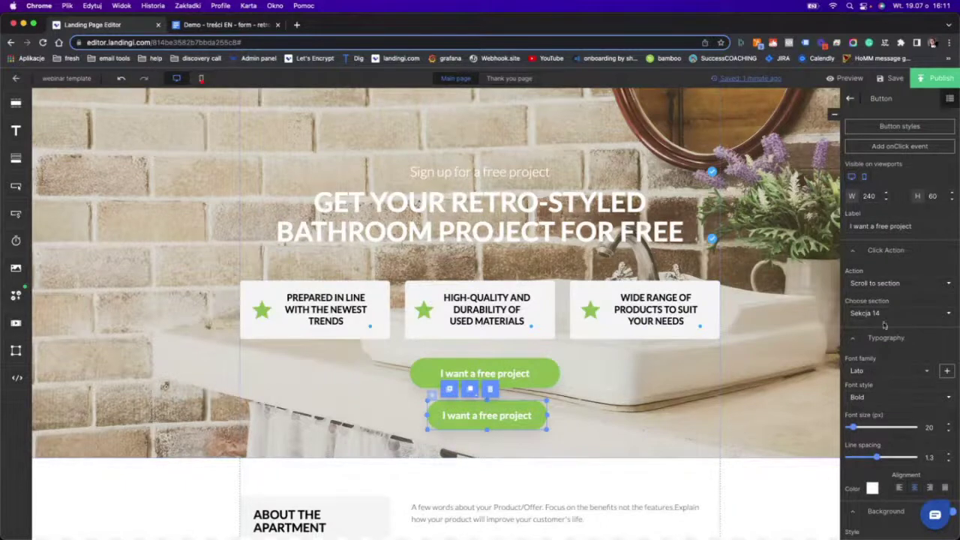
Make the lower button's label green and its background white.
scroll(892, 393, down, 3)
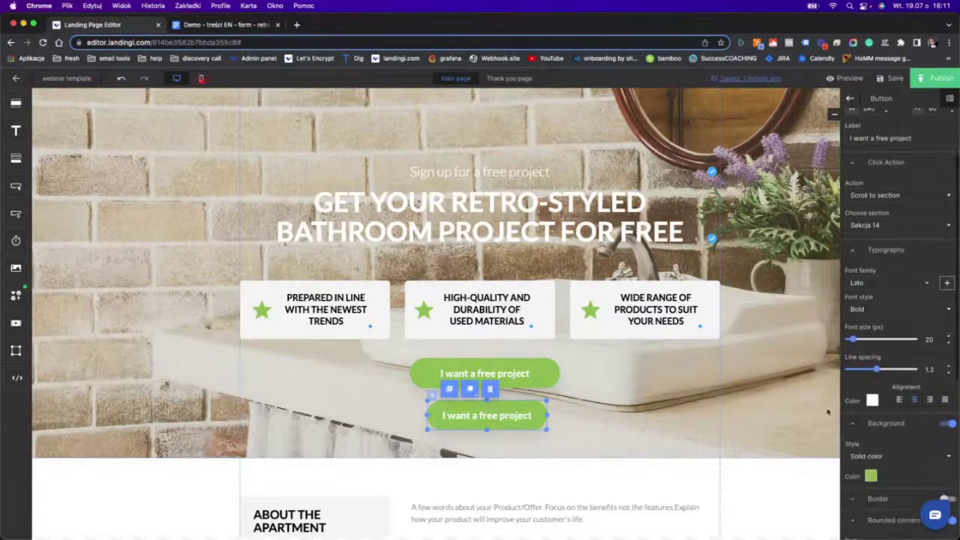
click(873, 401)
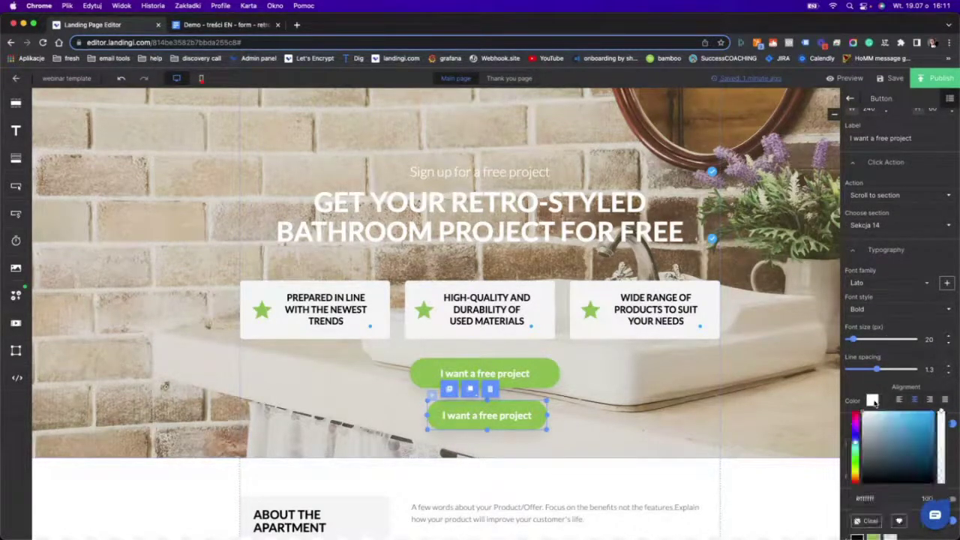
scroll(868, 521, down, 2)
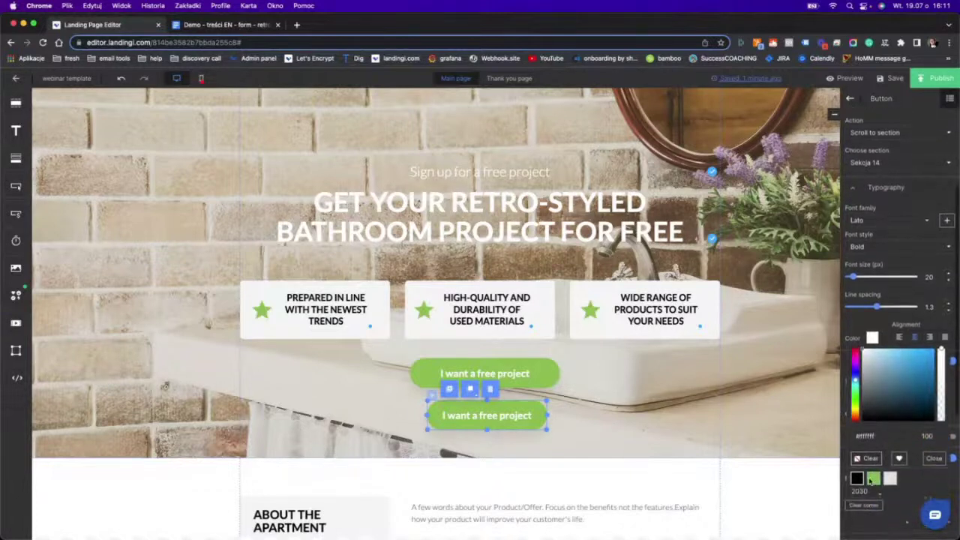
click(872, 479)
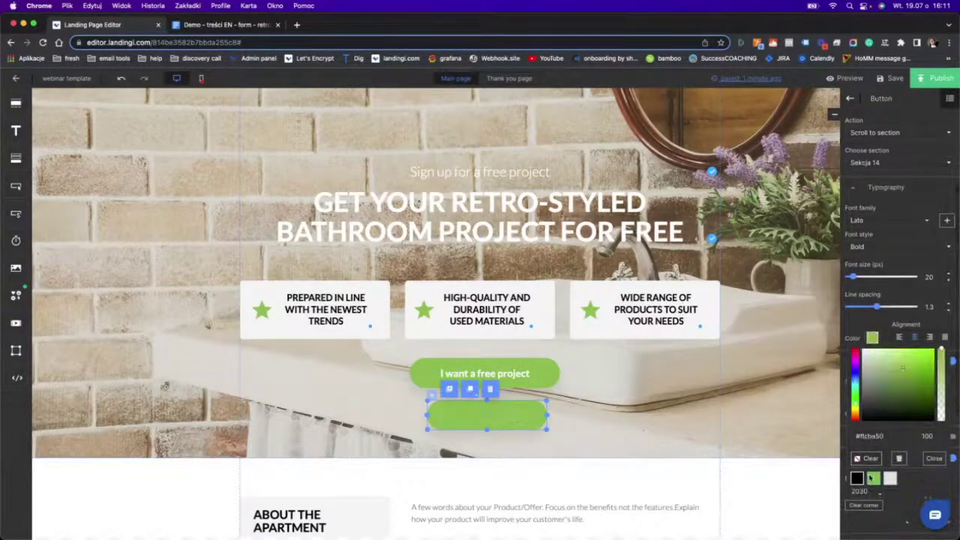
click(946, 459)
scroll(907, 442, down, 2)
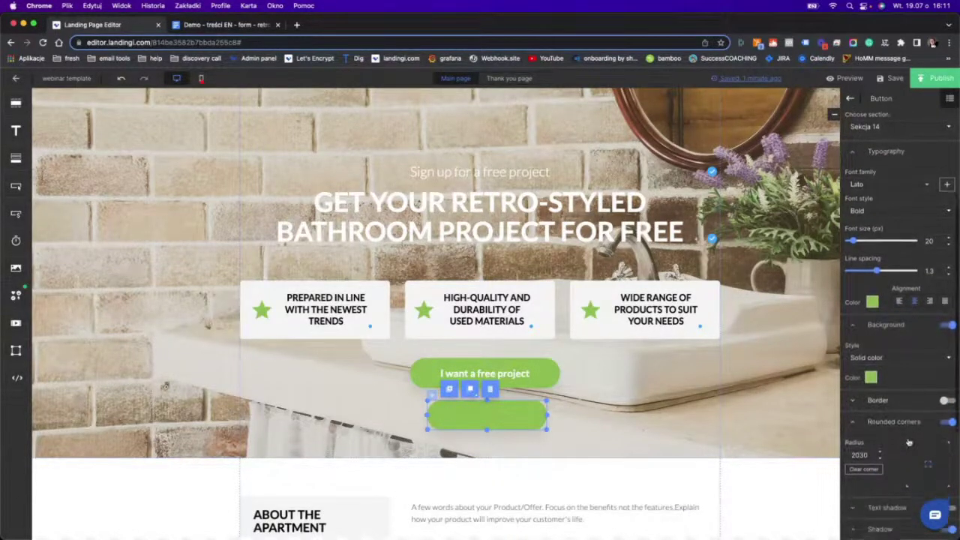
scroll(908, 442, down, 1)
click(871, 351)
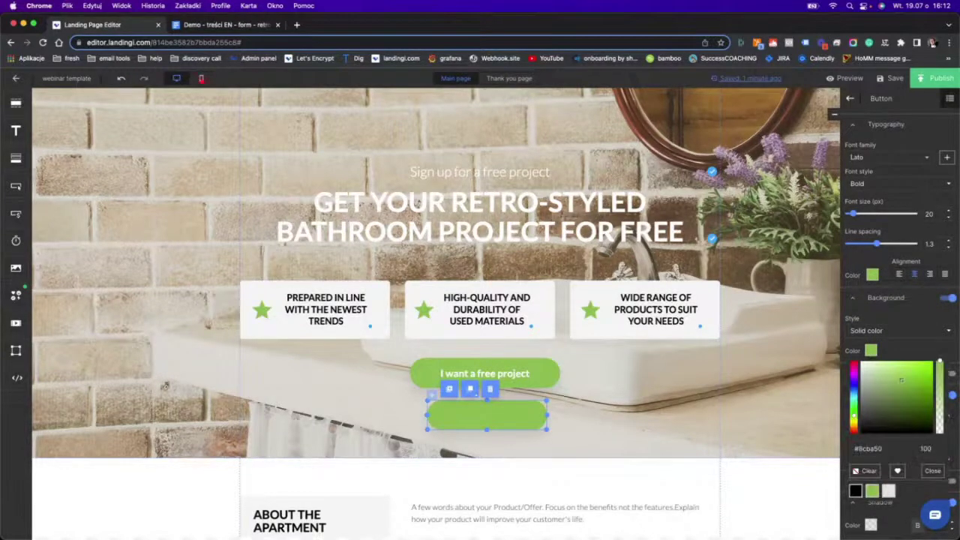
drag(902, 383, 862, 363)
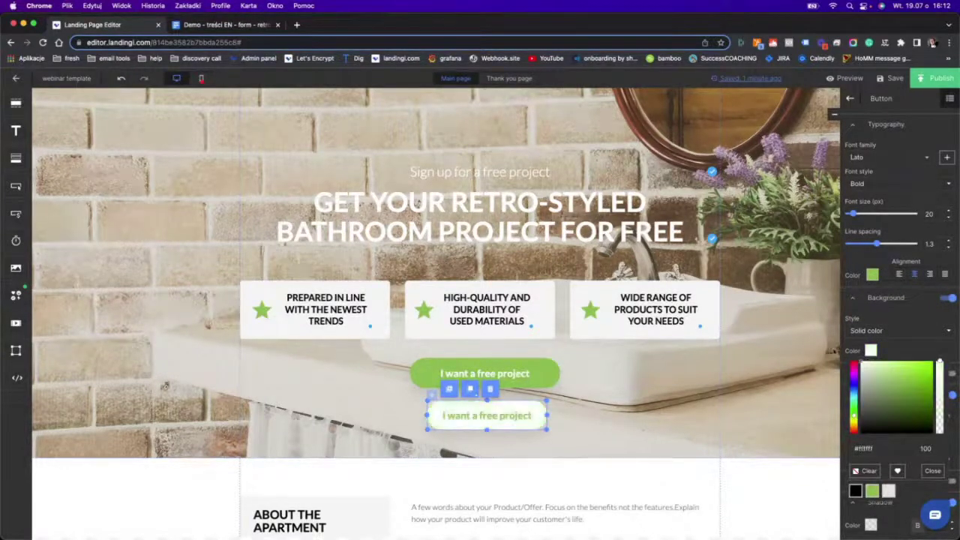
click(931, 470)
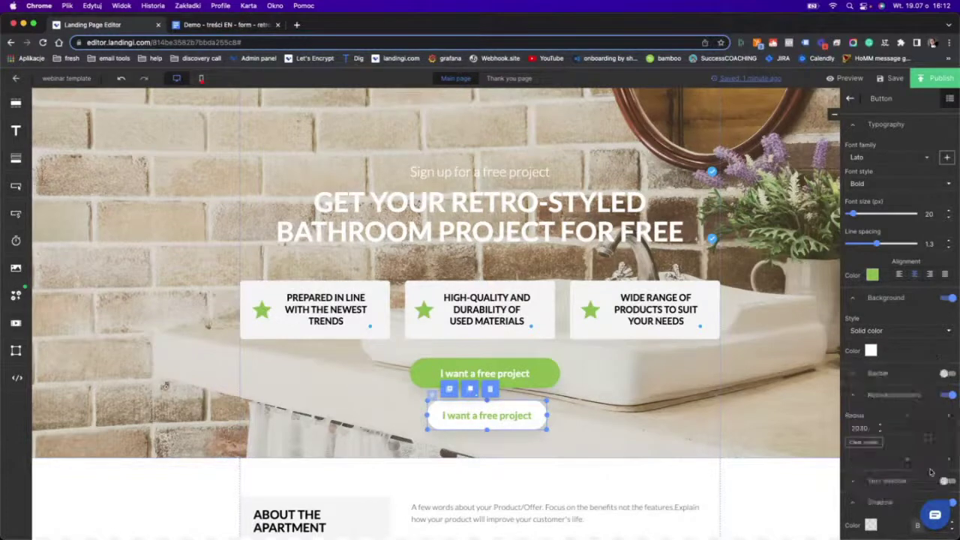
Add a thicker green border to the lower button.
click(949, 373)
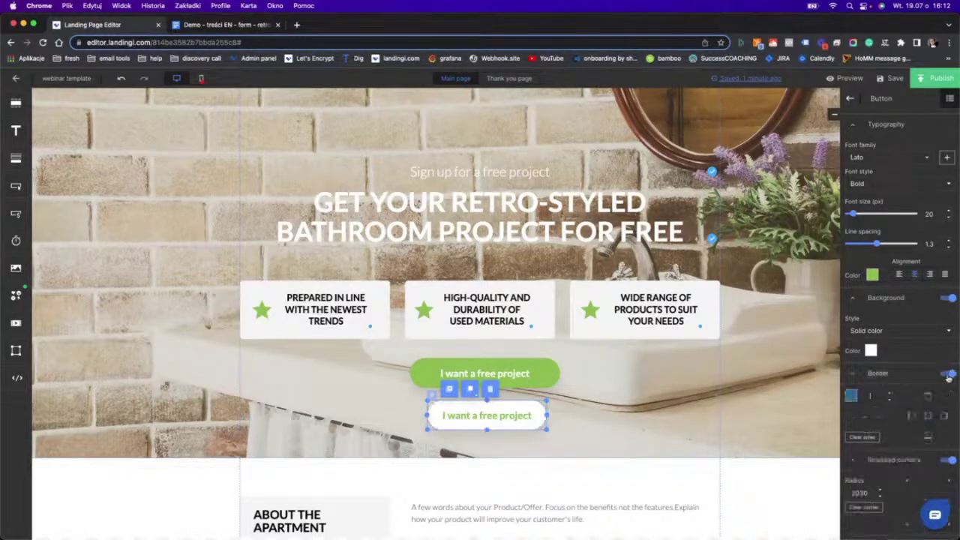
click(890, 394)
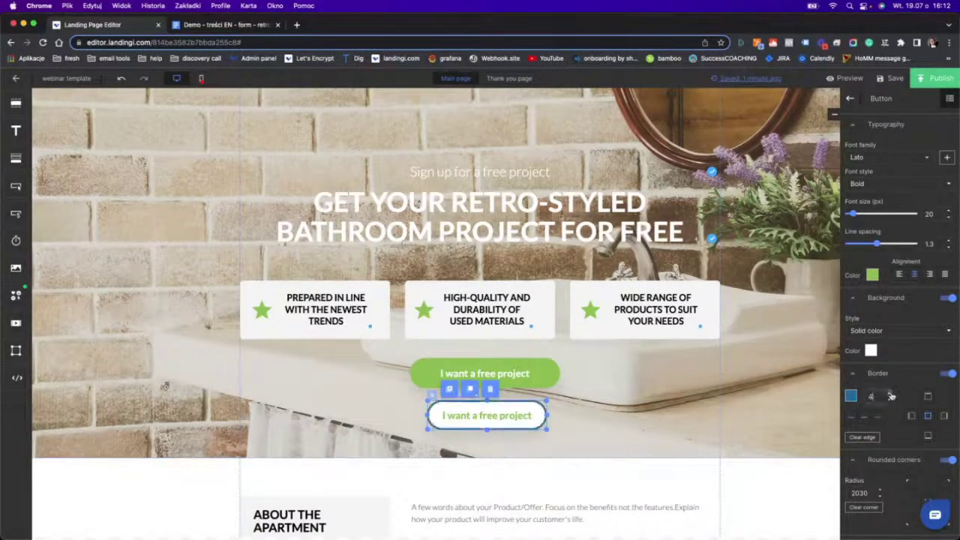
click(890, 395)
click(850, 395)
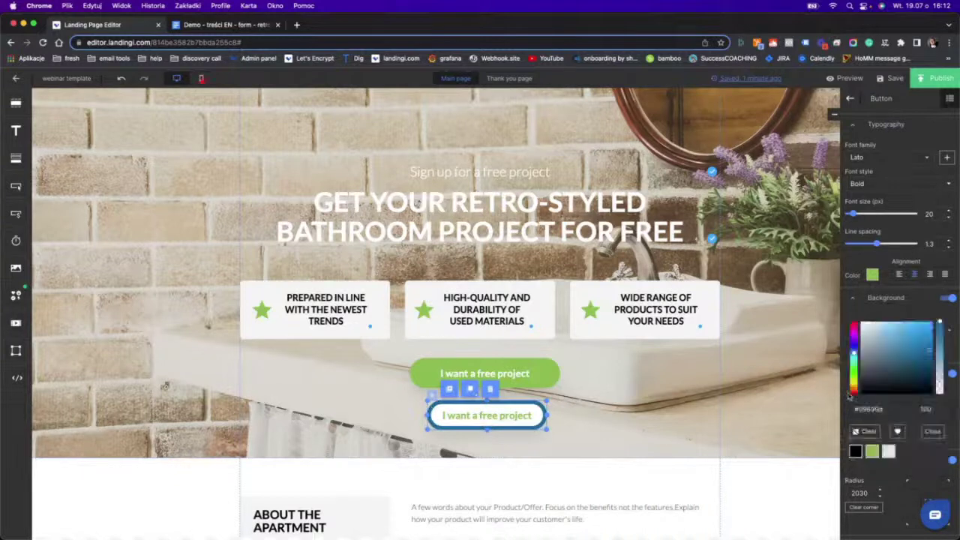
click(873, 451)
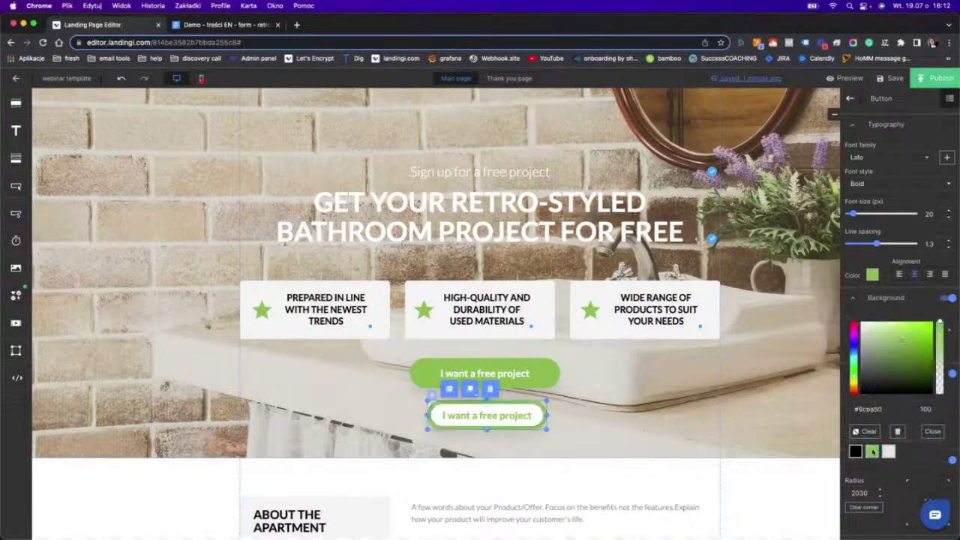
click(587, 395)
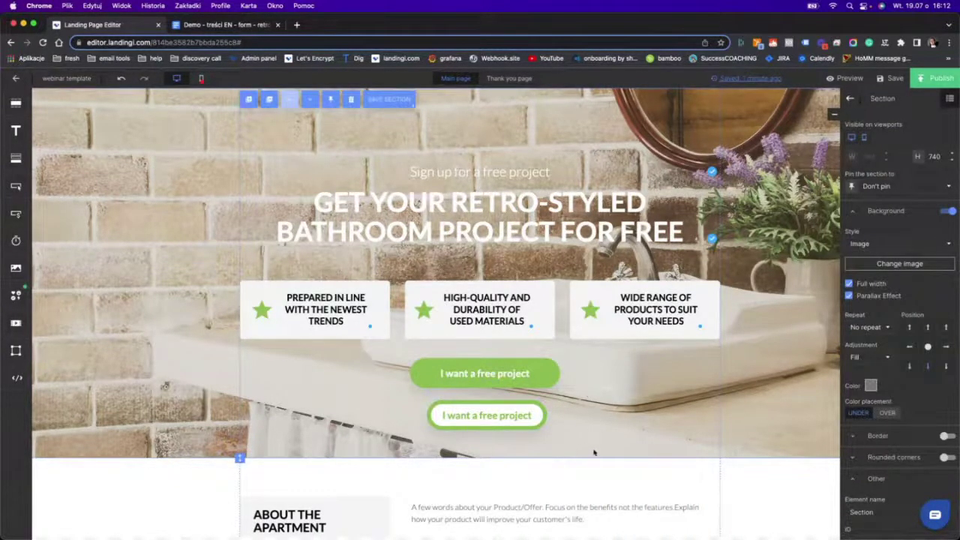
Select both 'I want a free project' buttons and shift them slightly upward.
drag(573, 444, 398, 349)
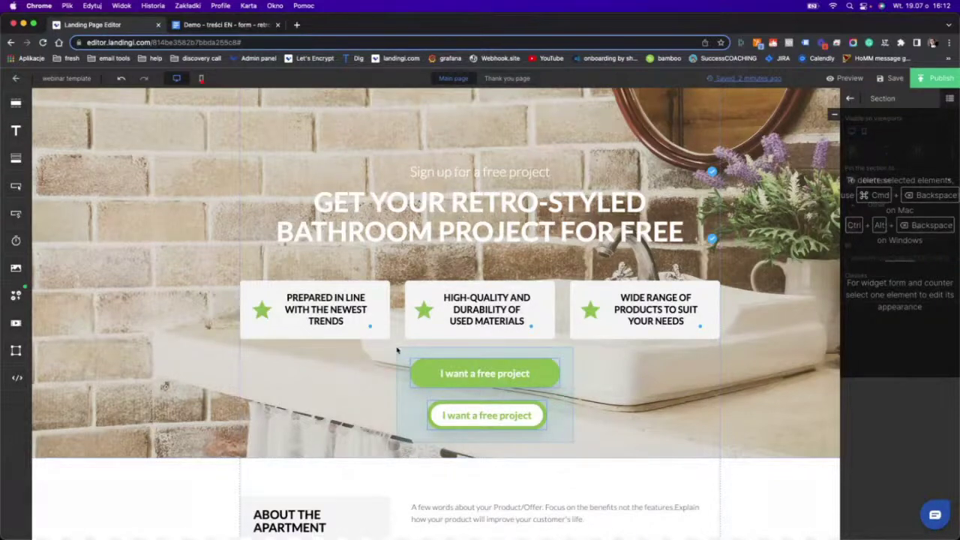
drag(398, 350, 397, 349)
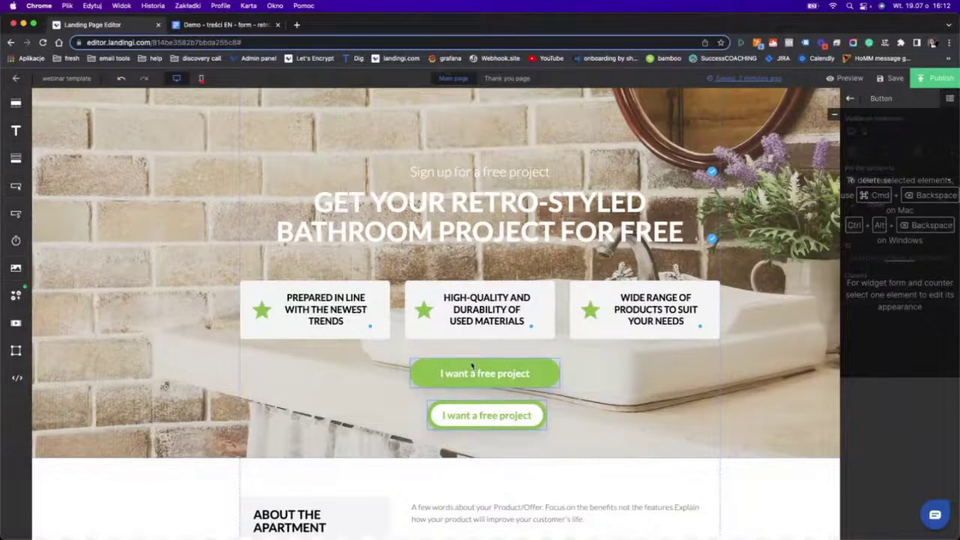
mouse_move(471, 366)
mouse_down()
mouse_move(472, 378)
mouse_move(465, 354)
mouse_up()
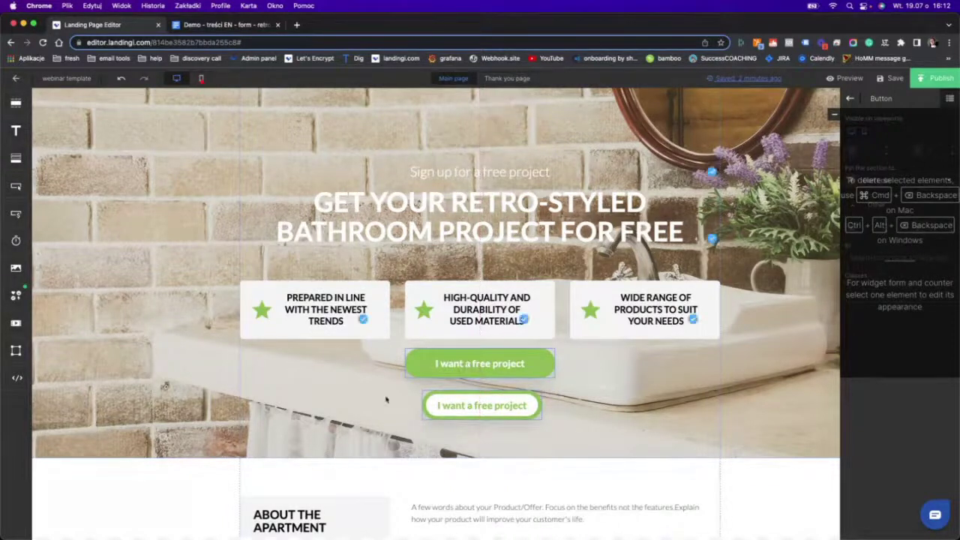
Shorten the hero section from 740 to 701 px height.
click(360, 400)
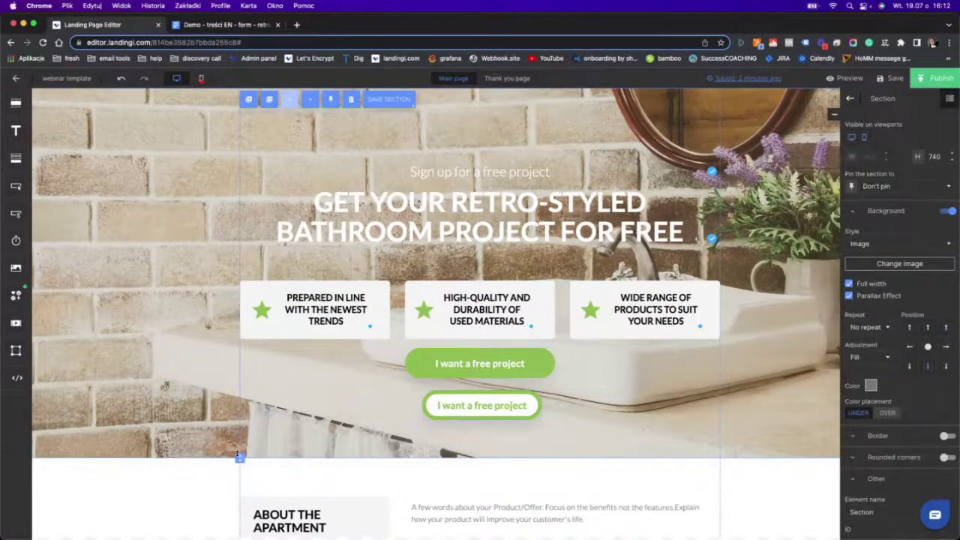
drag(237, 453, 238, 438)
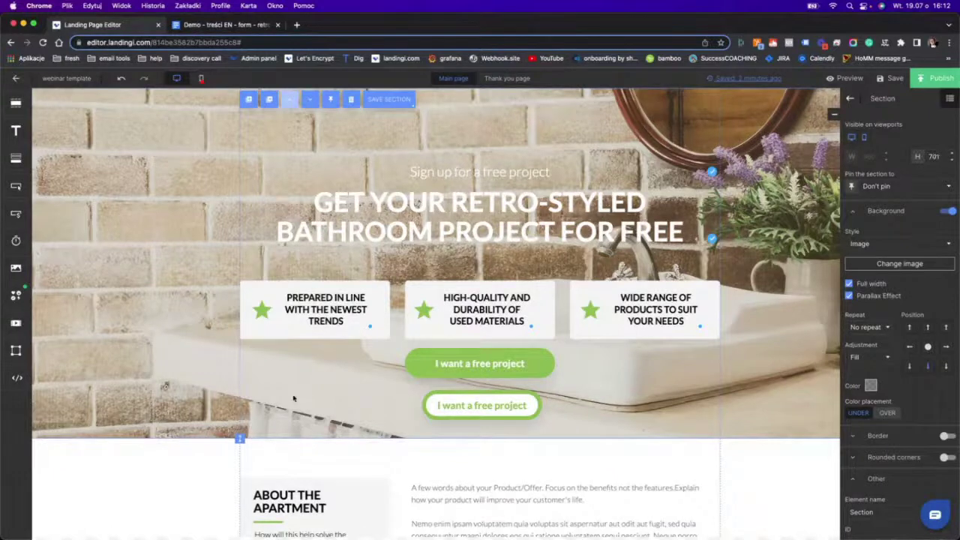
scroll(448, 363, down, 3)
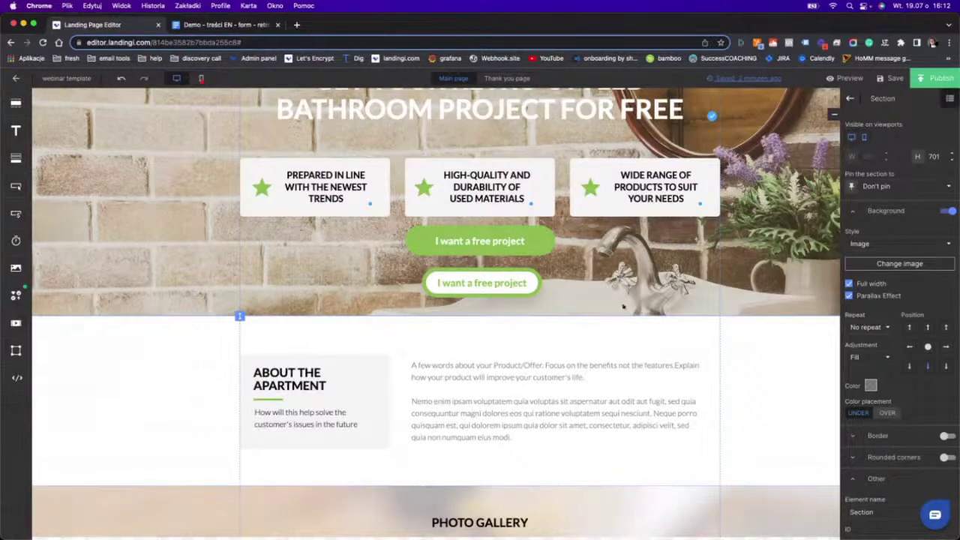
scroll(592, 325, down, 20)
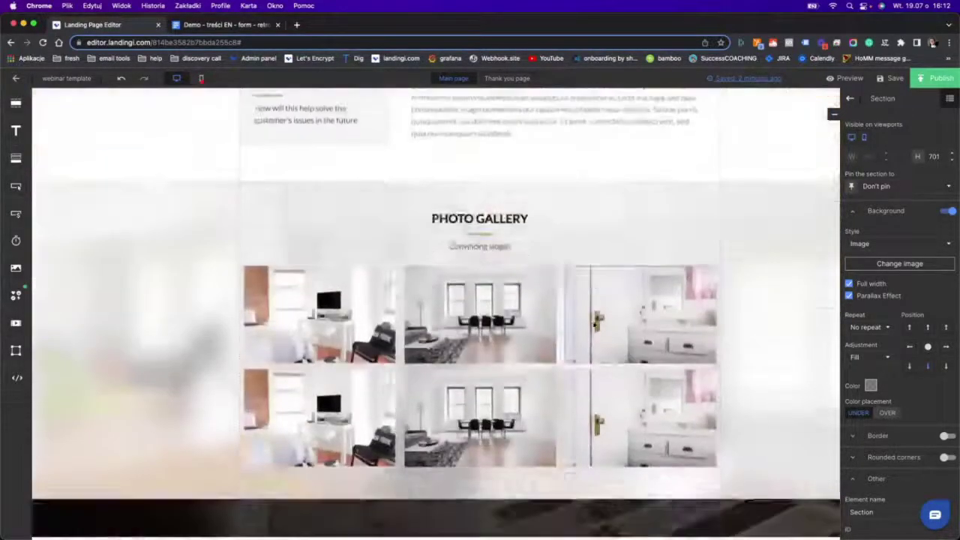
scroll(592, 323, up, 3)
scroll(592, 322, up, 15)
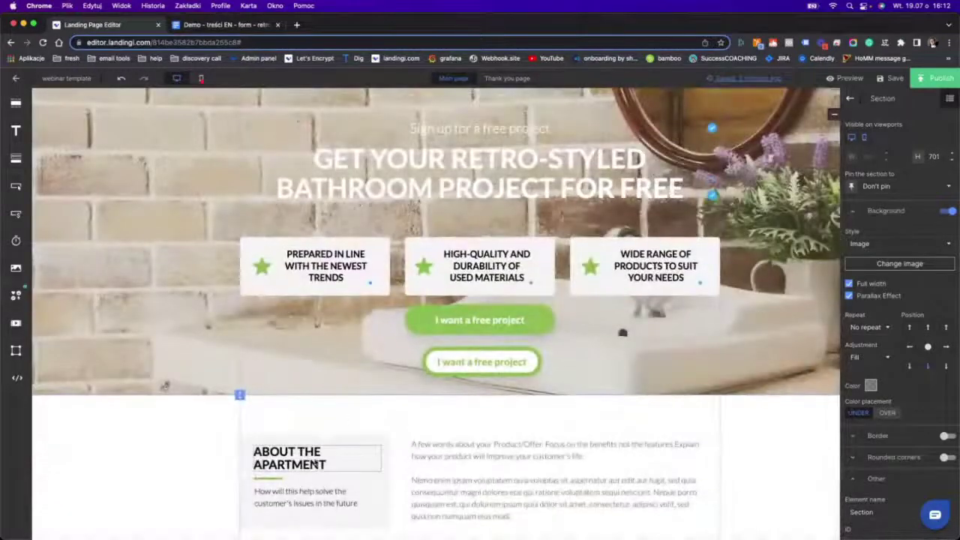
click(318, 464)
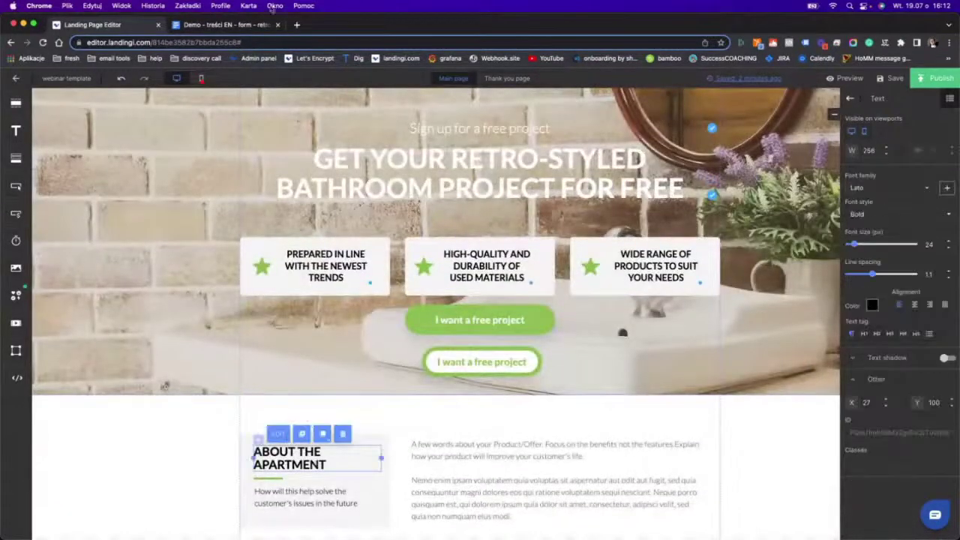
Select and copy the Section 2 line 'Your RETRO style bathroom' in the brief.
click(259, 25)
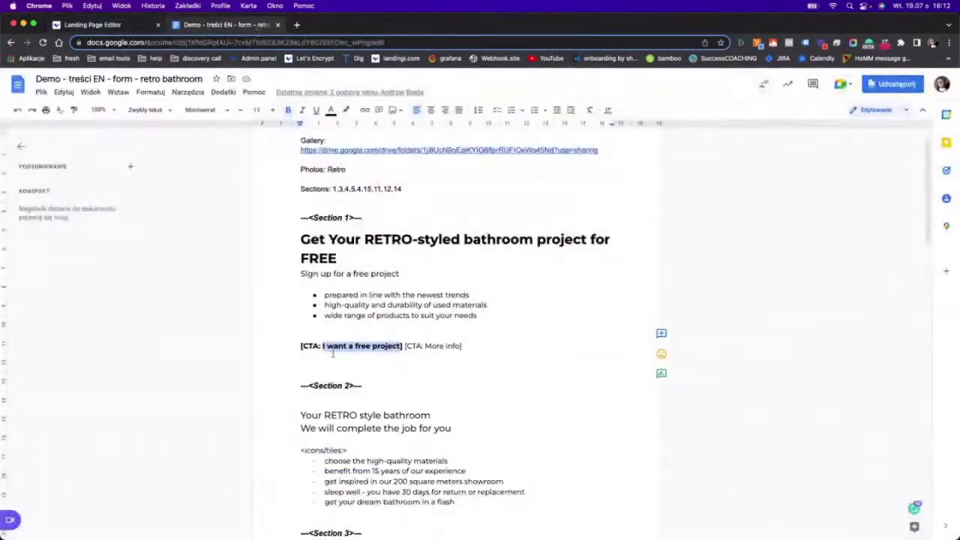
double_click(363, 415)
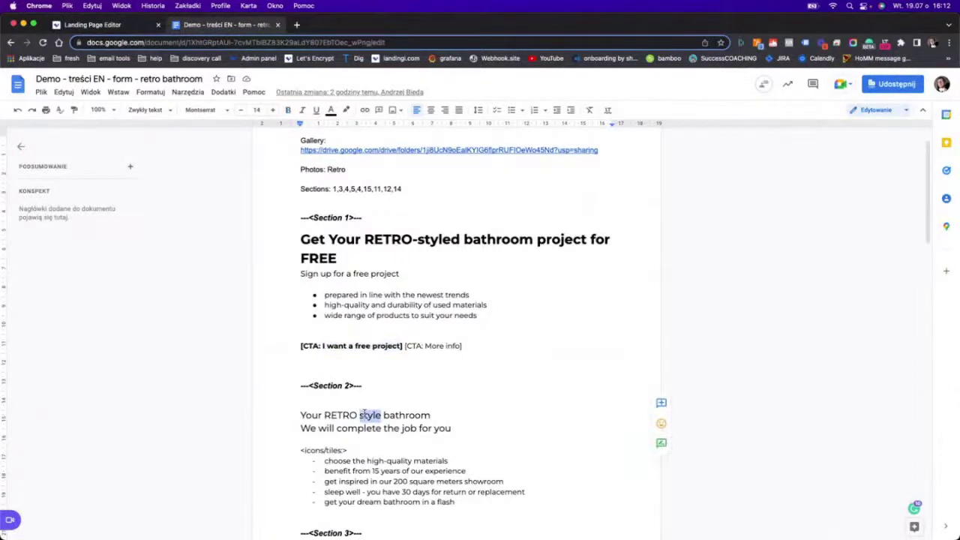
triple_click(360, 414)
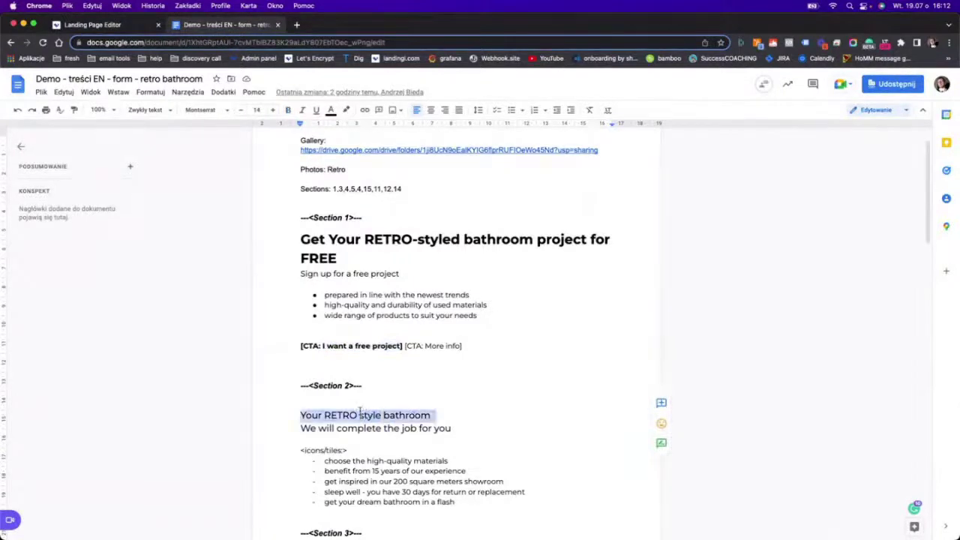
triple_click(320, 384)
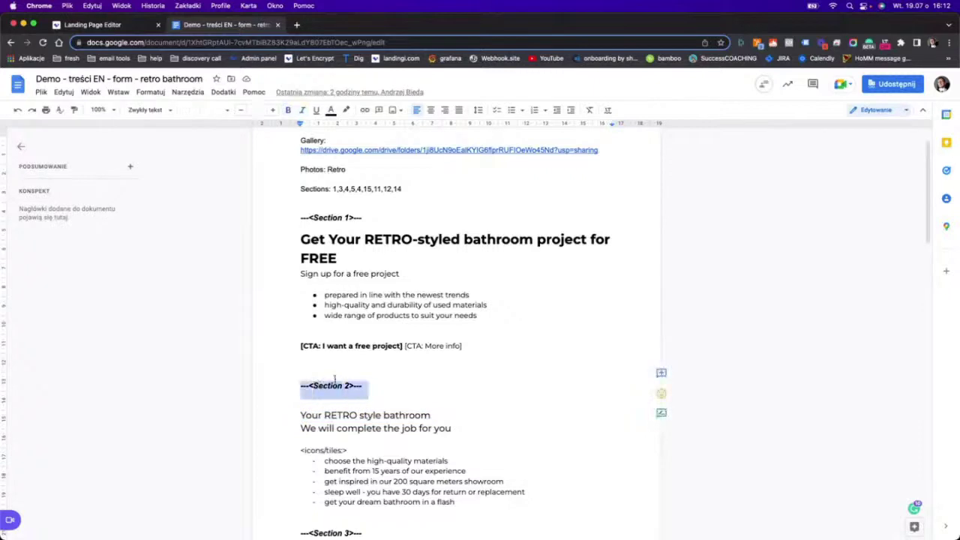
triple_click(340, 414)
key(super+c)
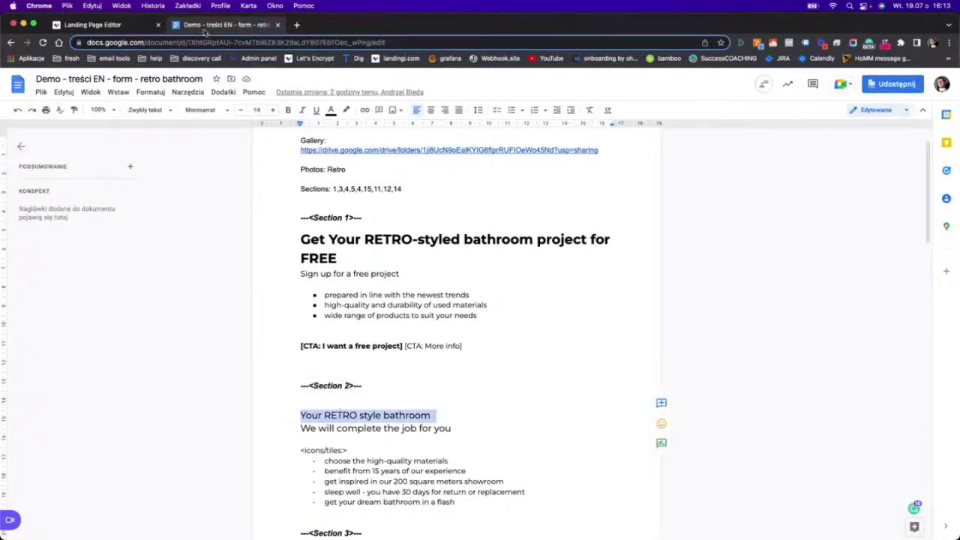
click(112, 27)
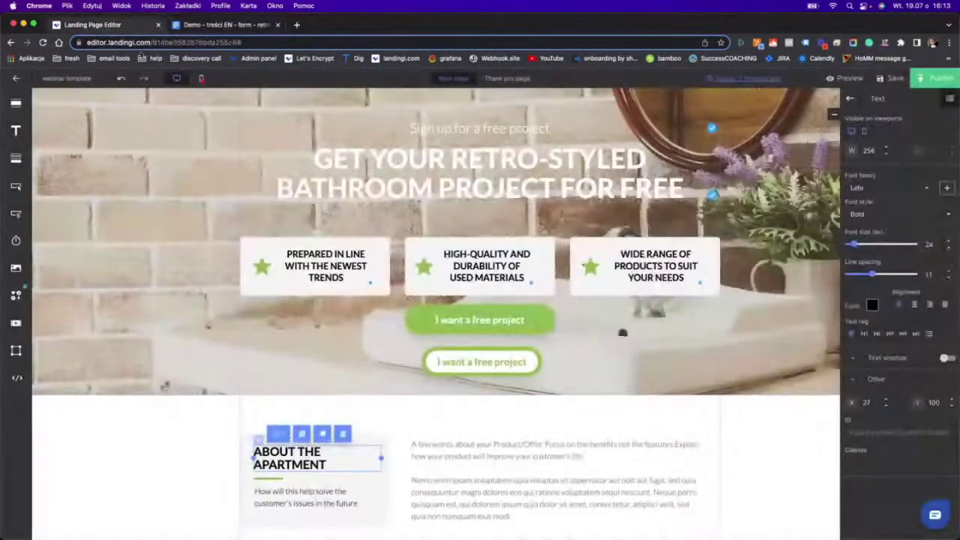
Replace the About card heading with the pasted 'YOUR RETRO STYLE BATHROOM' in uppercase.
double_click(315, 452)
key(BackSpace)
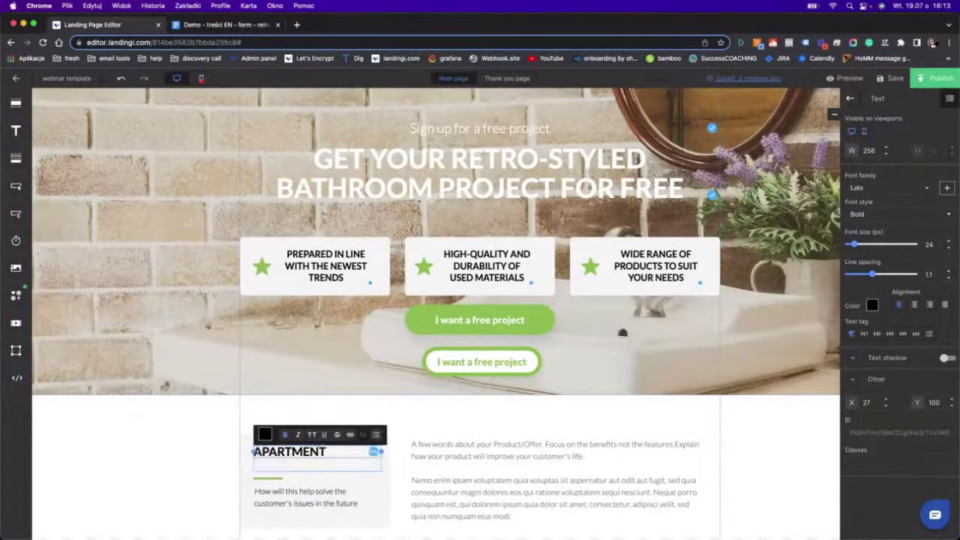
double_click(302, 453)
key(super+v)
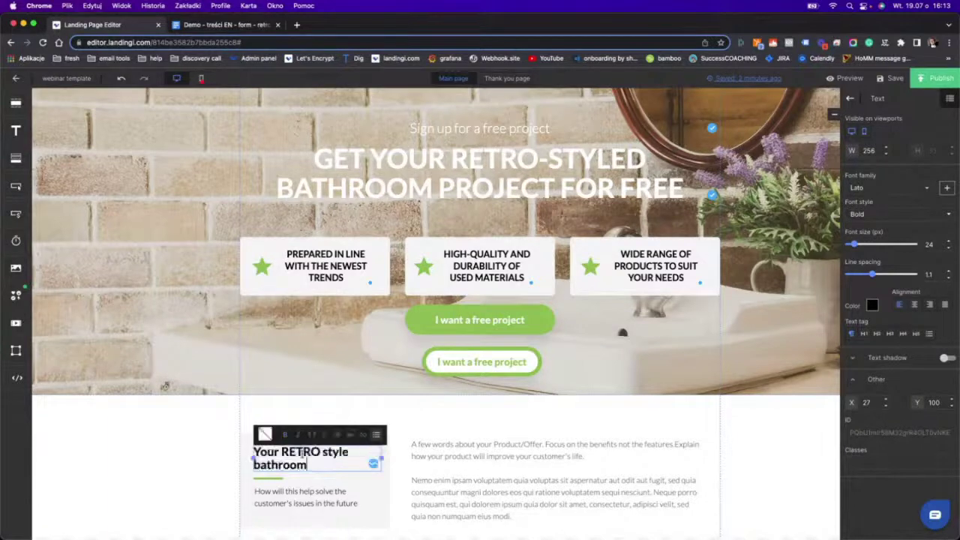
triple_click(279, 450)
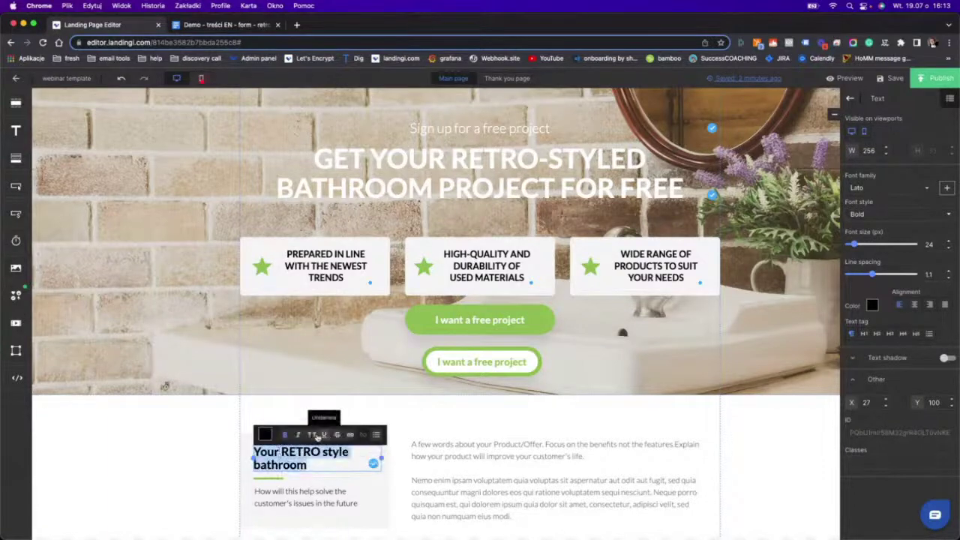
click(311, 434)
Make the subtitle 'WE WILL COMPLETE THE JOB FOR YOU', uppercase at 18 px.
click(314, 491)
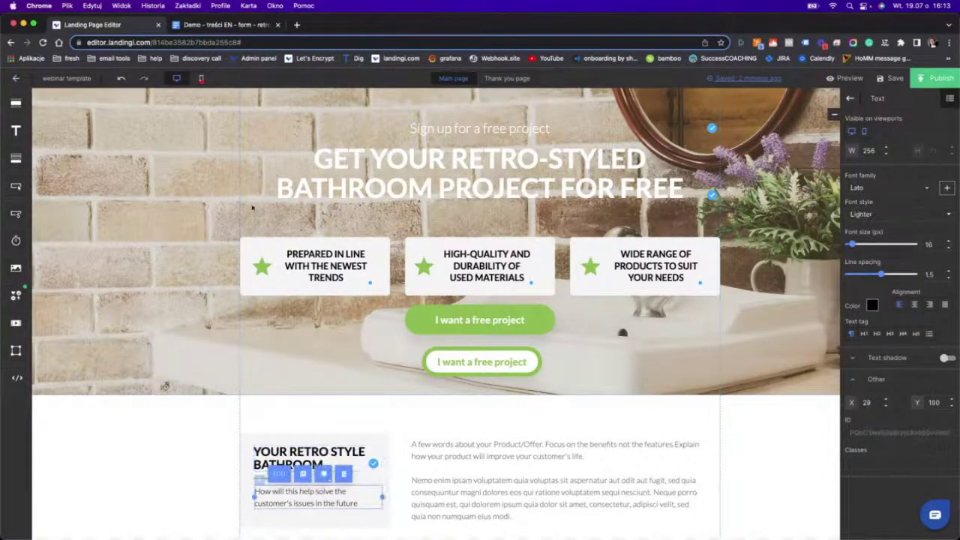
click(214, 25)
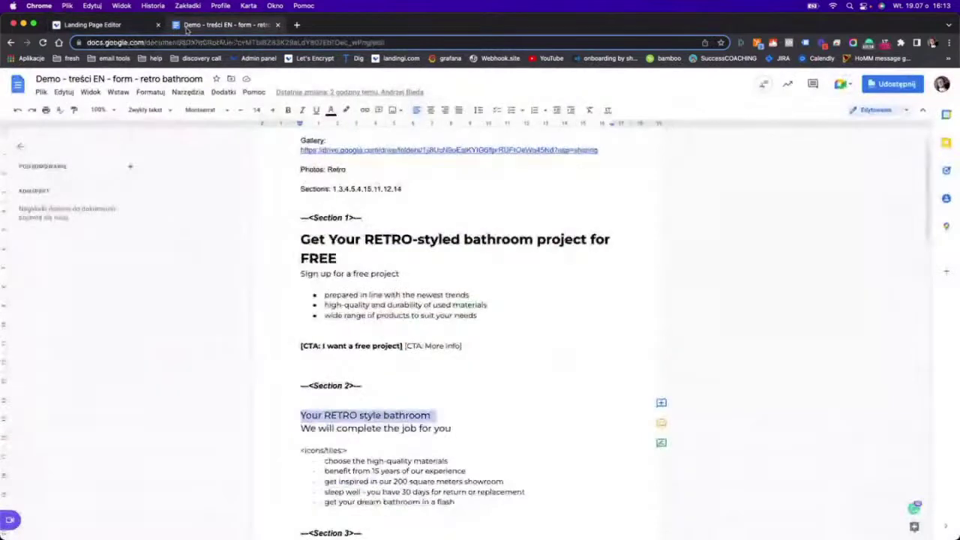
triple_click(362, 428)
key(super+c)
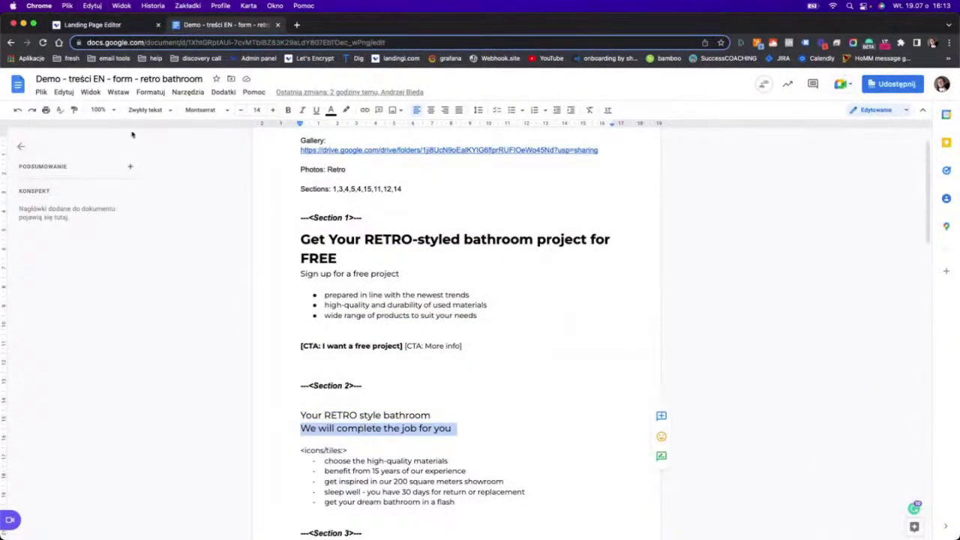
click(146, 25)
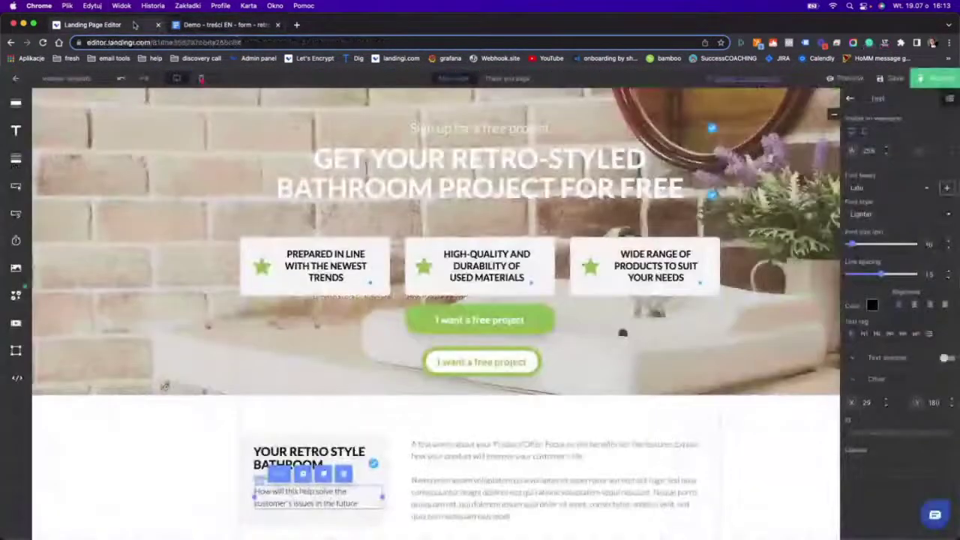
double_click(332, 497)
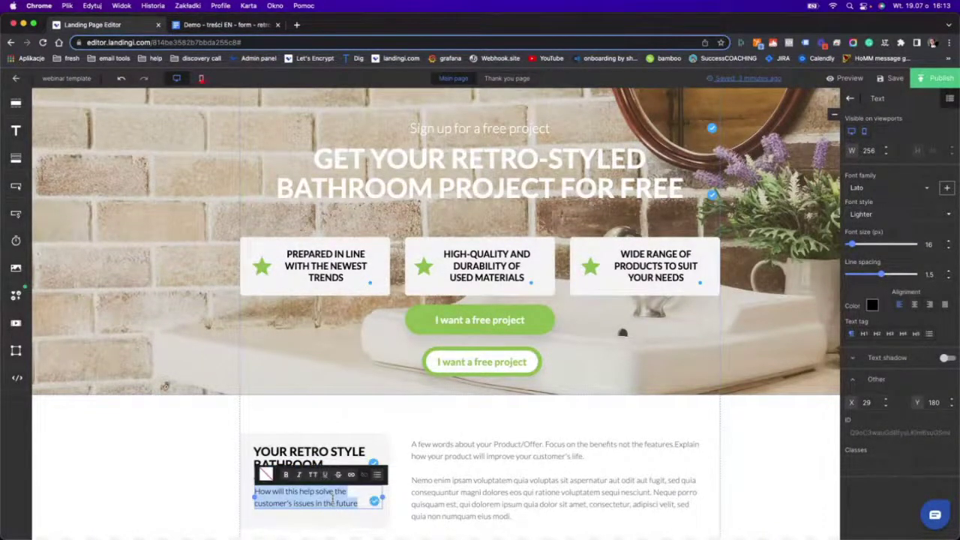
key(super+v)
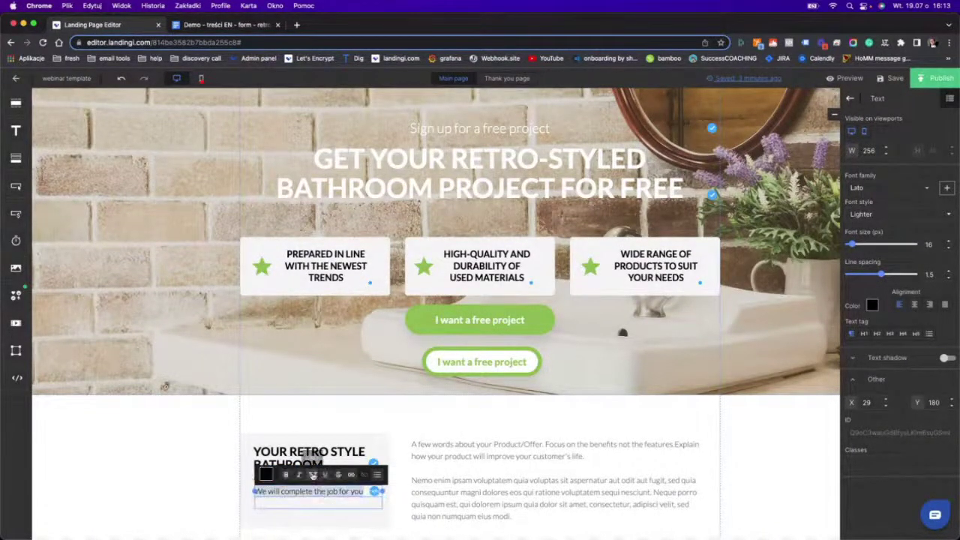
click(313, 474)
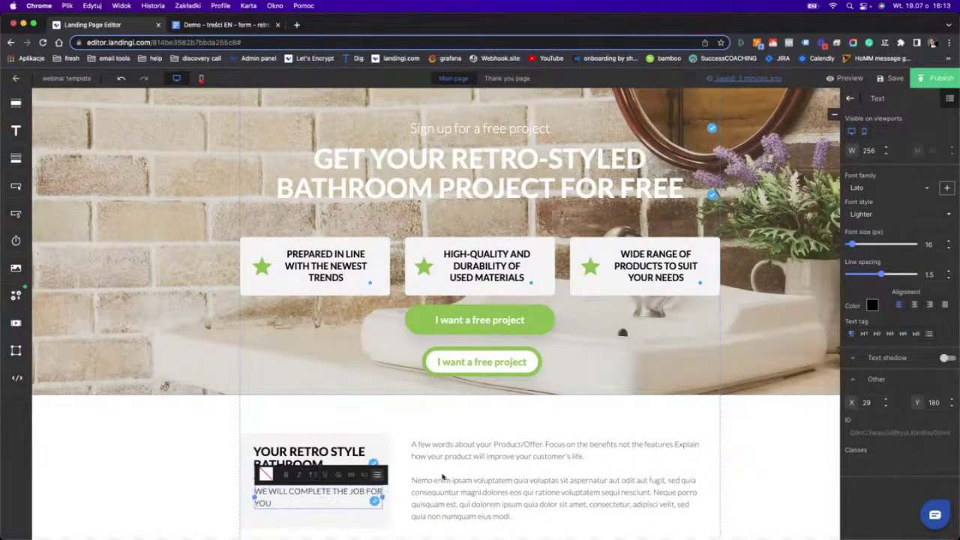
triple_click(313, 495)
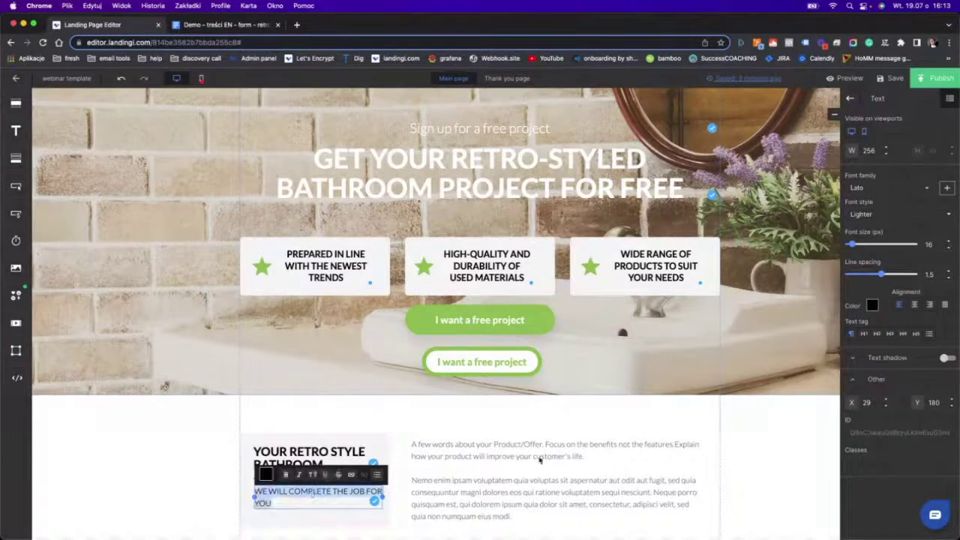
click(950, 242)
click(950, 243)
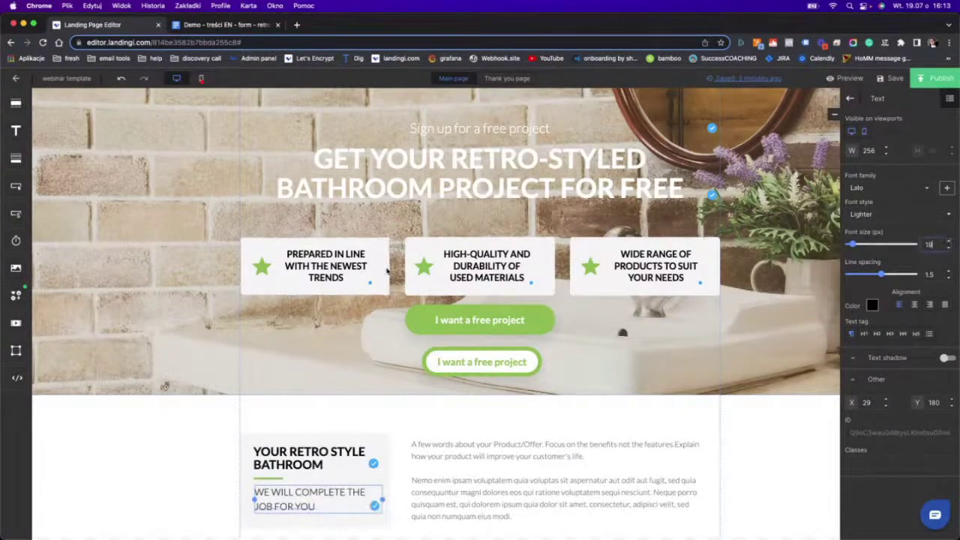
triple_click(299, 497)
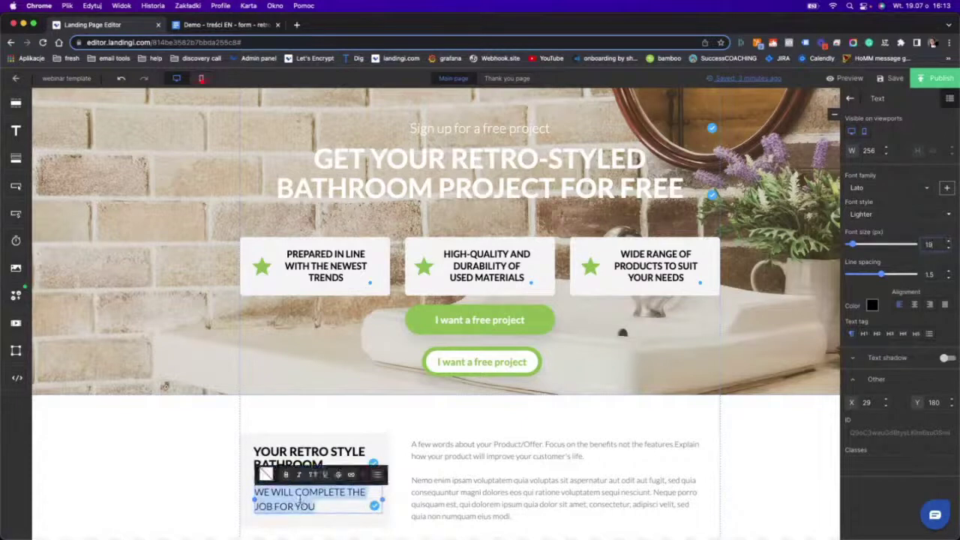
Delete the placeholder body text from the block beside the card.
click(284, 428)
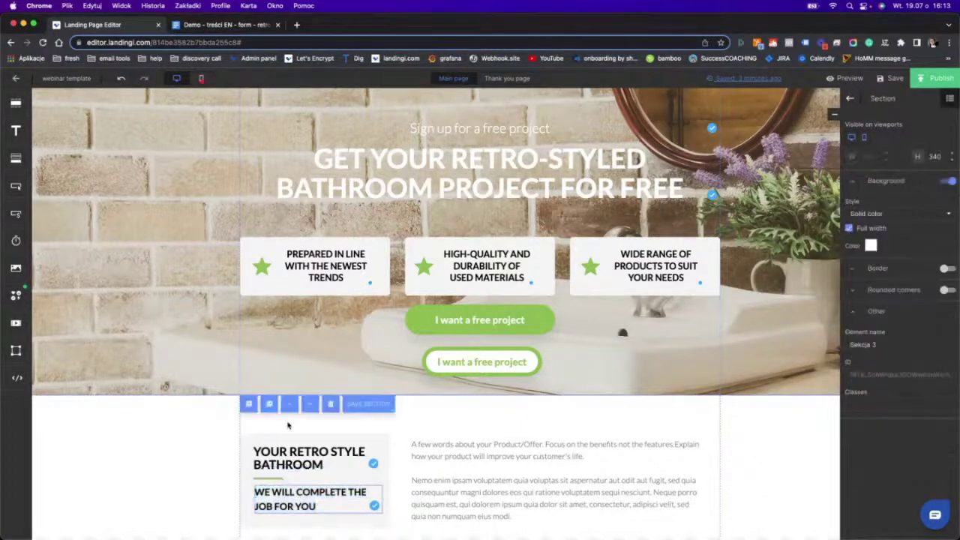
click(498, 482)
triple_click(498, 482)
key(BackSpace)
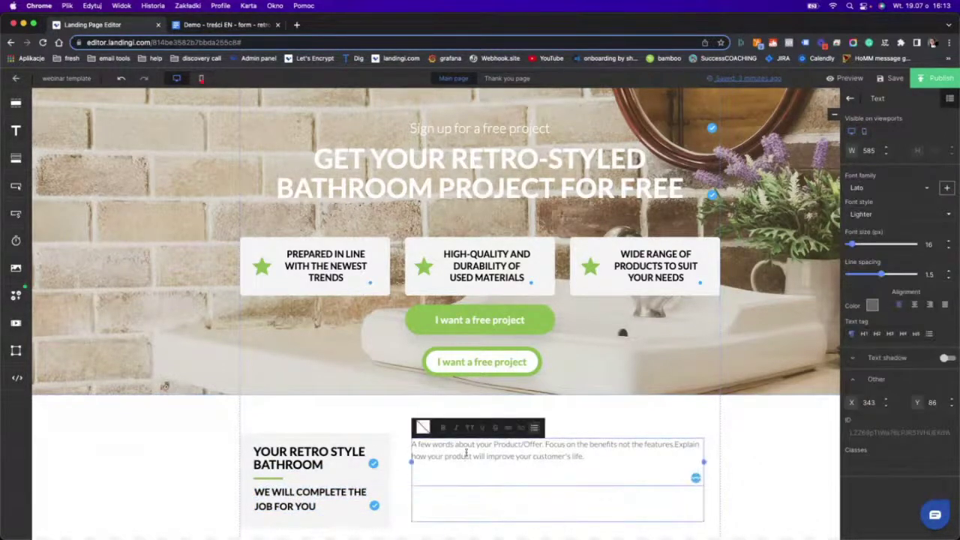
triple_click(480, 450)
key(BackSpace)
Copy the five Section 2 benefit bullet lines from the retro bathroom content document.
click(187, 27)
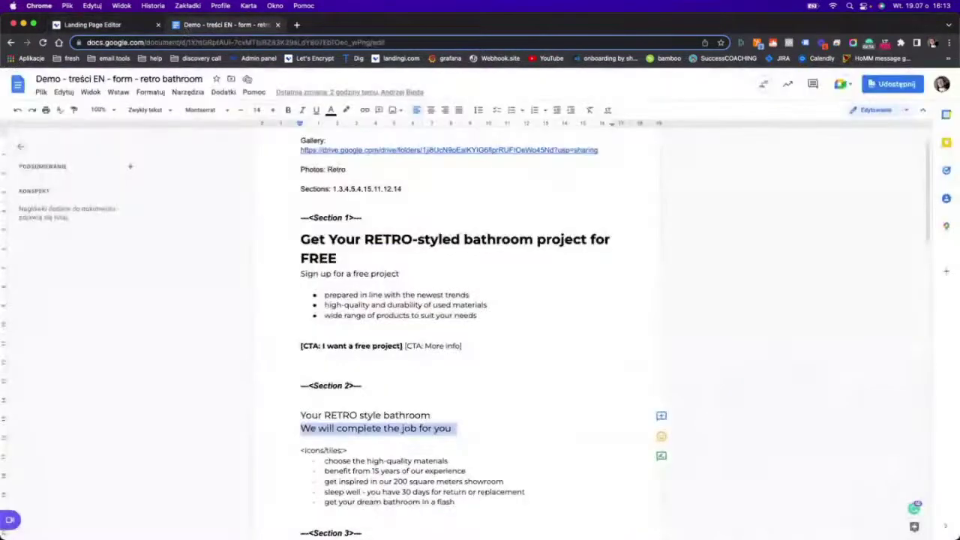
scroll(414, 494, down, 2)
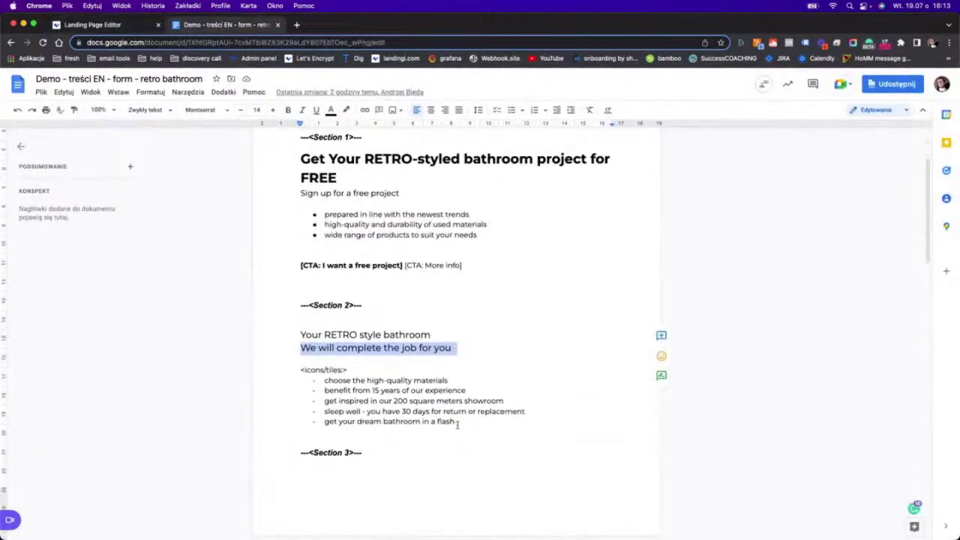
drag(454, 421, 325, 380)
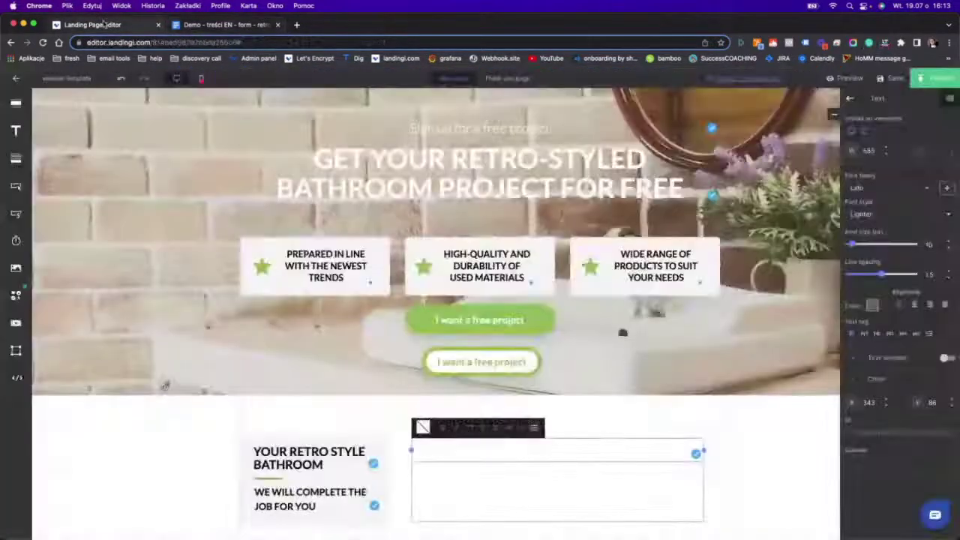
click(105, 24)
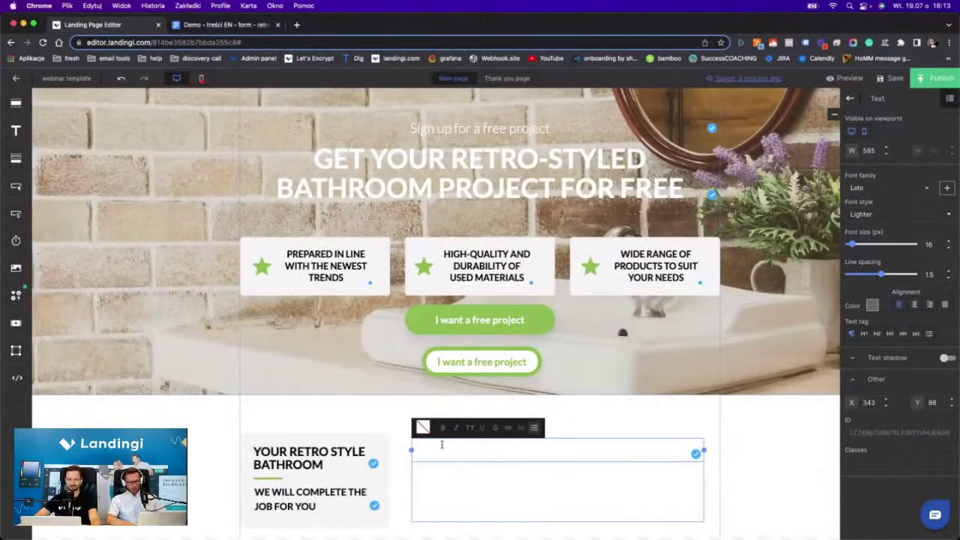
Paste the five benefits into the card's text box, each on its own line.
text(choose the high-quality materialsbenefit from 15 years of our experienceget inspired in our 200 square meters showroomsleep well - you have 30 days for return or replacementget your dream bathroom in a flash)
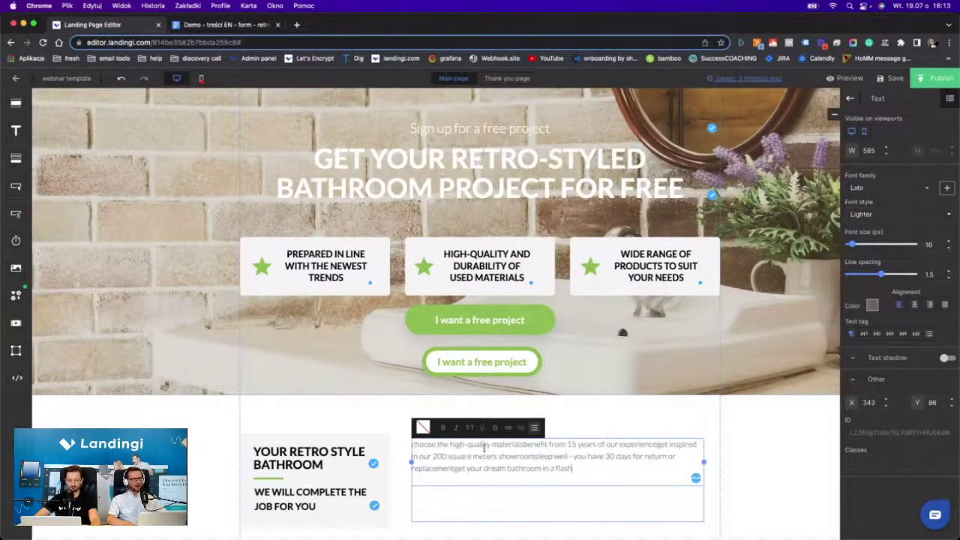
click(525, 445)
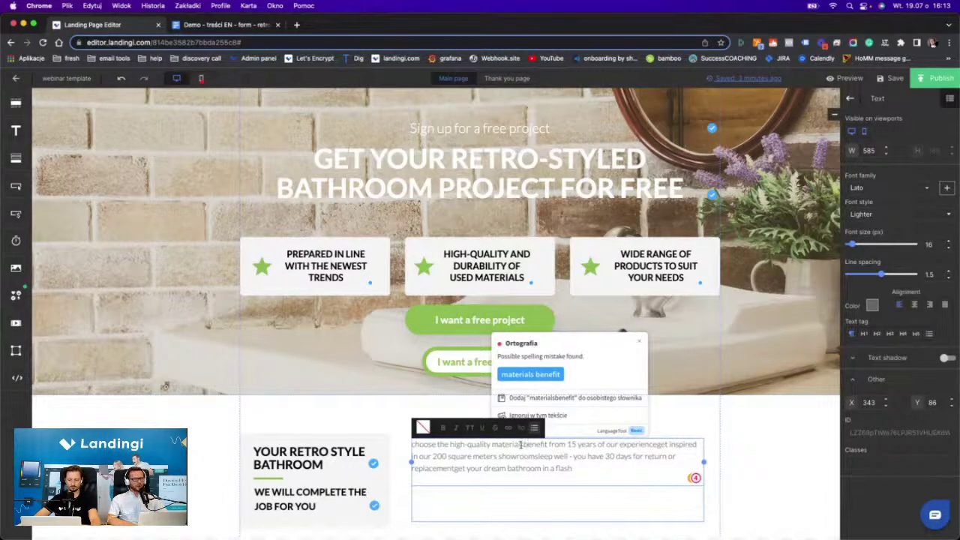
click(522, 444)
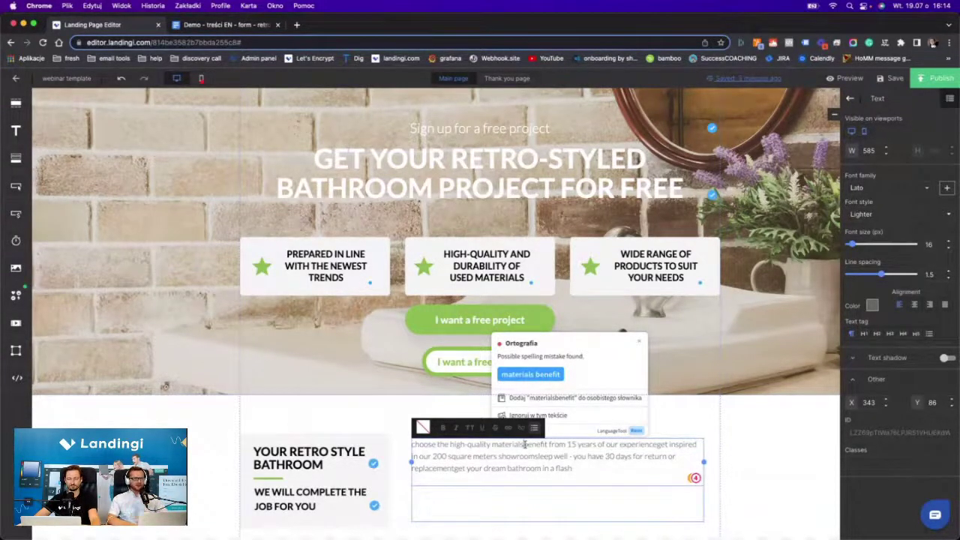
click(524, 444)
key(Return)
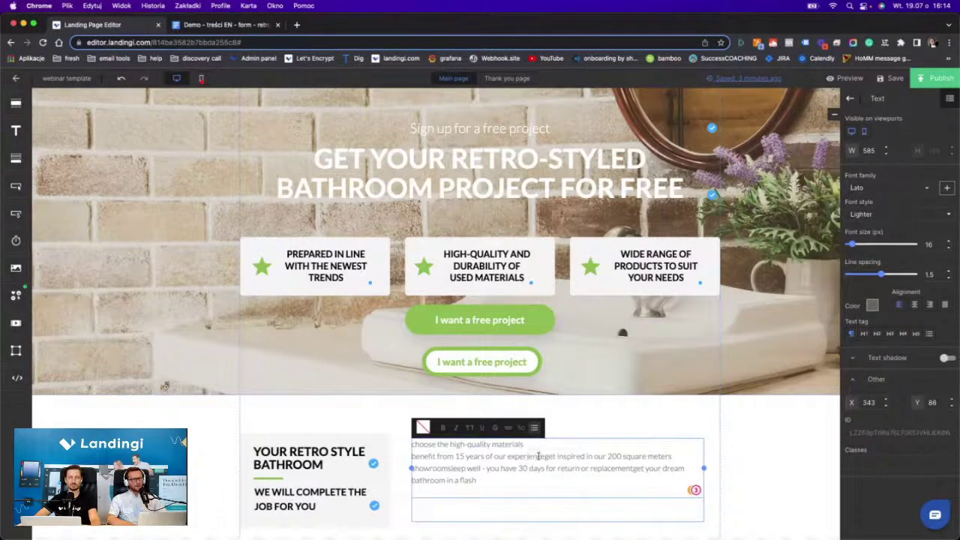
click(539, 456)
key(Return)
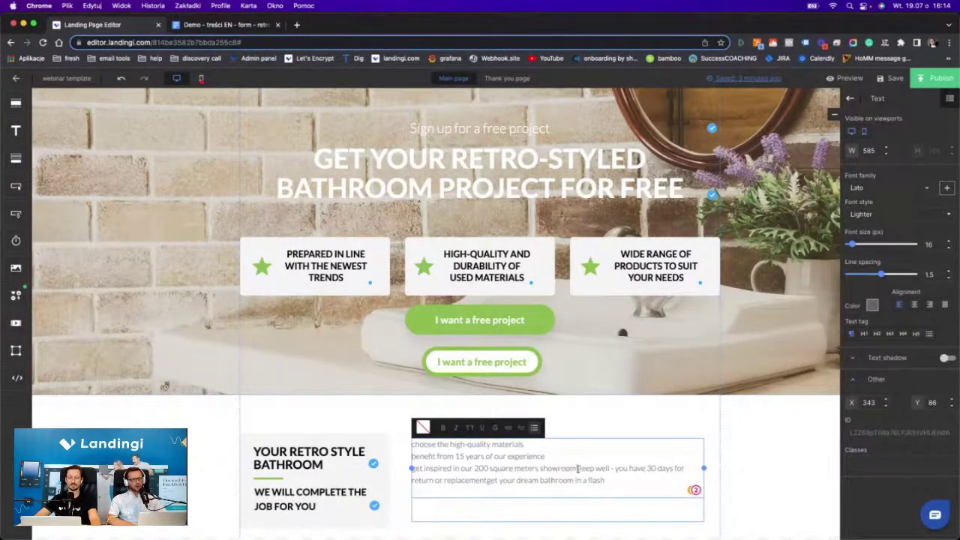
click(577, 468)
key(Return)
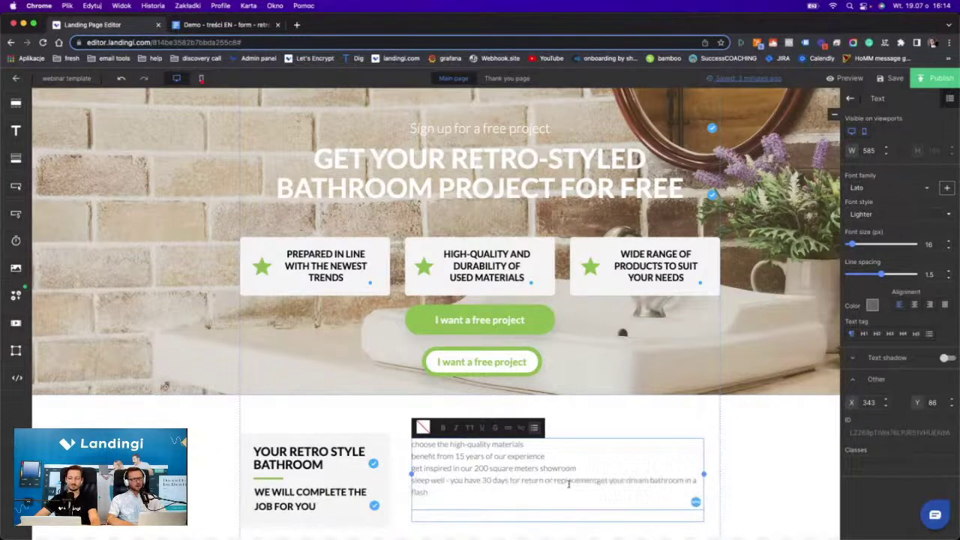
click(596, 480)
key(Return)
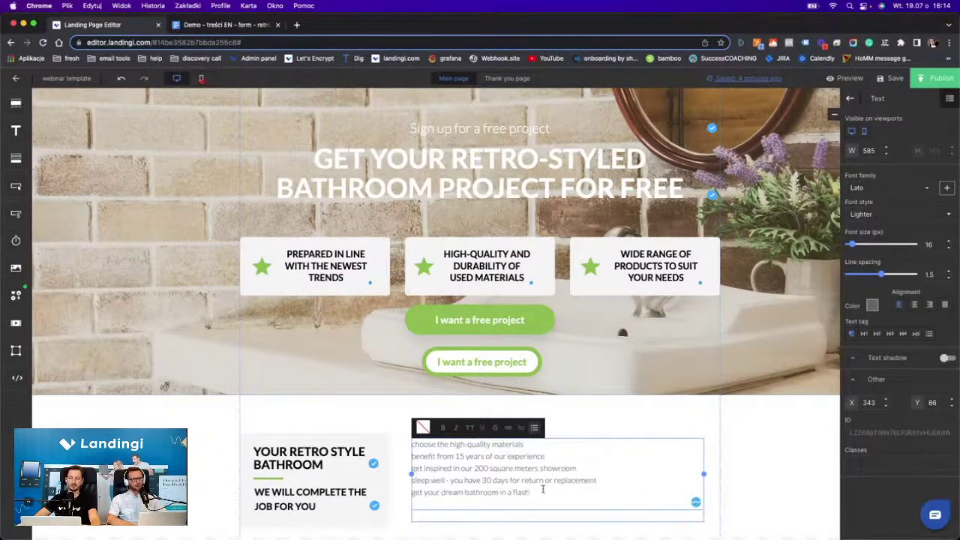
Format the five benefit lines as a bold bulleted list at 20 px.
drag(540, 491, 470, 426)
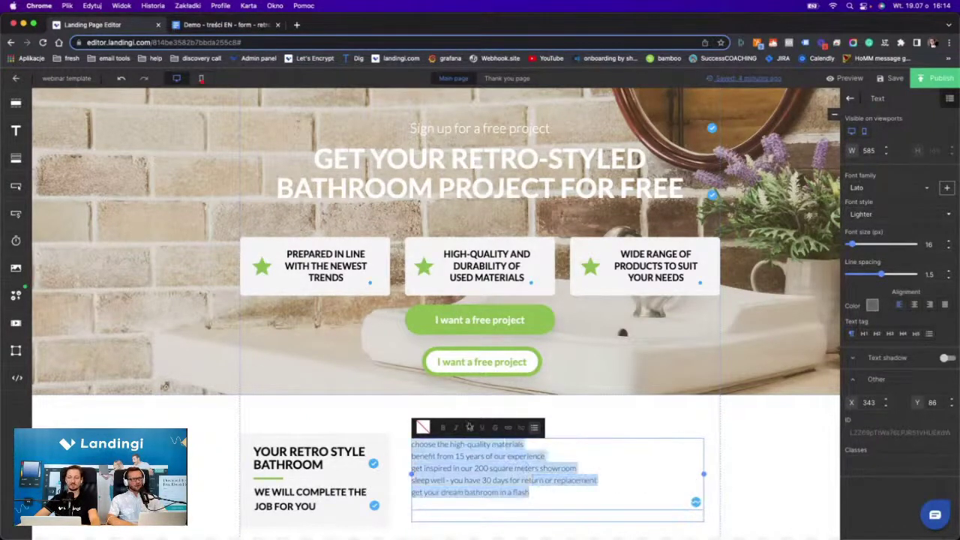
click(533, 428)
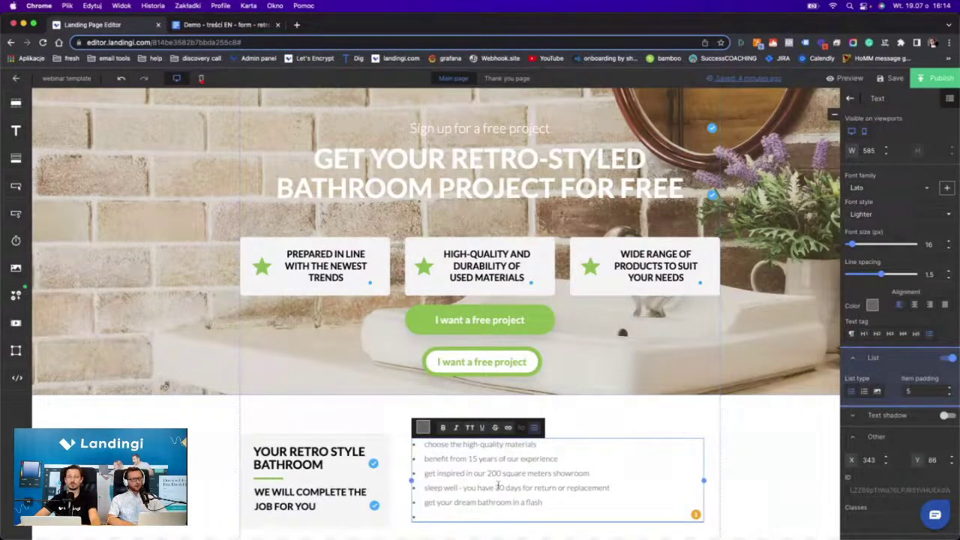
click(460, 511)
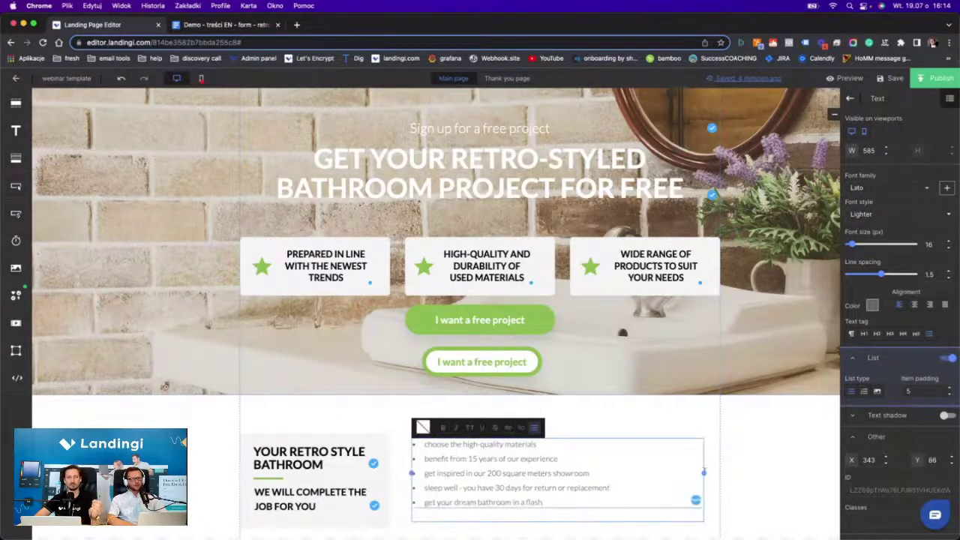
click(949, 242)
click(949, 242)
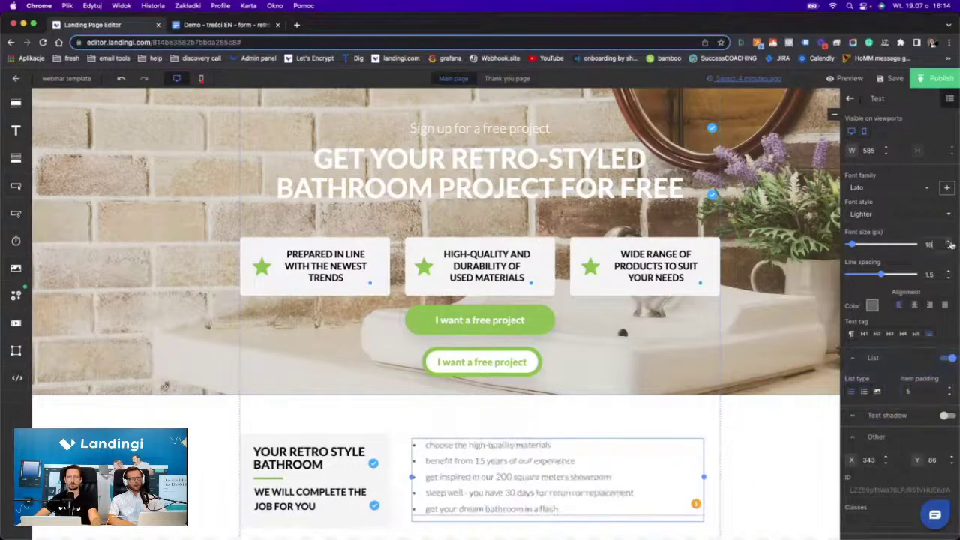
click(949, 242)
click(948, 242)
click(519, 475)
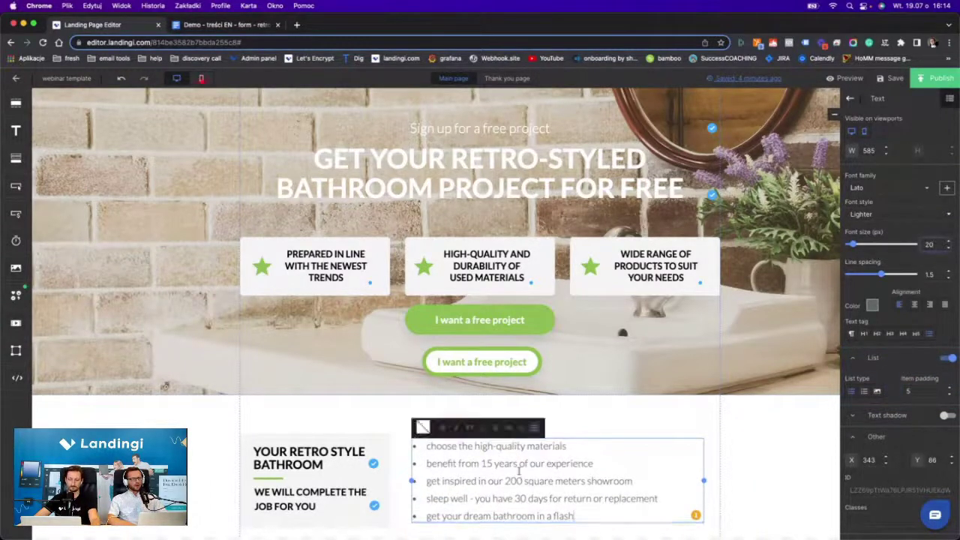
drag(589, 517, 425, 445)
click(443, 428)
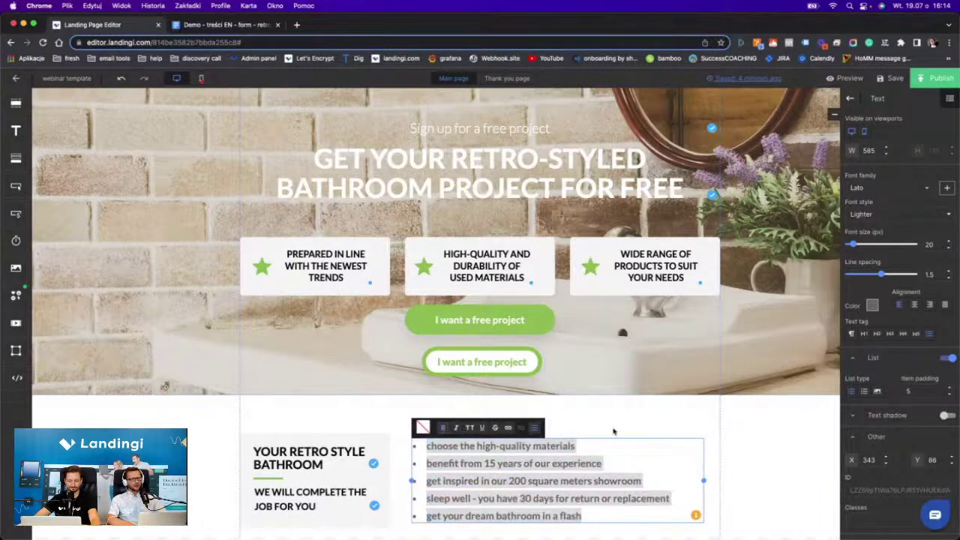
click(613, 428)
Scroll down to check the benefits list above the photo gallery.
scroll(612, 427, down, 5)
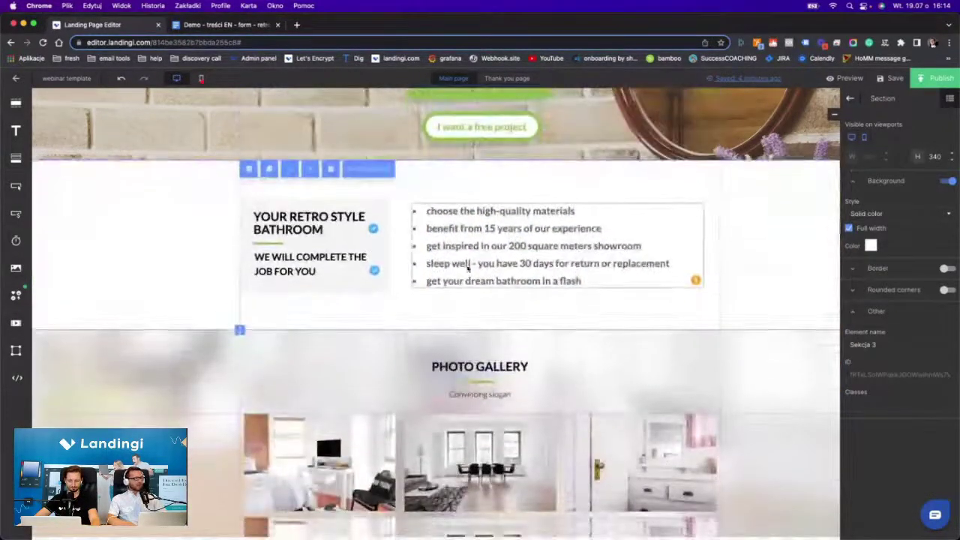
scroll(563, 281, down, 3)
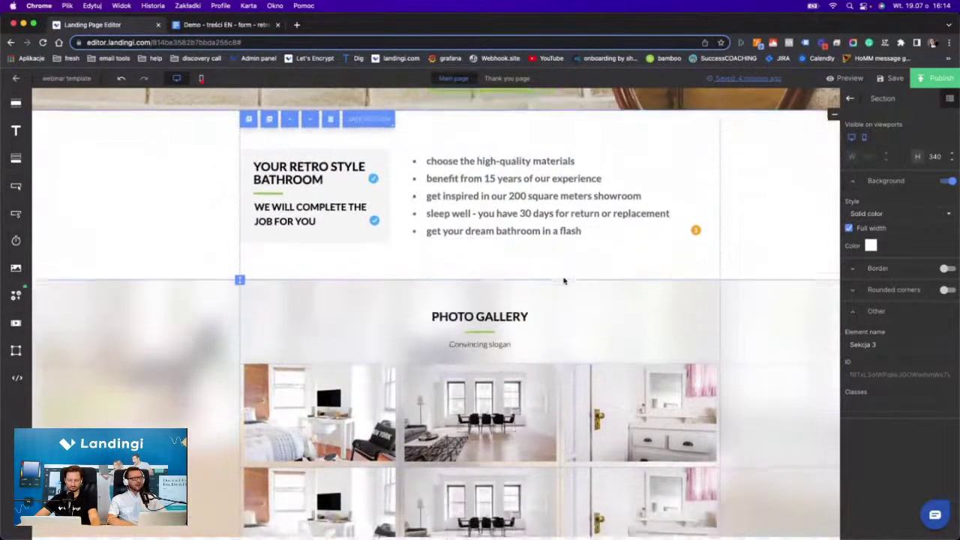
scroll(564, 280, up, 3)
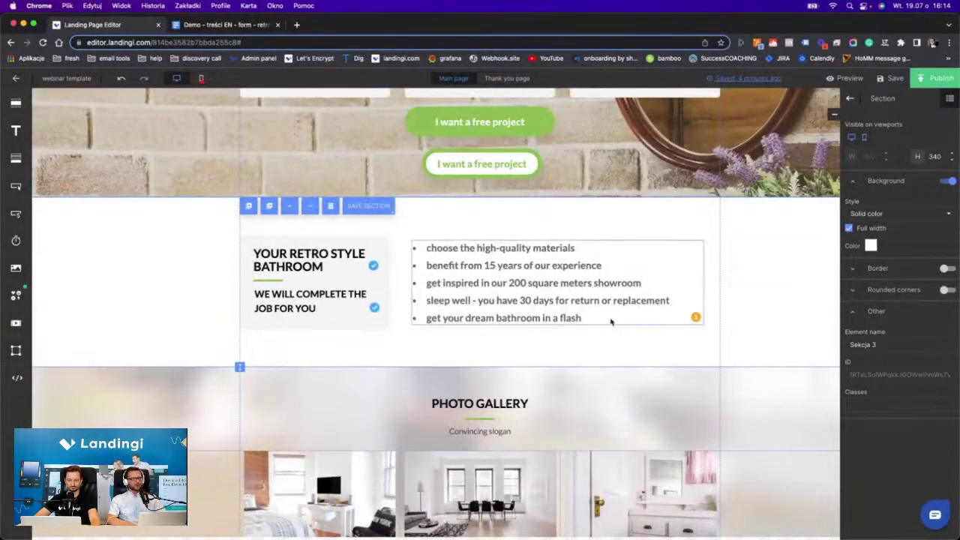
scroll(475, 264, down, 5)
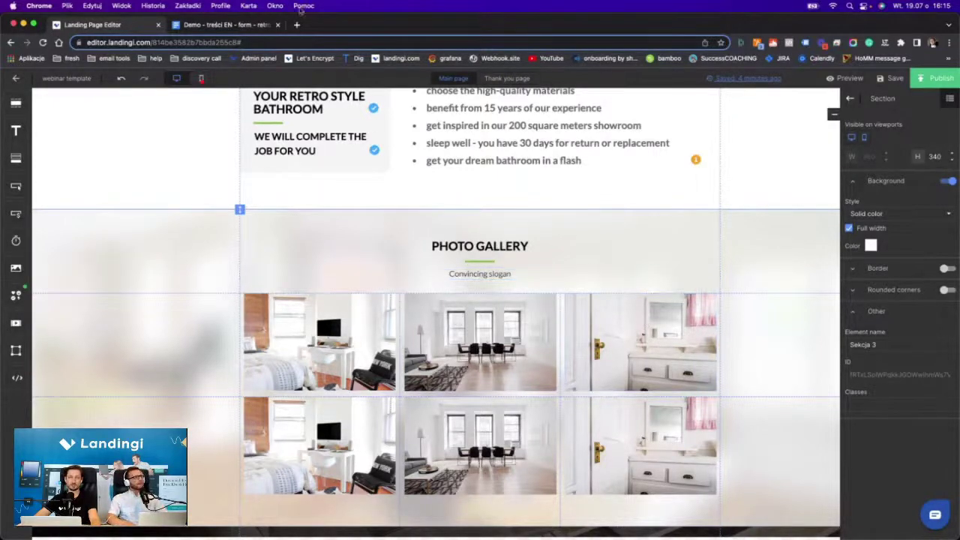
Select the heading 'You're gonna love the design' in the content document.
click(216, 27)
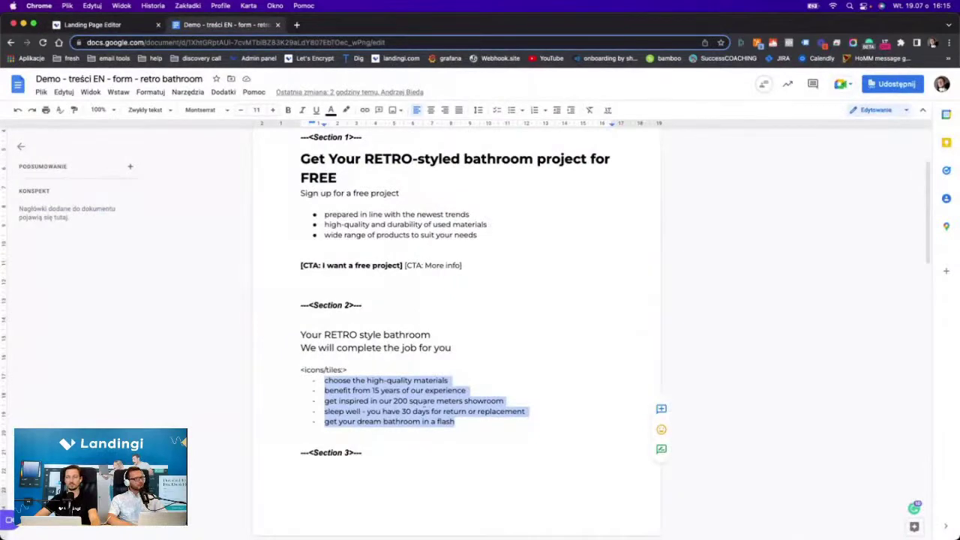
scroll(415, 384, down, 5)
triple_click(404, 395)
key(ctrl+c)
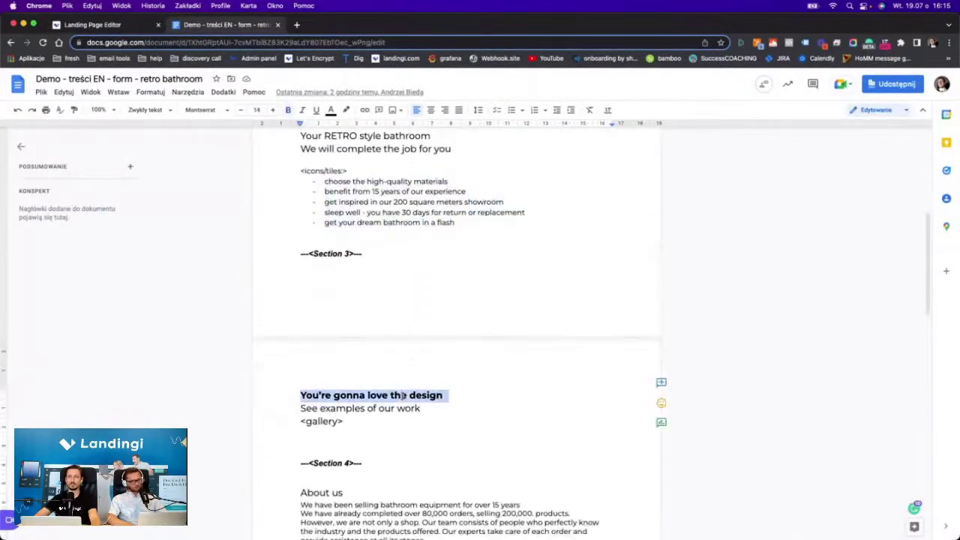
Replace the PHOTO GALLERY heading with 'You're gonna love the design'.
click(92, 25)
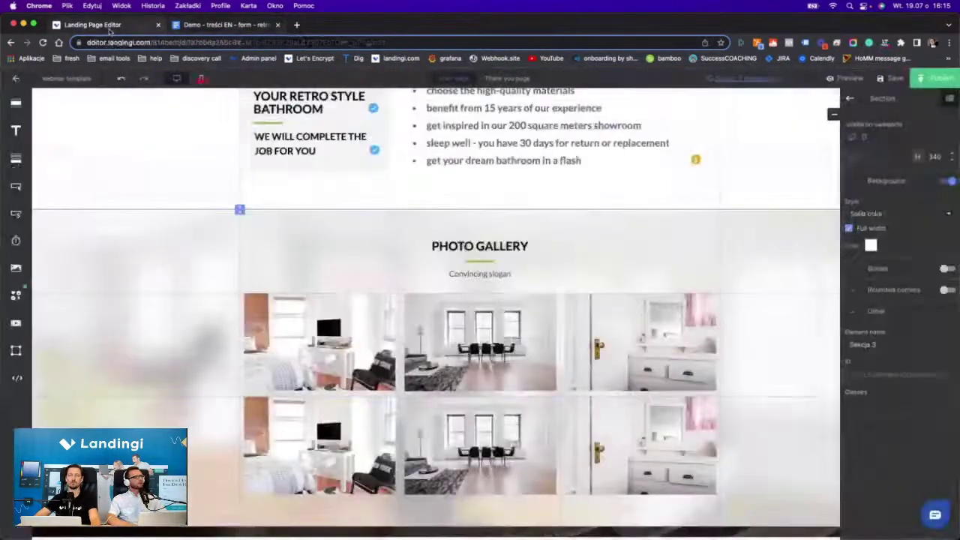
click(473, 246)
double_click(473, 246)
key(ctrl+v)
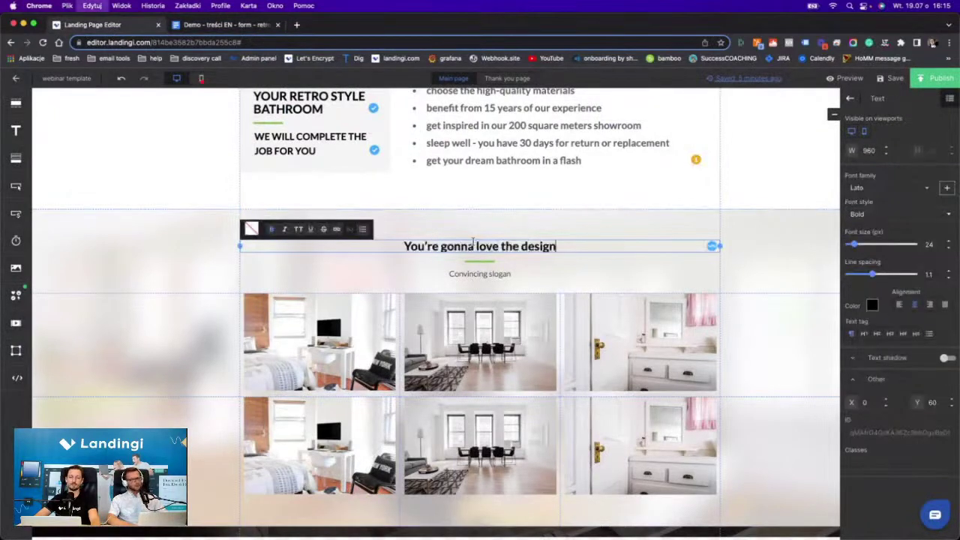
click(476, 262)
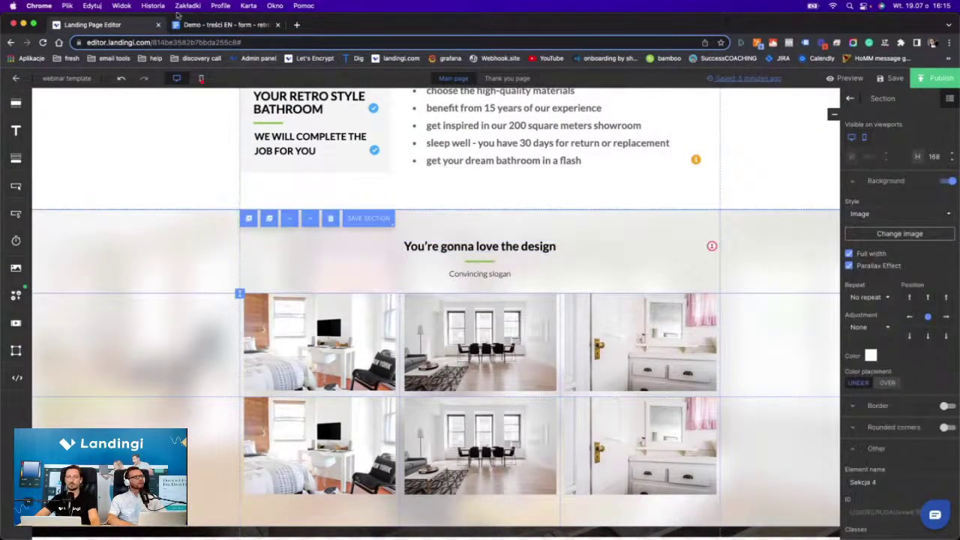
Replace 'Convincing slogan' with 'See examples of our work' at 21 px.
click(222, 25)
triple_click(330, 408)
key(super+c)
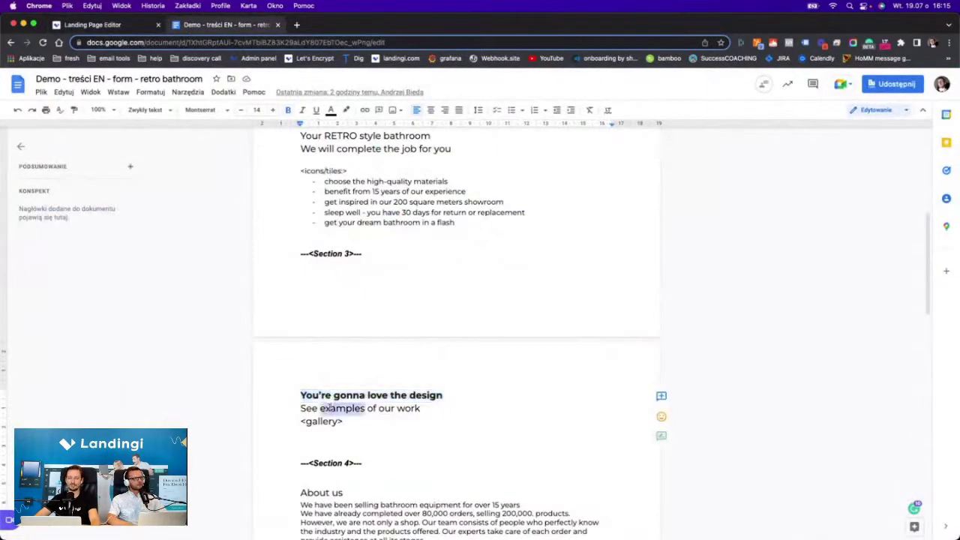
click(100, 25)
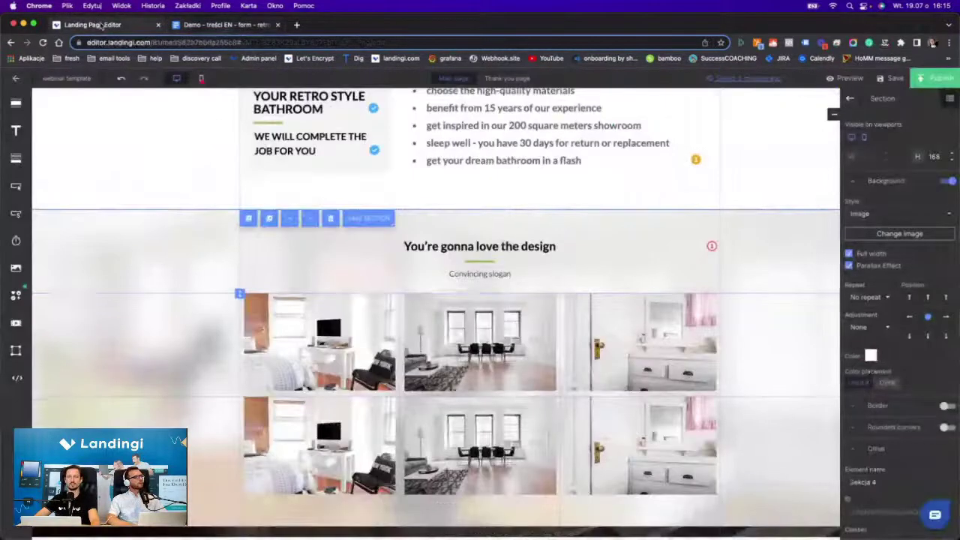
double_click(456, 274)
key(super+v)
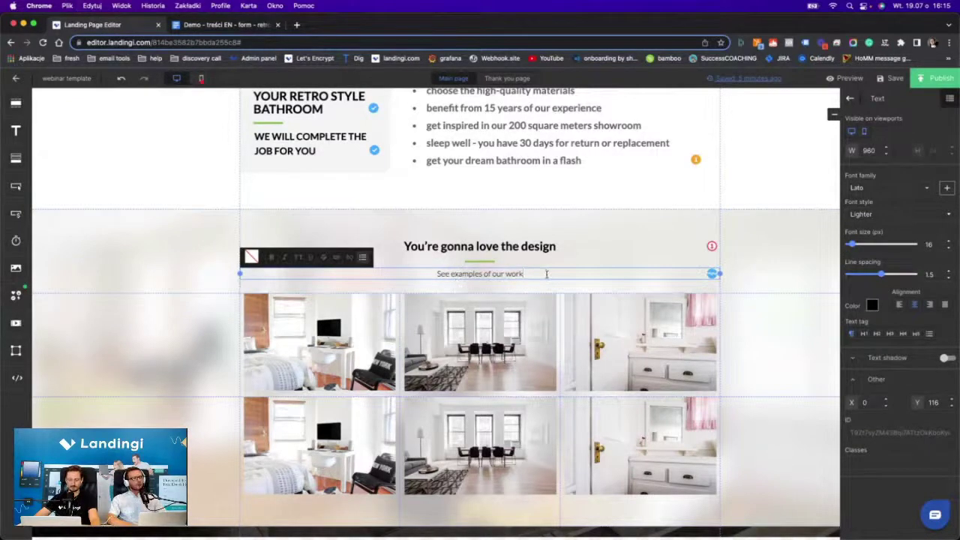
triple_click(546, 274)
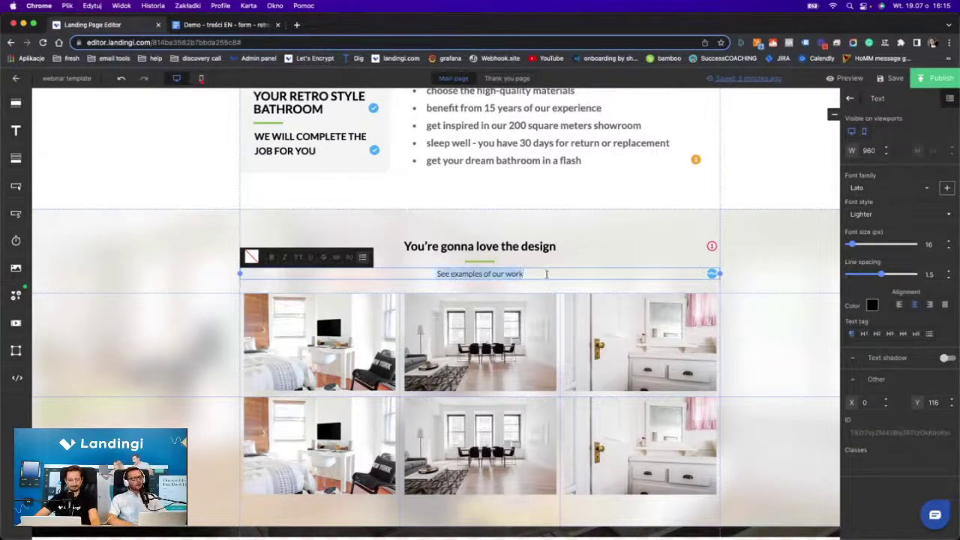
click(948, 241)
click(948, 242)
click(948, 241)
click(948, 241)
click(948, 241)
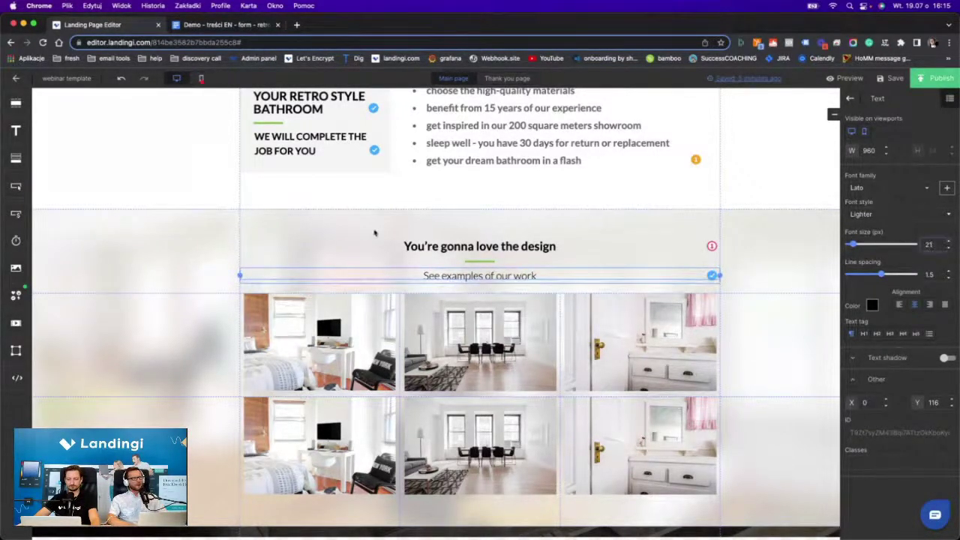
click(364, 229)
click(352, 346)
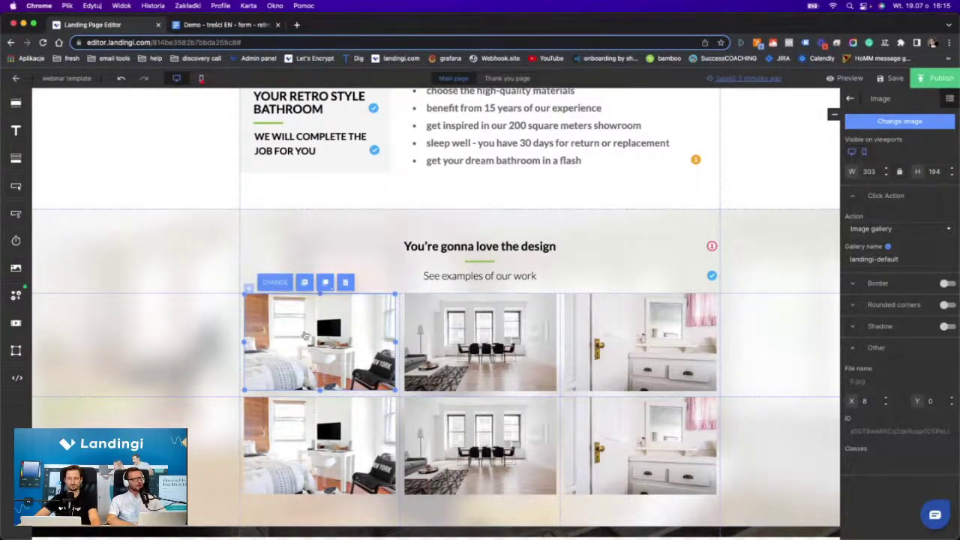
Put the green, windowed and white bathroom photos in the top three gallery slots.
double_click(306, 339)
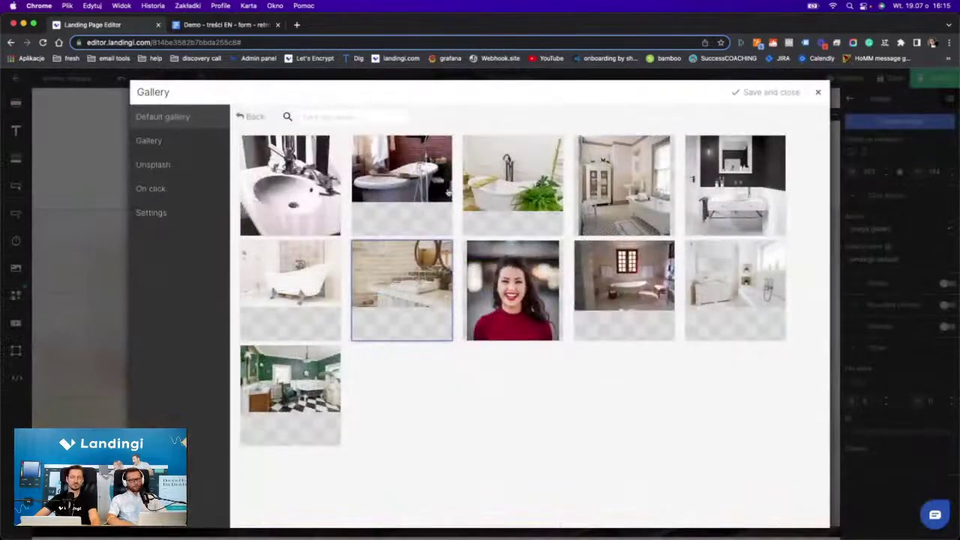
double_click(276, 375)
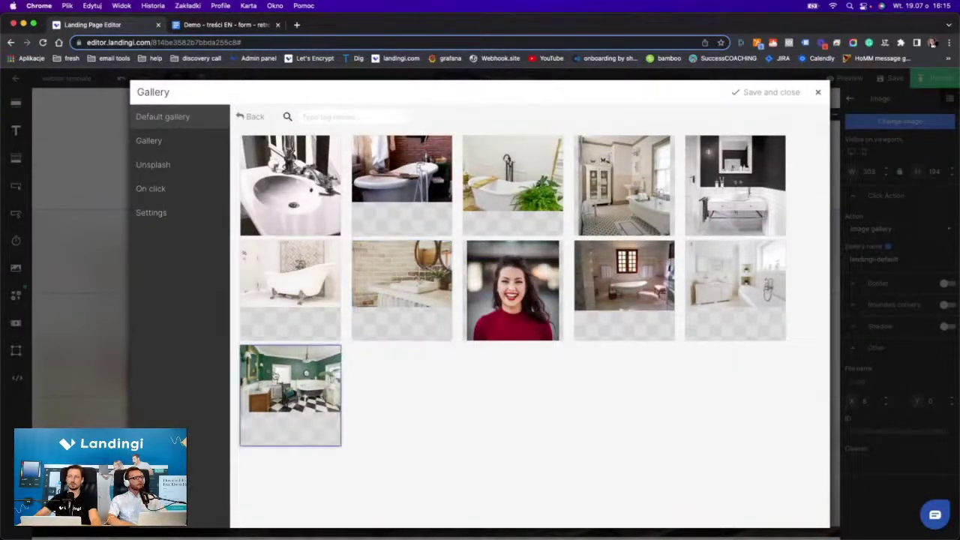
click(433, 359)
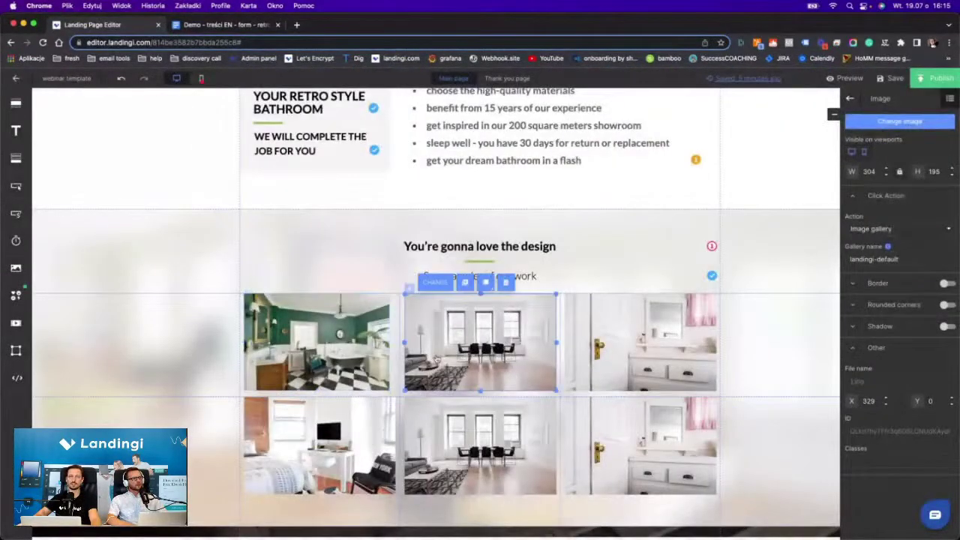
double_click(442, 328)
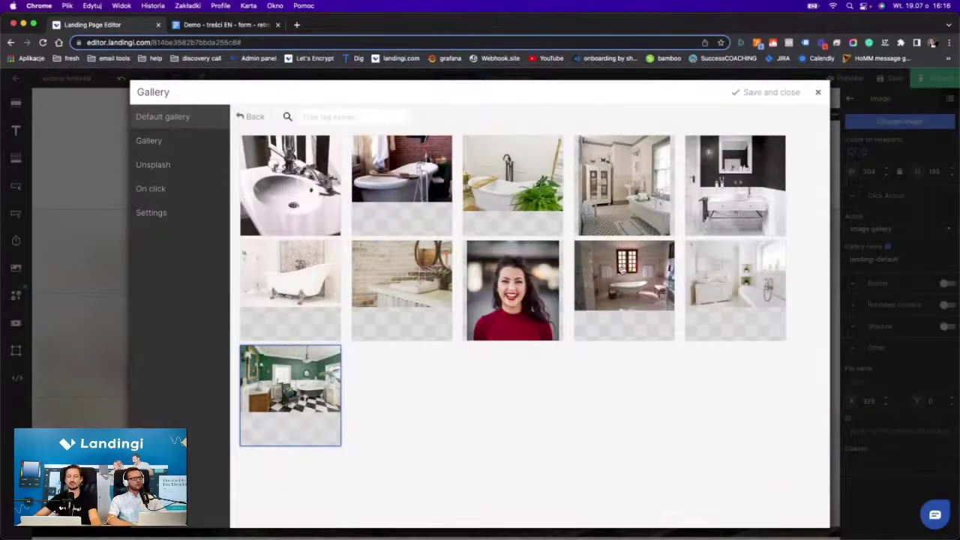
double_click(623, 272)
click(629, 334)
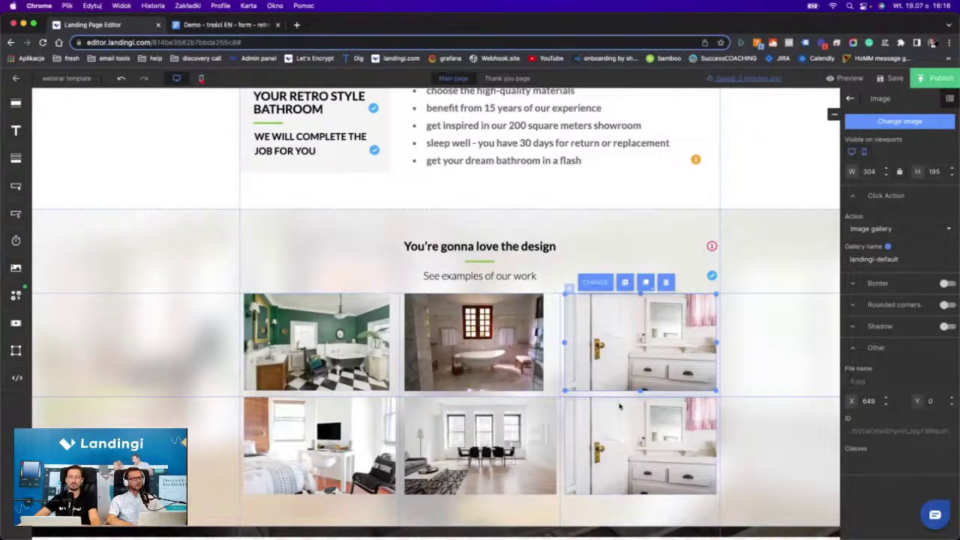
scroll(592, 338, down, 2)
double_click(617, 296)
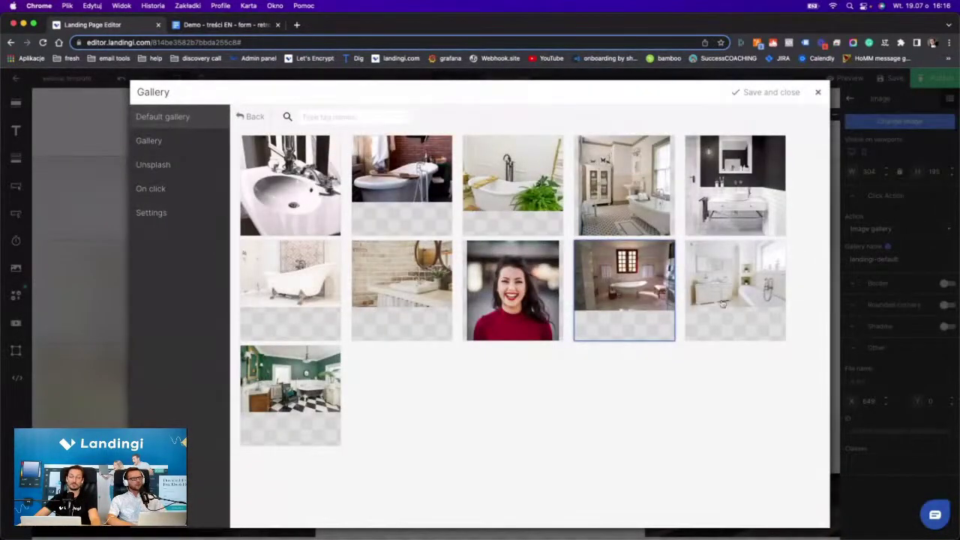
double_click(724, 294)
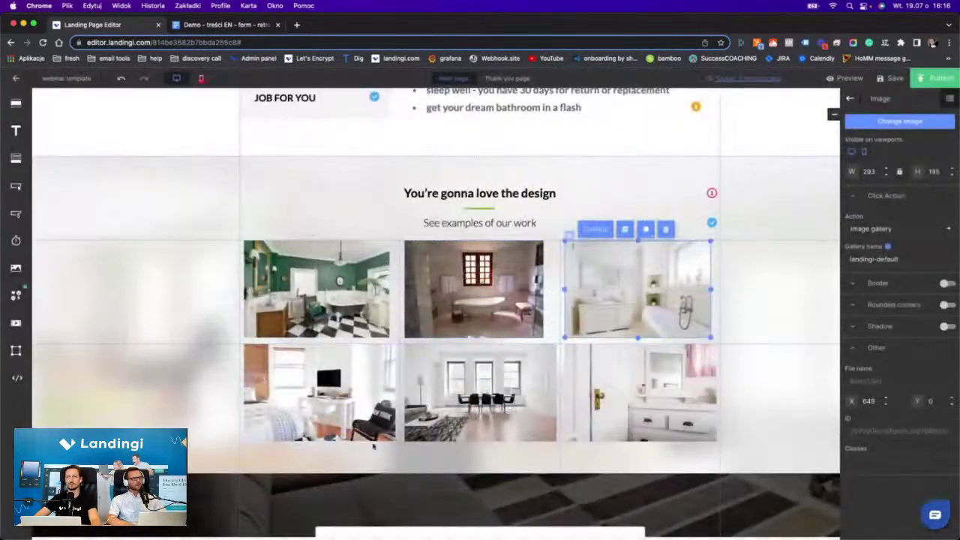
Fill the lower gallery row with bathroom photos, including the dark vanity and white sink.
double_click(282, 401)
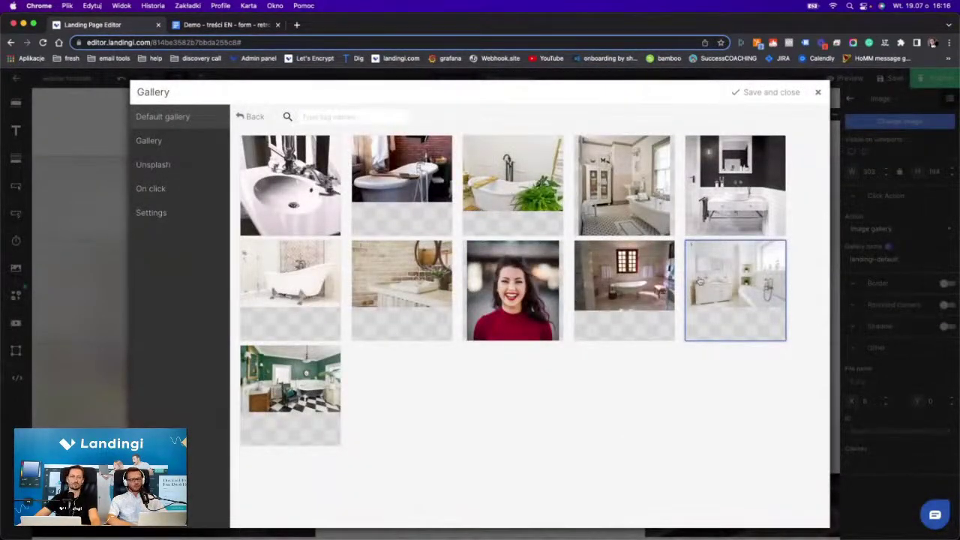
key(Escape)
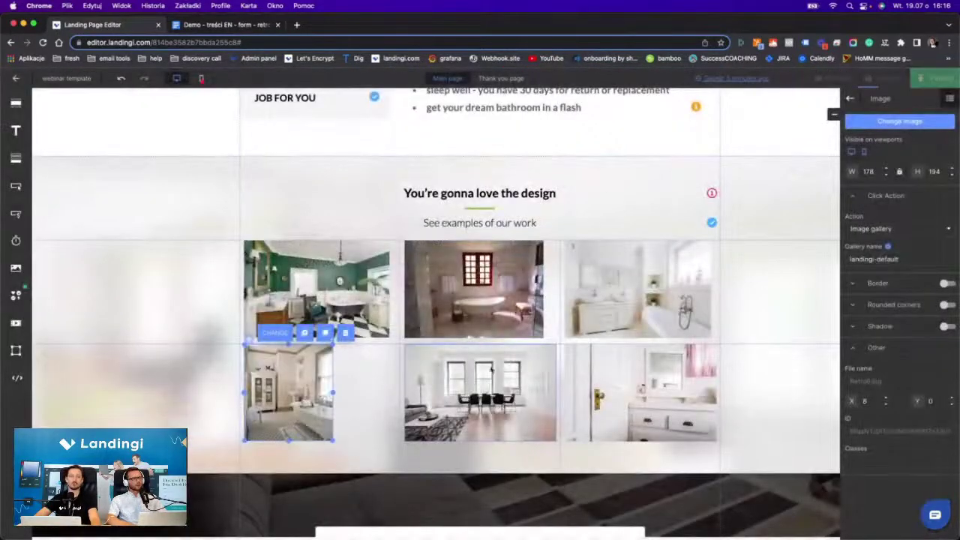
double_click(467, 397)
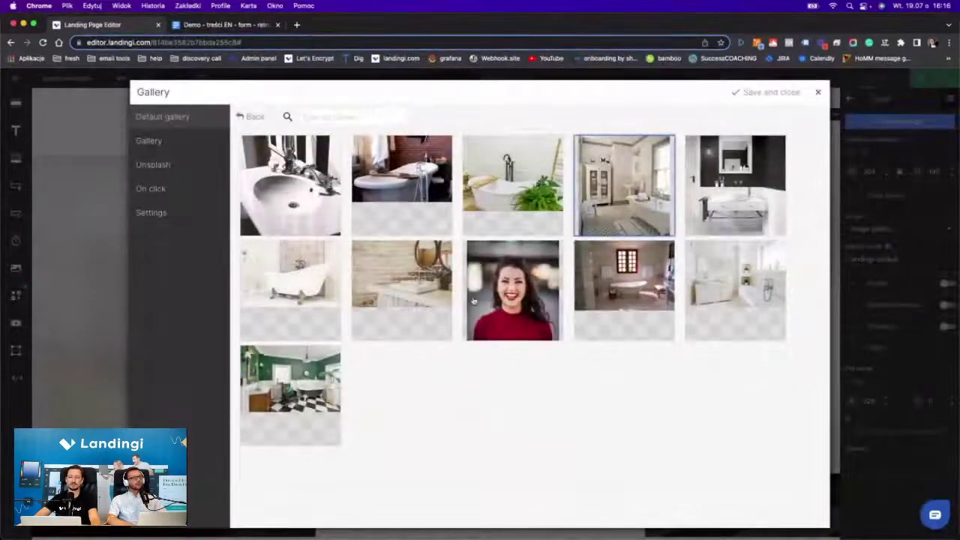
double_click(748, 181)
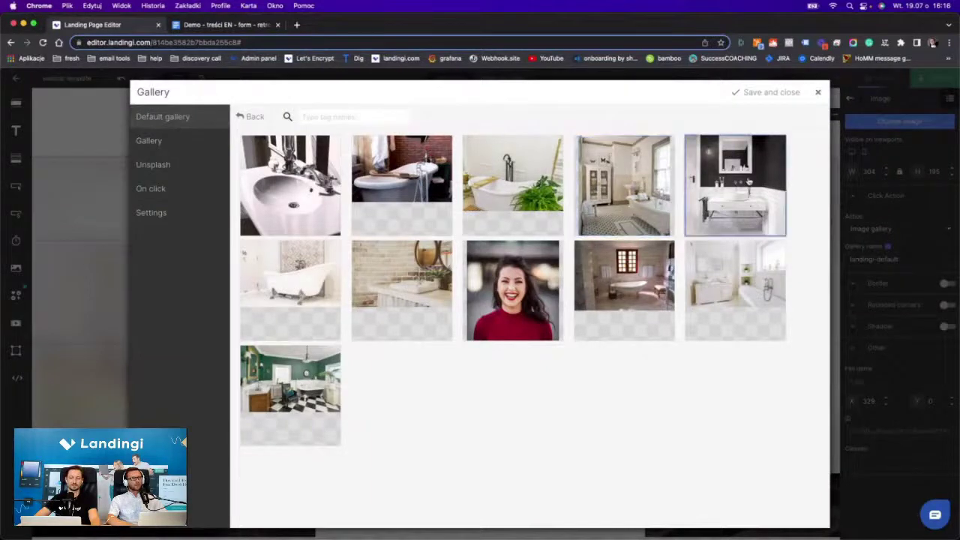
double_click(703, 410)
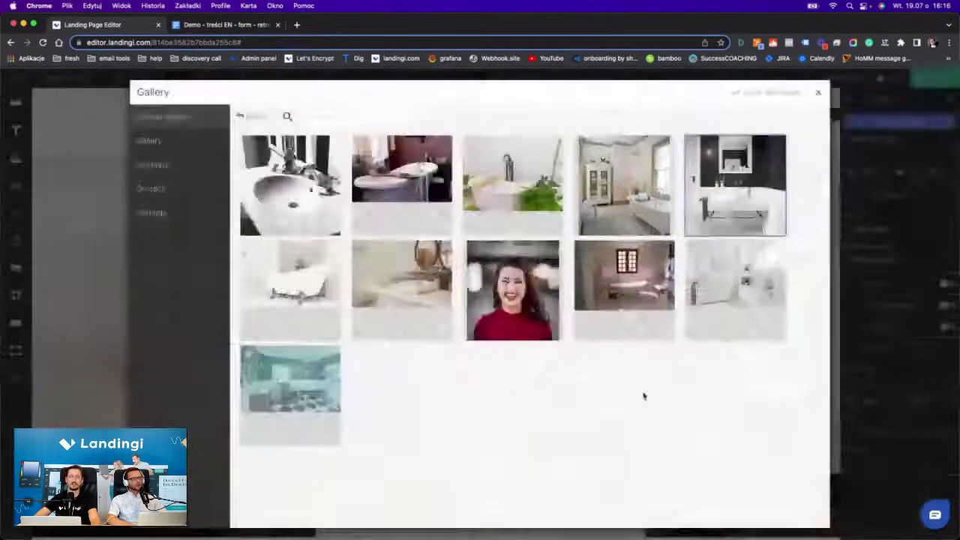
double_click(290, 186)
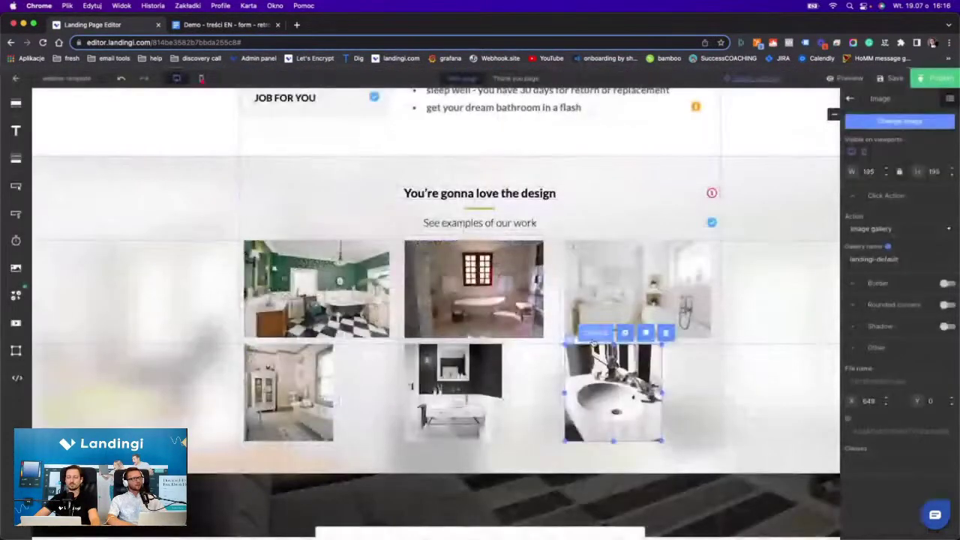
scroll(480, 337, down, 3)
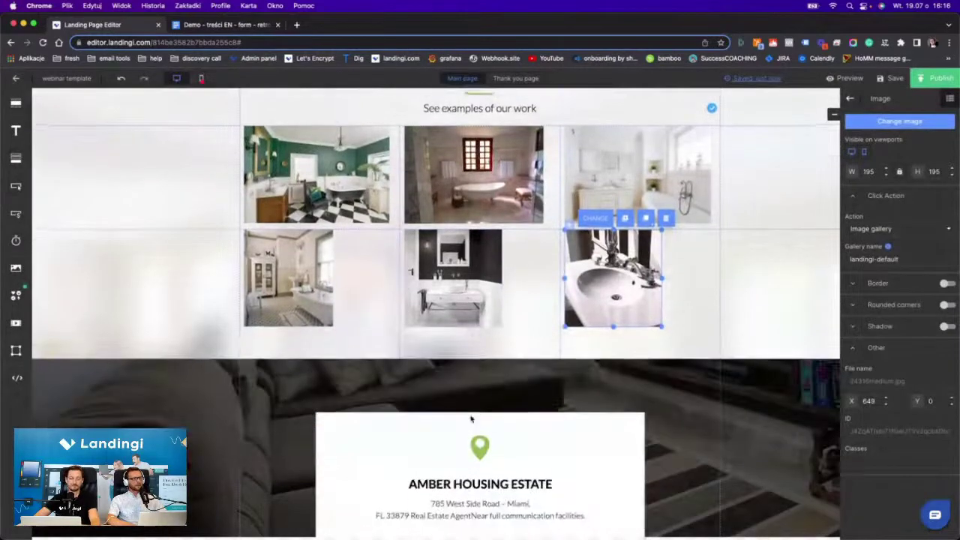
scroll(479, 338, up, 4)
scroll(480, 338, up, 1)
scroll(480, 338, down, 3)
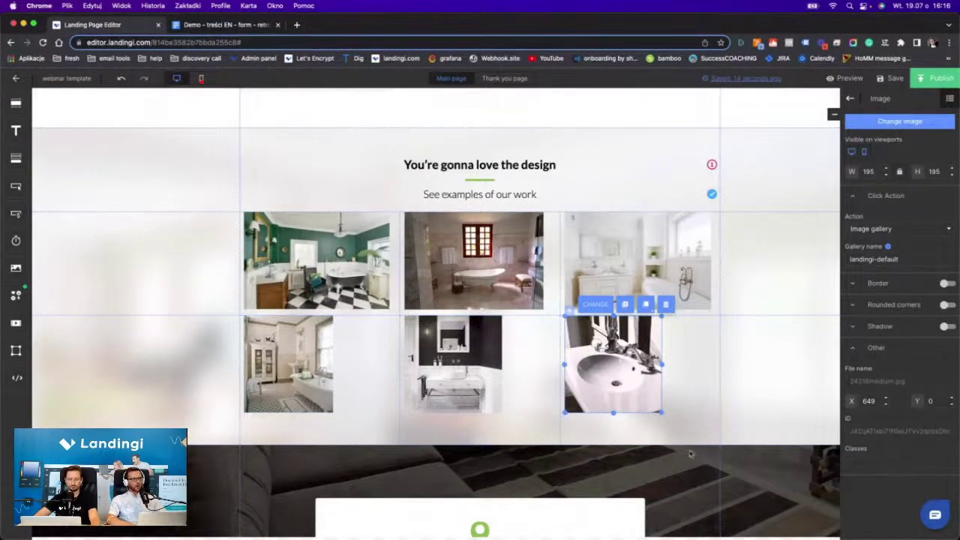
Shift the three lower-row gallery photos right to center them.
click(653, 432)
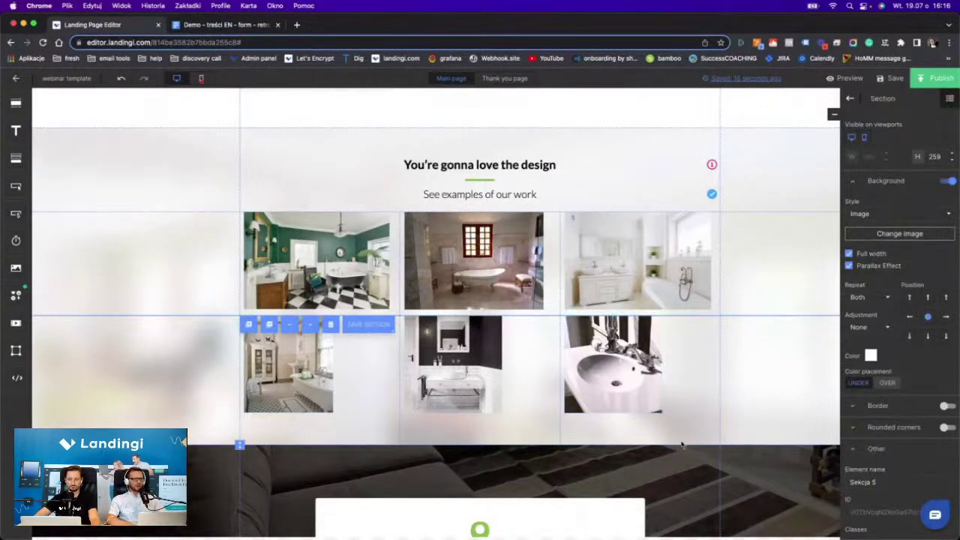
drag(684, 443, 207, 318)
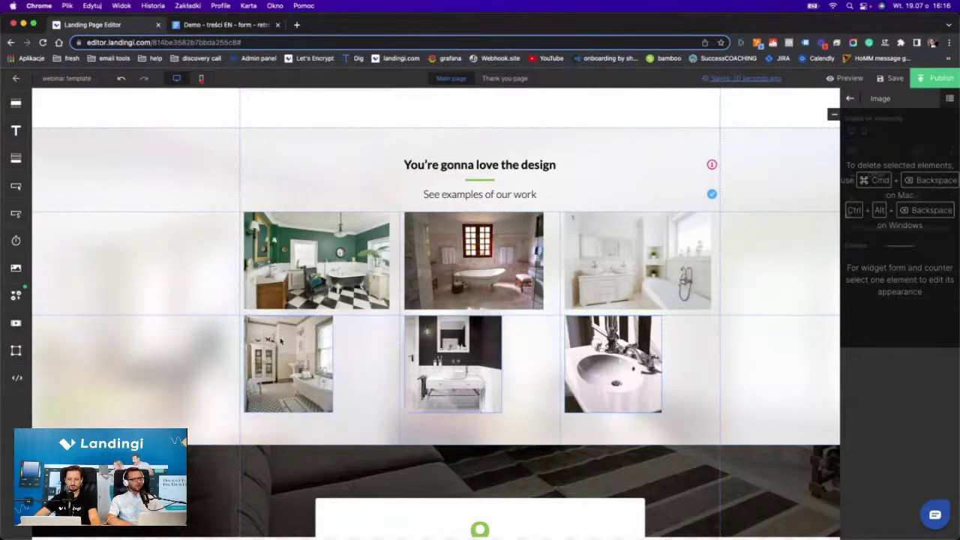
drag(281, 341, 307, 340)
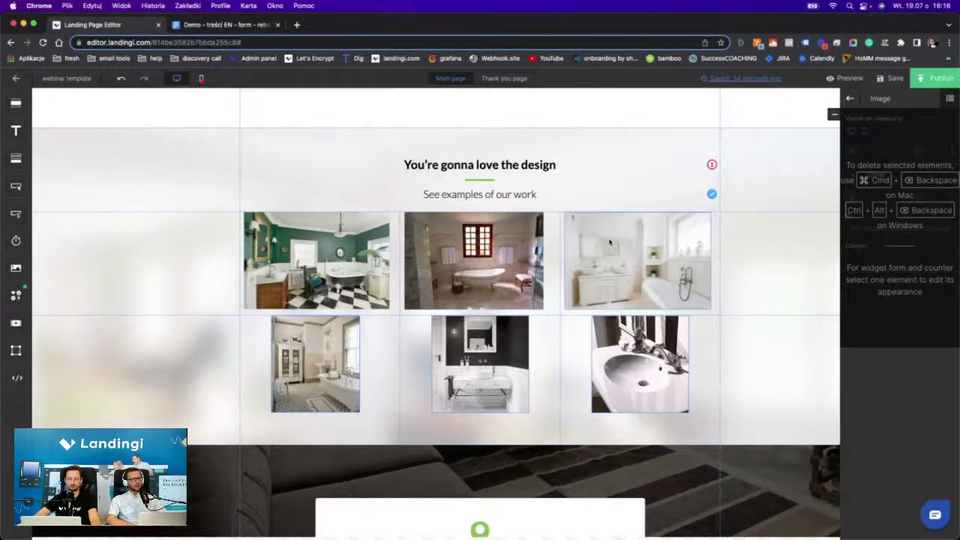
scroll(710, 288, down, 5)
scroll(707, 283, up, 4)
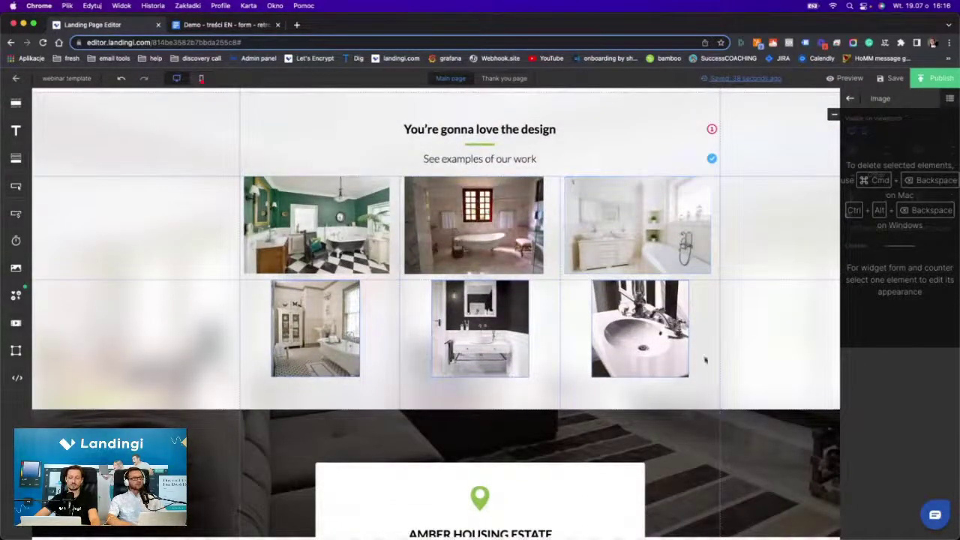
scroll(715, 387, down, 3)
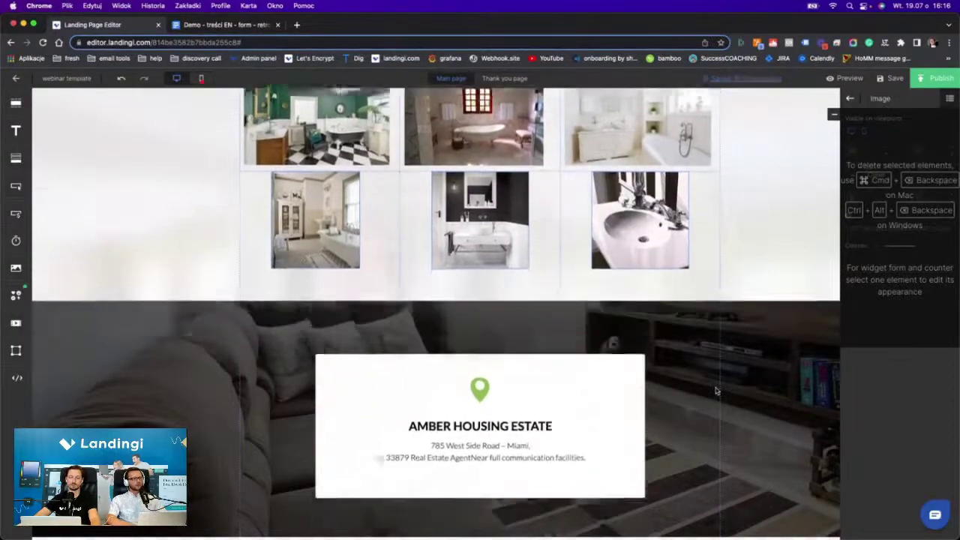
scroll(716, 390, up, 3)
scroll(715, 391, up, 5)
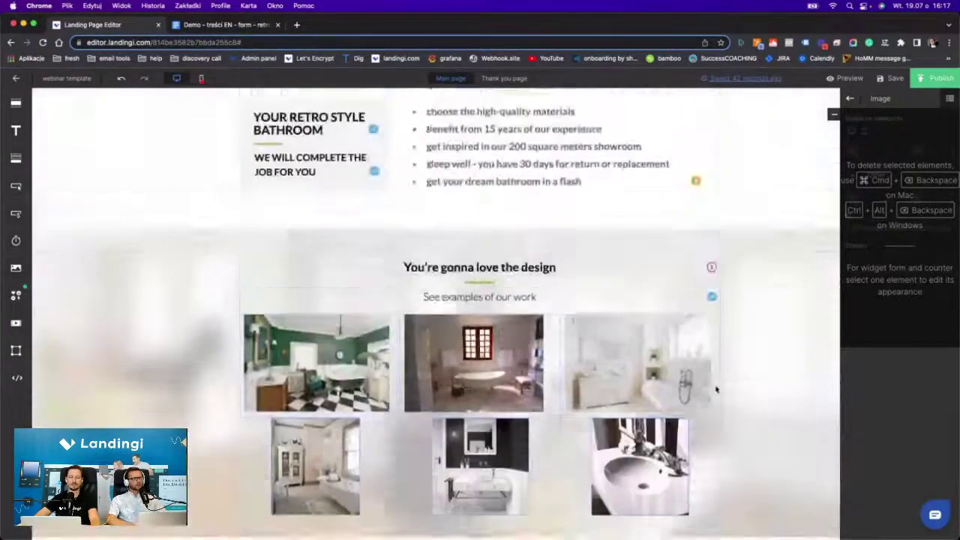
scroll(715, 389, down, 5)
scroll(715, 389, down, 4)
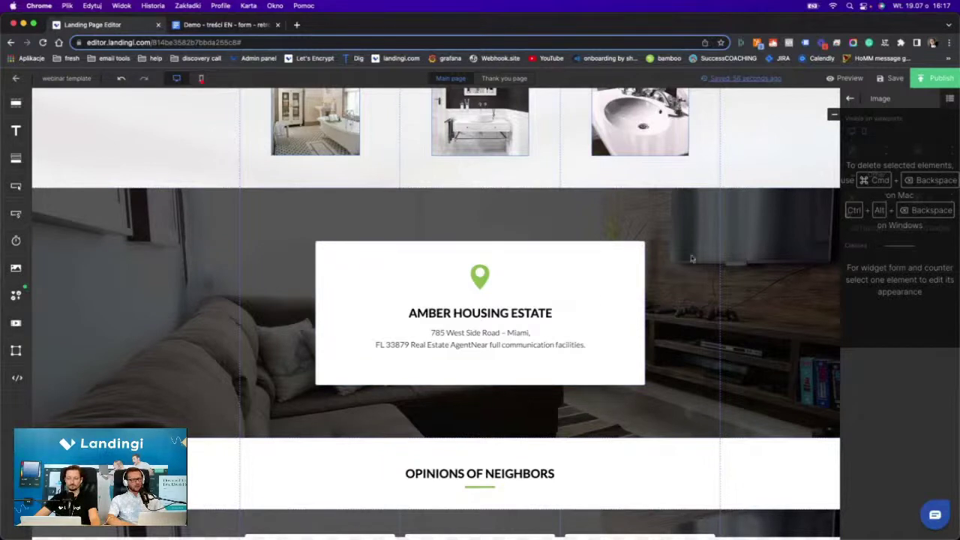
Delete the card's green pin icon and move the heading and address text up.
click(492, 278)
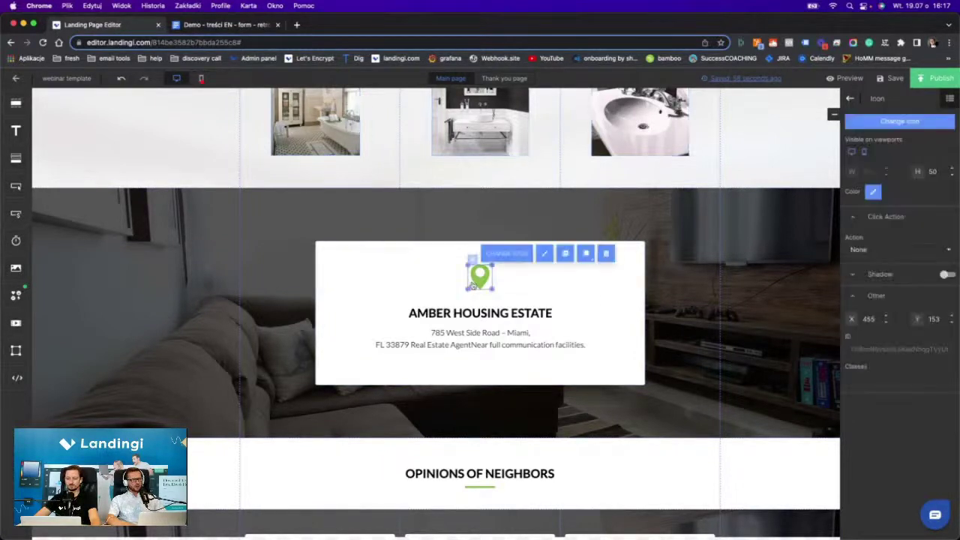
click(607, 255)
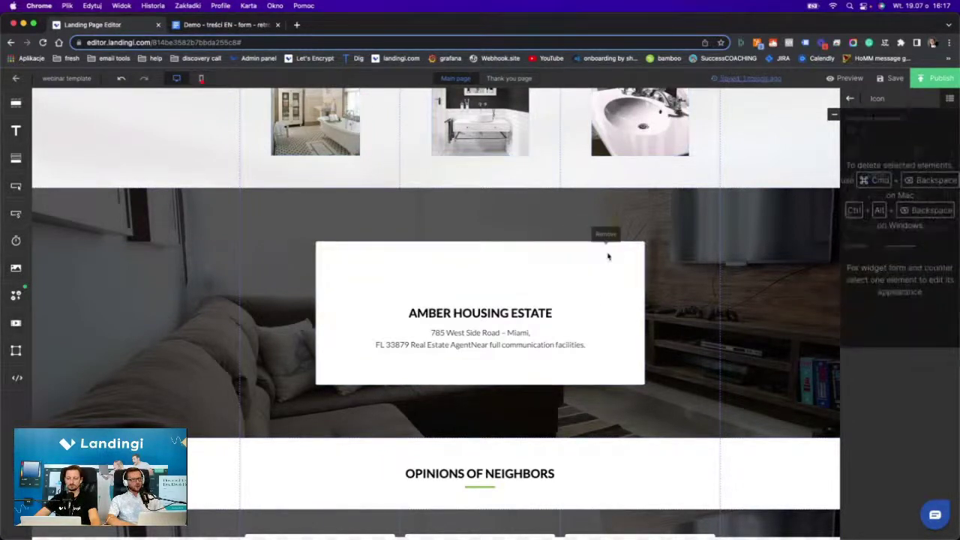
drag(489, 315, 488, 260)
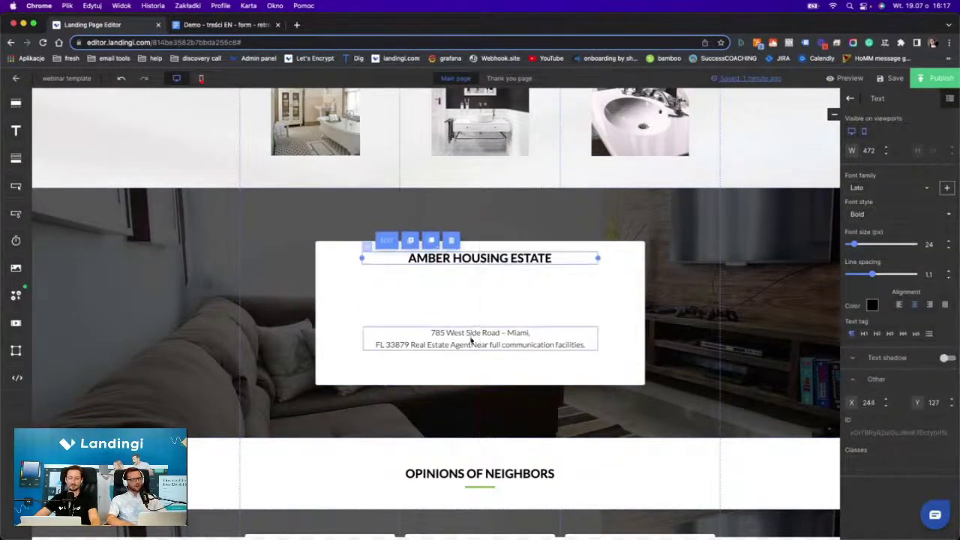
drag(469, 327, 469, 294)
Retitle the card heading 'ABOUT us' using the heading copied from the document.
click(455, 255)
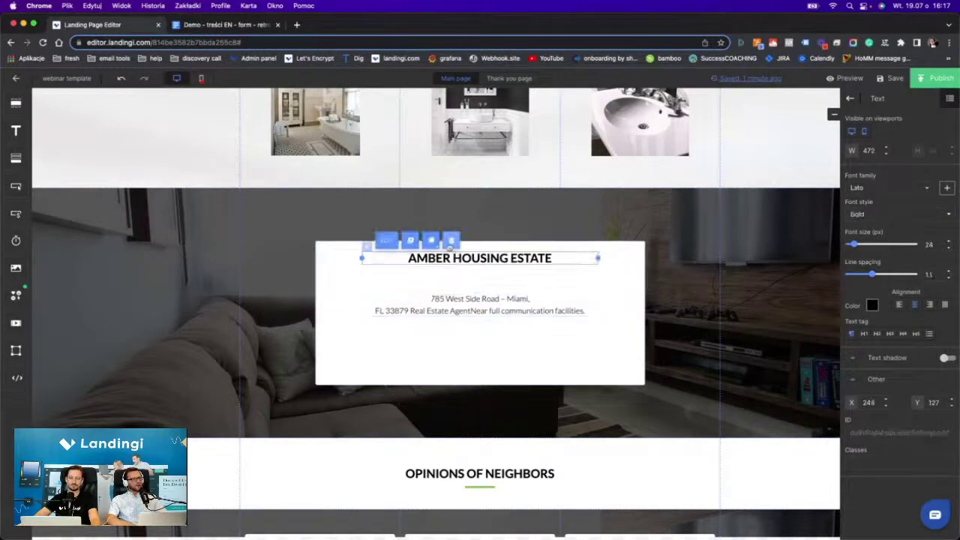
click(216, 24)
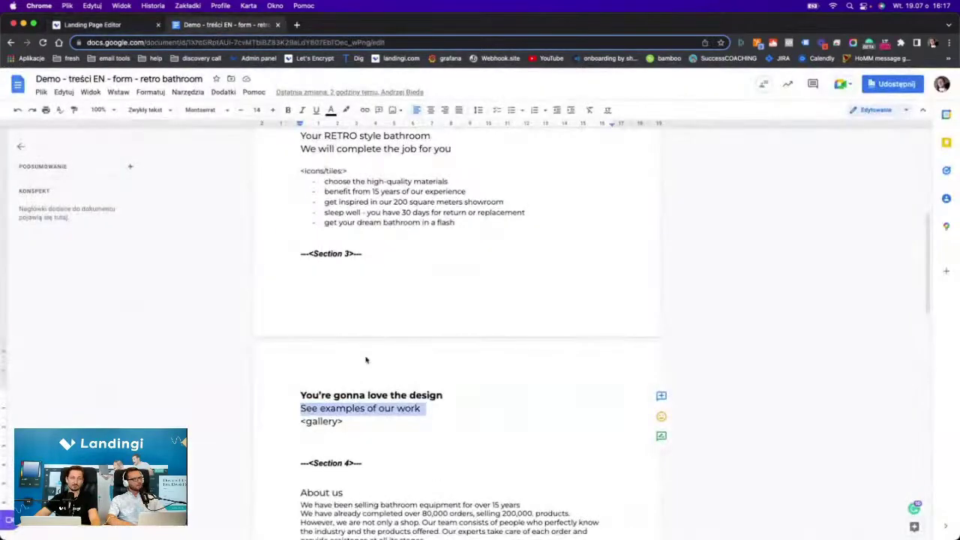
scroll(315, 340, down, 5)
click(315, 340)
triple_click(315, 340)
key(super+c)
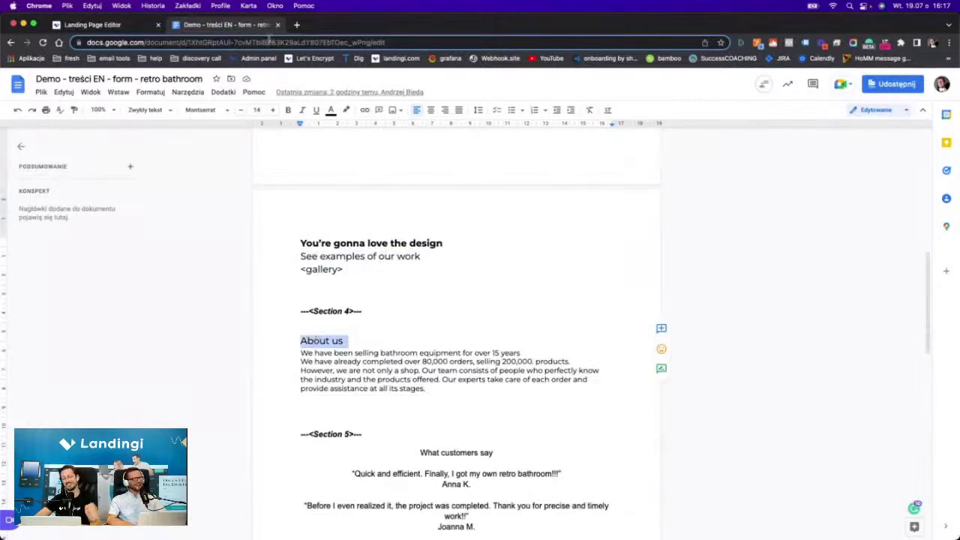
click(118, 25)
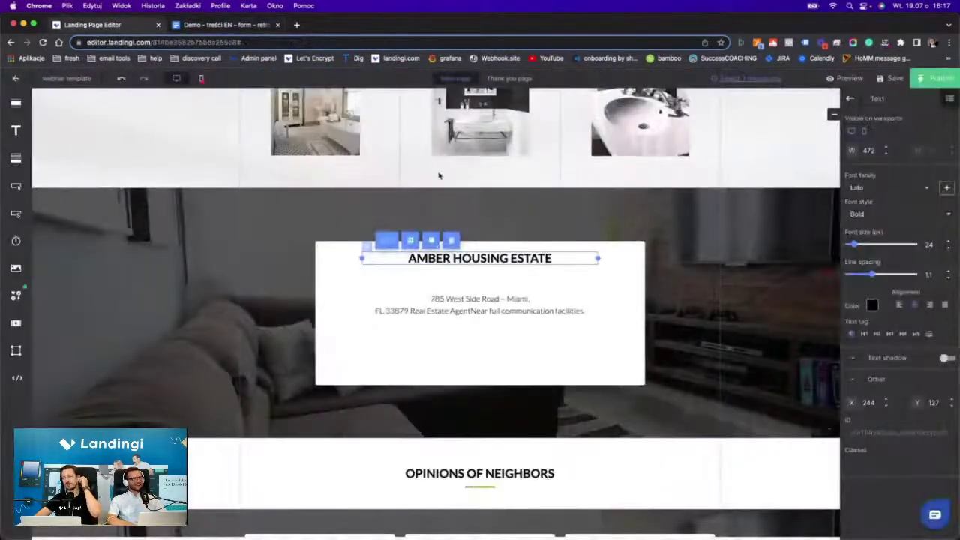
double_click(472, 257)
key(super+v)
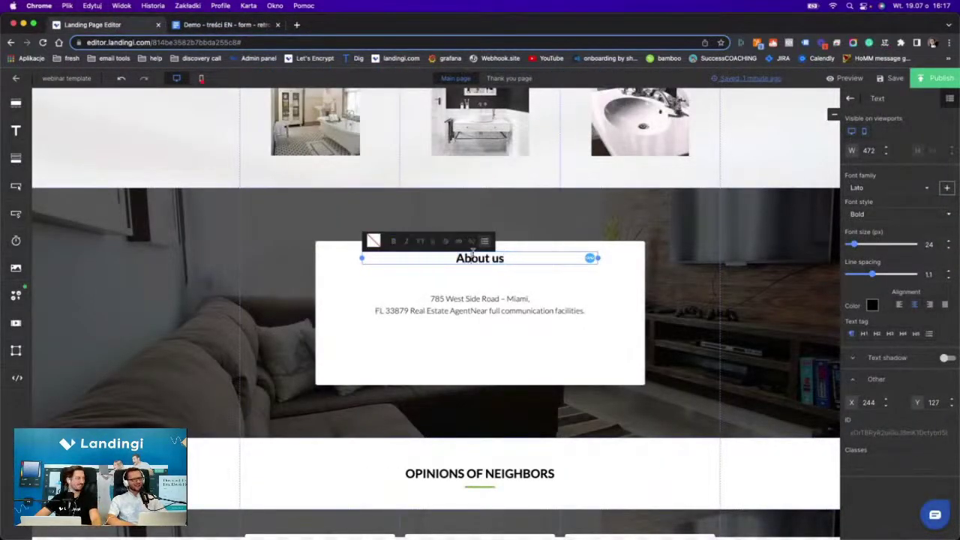
double_click(473, 256)
click(419, 241)
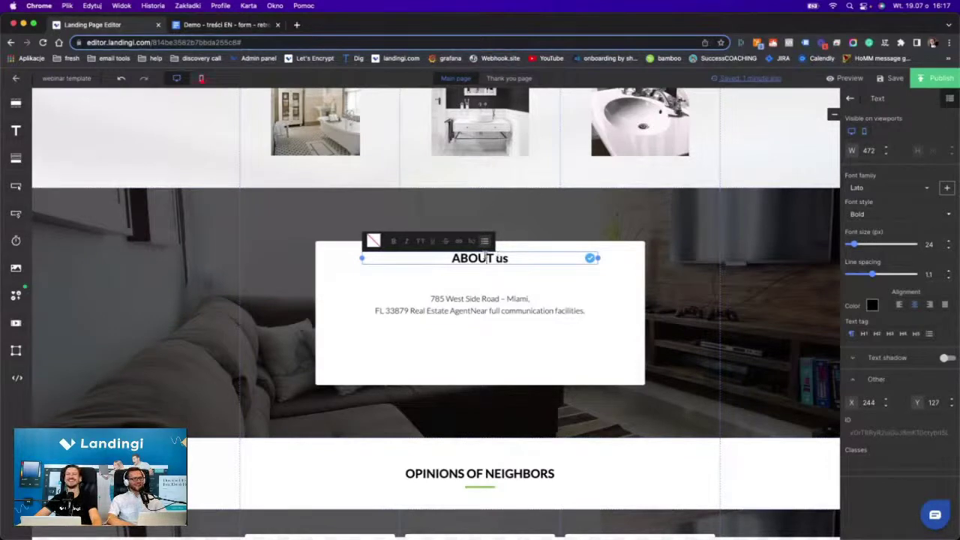
triple_click(482, 258)
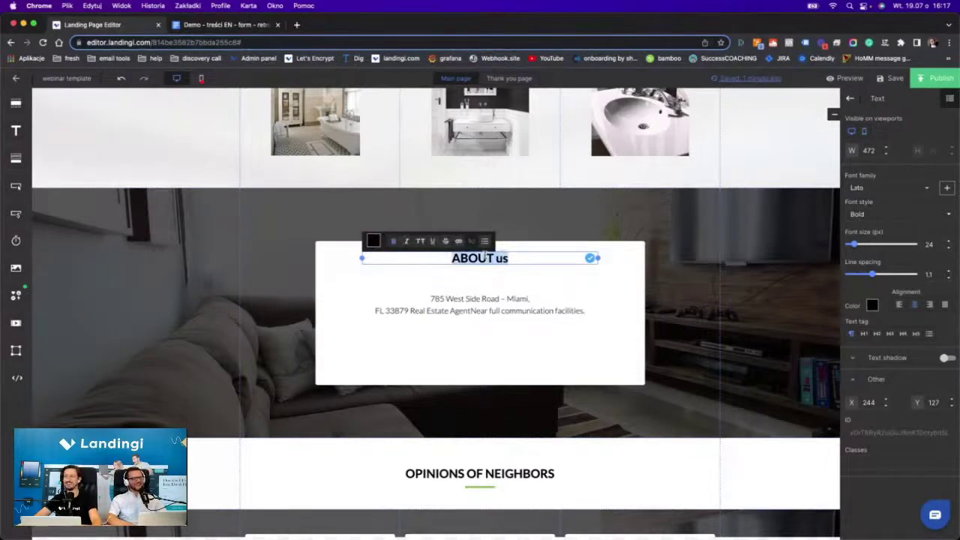
Copy the About us body paragraph from the content document.
click(441, 298)
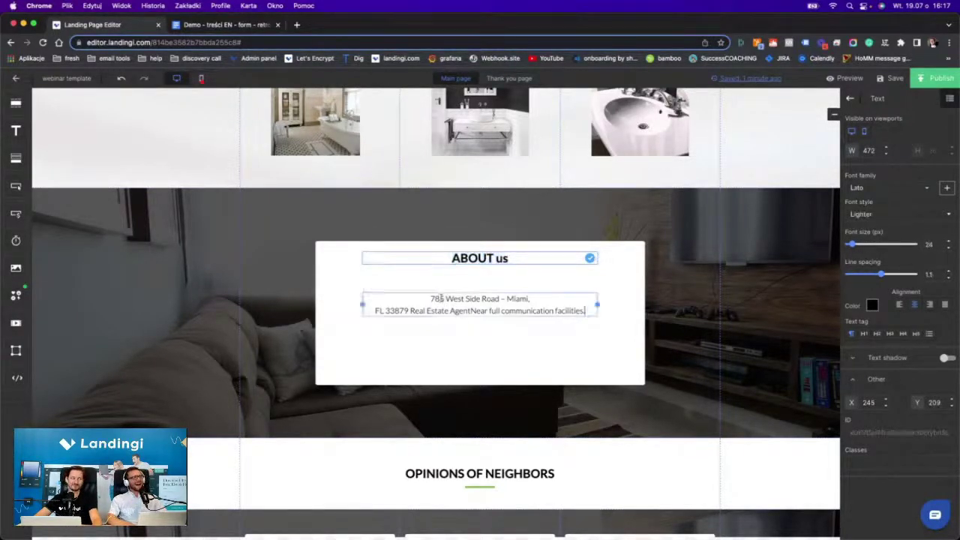
click(183, 25)
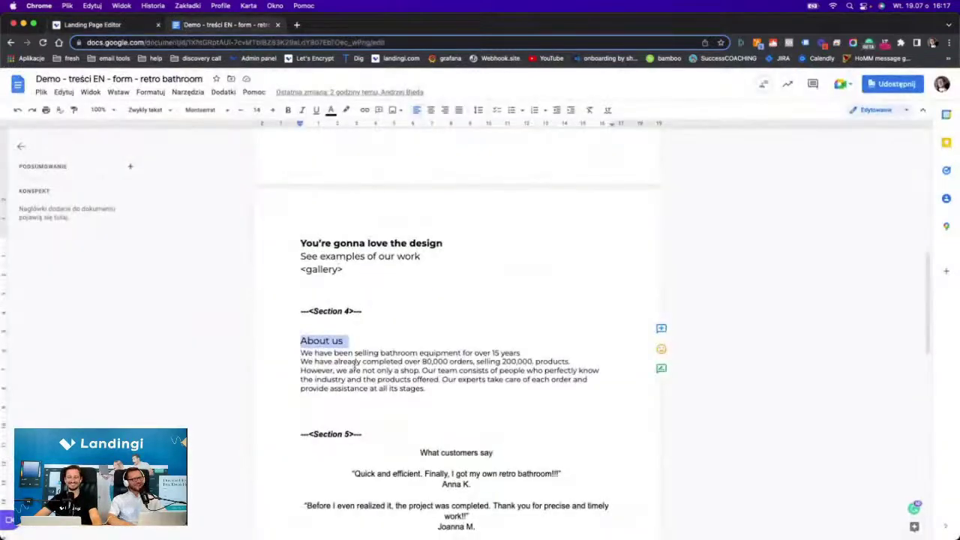
drag(301, 350, 433, 388)
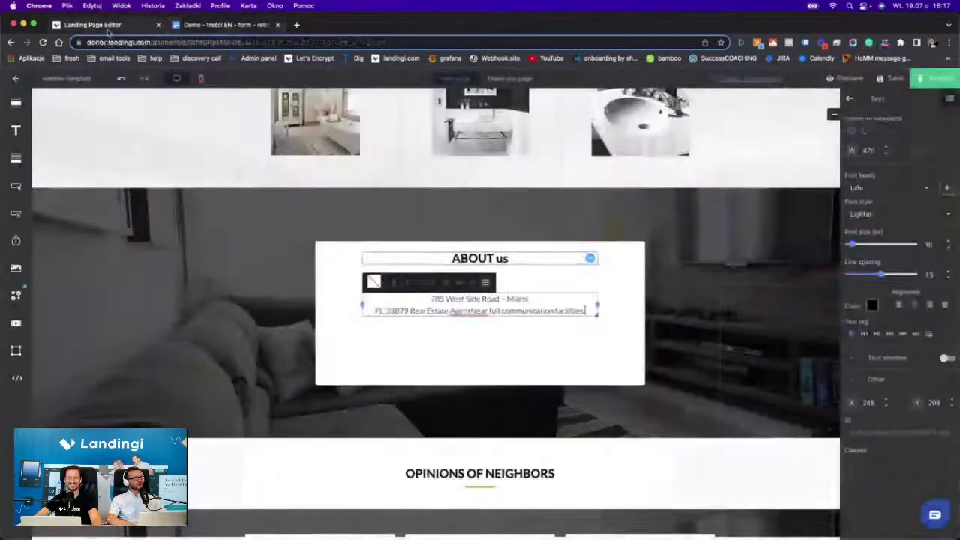
Replace the card's address lines with the pasted paragraph, set to size 19 and bold.
click(93, 25)
click(450, 311)
triple_click(449, 311)
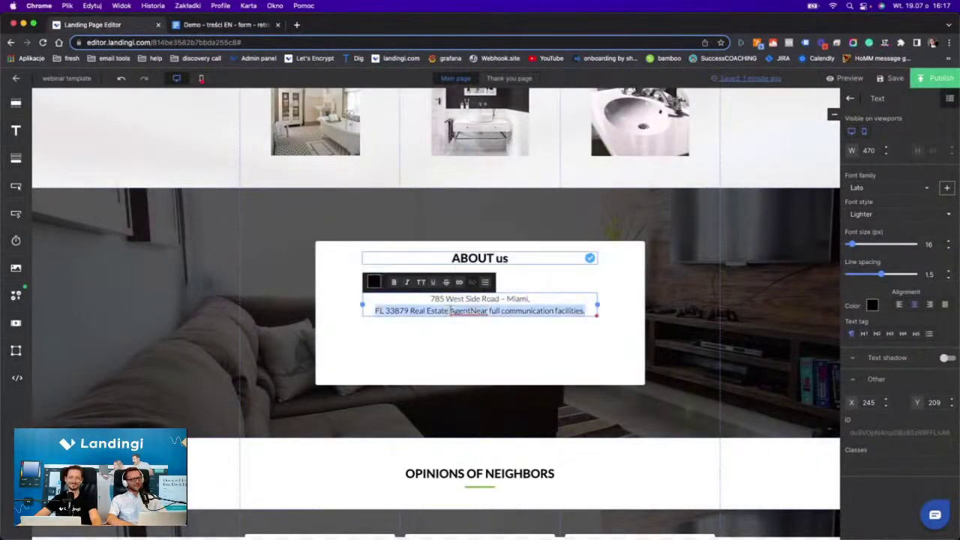
key(BackSpace)
triple_click(446, 299)
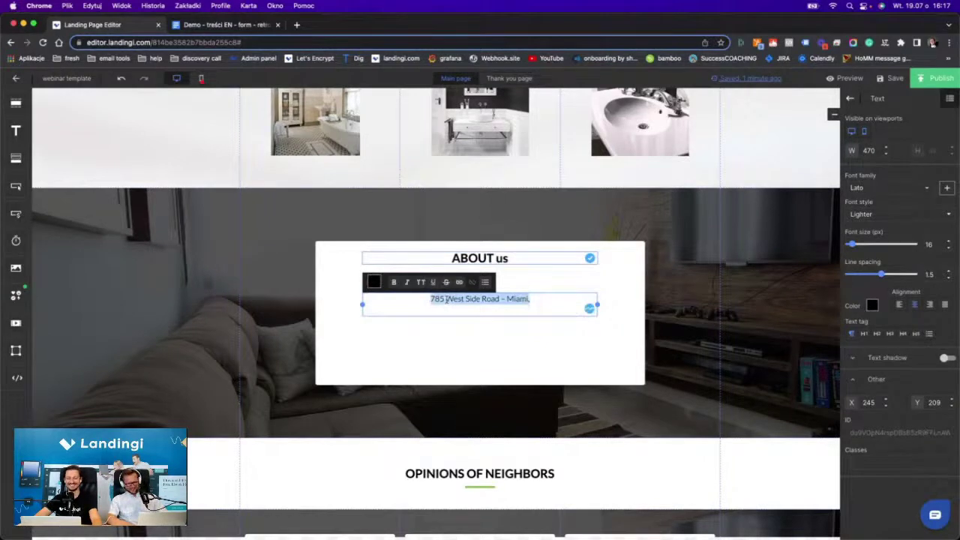
text(We have been selling bathroom equipment for over 15 yearsWe have already completed over 80,000 orders, selling 200,000. products.However, we are not only a shop. Our team consists of people who perfectly know the industry and the products offered. Our experts take care of each order and provide assistance at all its stages.)
triple_click(448, 311)
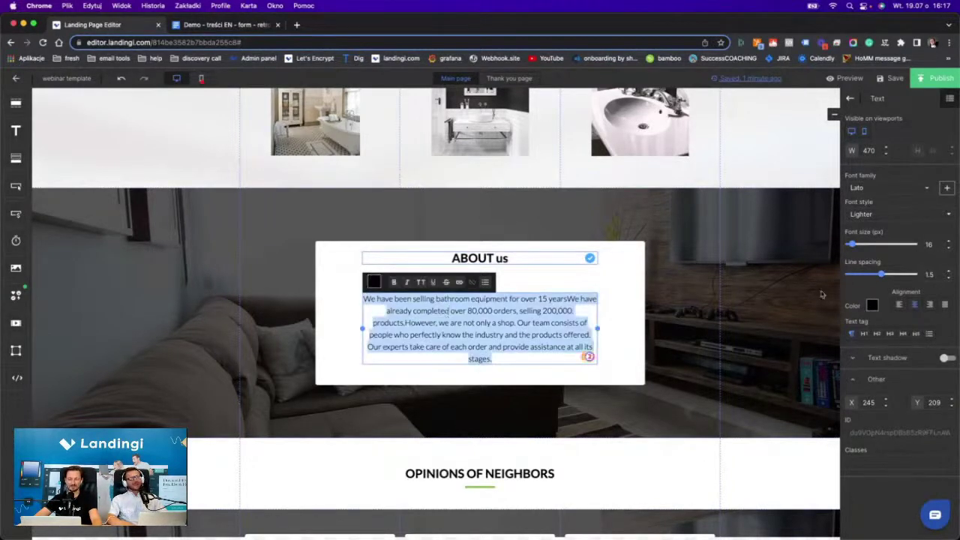
click(946, 244)
click(946, 245)
click(946, 245)
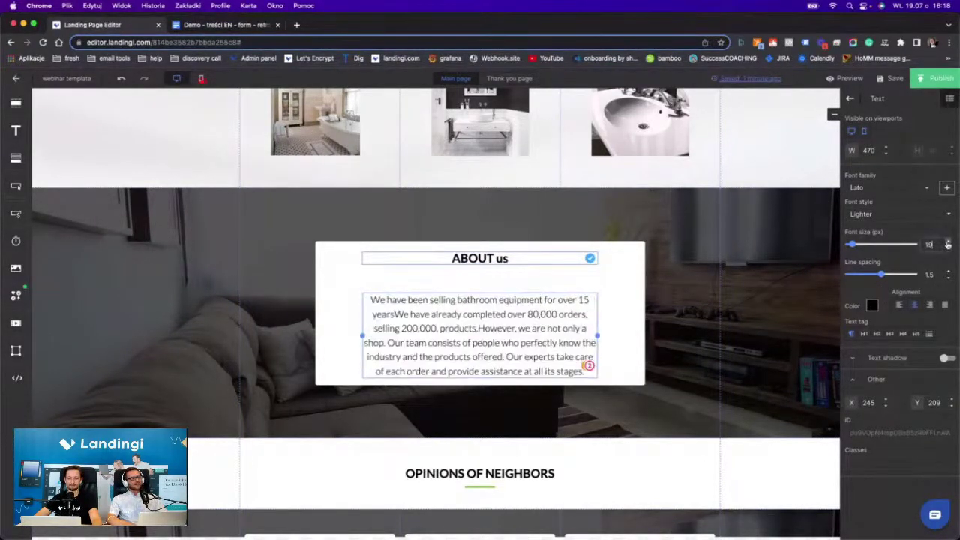
triple_click(524, 320)
click(393, 268)
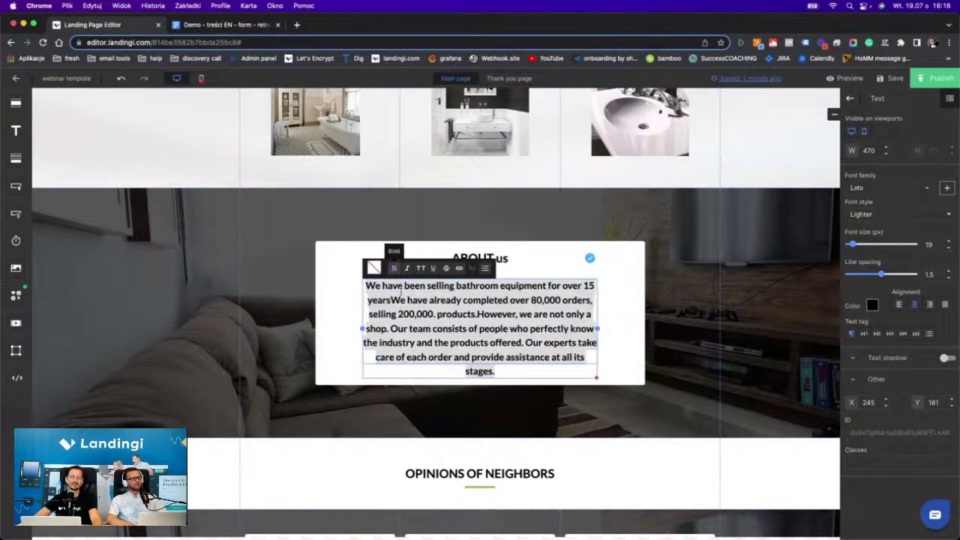
Insert a full stop after 'years' and review the paragraph's 80,000 figure.
click(391, 299)
text(. )
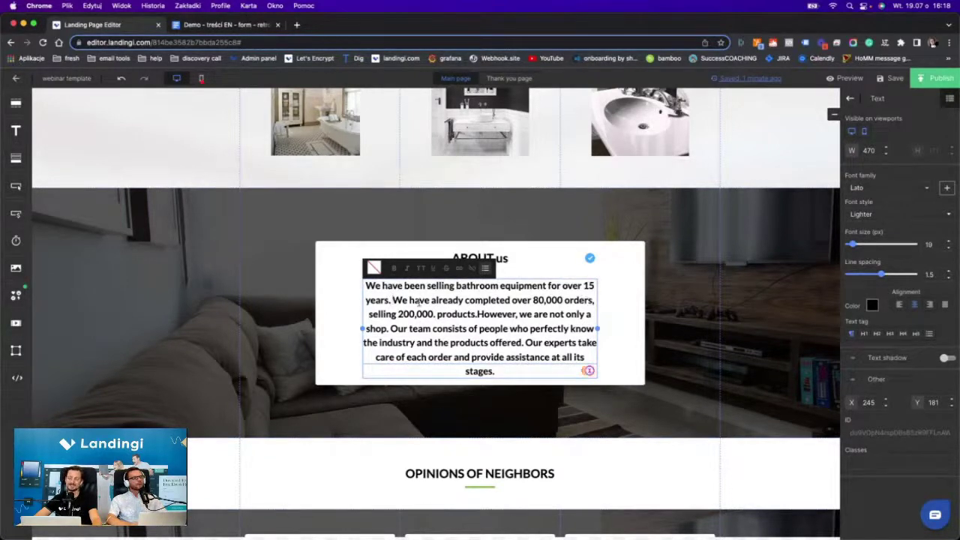
text(.)
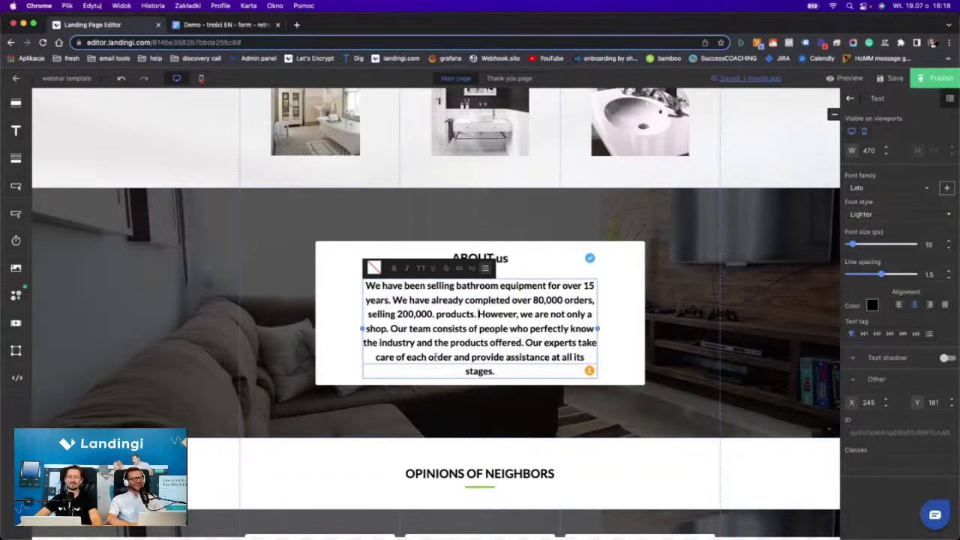
click(340, 330)
scroll(477, 298, down, 1)
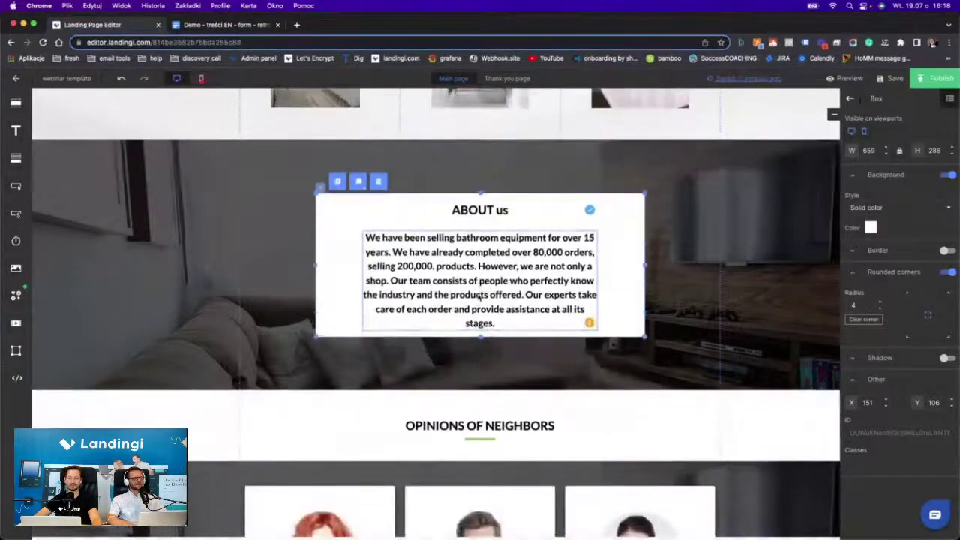
click(807, 293)
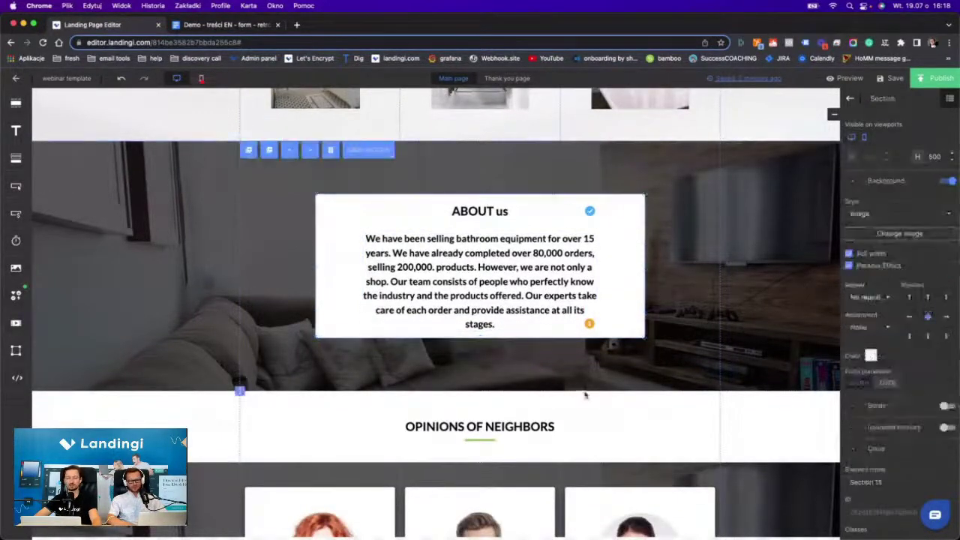
double_click(589, 238)
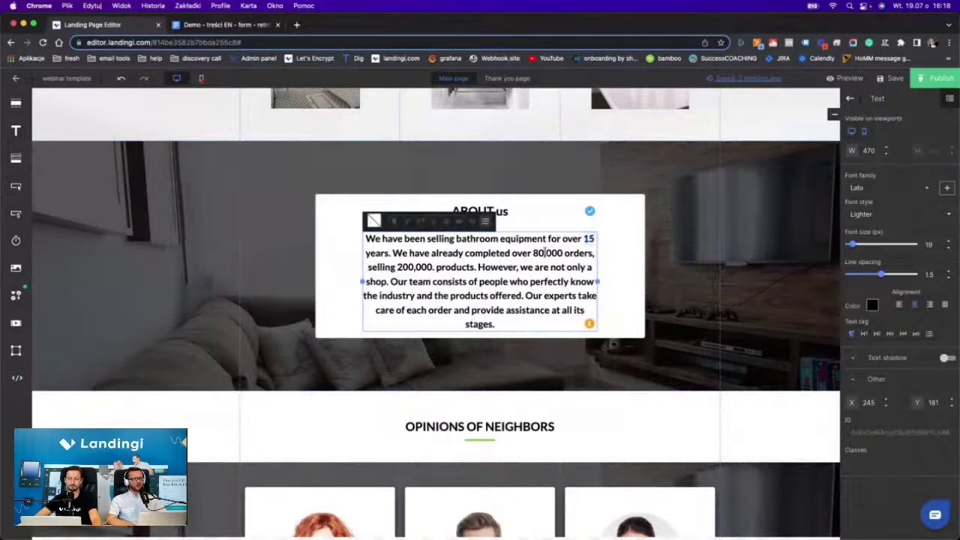
double_click(546, 253)
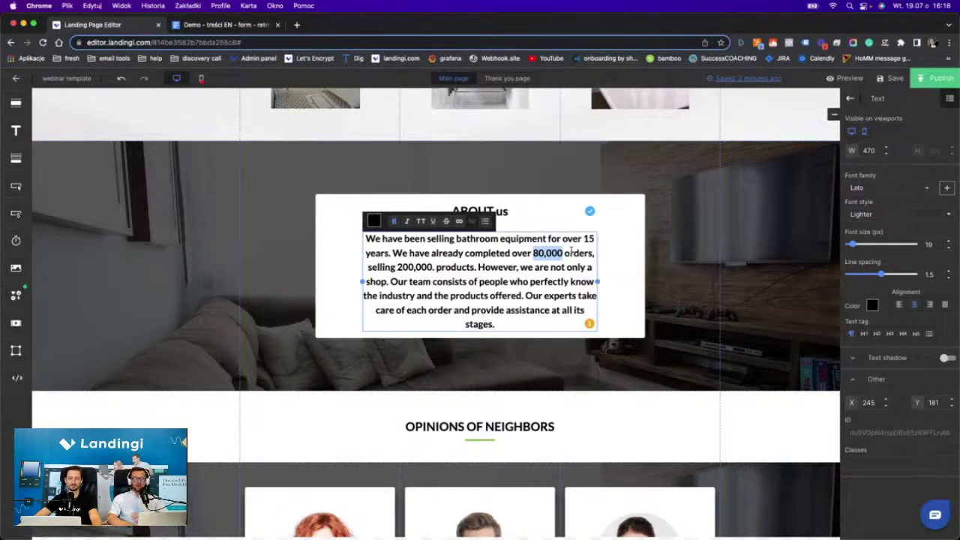
click(693, 252)
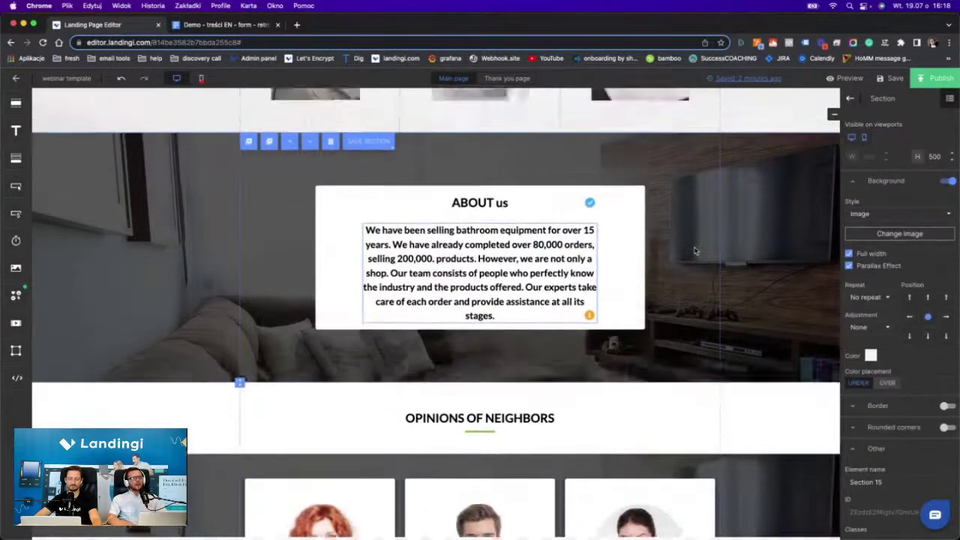
scroll(694, 251, up, 2)
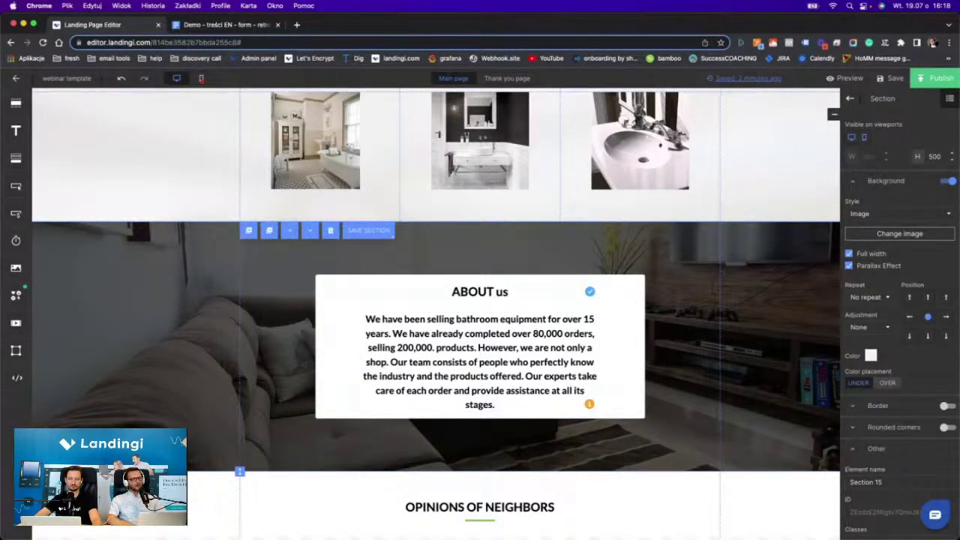
Set the clawfoot tub photo as background with No repeat, Fill and top-centre position.
click(862, 235)
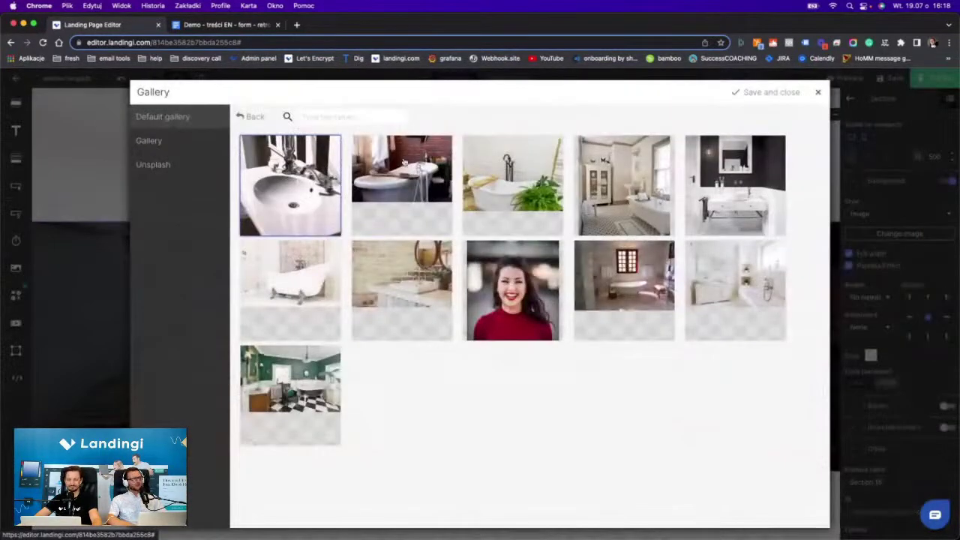
double_click(306, 263)
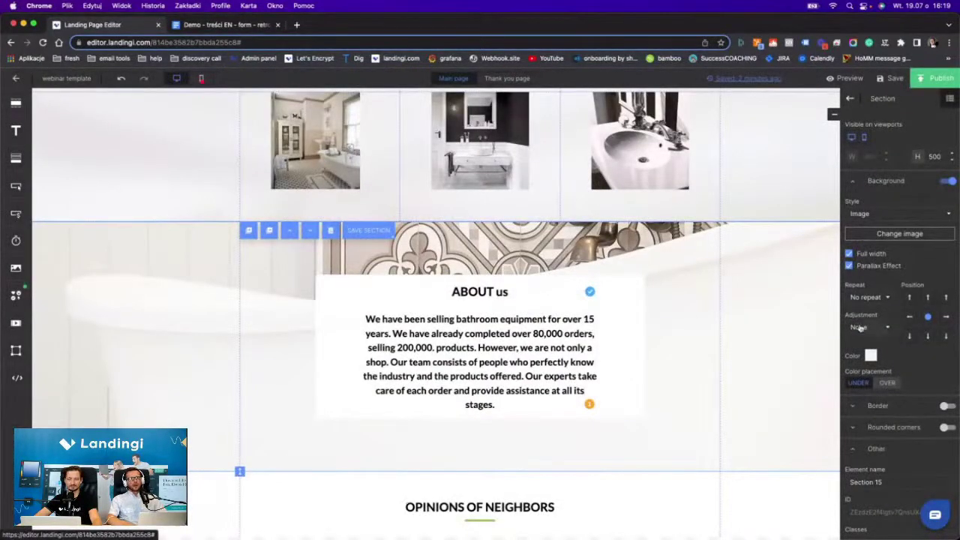
click(864, 299)
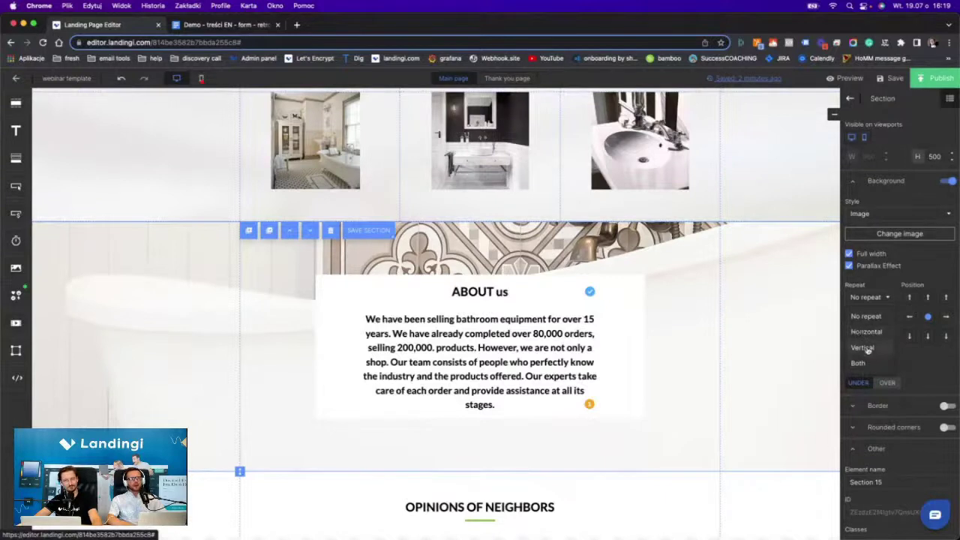
click(863, 316)
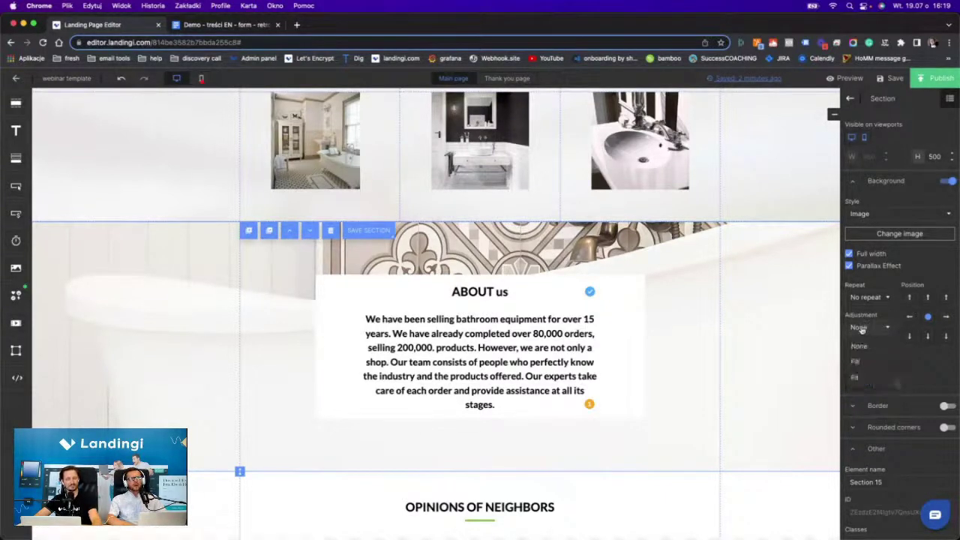
click(861, 328)
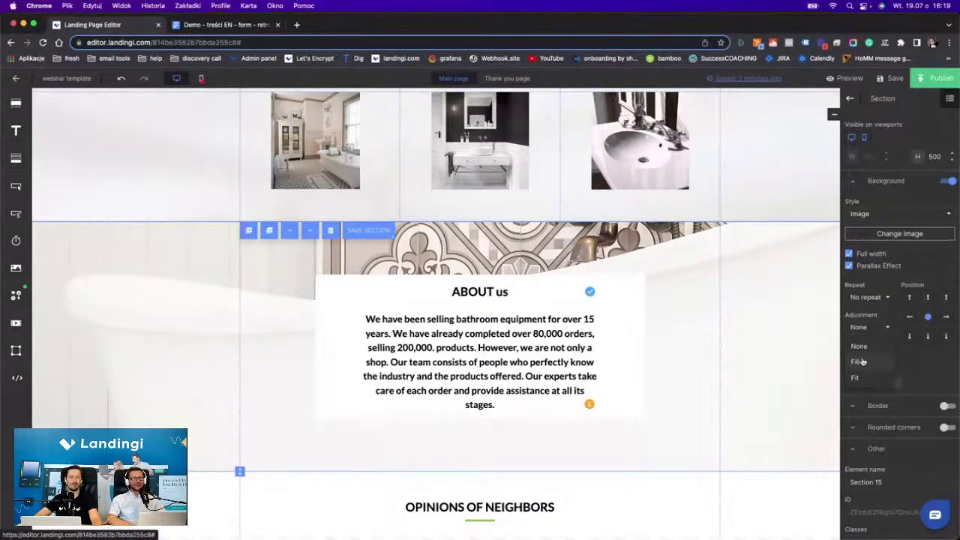
click(860, 361)
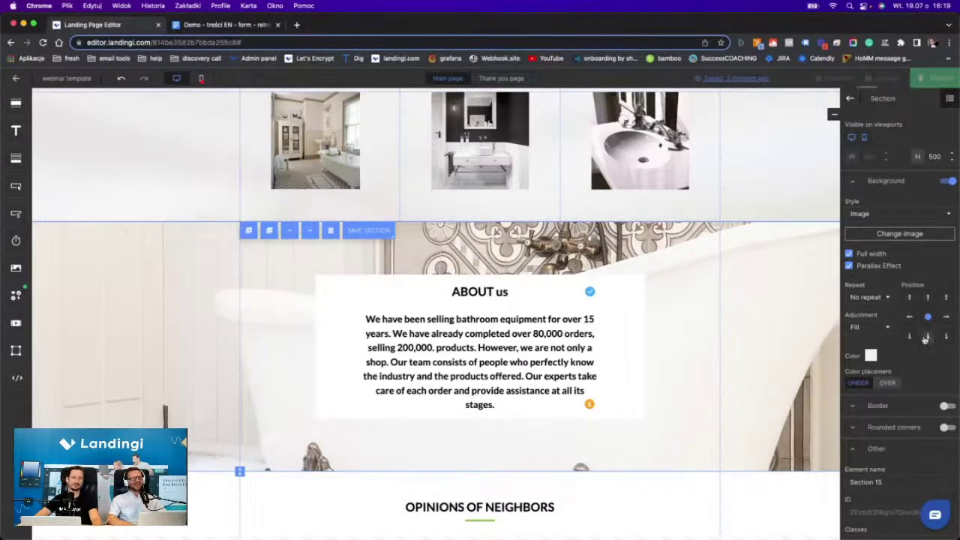
click(927, 297)
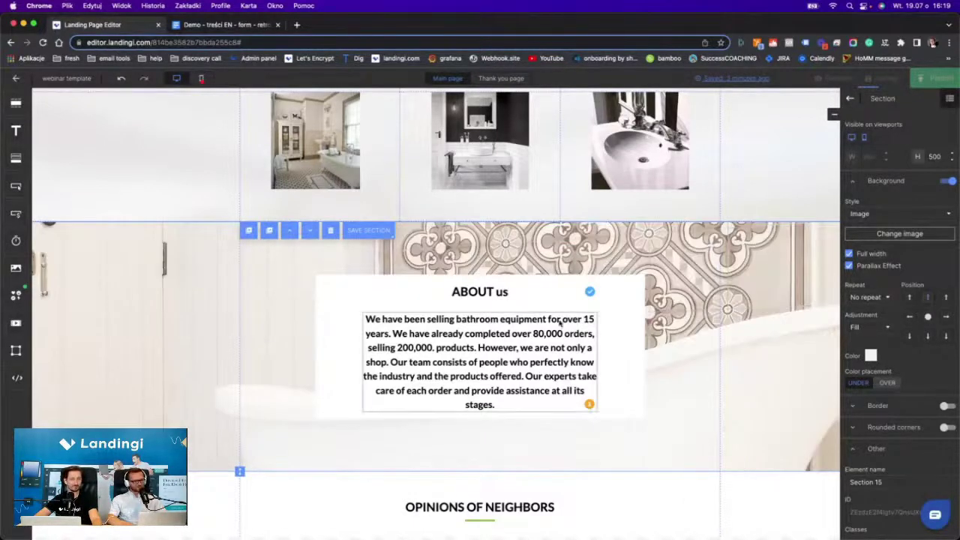
scroll(554, 341, down, 3)
scroll(554, 341, down, 4)
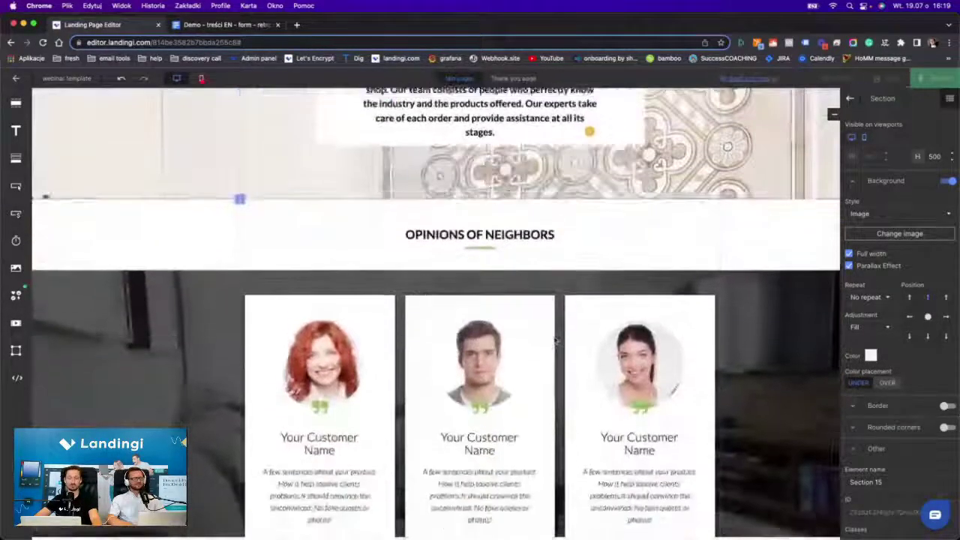
scroll(554, 341, up, 8)
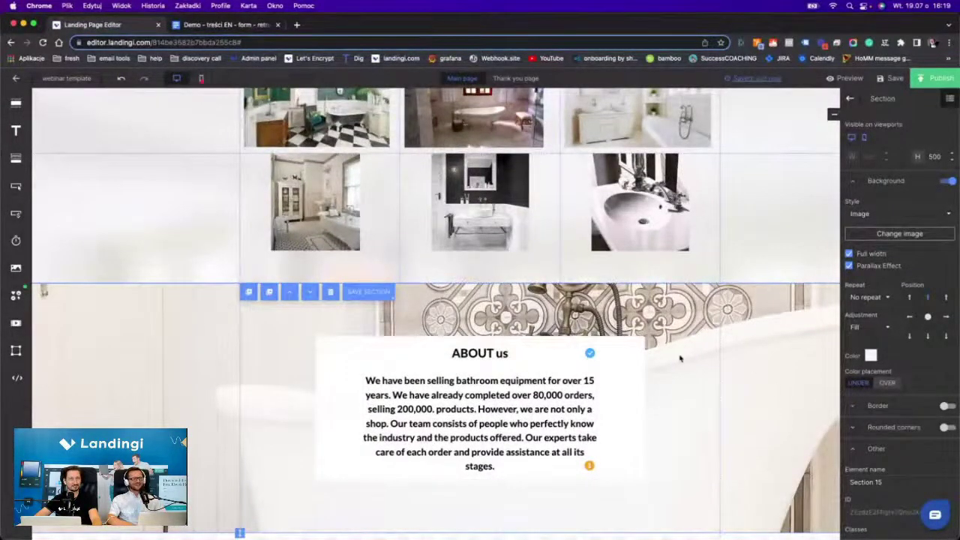
scroll(680, 358, down, 2)
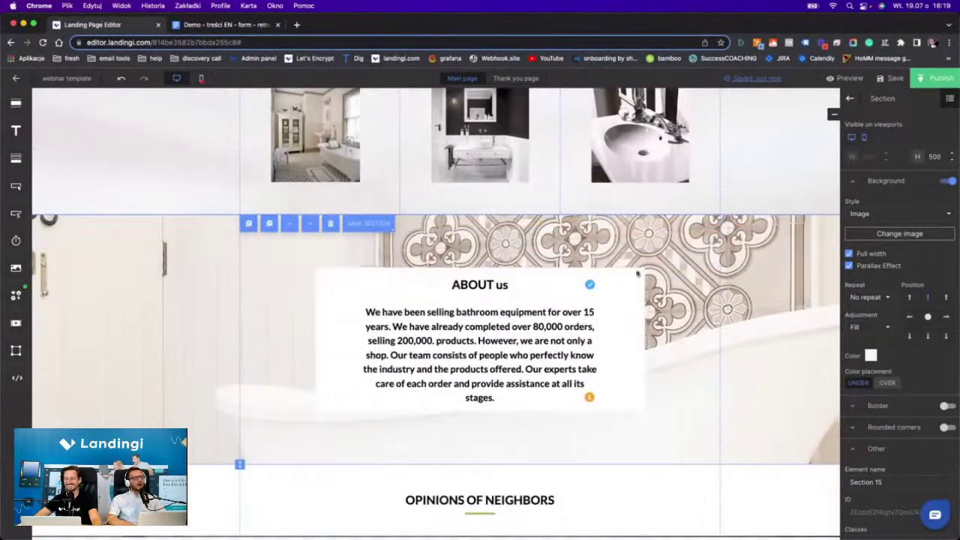
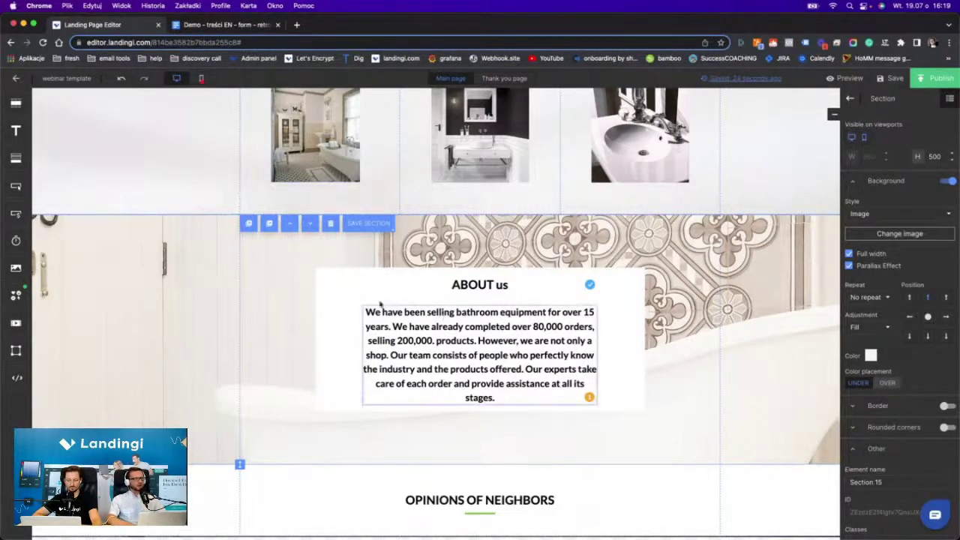
Place a black colour overlay over the About us section's background image.
click(882, 384)
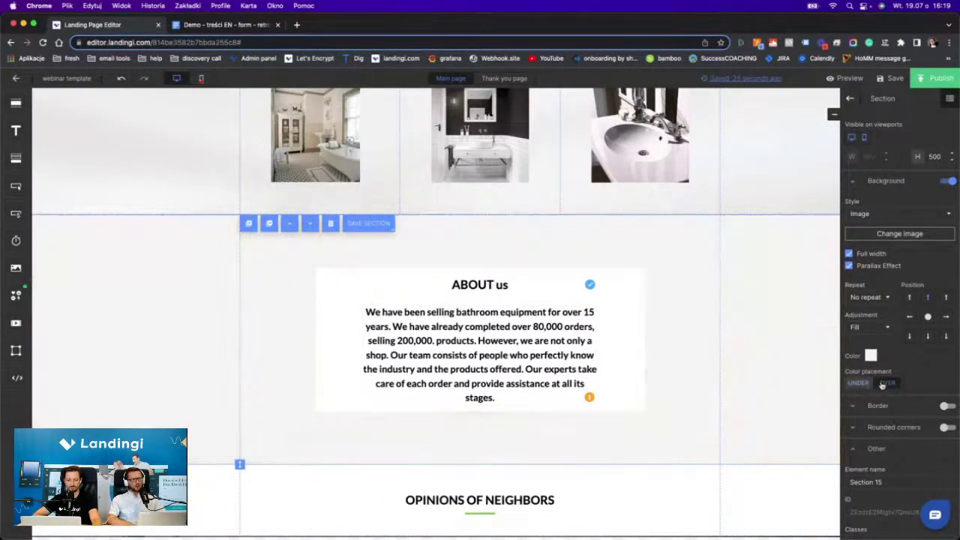
click(870, 356)
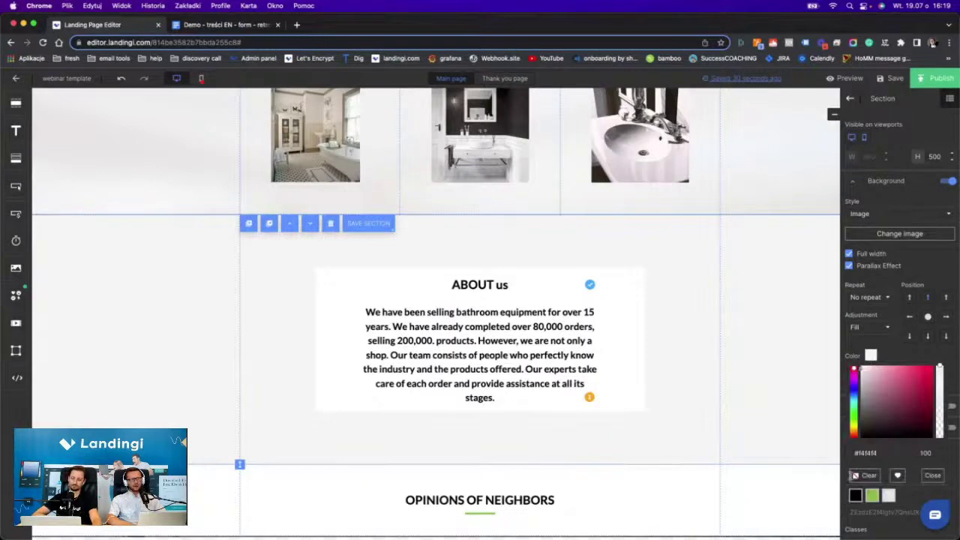
click(855, 495)
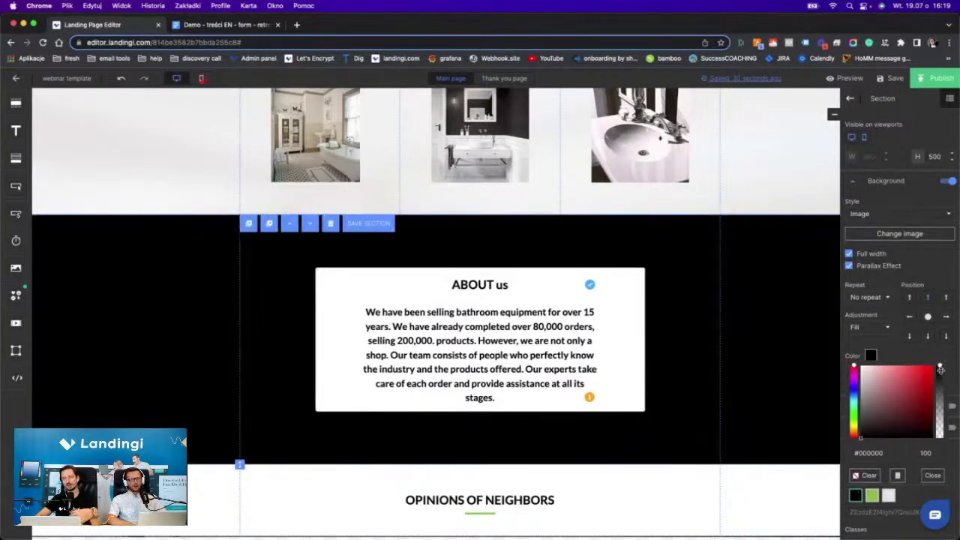
Try overlay opacities of 20 and 30, then settle on 15%.
click(926, 453)
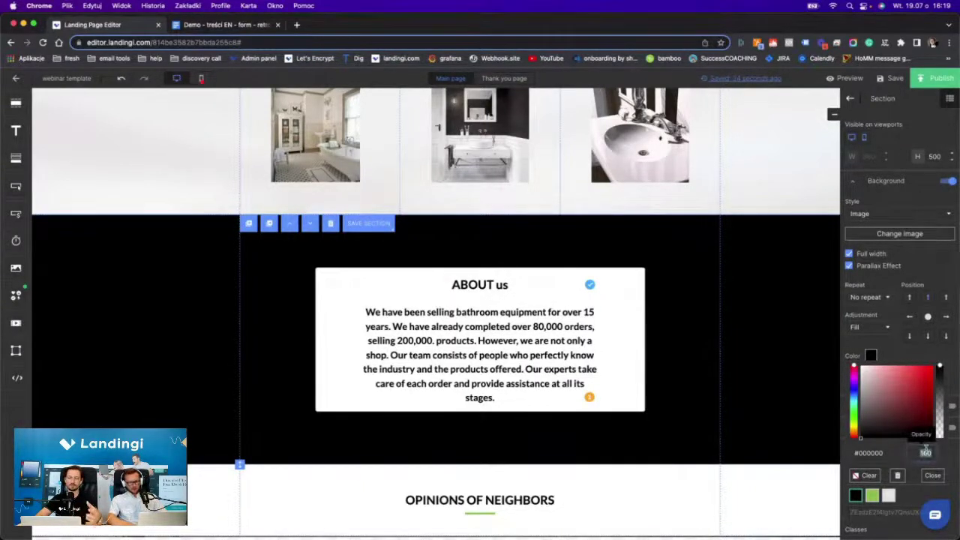
text(20)
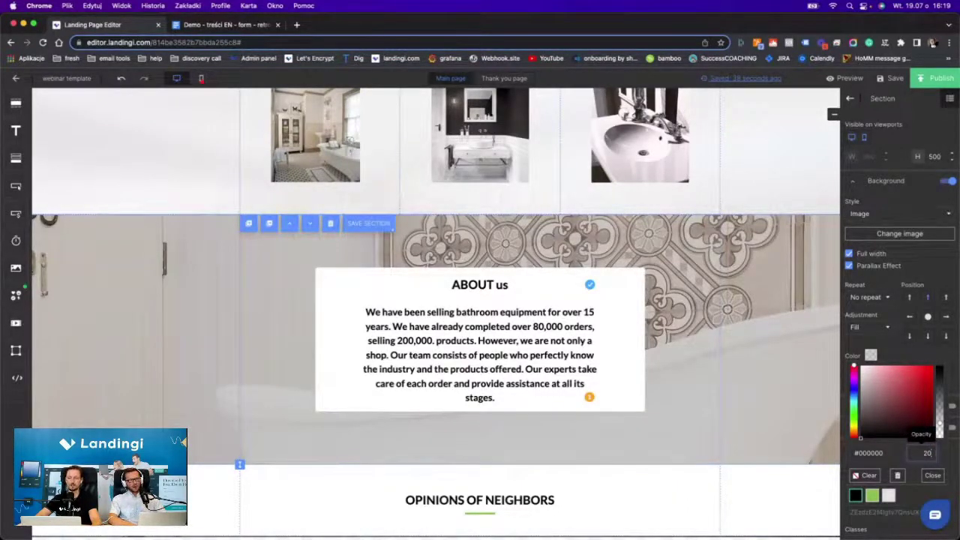
key(BackSpace)
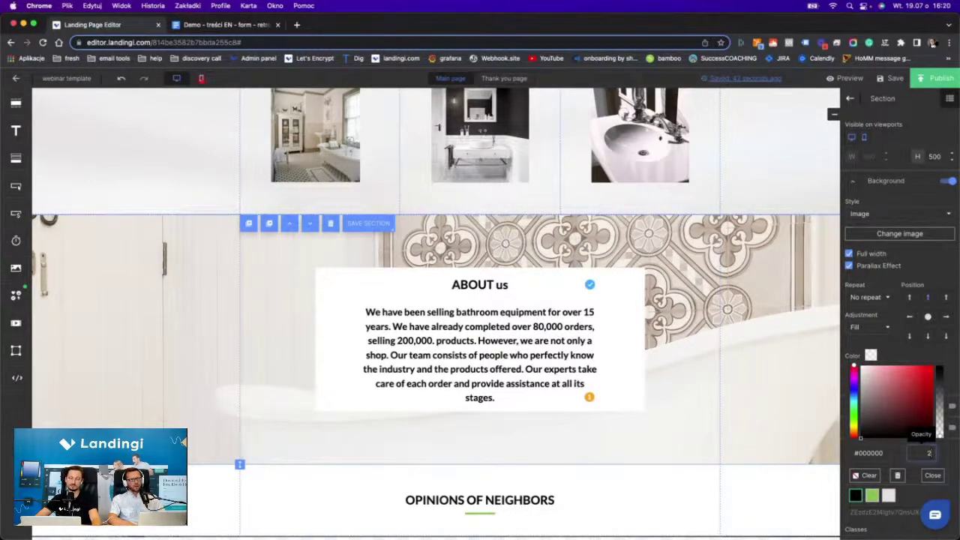
key(BackSpace)
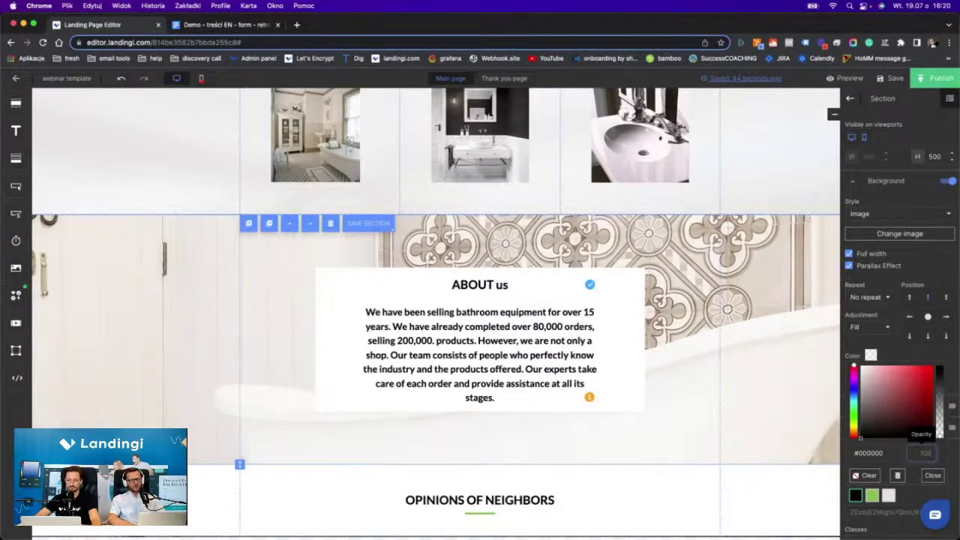
text(20)
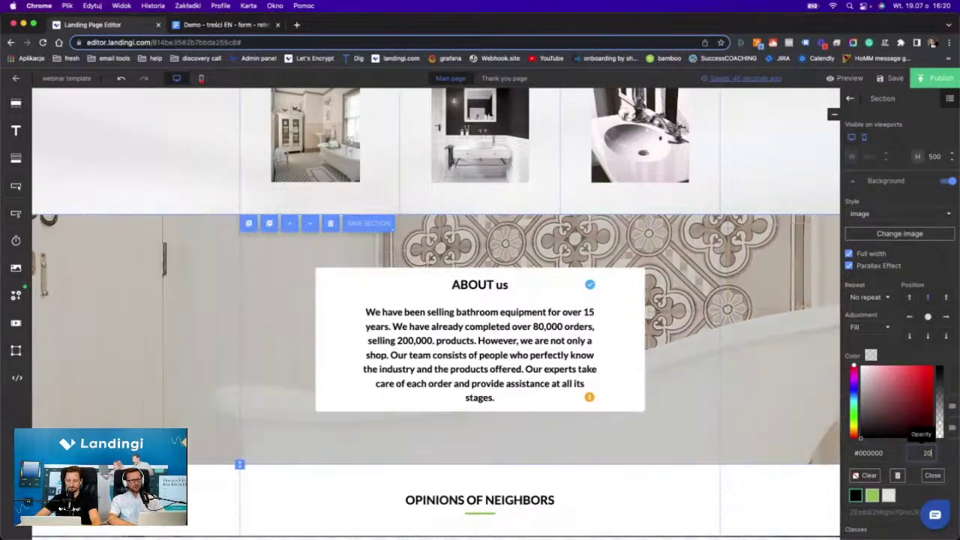
key(BackSpace)
key(BackSpace)
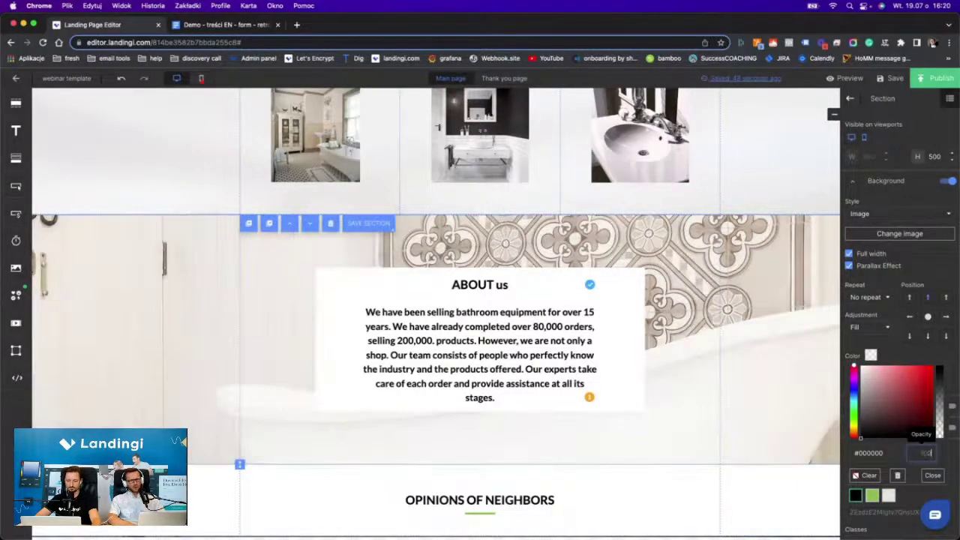
text(30)
key(BackSpace)
key(BackSpace)
text(20)
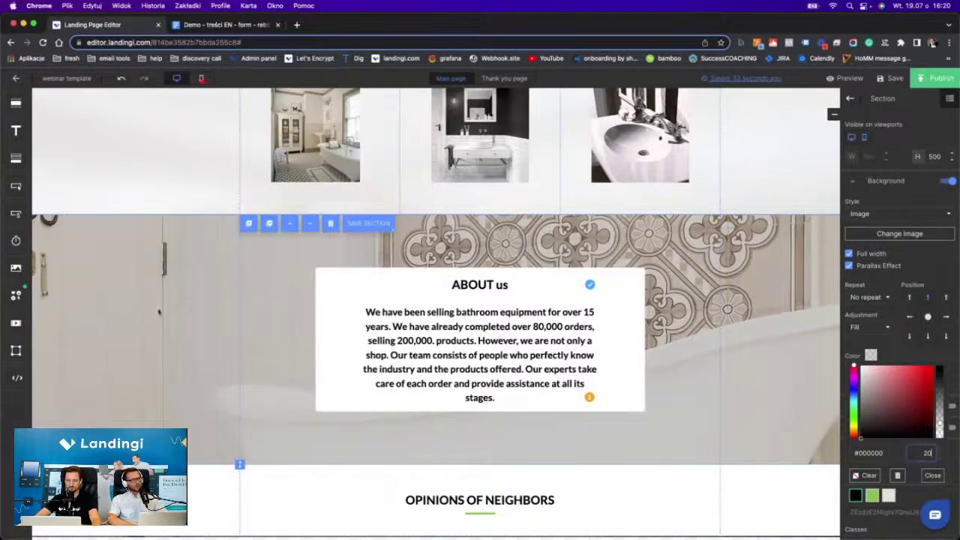
key(BackSpace)
key(BackSpace)
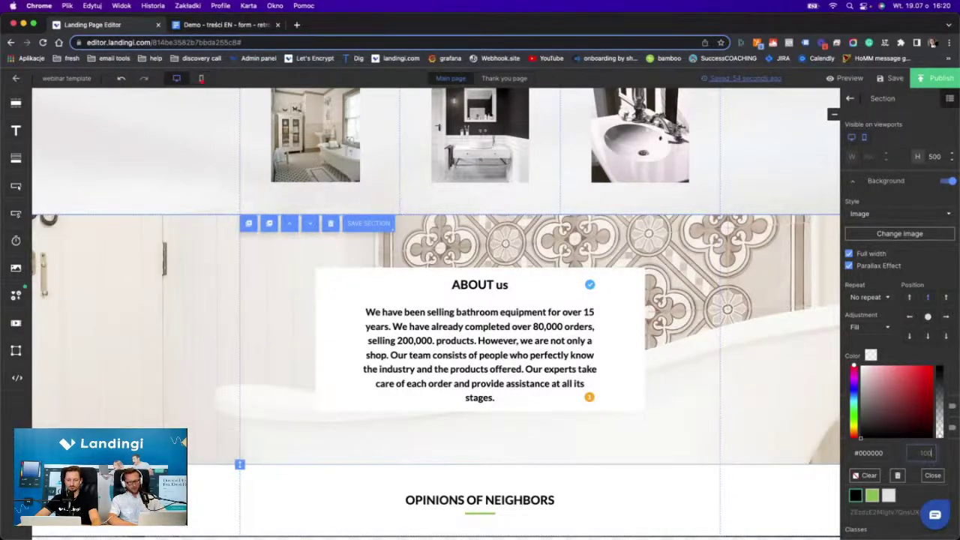
text(15)
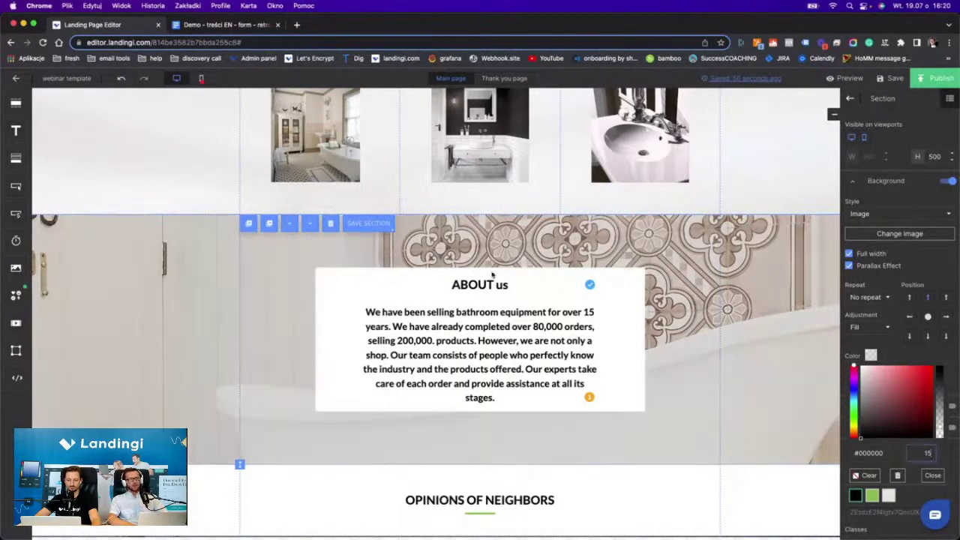
click(932, 474)
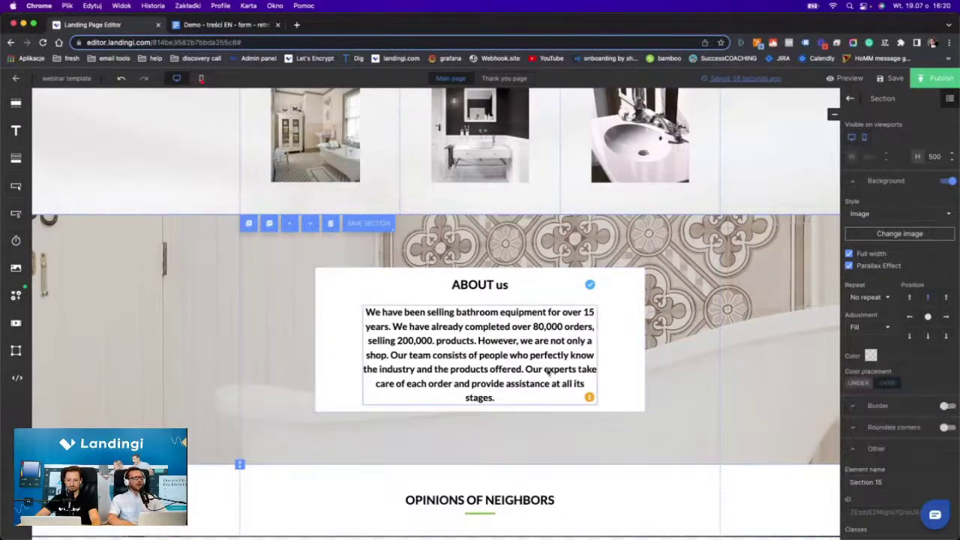
Copy the 'What customers say' line from the content document.
scroll(643, 339, down, 2)
scroll(635, 452, down, 2)
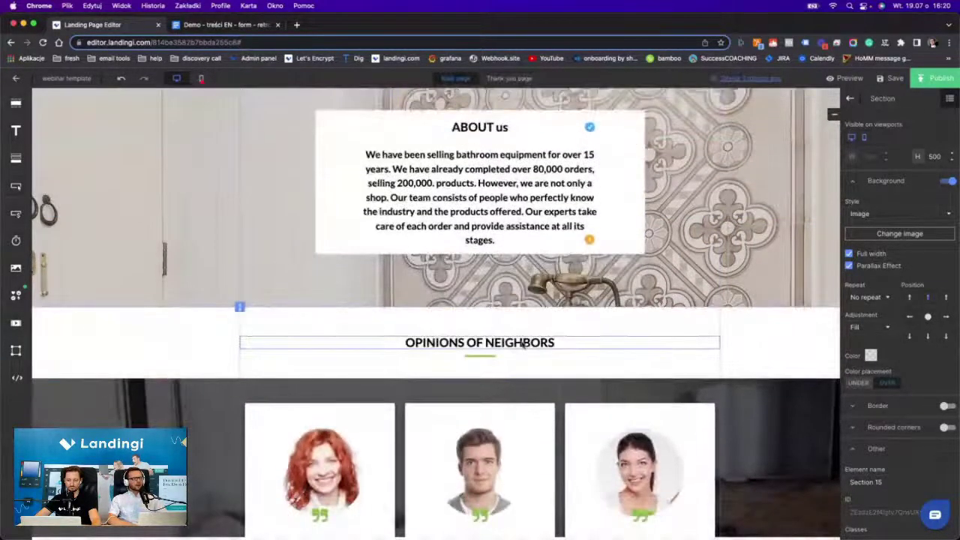
scroll(561, 392, down, 2)
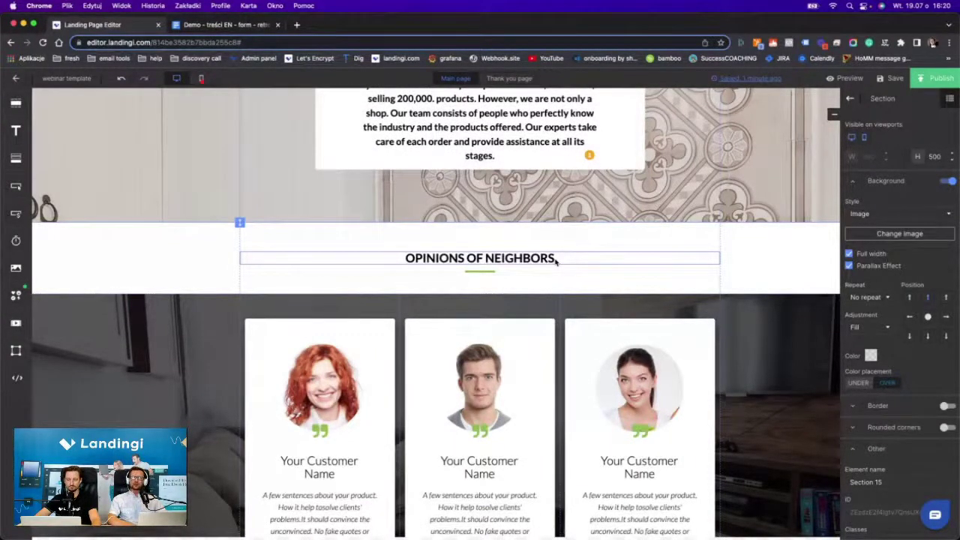
click(259, 25)
scroll(375, 321, down, 3)
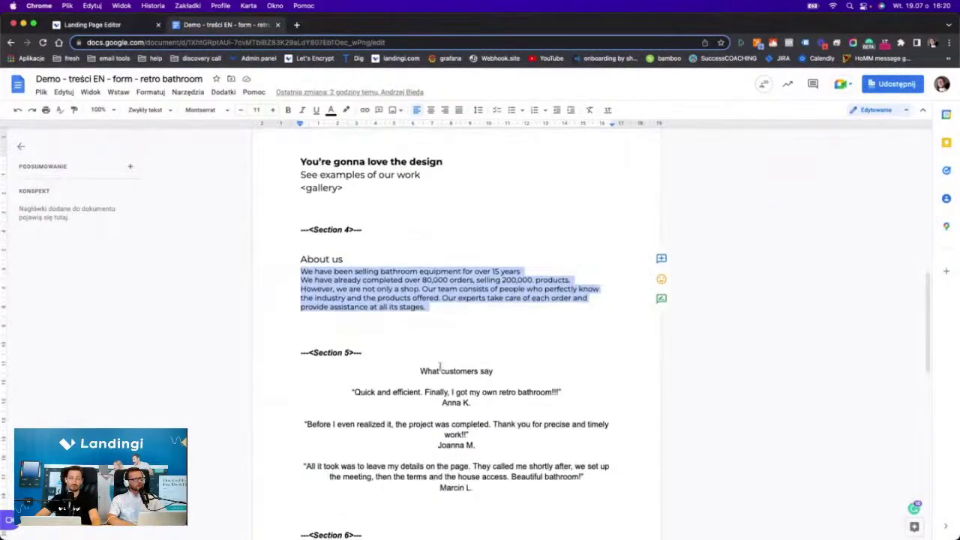
double_click(442, 370)
triple_click(443, 371)
key(super+c)
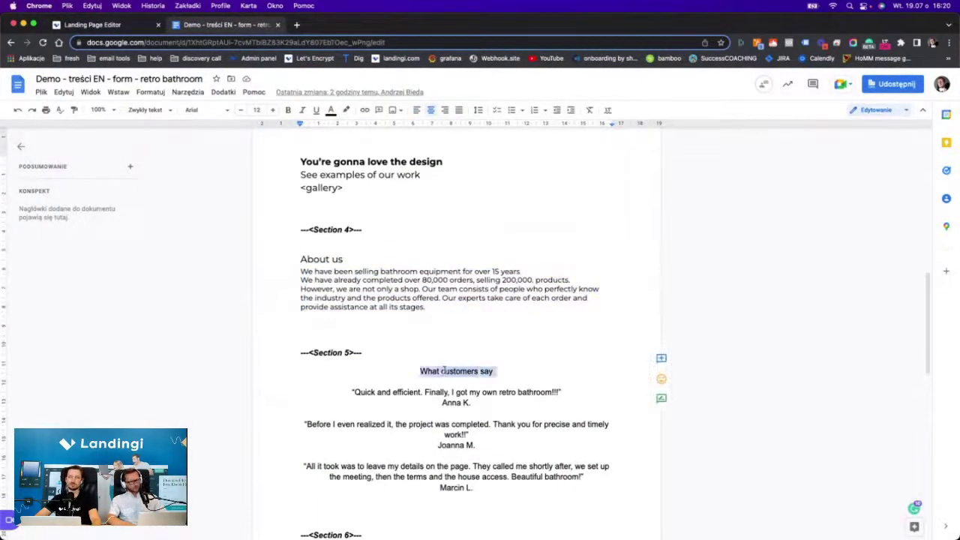
Paste it over the OPINIONS OF NEIGHBORS heading and make it uppercase.
click(120, 24)
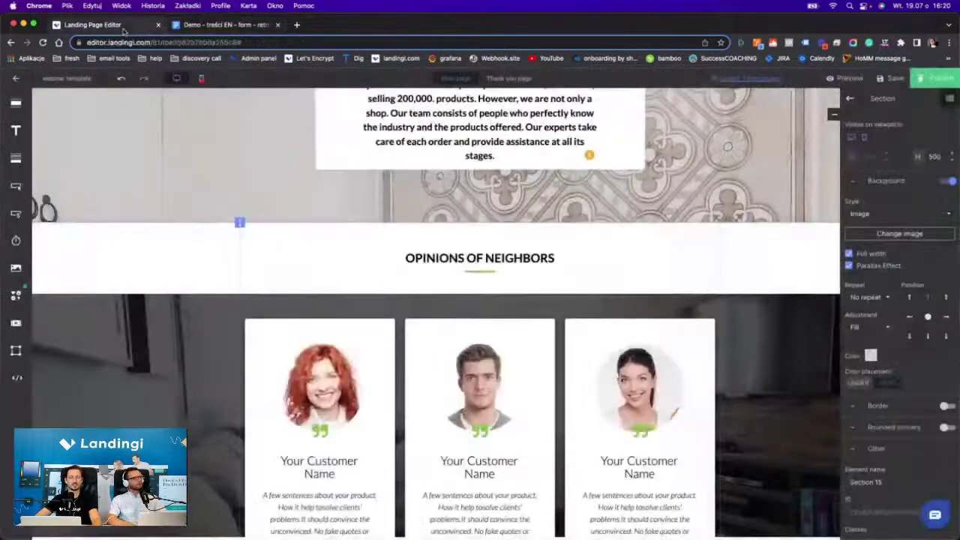
double_click(527, 258)
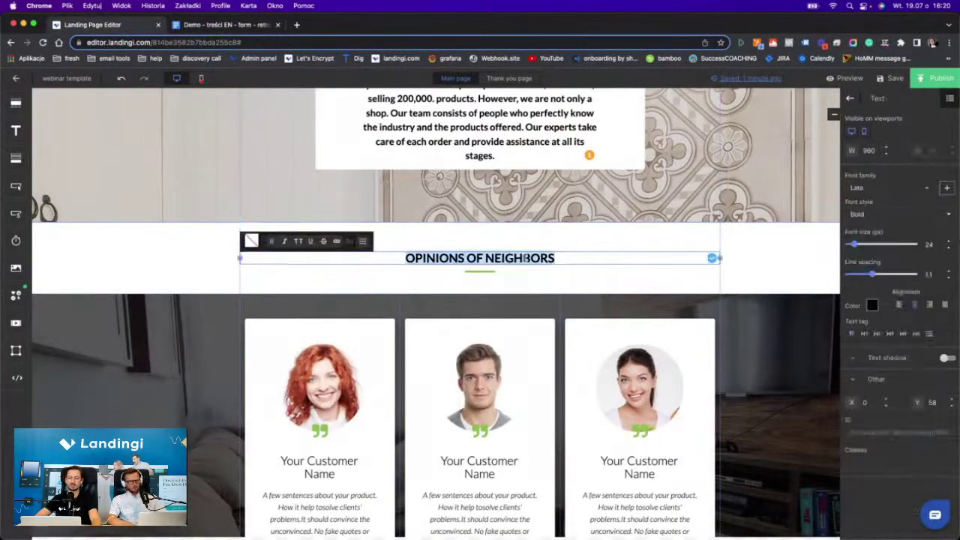
key(super+v)
triple_click(514, 258)
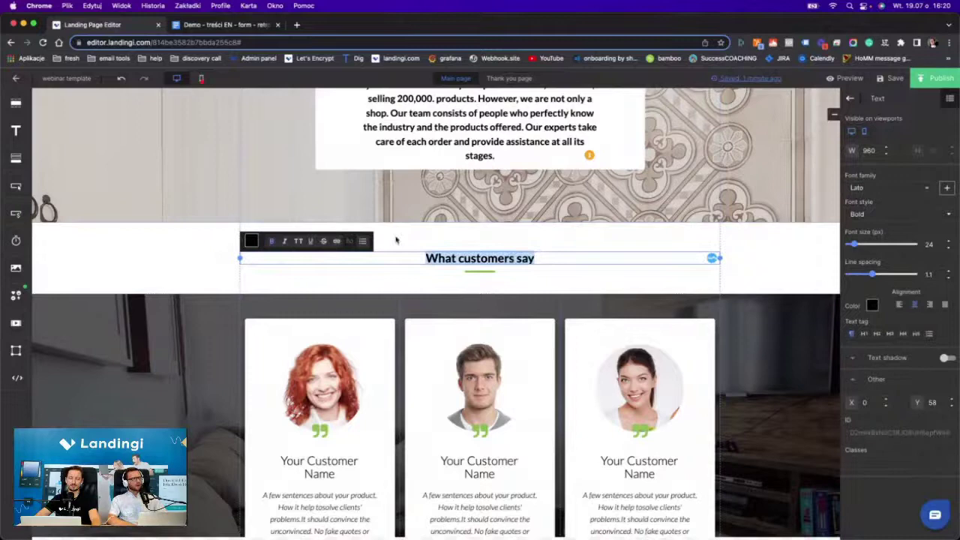
click(299, 240)
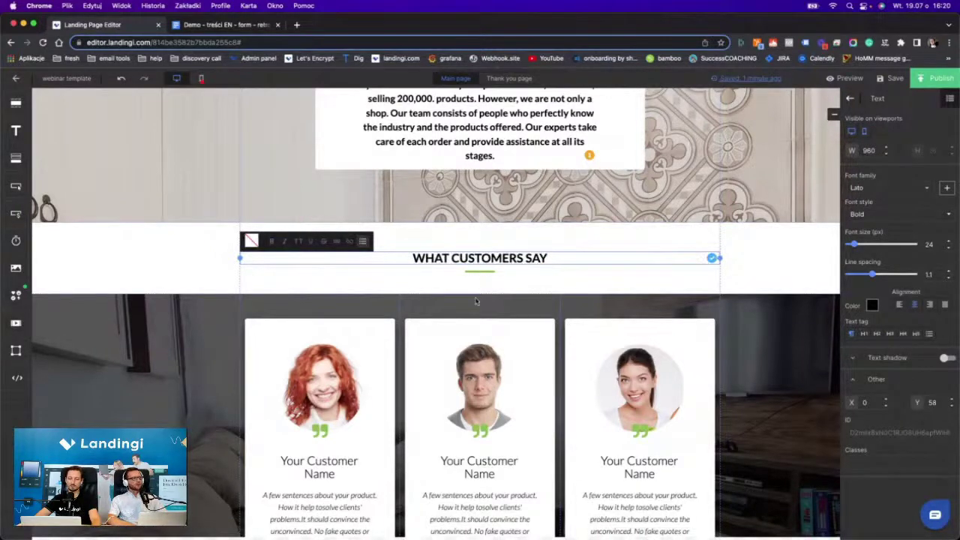
Copy the first reviewer's name line from the content document.
scroll(475, 301, down, 4)
key(ctrl+Tab)
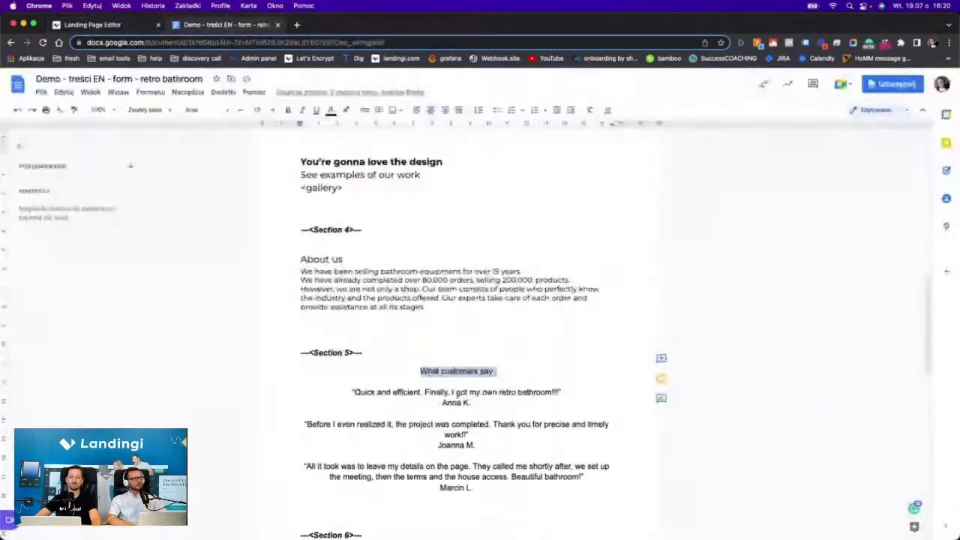
triple_click(450, 393)
triple_click(457, 402)
key(super+c)
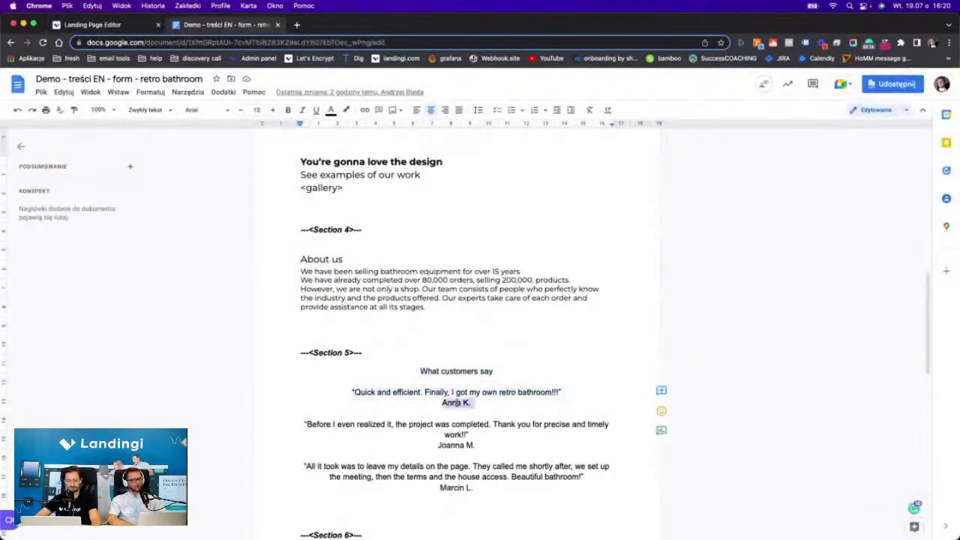
Paste the first reviewer's name into the first testimonial card.
click(105, 23)
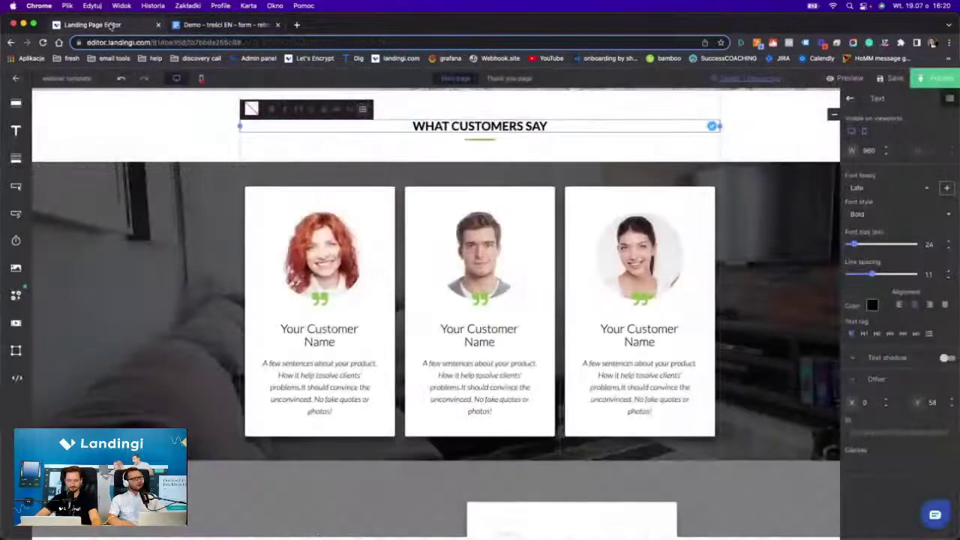
double_click(306, 326)
key(super+v)
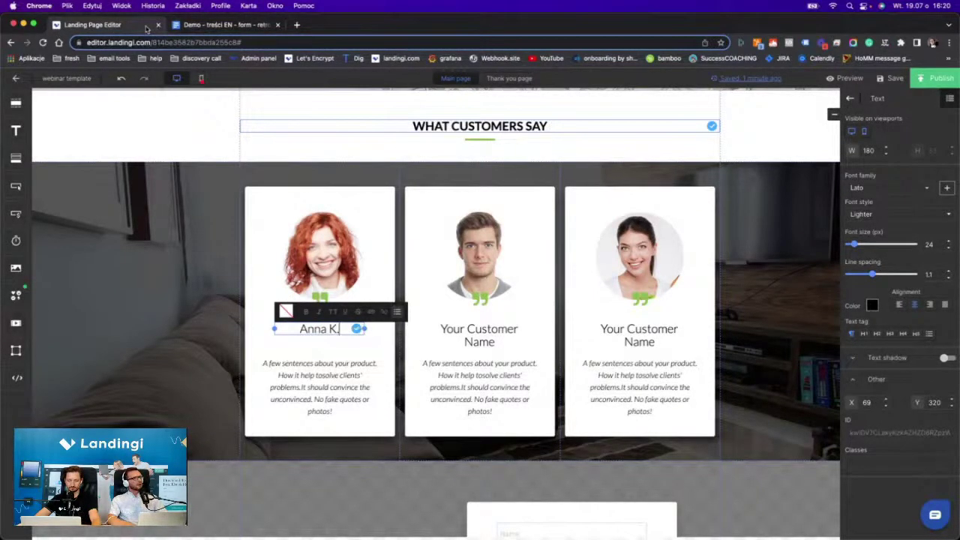
Copy the second reviewer's name and paste it into the third card.
click(196, 25)
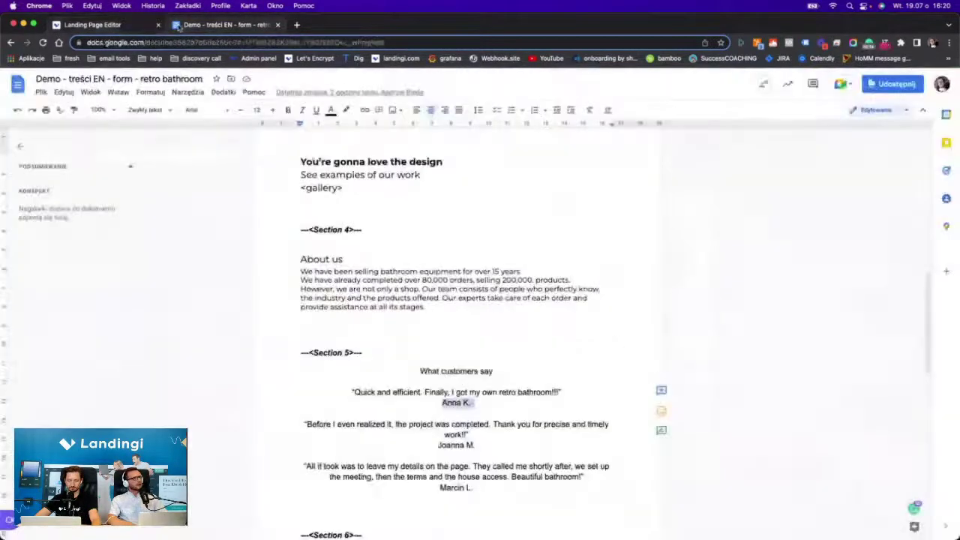
triple_click(453, 445)
key(super+c)
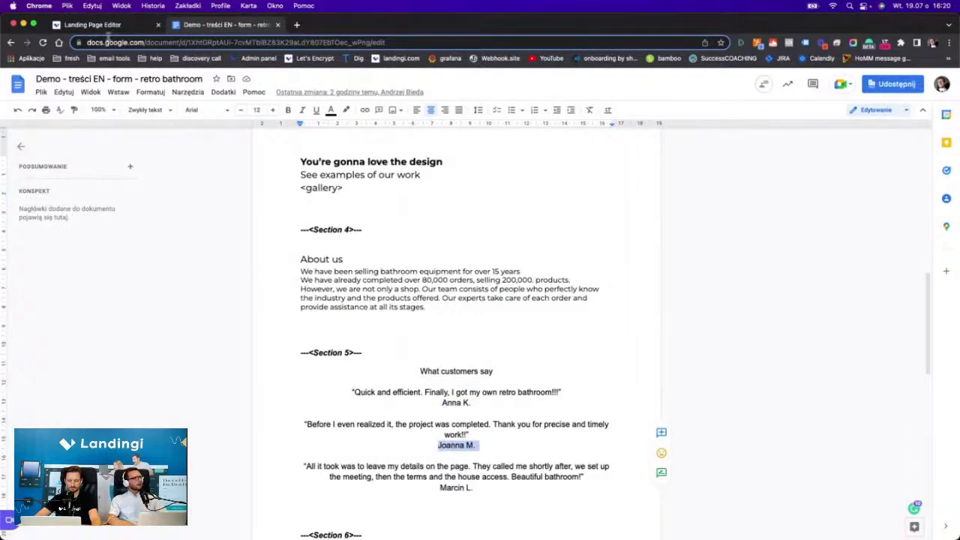
click(94, 25)
double_click(628, 330)
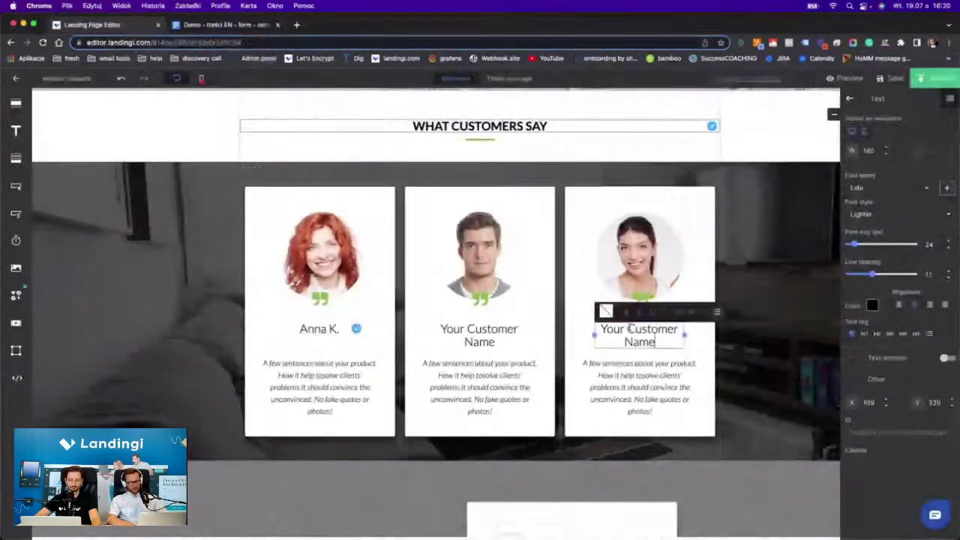
key(super+a)
key(super+v)
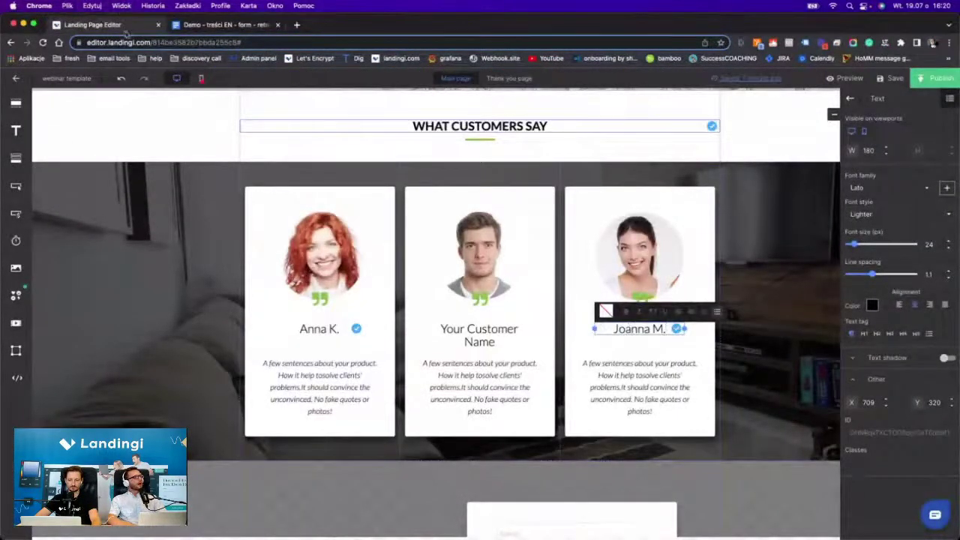
click(200, 24)
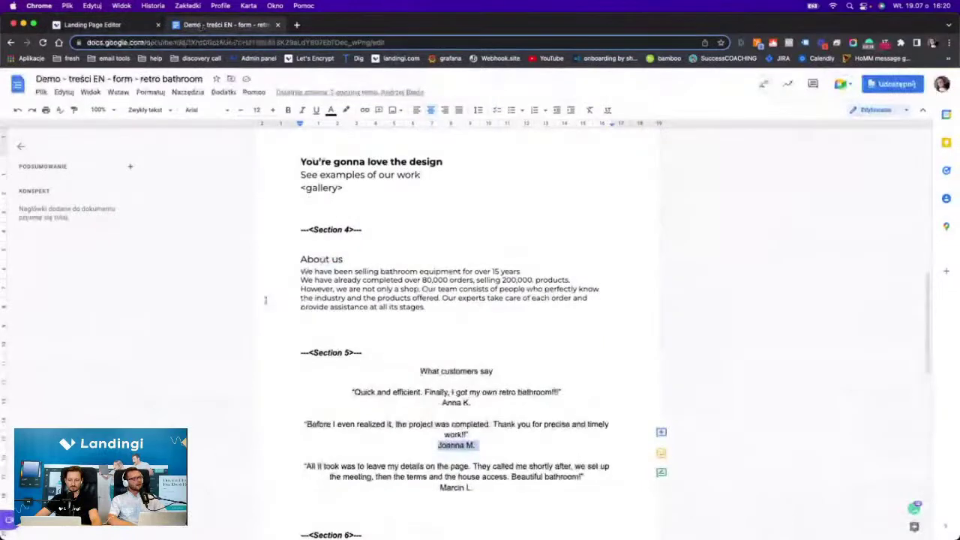
triple_click(468, 487)
key(super+c)
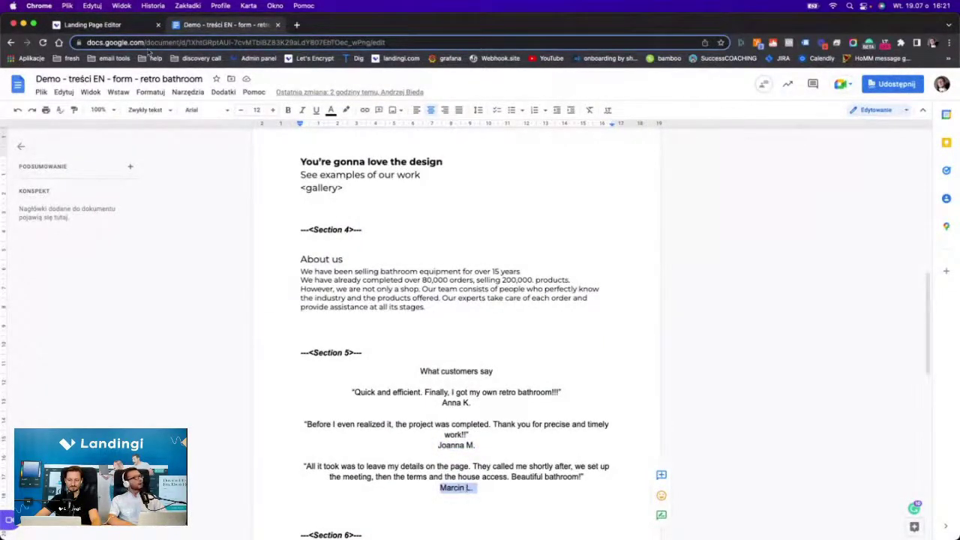
click(105, 24)
click(488, 334)
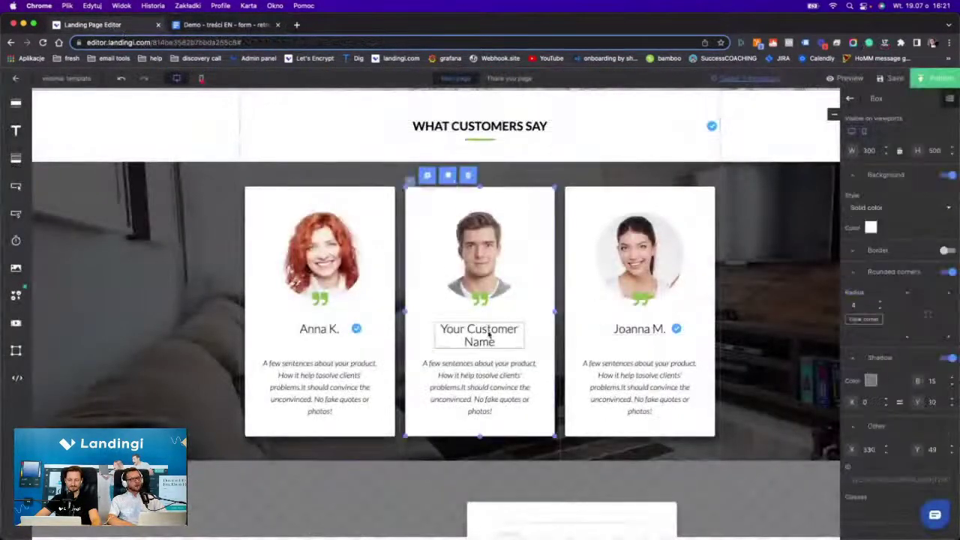
double_click(487, 334)
key(super+v)
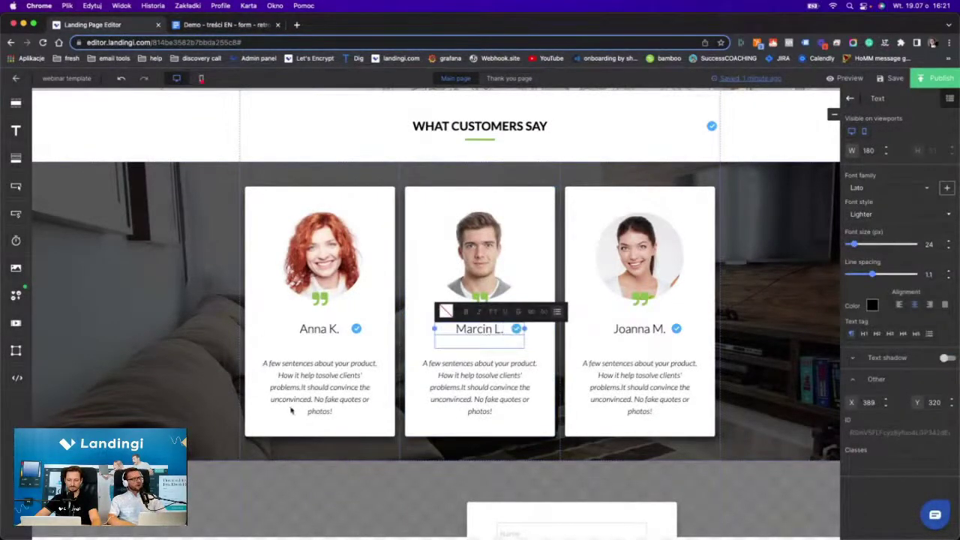
click(291, 410)
click(294, 394)
Replace Anna's placeholder description with her quote from the content document.
double_click(298, 364)
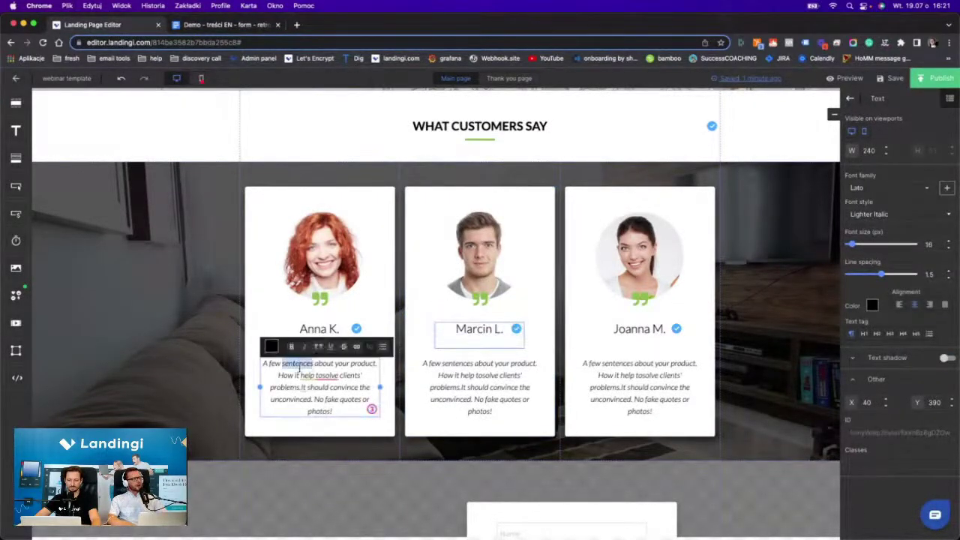
click(305, 368)
key(super+a)
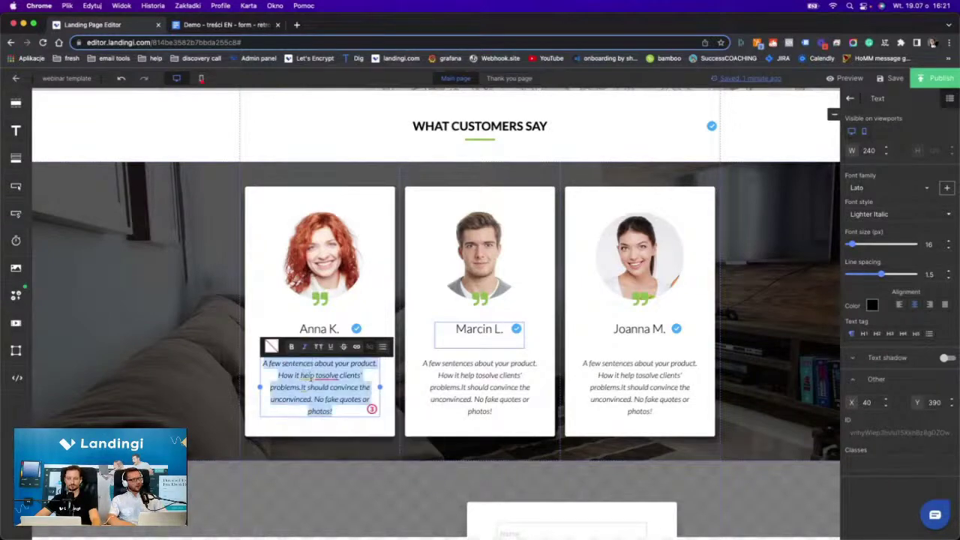
click(183, 25)
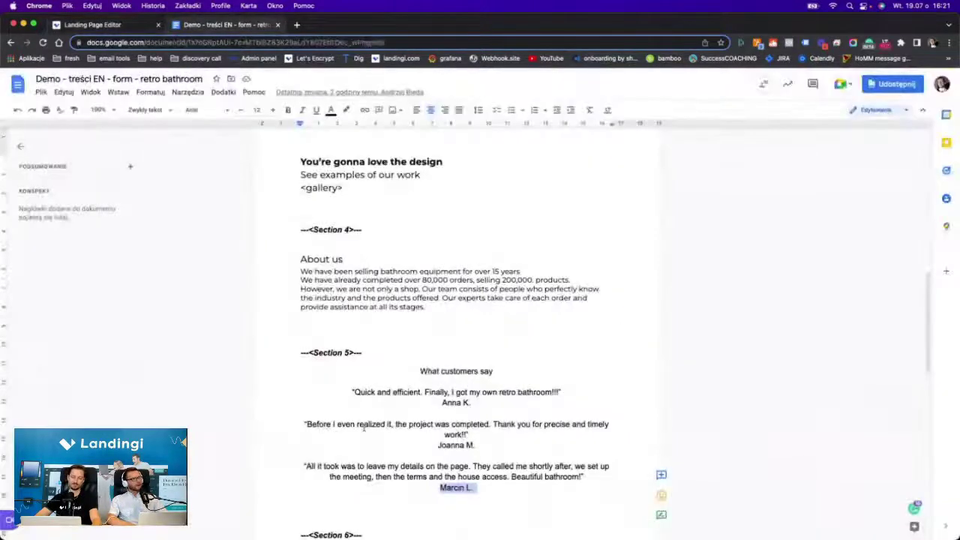
triple_click(375, 391)
key(super+c)
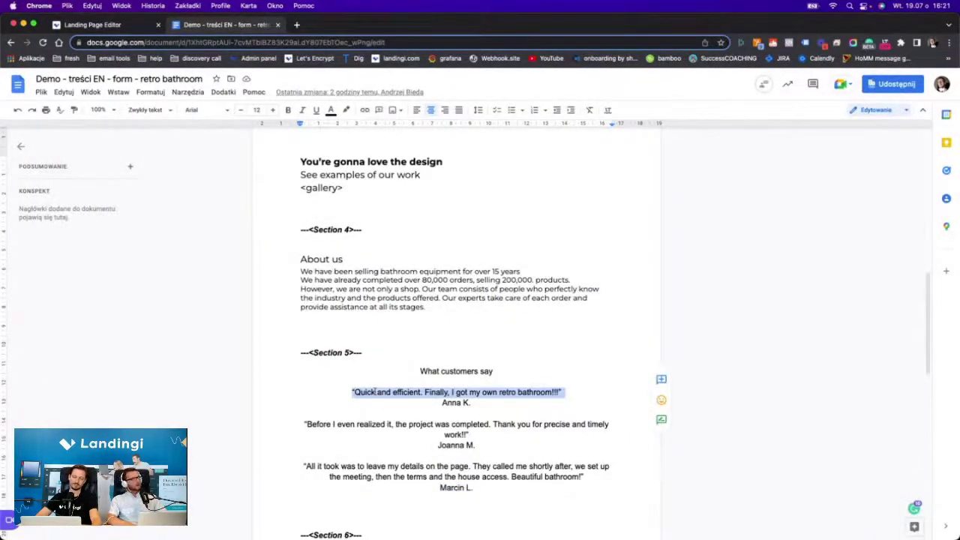
click(91, 25)
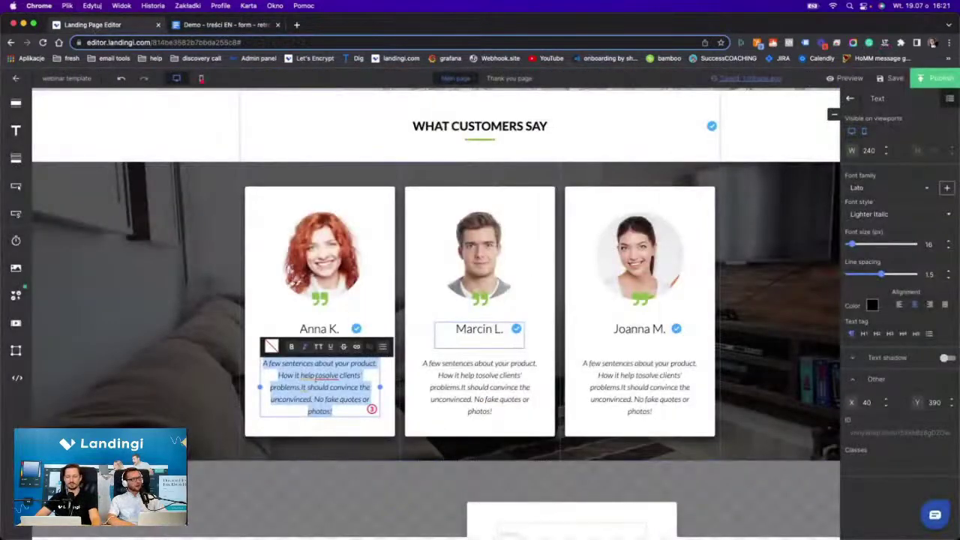
key(super+v)
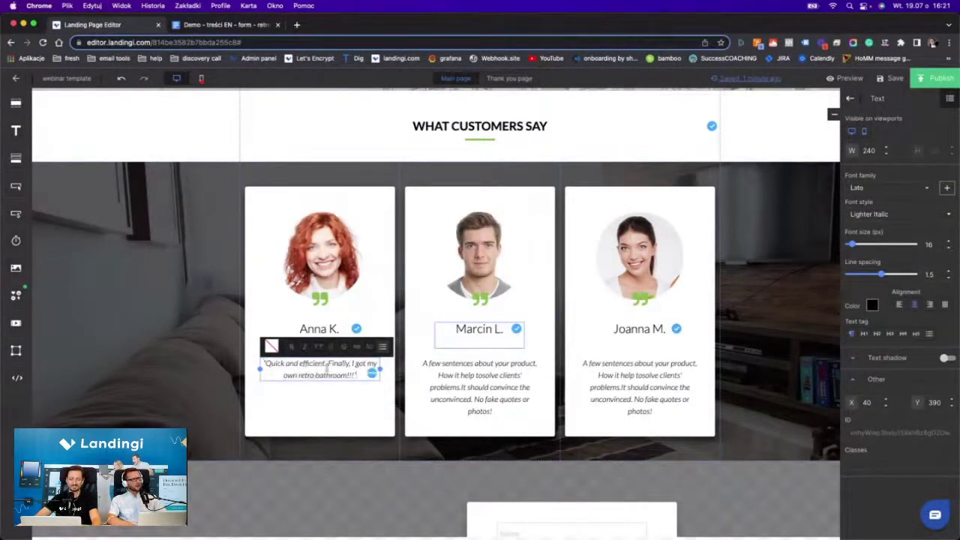
Copy Marcin's 'All it took' quote from the content document.
click(480, 386)
double_click(479, 386)
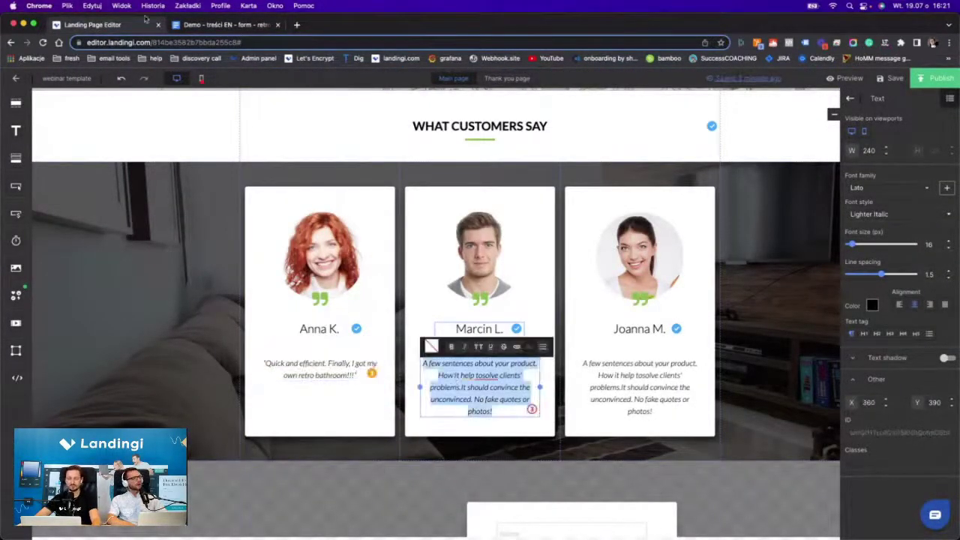
click(187, 24)
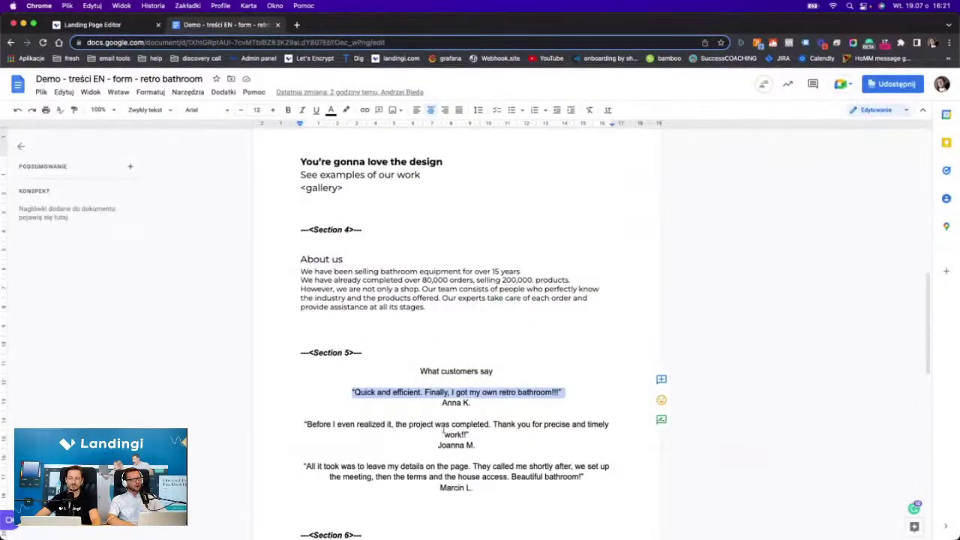
triple_click(412, 424)
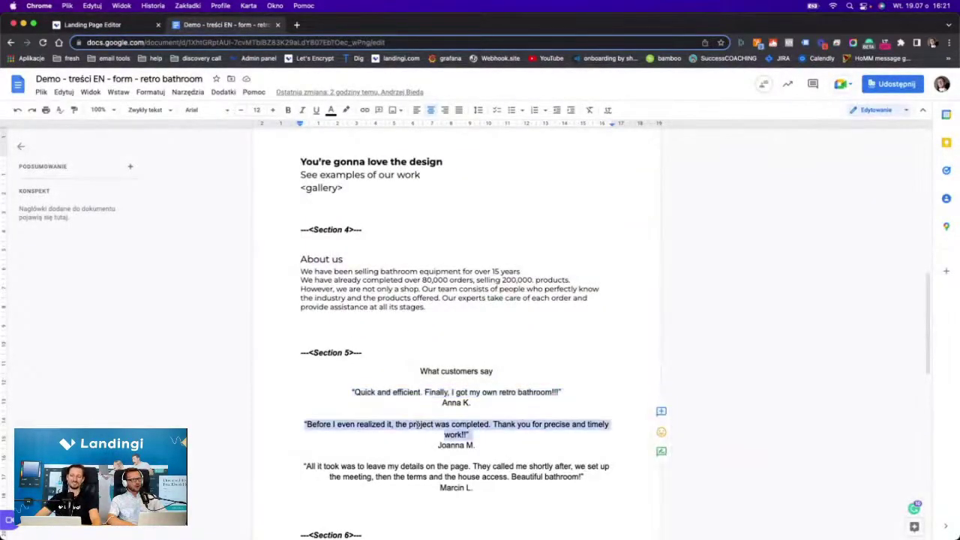
click(92, 25)
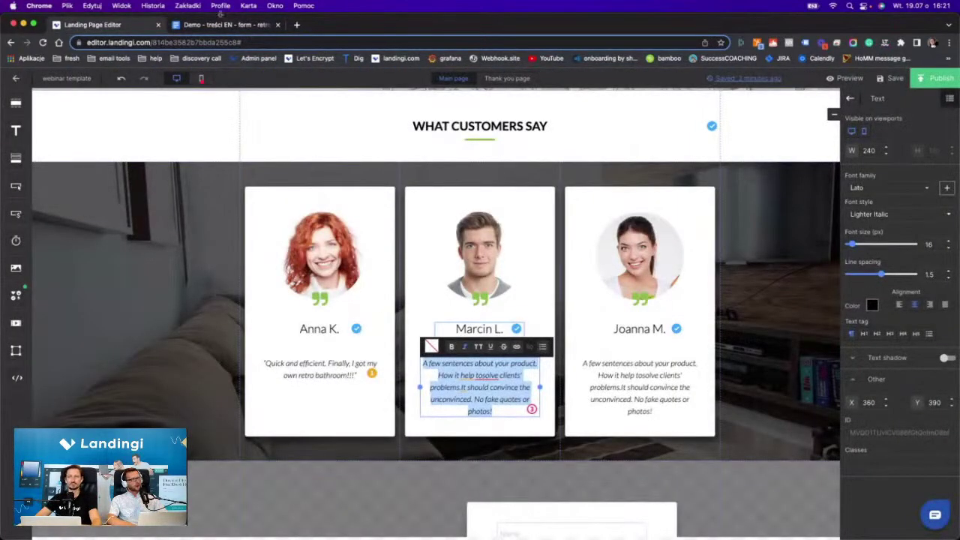
click(223, 25)
triple_click(431, 470)
key(super+c)
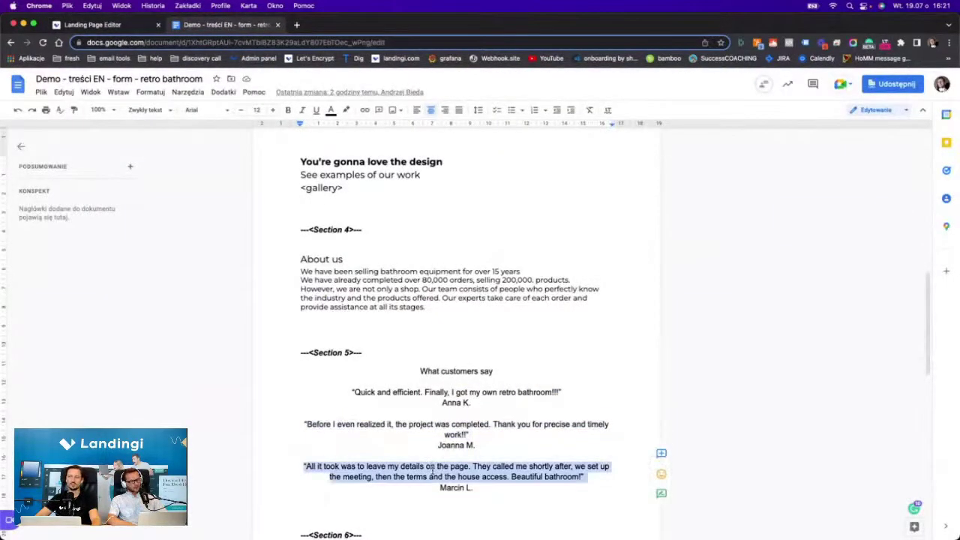
click(94, 25)
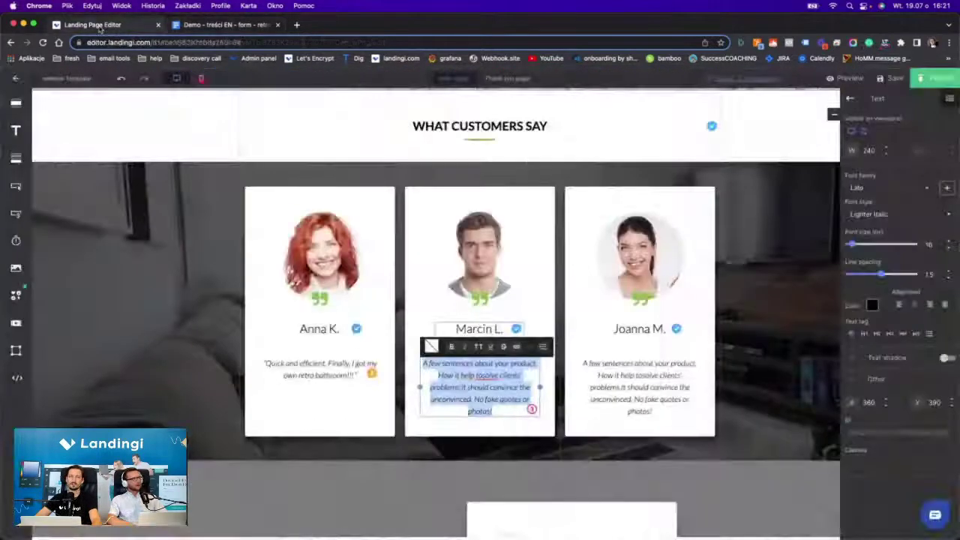
Paste the 'All it took' quote into Marcin's card, undoing a mistaken paste into Joanna's.
click(621, 375)
triple_click(622, 374)
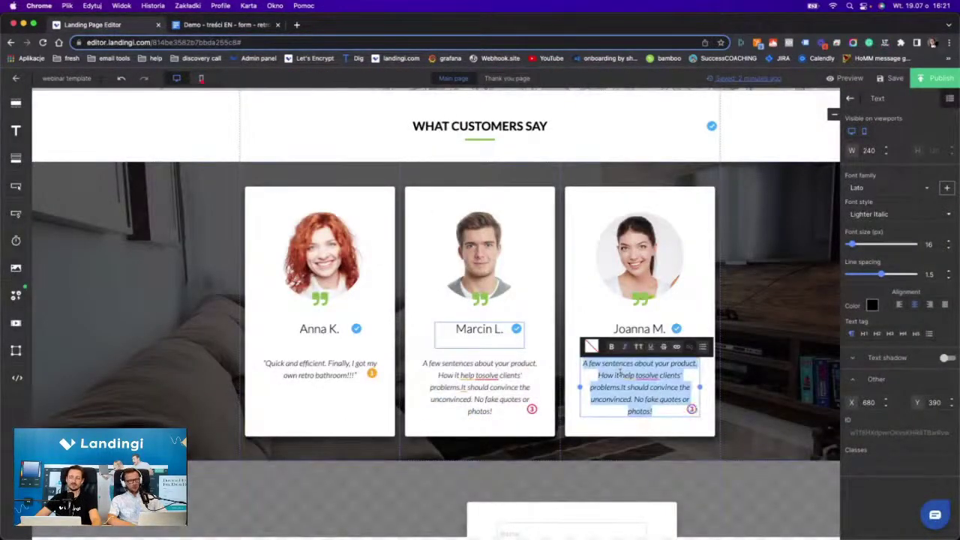
key(super+v)
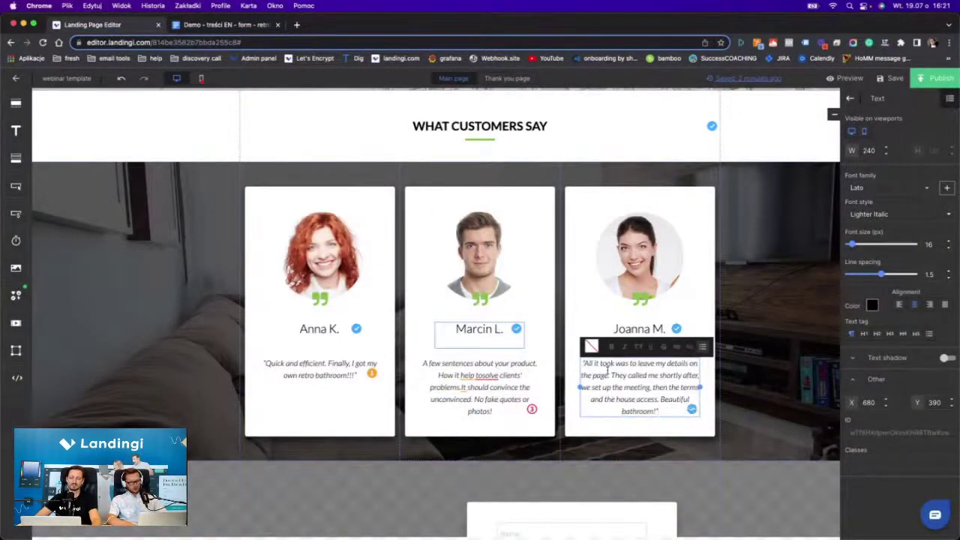
key(super+z)
click(515, 373)
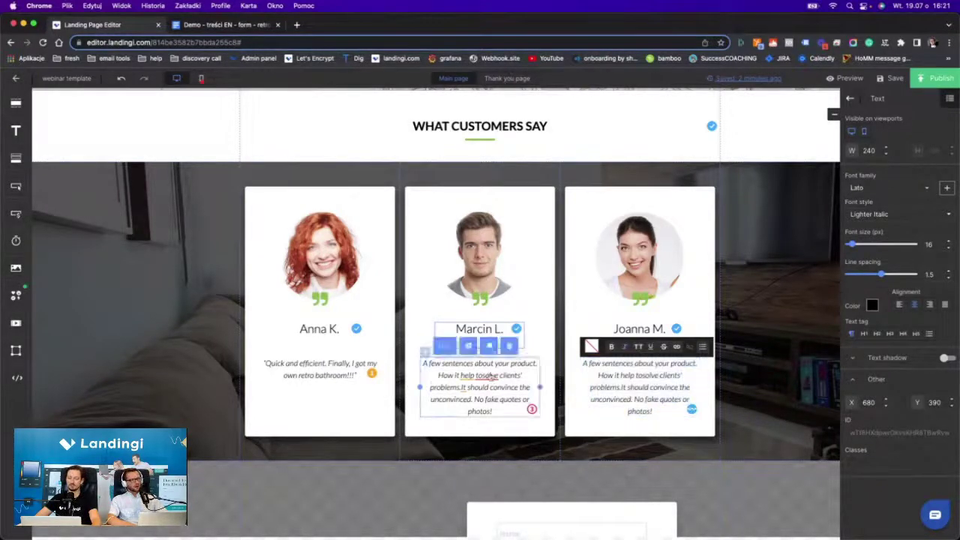
triple_click(515, 373)
key(super+v)
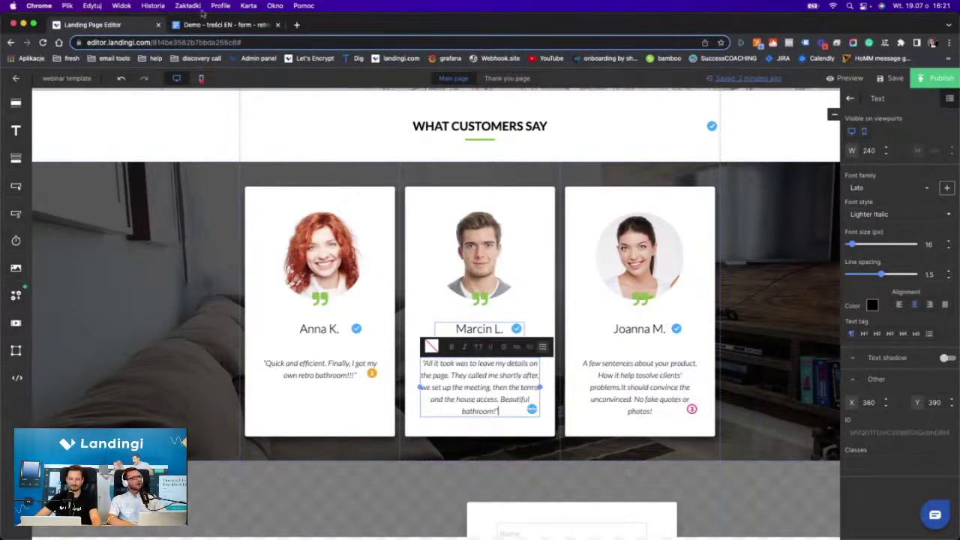
Replace Joanna's placeholder quote with her quote from the content document.
click(203, 23)
click(409, 424)
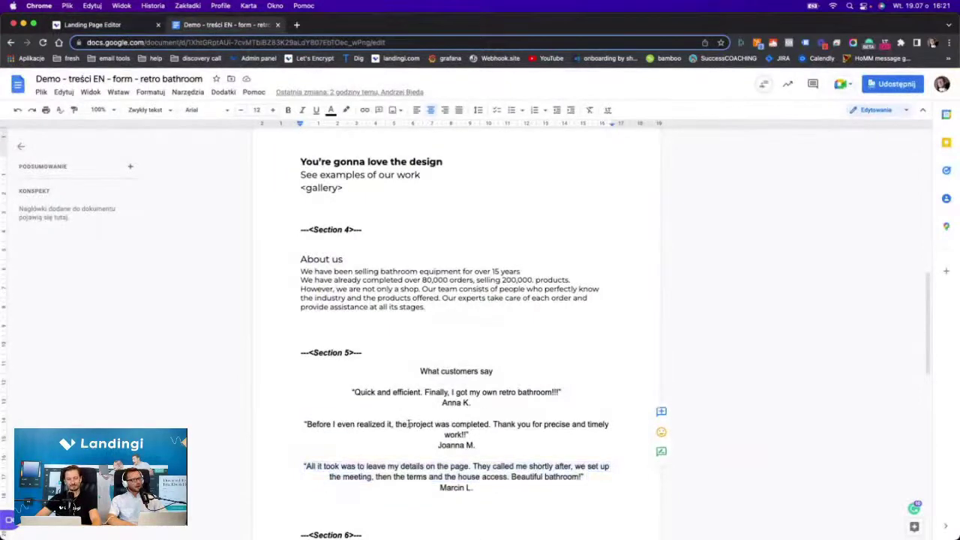
triple_click(408, 424)
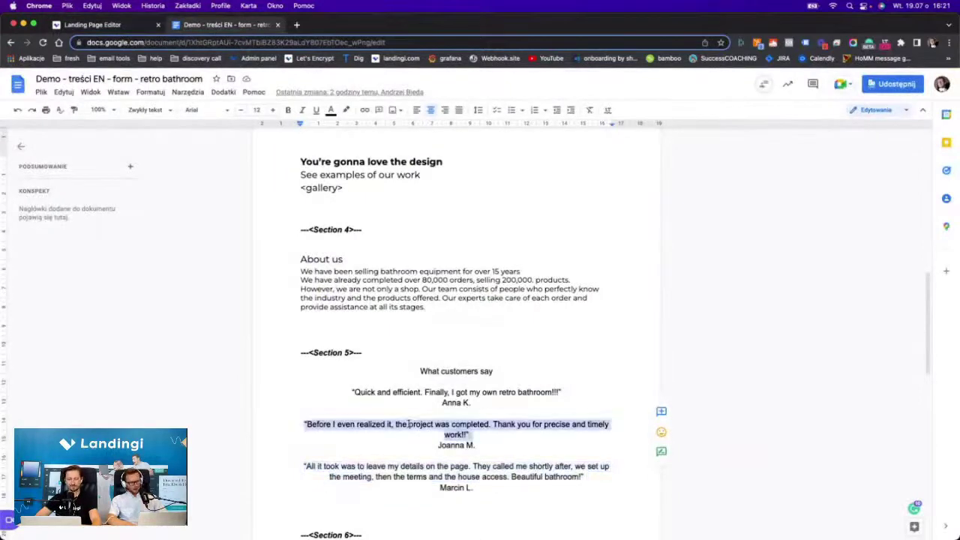
click(85, 25)
click(660, 389)
triple_click(658, 386)
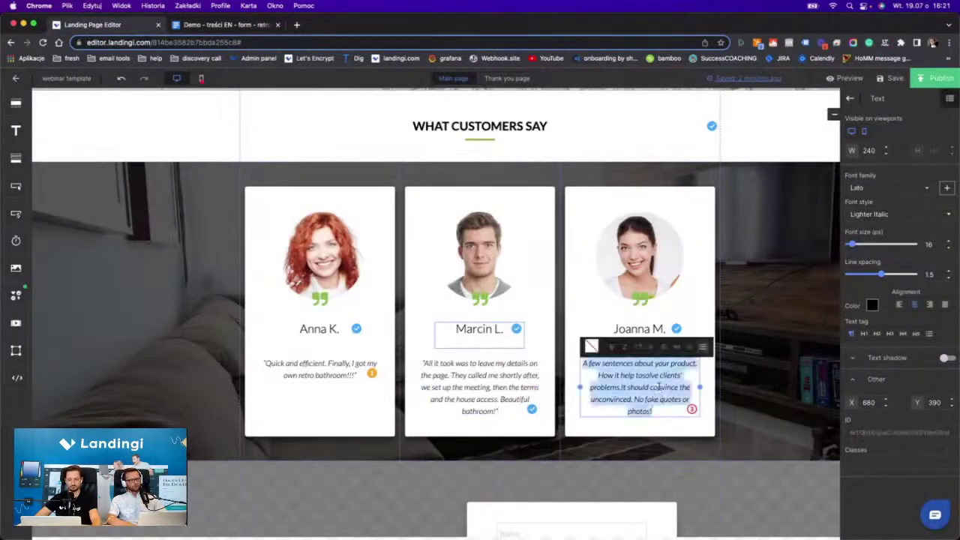
text("Before I even realized it, the project was completed. Thank you for precise and timely work!")
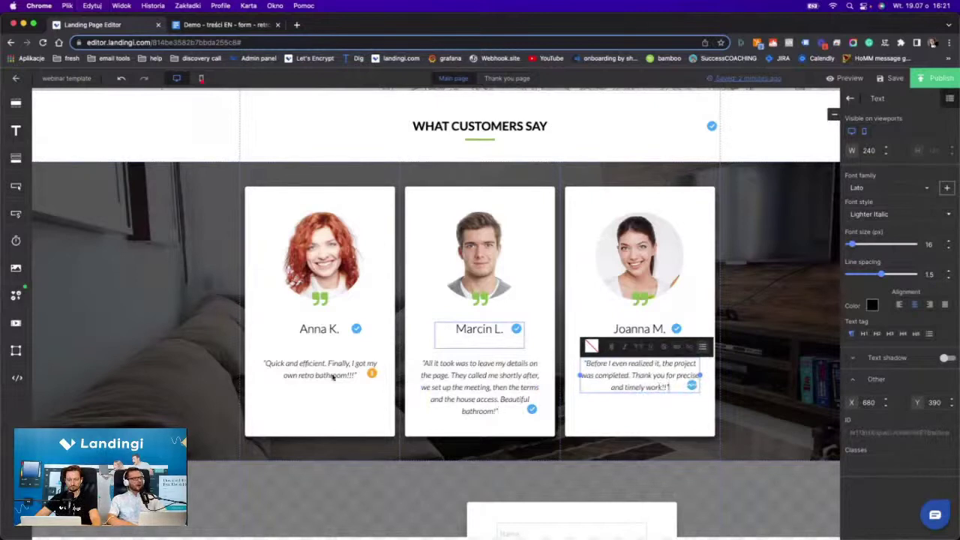
Nudge the three quote boxes so they line up.
click(327, 383)
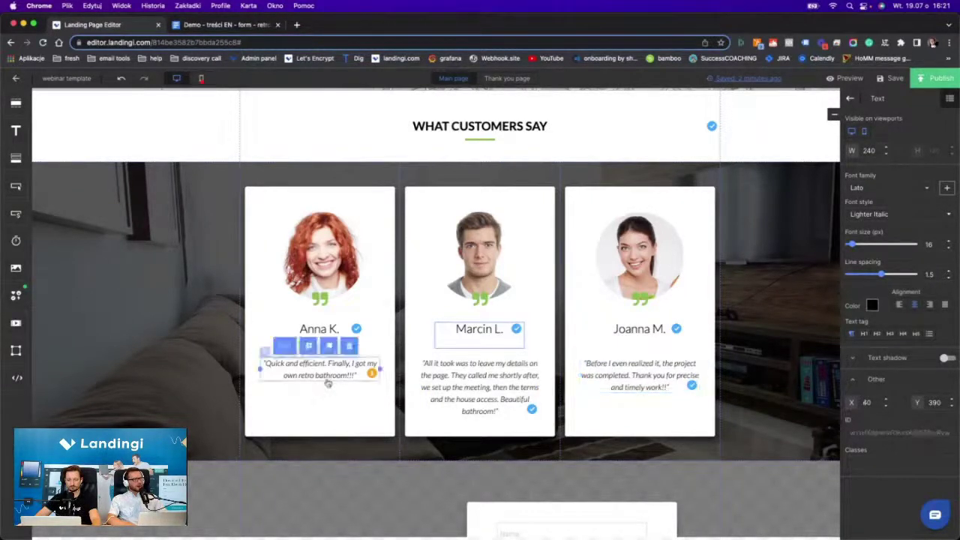
drag(322, 375, 323, 381)
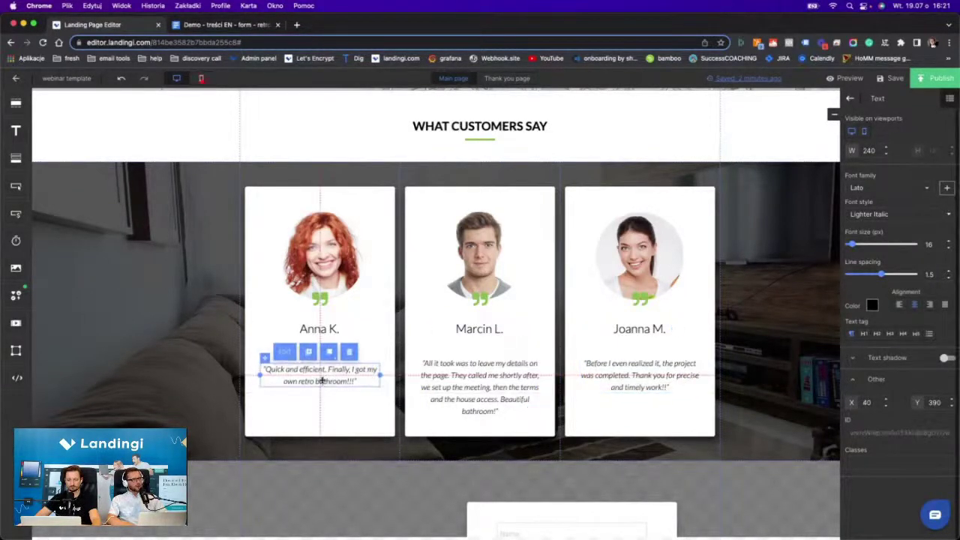
drag(447, 393, 447, 381)
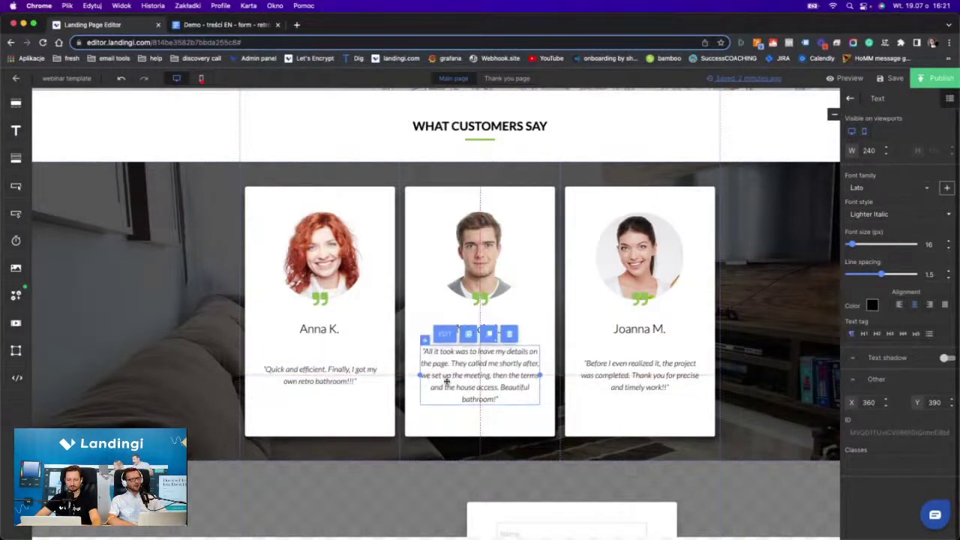
drag(655, 374, 654, 370)
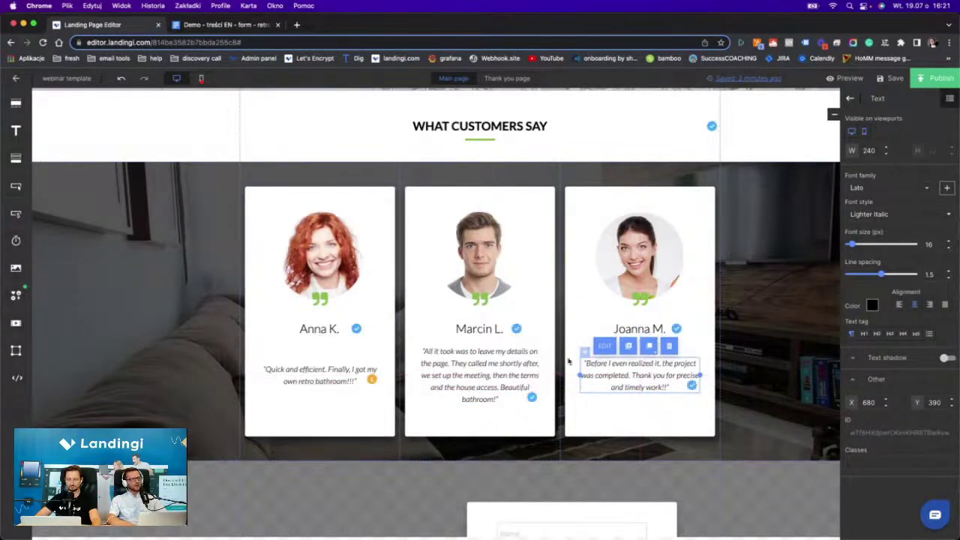
Switch the testimonials section background to solid colour with the green preset #8cba50.
scroll(771, 228, up, 5)
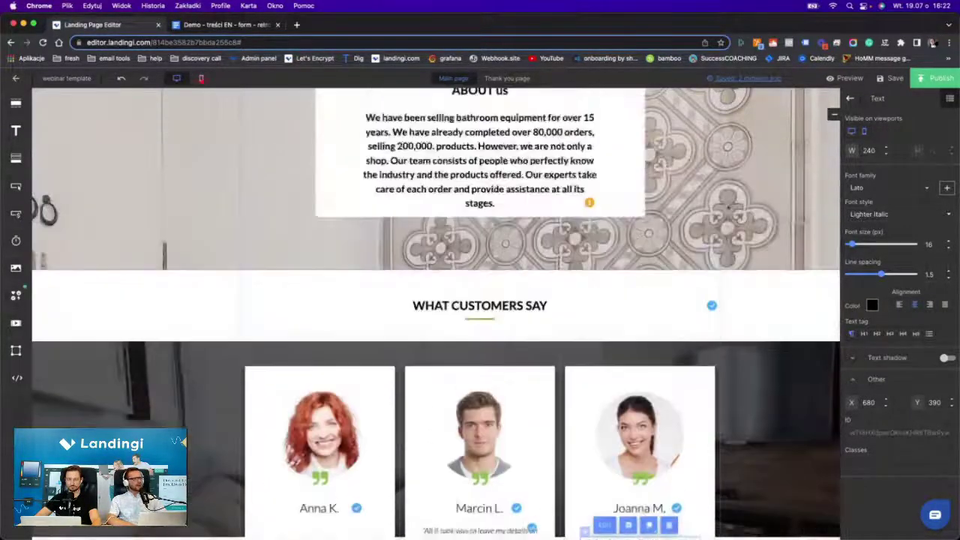
scroll(598, 231, down, 3)
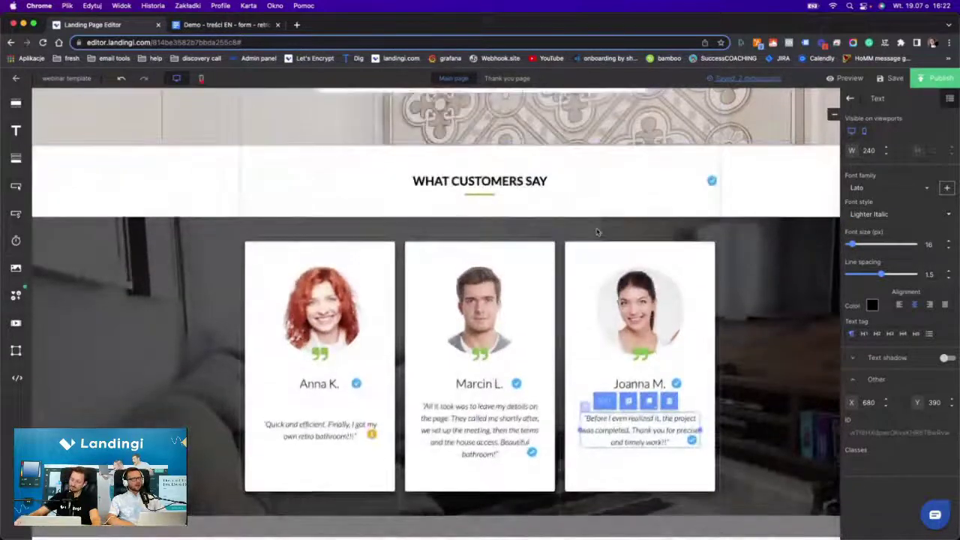
scroll(597, 231, down, 3)
scroll(764, 252, up, 5)
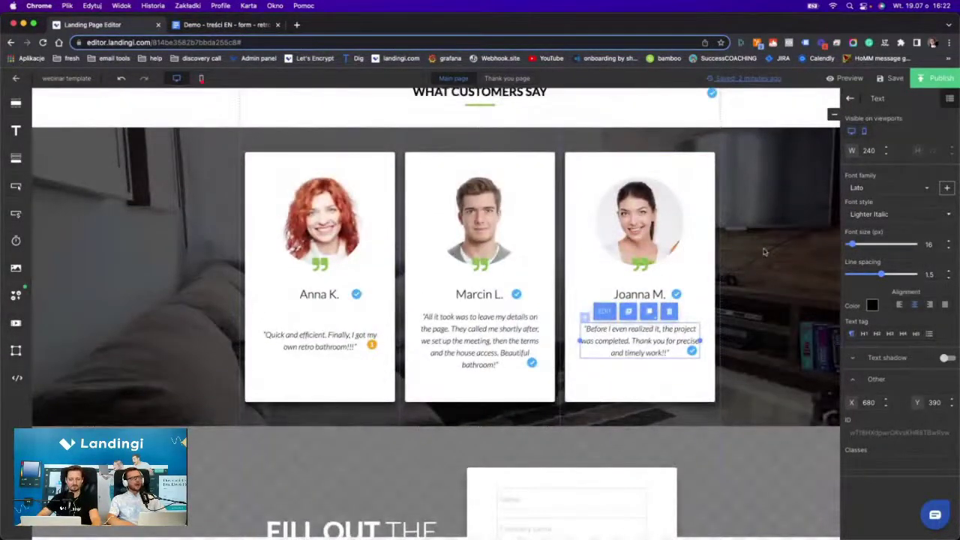
scroll(764, 252, up, 10)
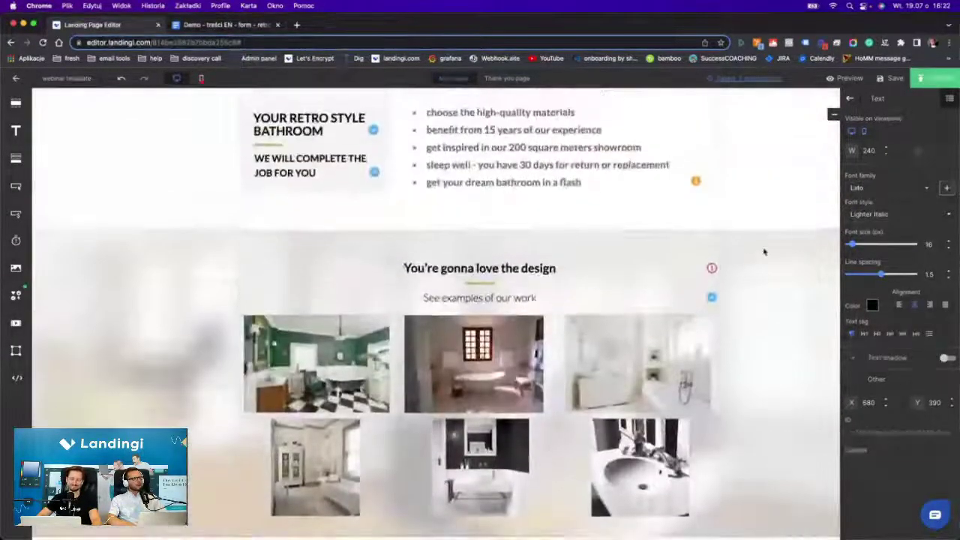
scroll(791, 197, down, 15)
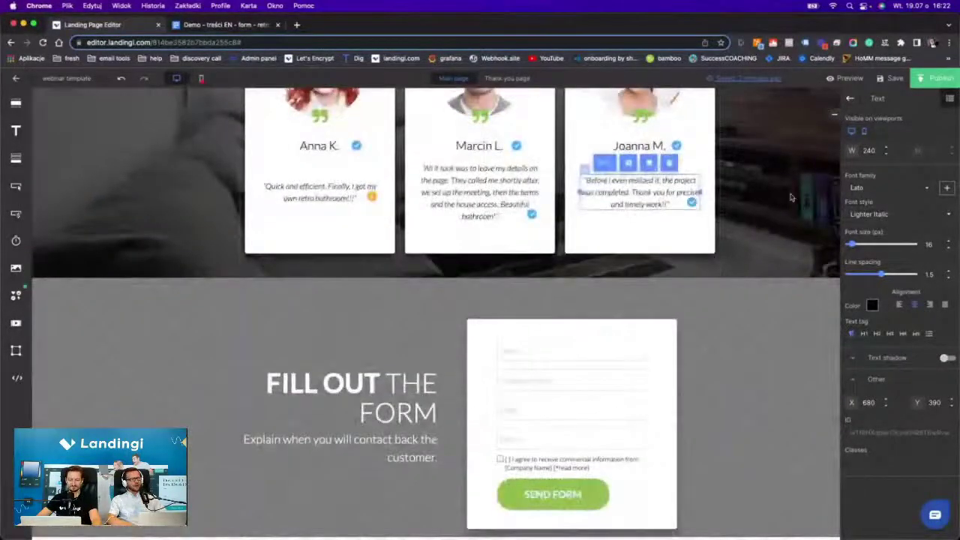
scroll(790, 197, up, 2)
click(791, 197)
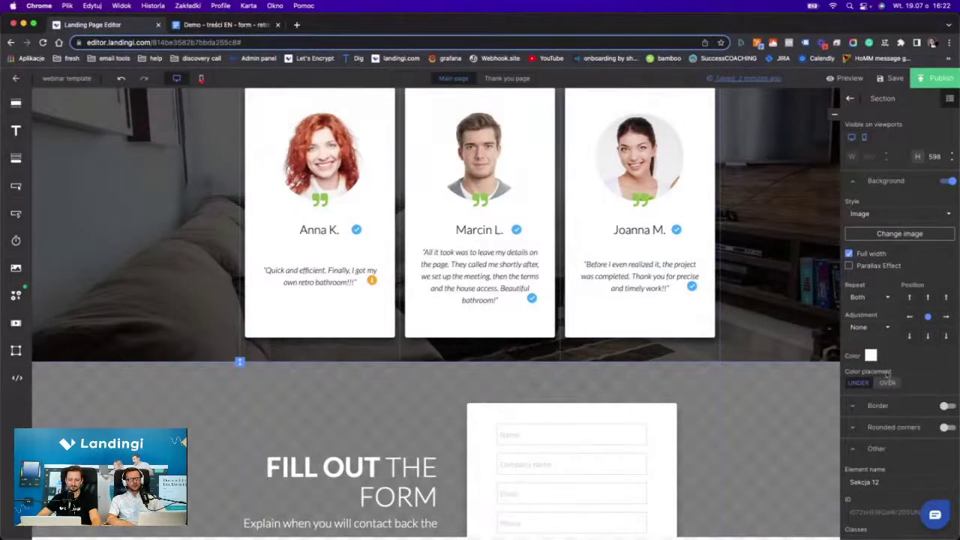
click(870, 356)
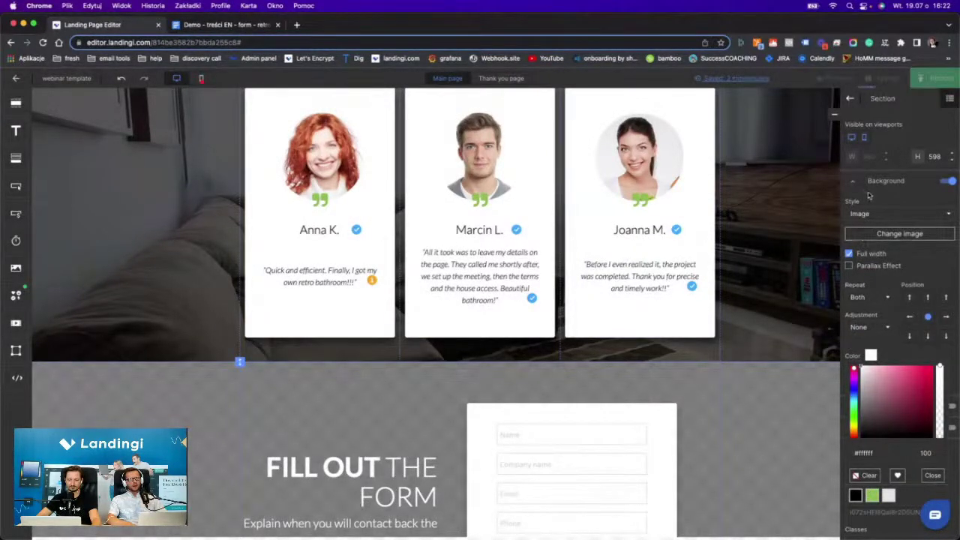
click(865, 215)
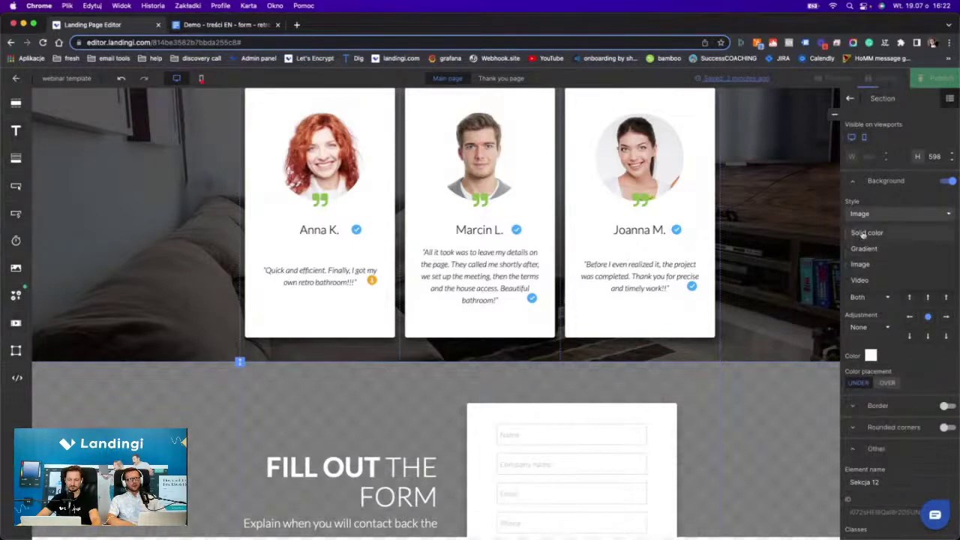
click(870, 233)
click(869, 246)
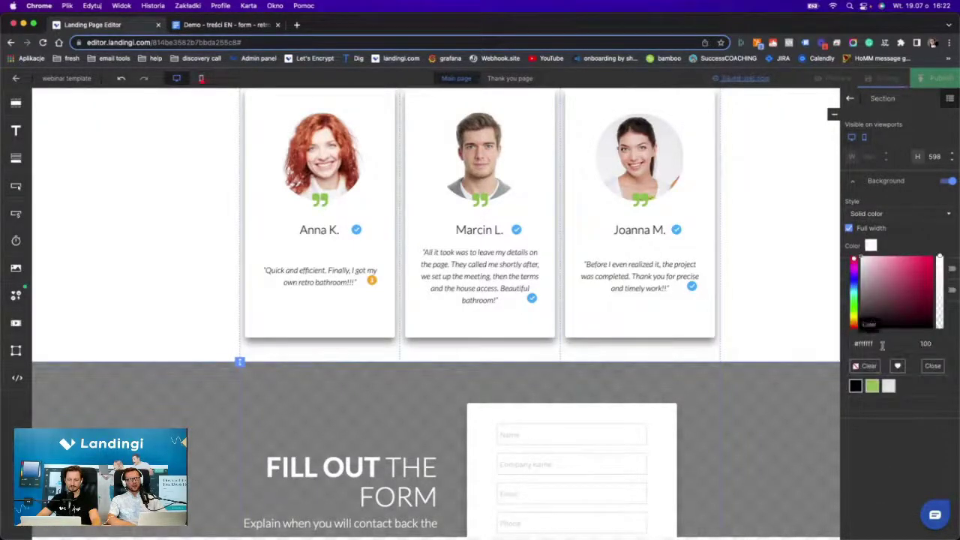
click(872, 385)
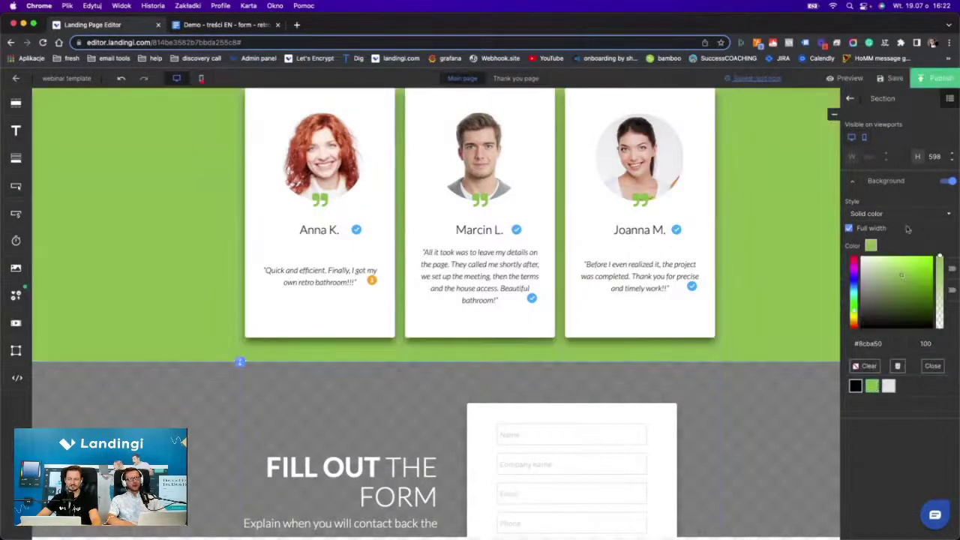
Scroll up and down the page to review the green testimonials section.
scroll(694, 240, up, 5)
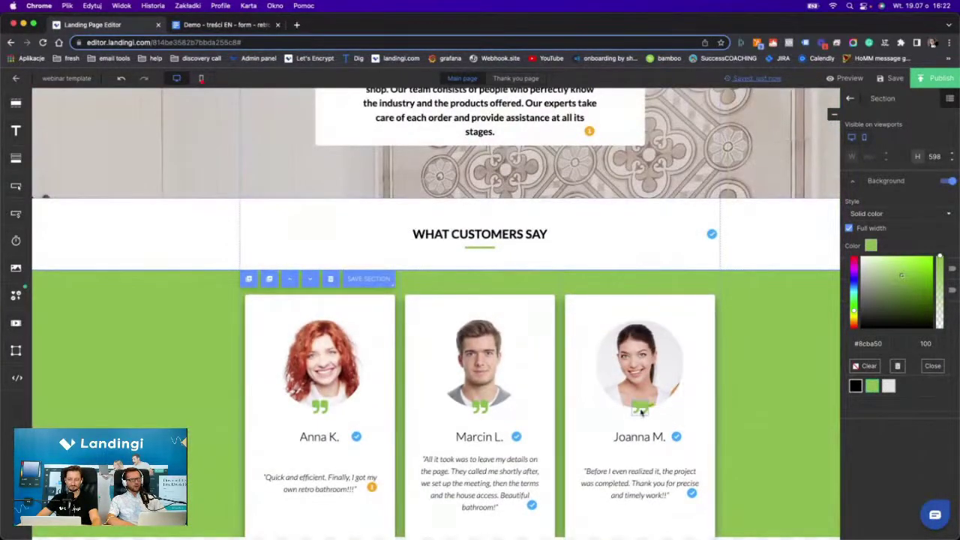
scroll(488, 360, up, 8)
scroll(441, 204, up, 12)
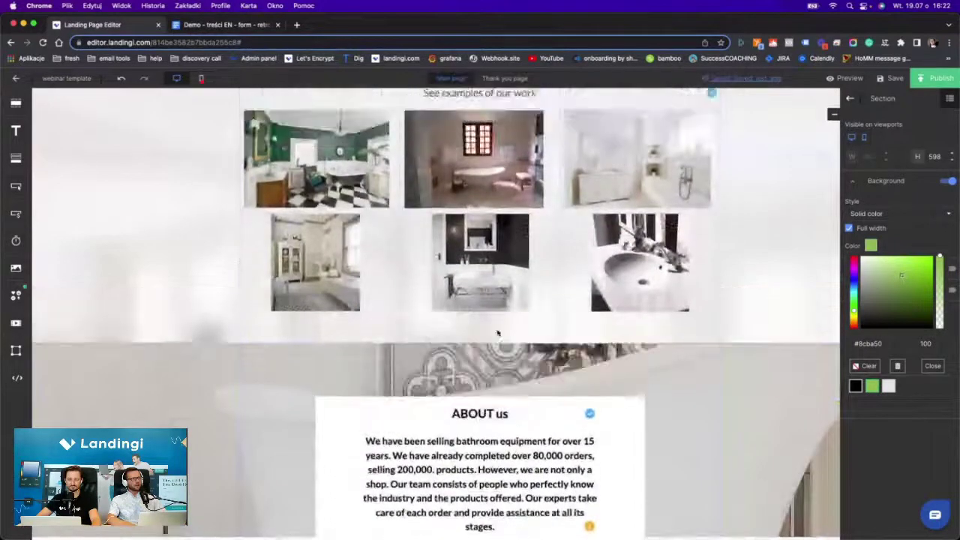
scroll(441, 204, down, 15)
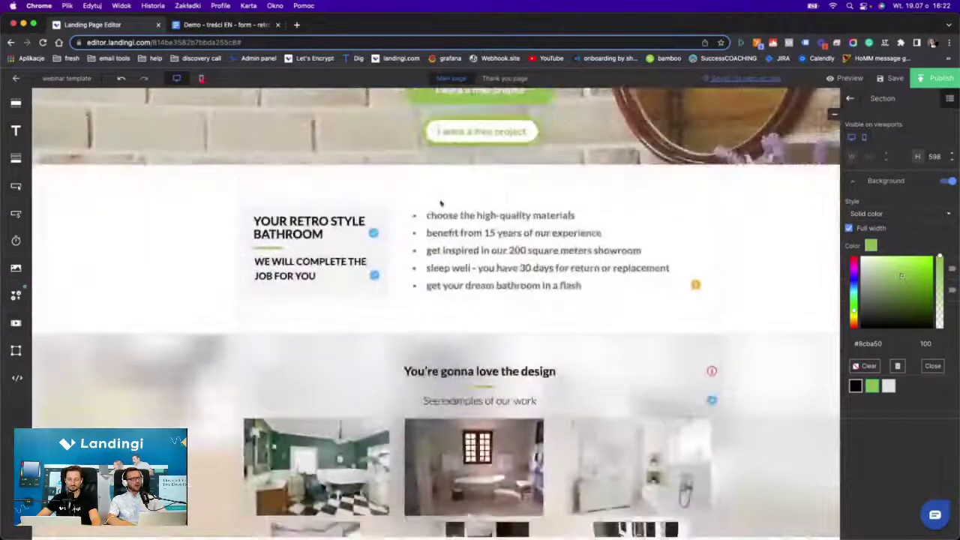
scroll(557, 274, down, 8)
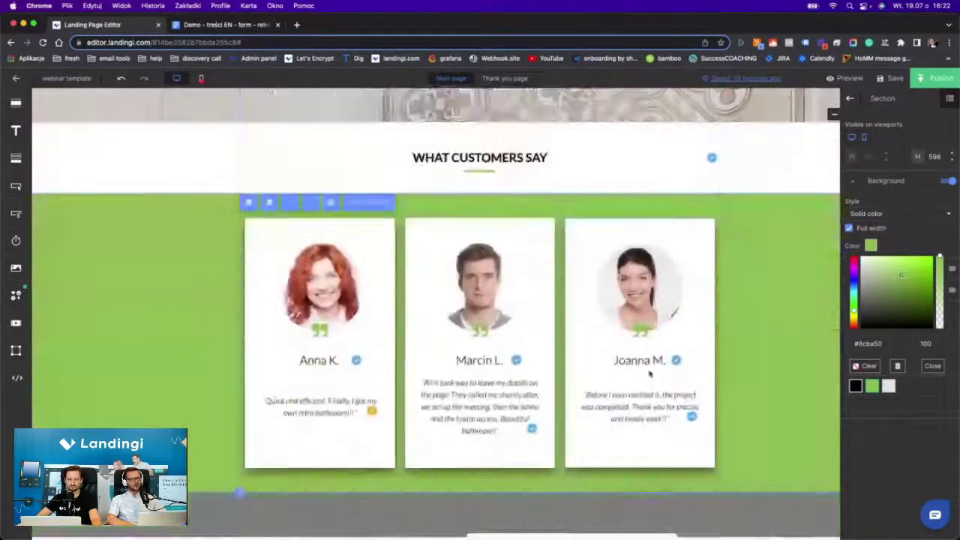
scroll(542, 387, up, 3)
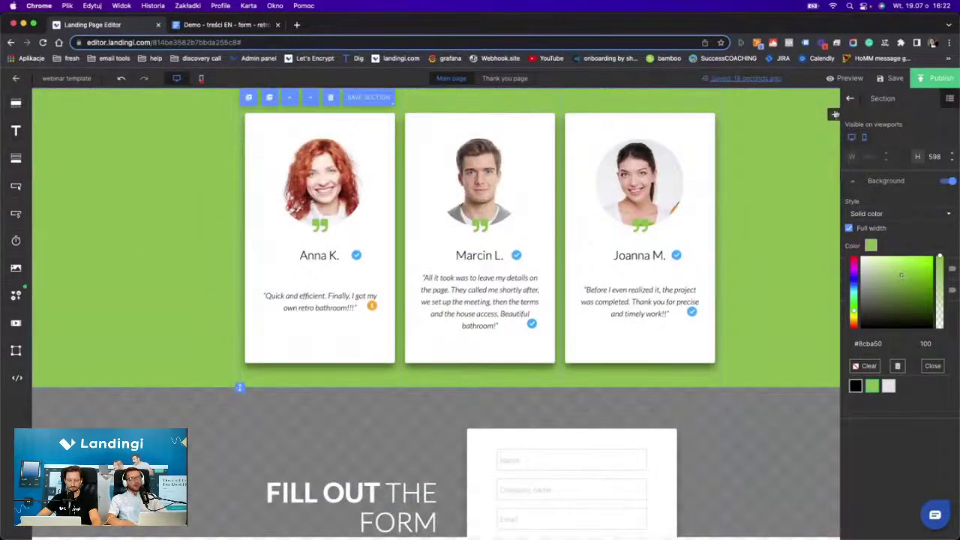
scroll(619, 444, down, 3)
scroll(731, 394, up, 6)
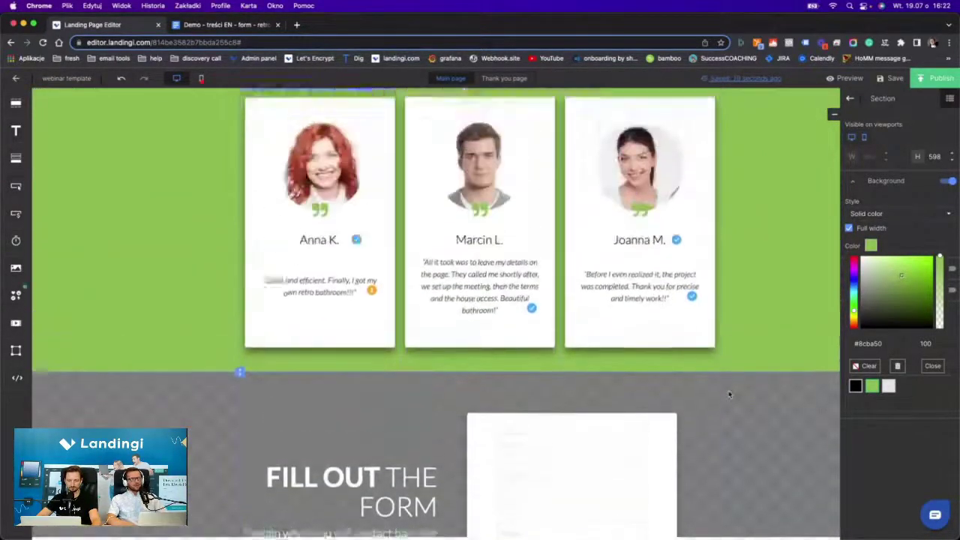
Give the grey form section the bath-with-plant photo as its background image.
click(849, 99)
scroll(742, 222, down, 5)
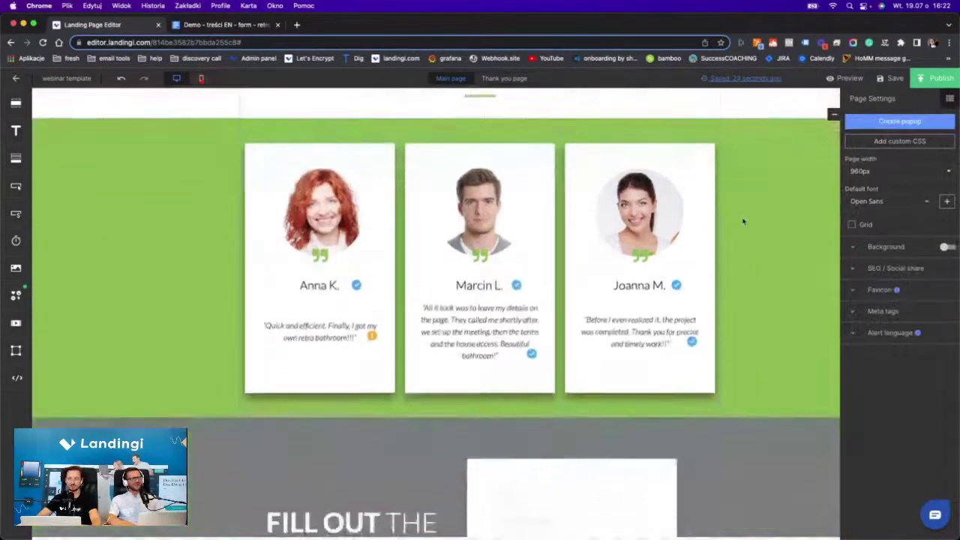
scroll(743, 221, up, 2)
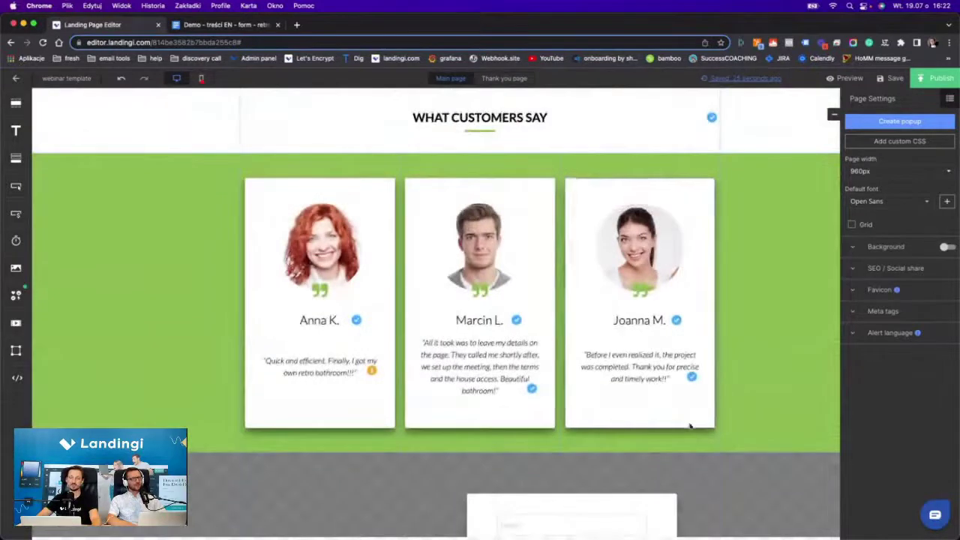
scroll(681, 368, down, 3)
scroll(679, 363, down, 4)
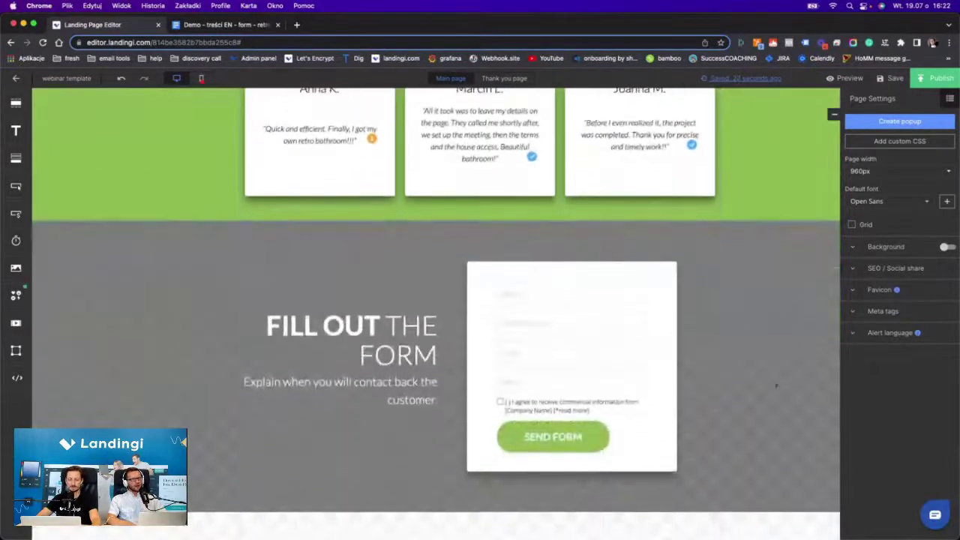
click(789, 385)
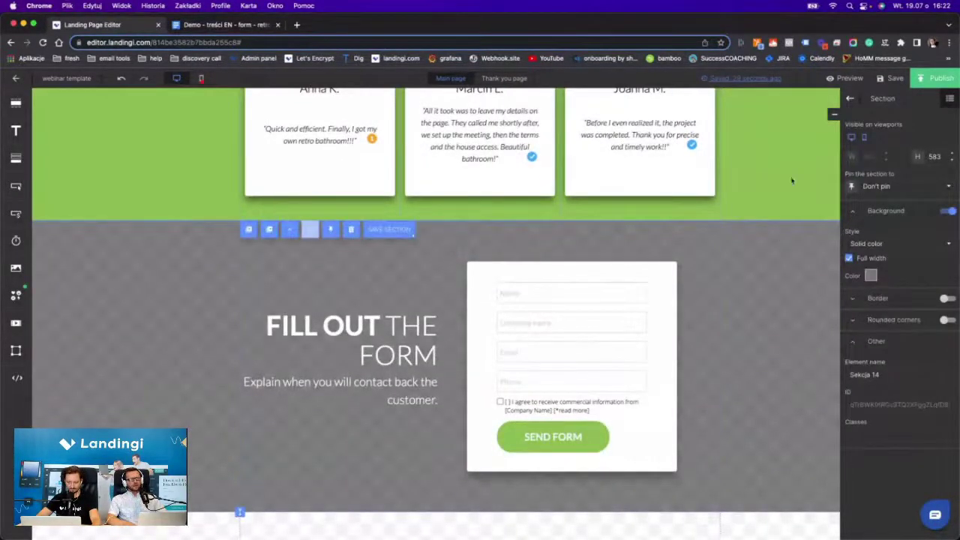
click(886, 247)
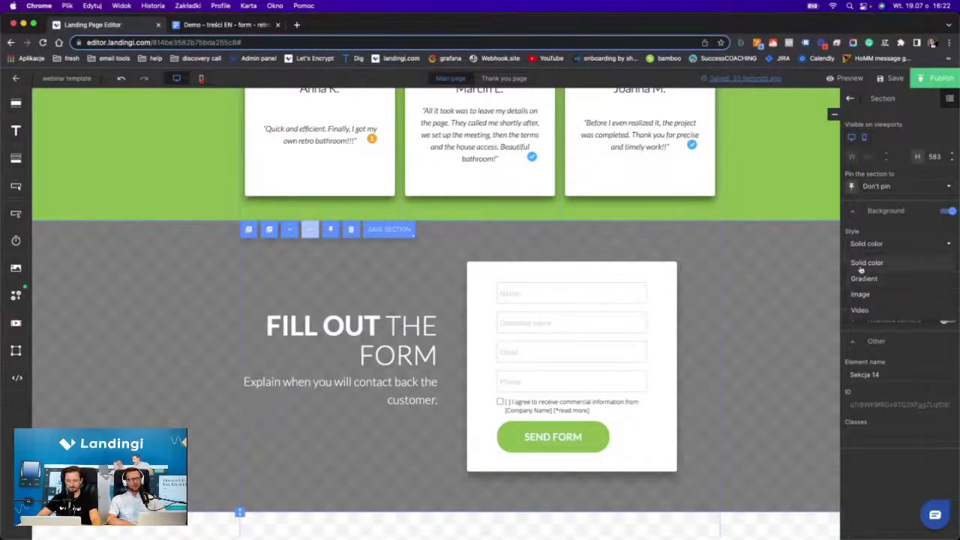
click(868, 294)
click(877, 264)
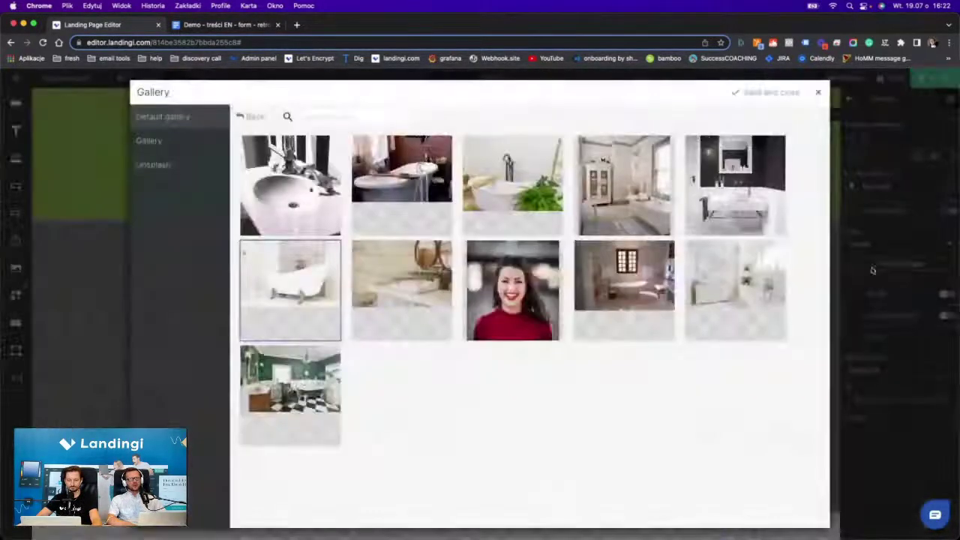
double_click(500, 185)
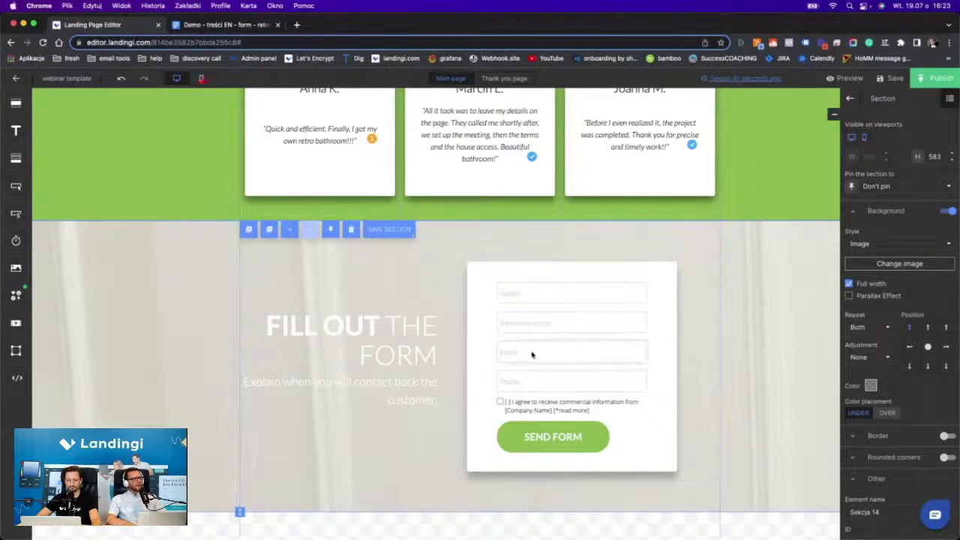
Set the form background to No repeat and Fill, anchored at the bottom, with parallax on.
click(866, 327)
click(858, 347)
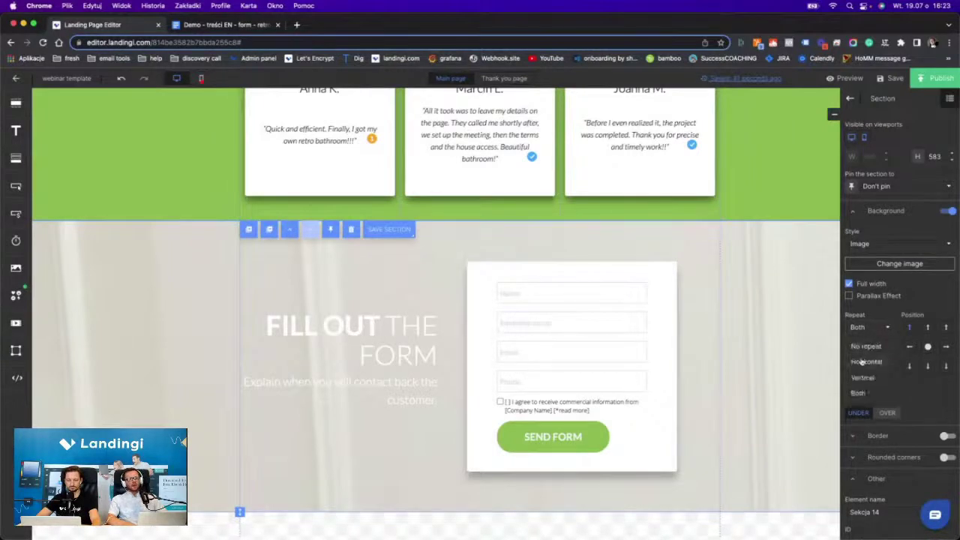
click(861, 358)
click(855, 392)
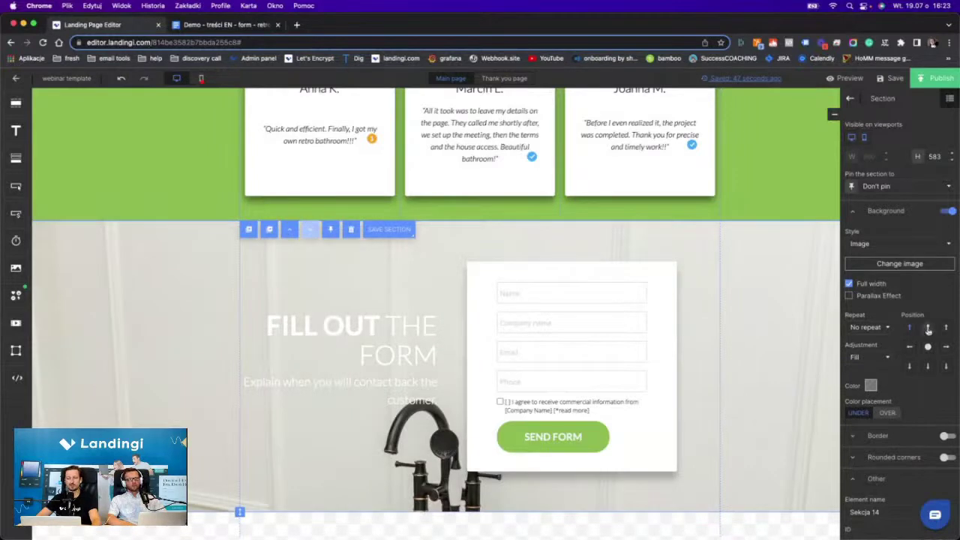
click(928, 366)
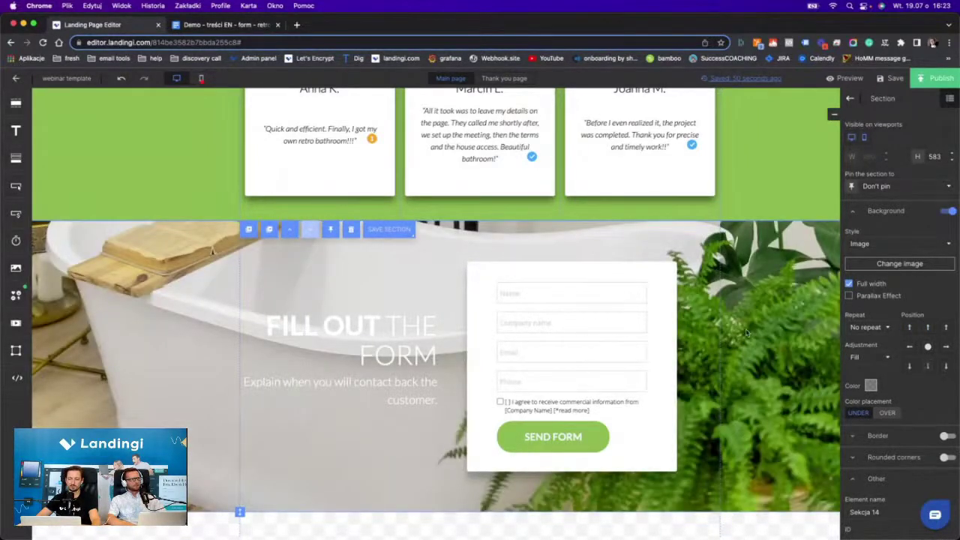
click(848, 295)
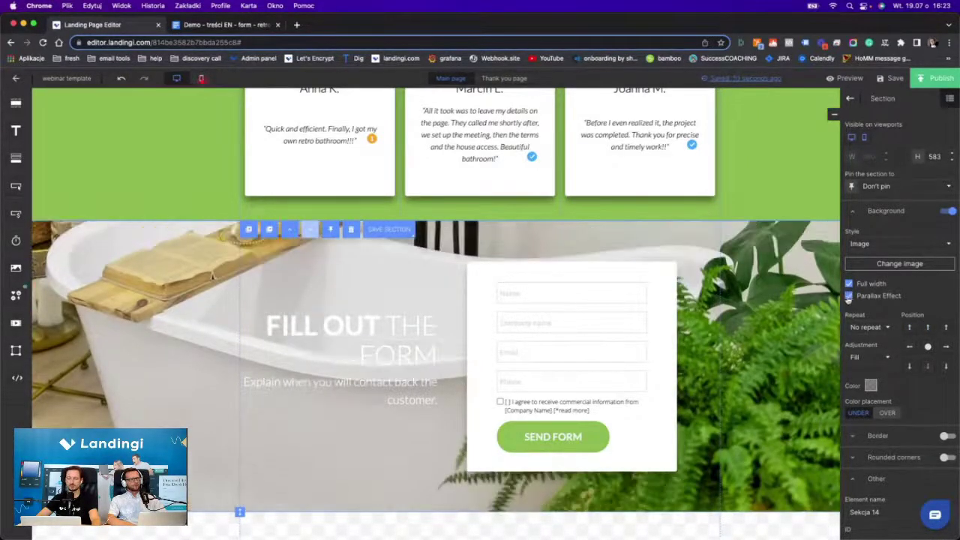
Try top, centre and bottom positions for the background, settling on bottom.
scroll(671, 392, up, 1)
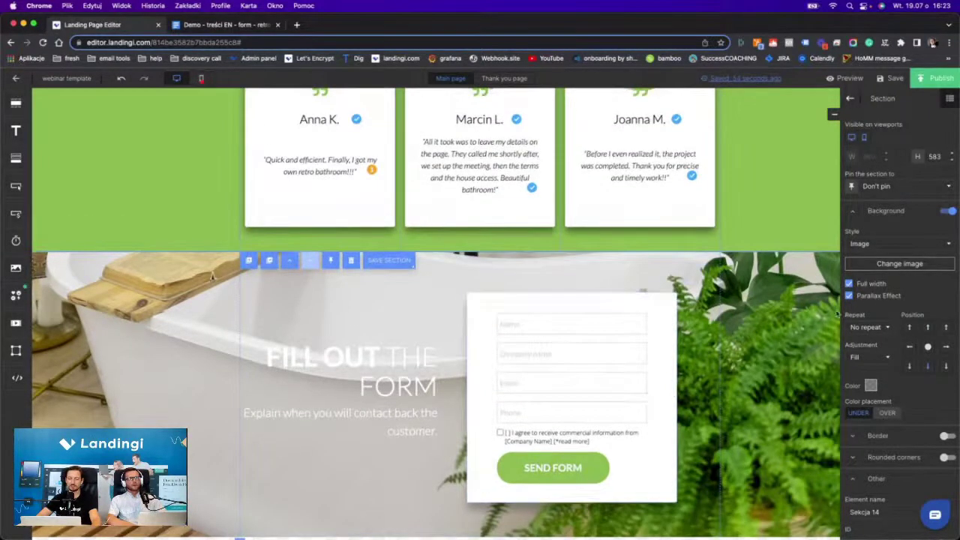
scroll(803, 321, up, 3)
scroll(802, 321, down, 4)
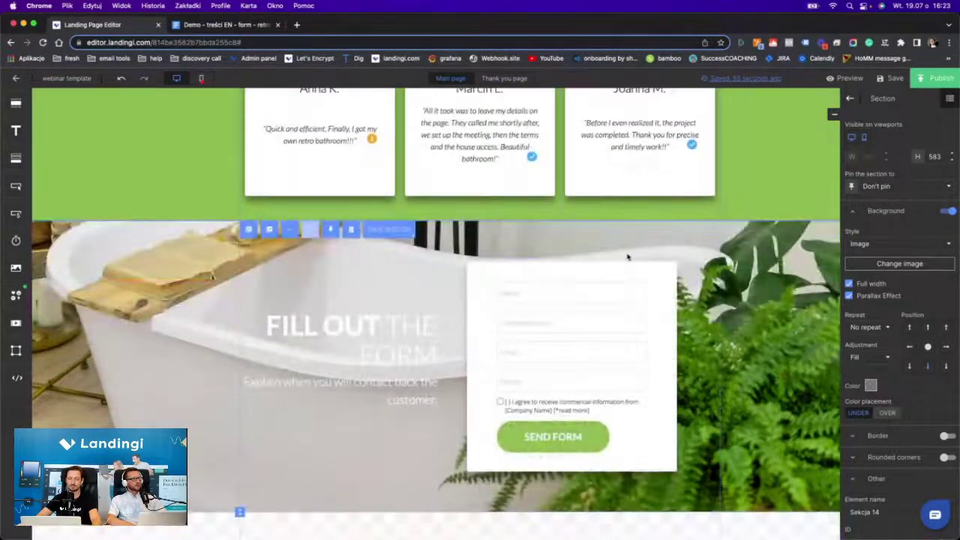
click(927, 328)
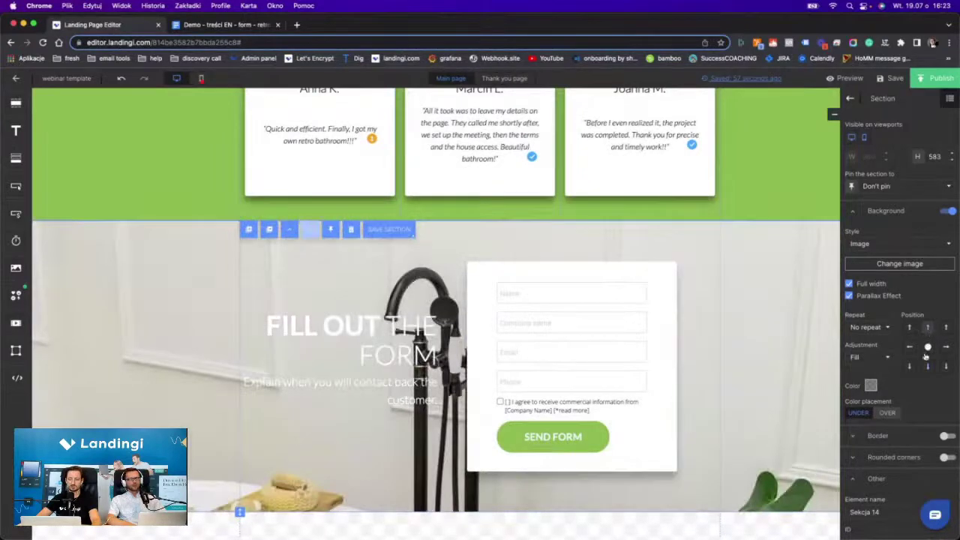
click(927, 347)
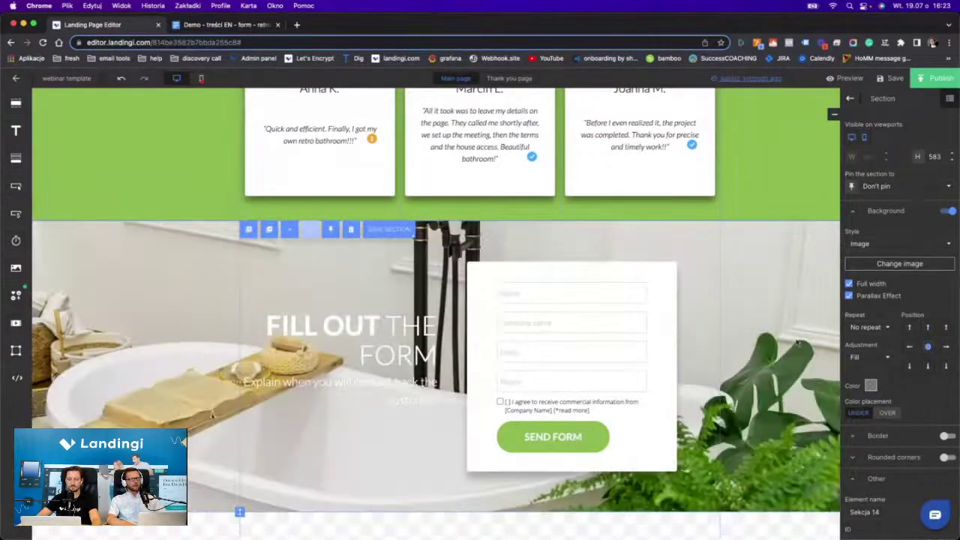
scroll(575, 400, up, 3)
scroll(574, 401, down, 3)
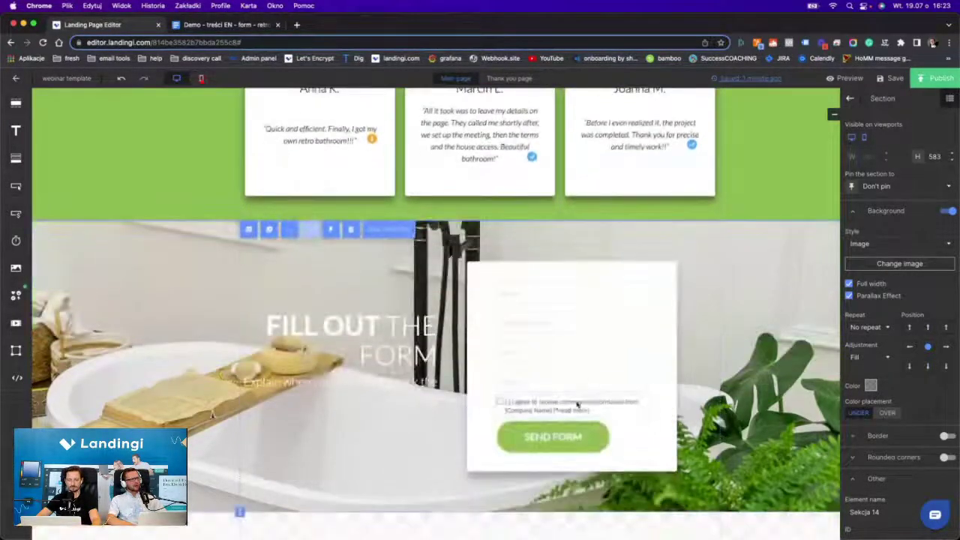
click(928, 365)
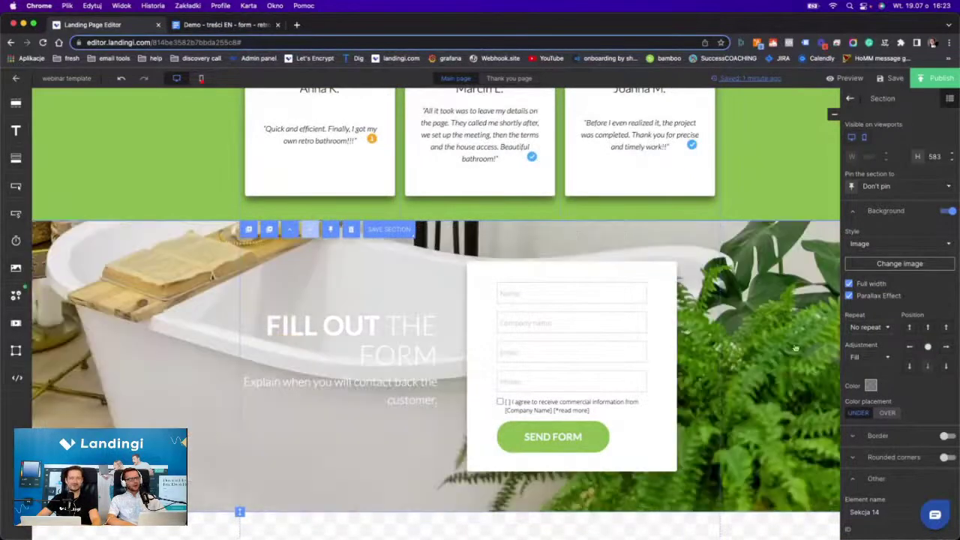
click(927, 327)
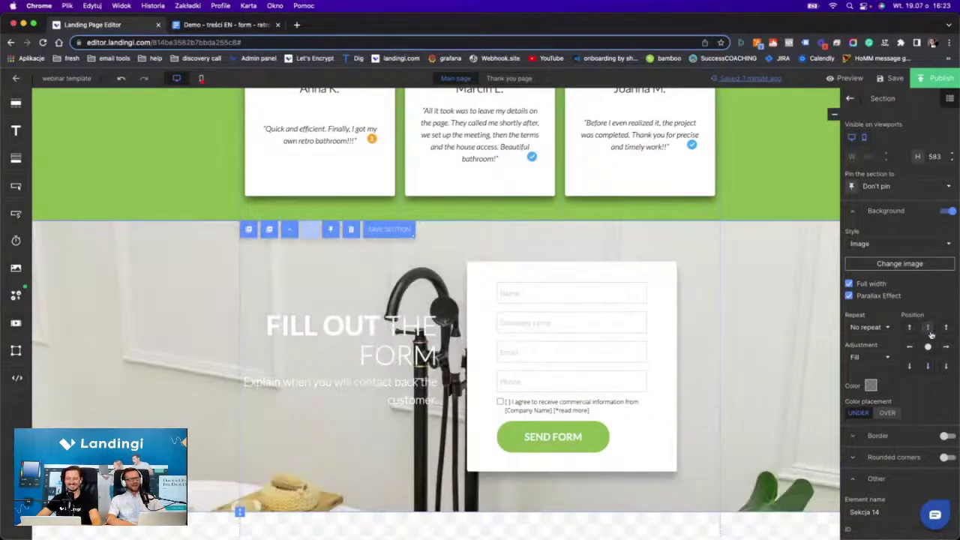
click(927, 365)
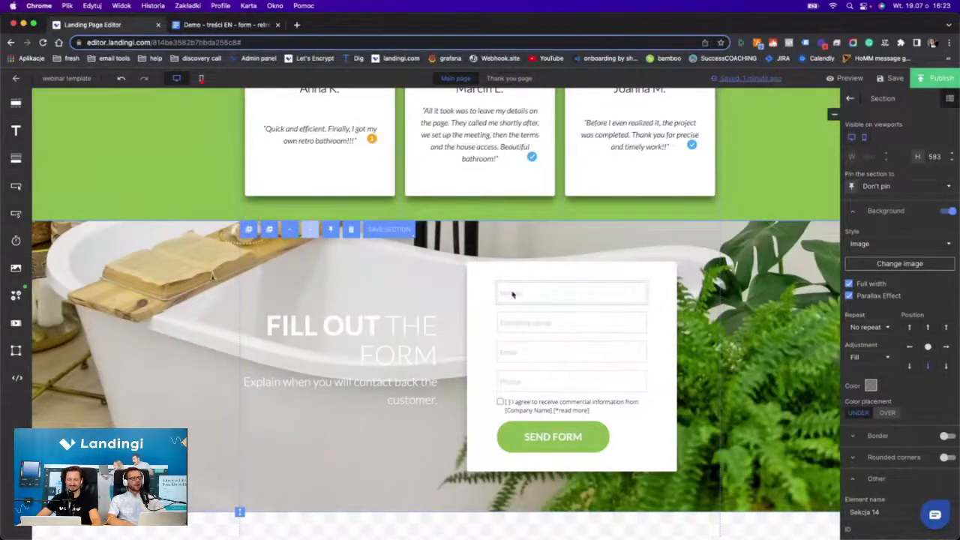
Select the paragraph text under the FILL OUT THE FORM heading for editing.
click(375, 333)
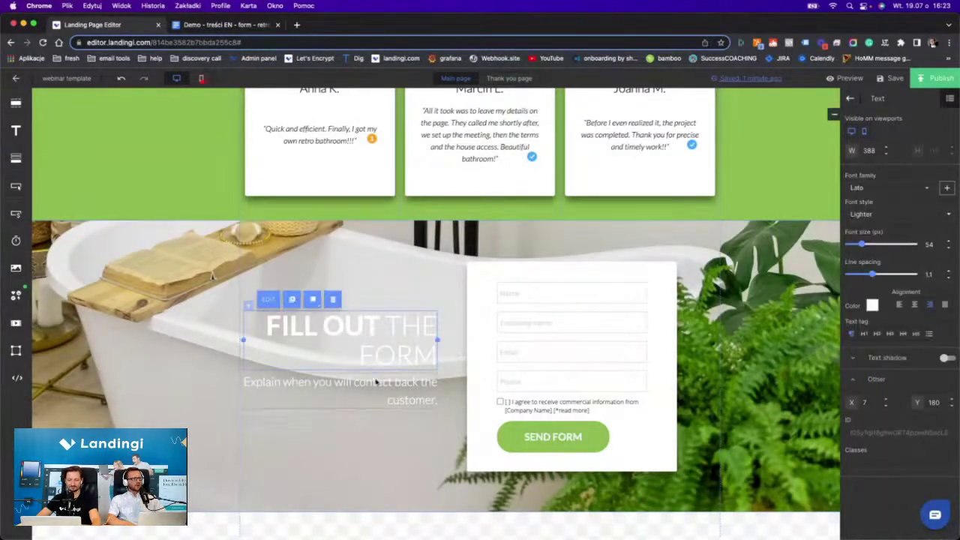
click(375, 382)
double_click(375, 382)
Empty the form paragraph, then in Docs remove the blank line and copy the 'We will contact you…' heading.
key(BackSpace)
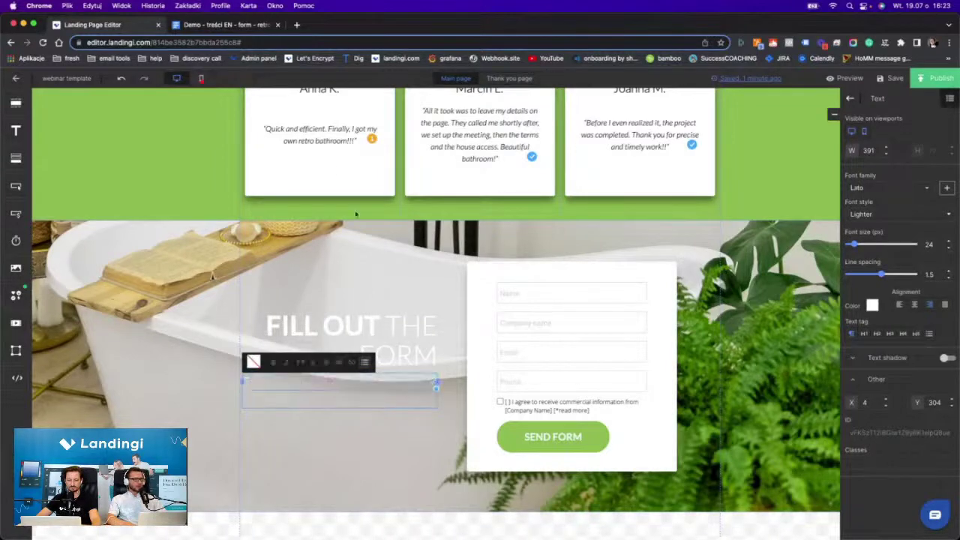
click(225, 24)
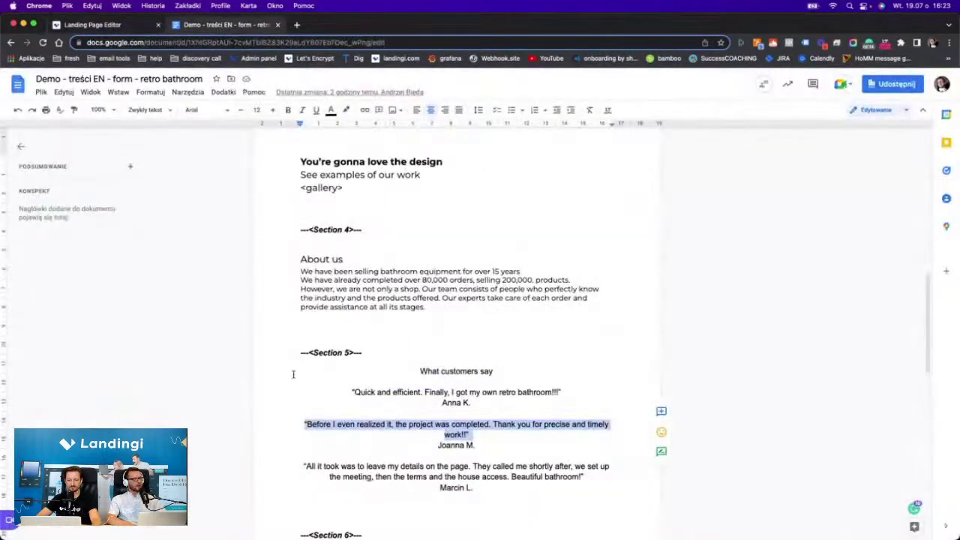
scroll(416, 412, down, 3)
scroll(417, 412, down, 5)
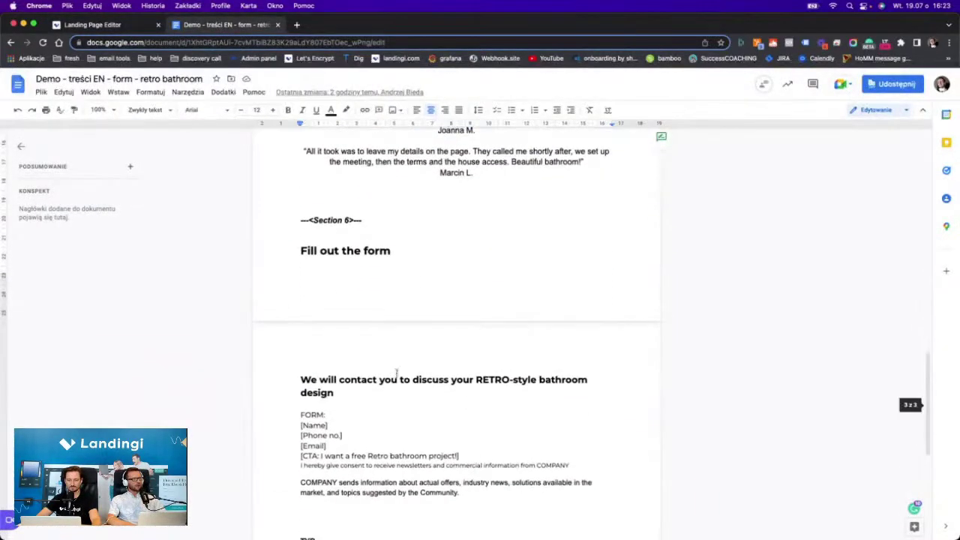
double_click(397, 376)
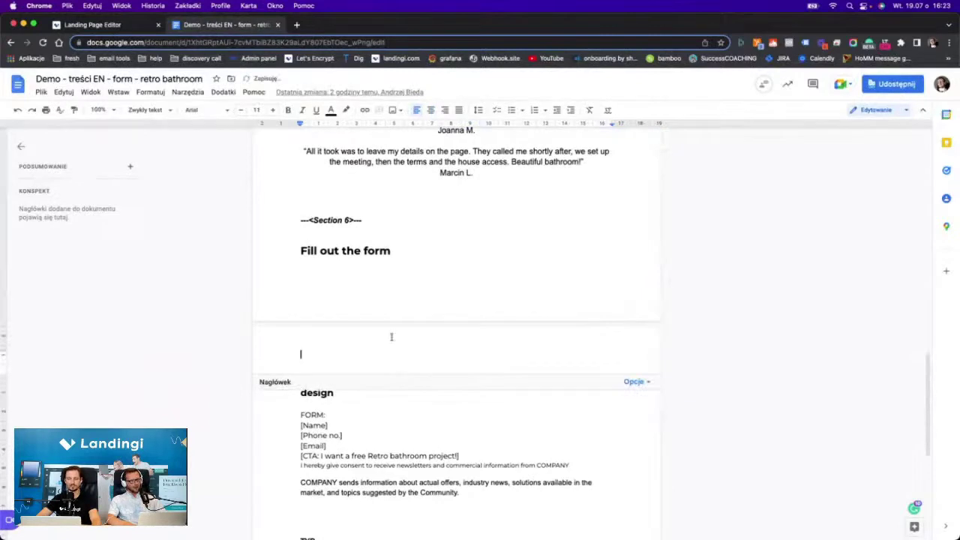
key(Escape)
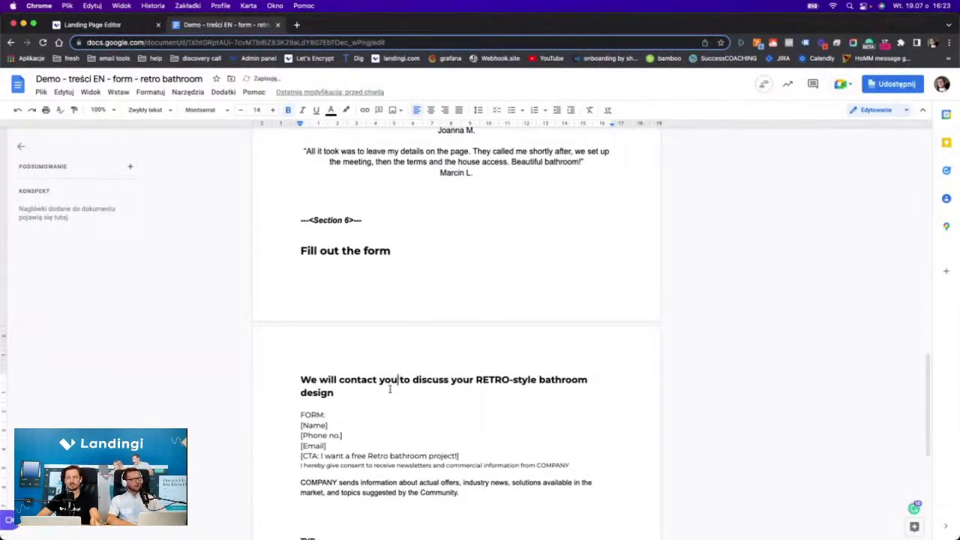
double_click(384, 379)
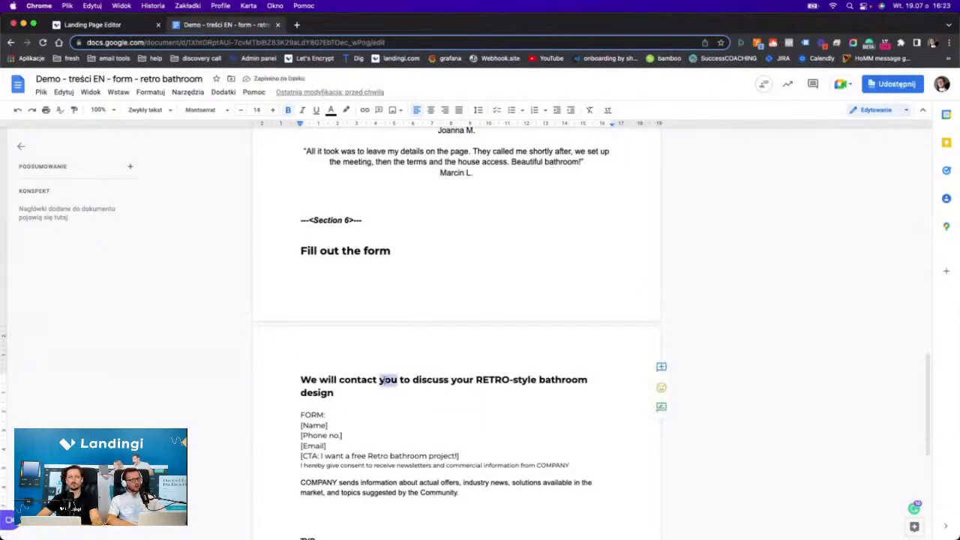
click(336, 392)
key(Delete)
drag(302, 378, 338, 393)
key(super+c)
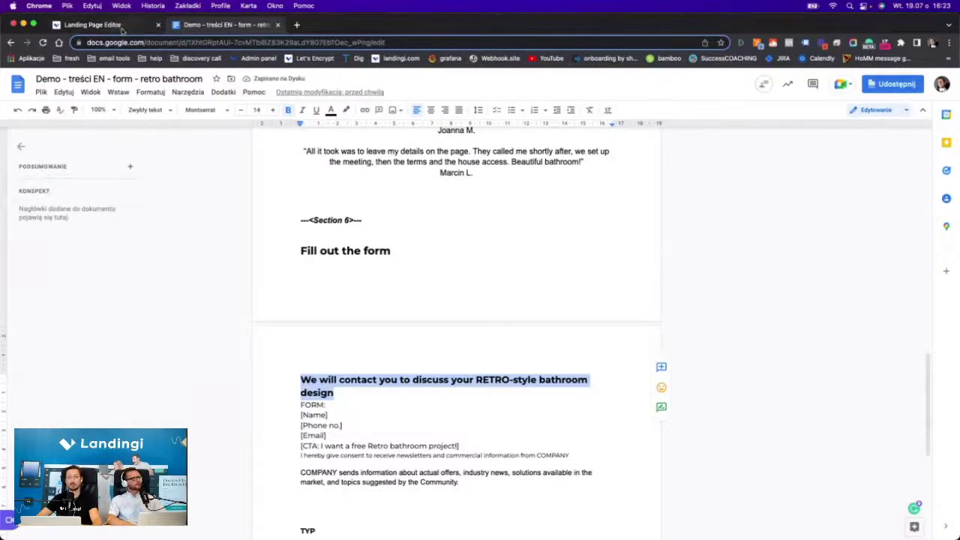
click(94, 25)
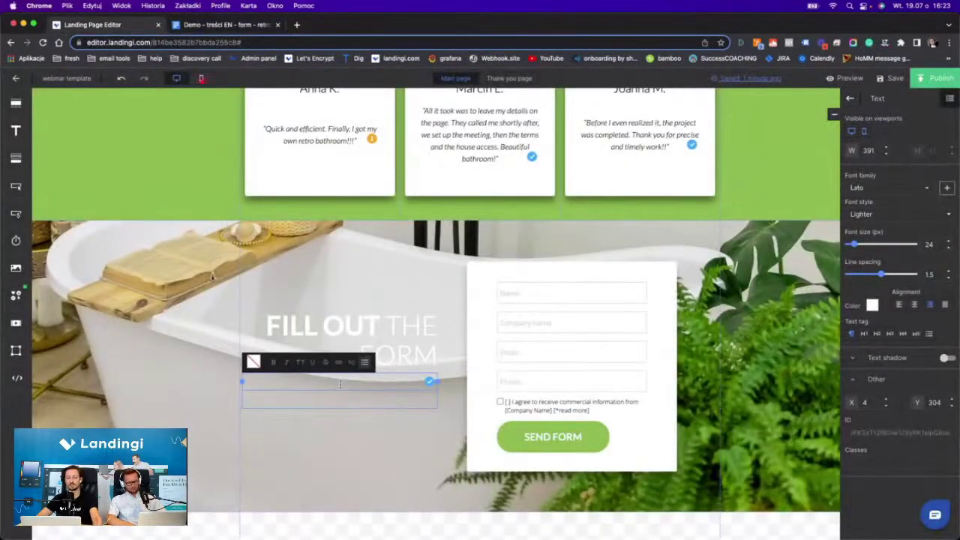
Paste the contact heading as bold uppercase text, left-aligning it and the FILL OUT THE FORM heading.
key(super+v)
key(super+a)
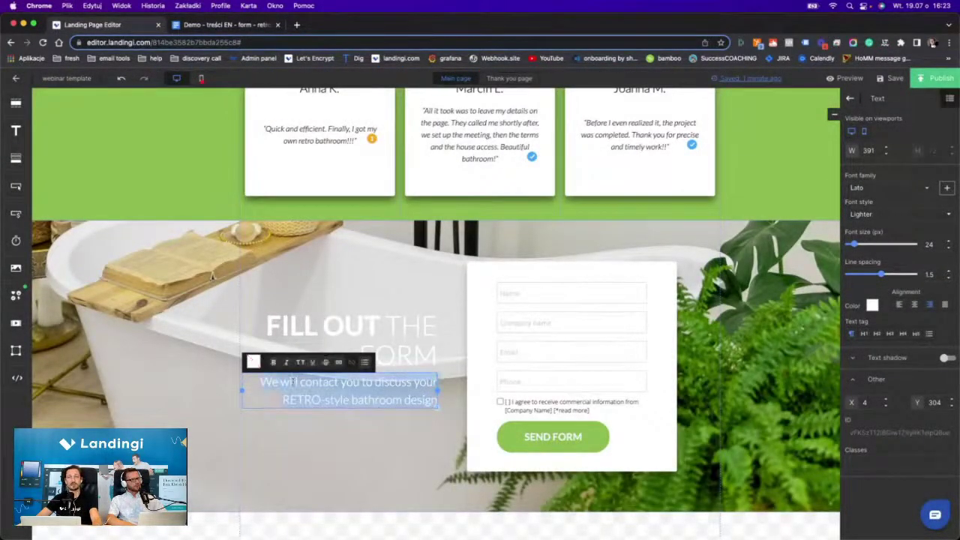
click(301, 362)
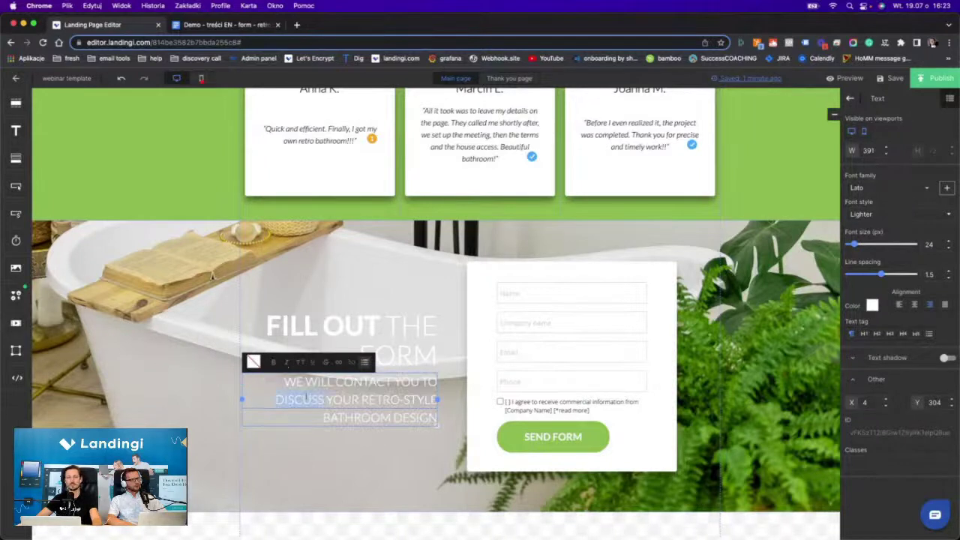
key(super+a)
click(273, 362)
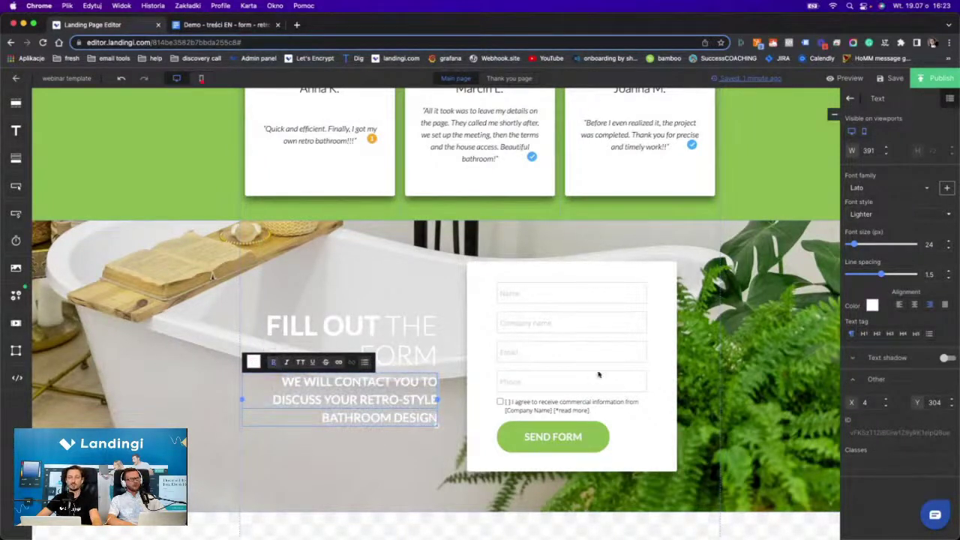
click(899, 305)
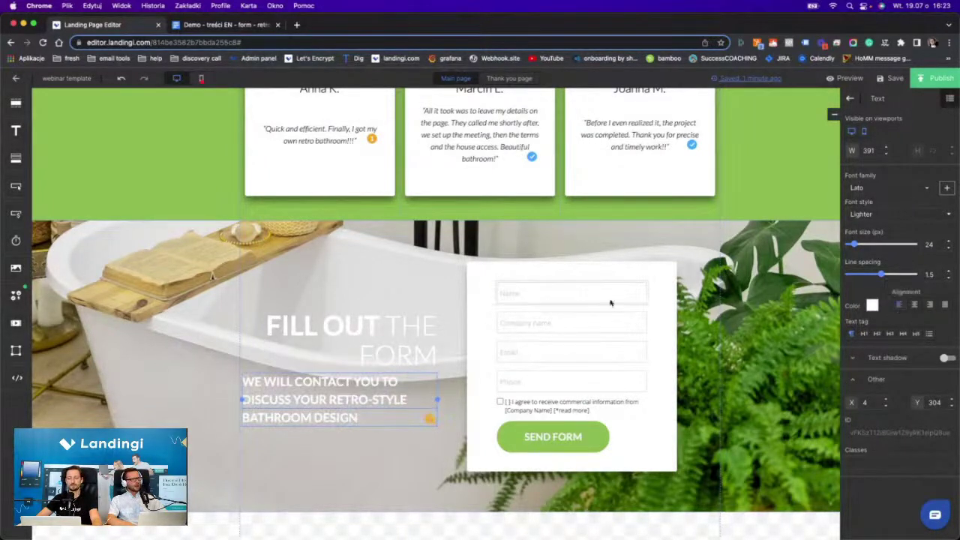
click(394, 328)
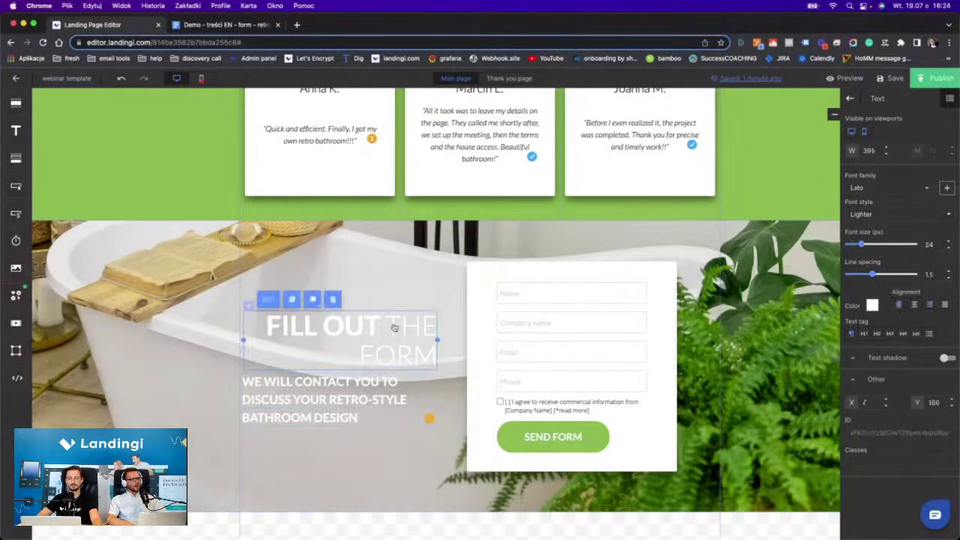
click(899, 305)
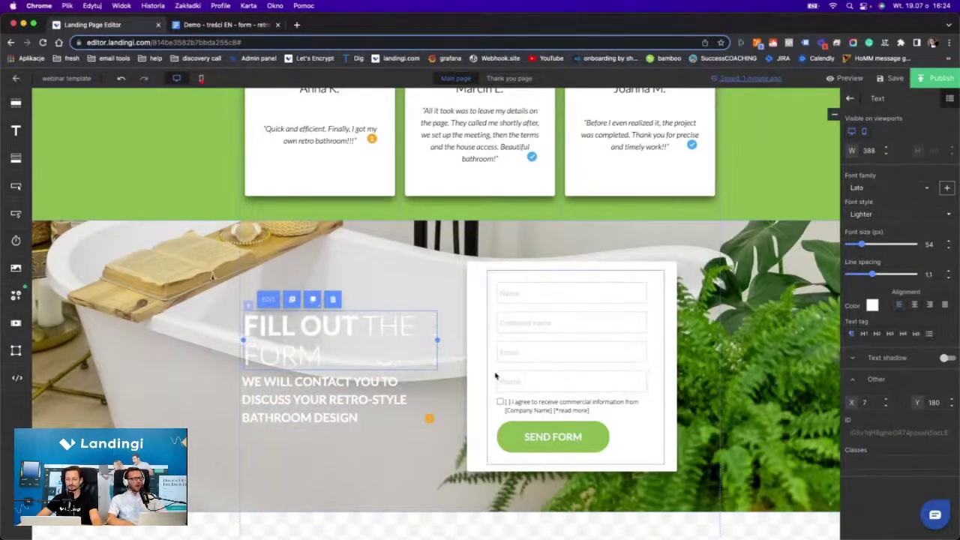
Give the box behind the form a #e3e3e3 background at 68% opacity.
click(398, 460)
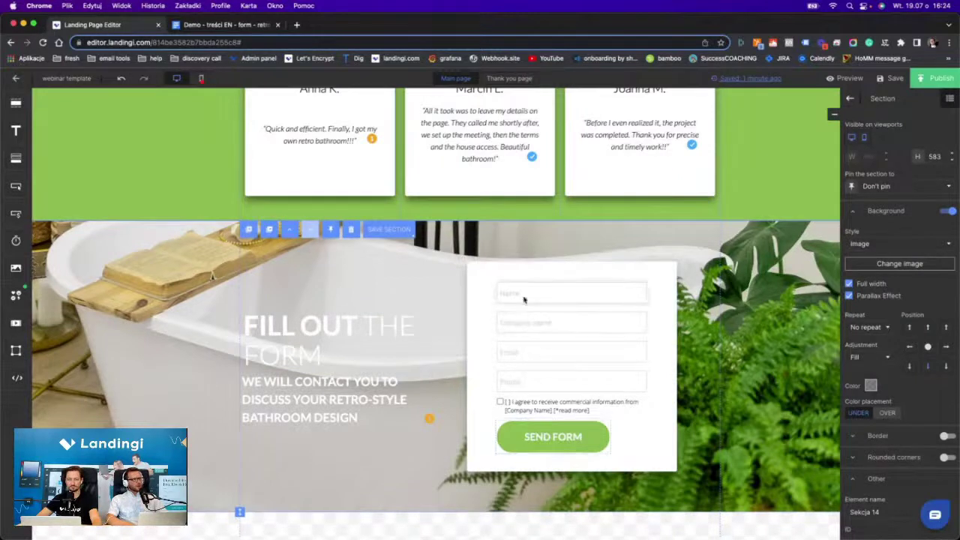
click(569, 298)
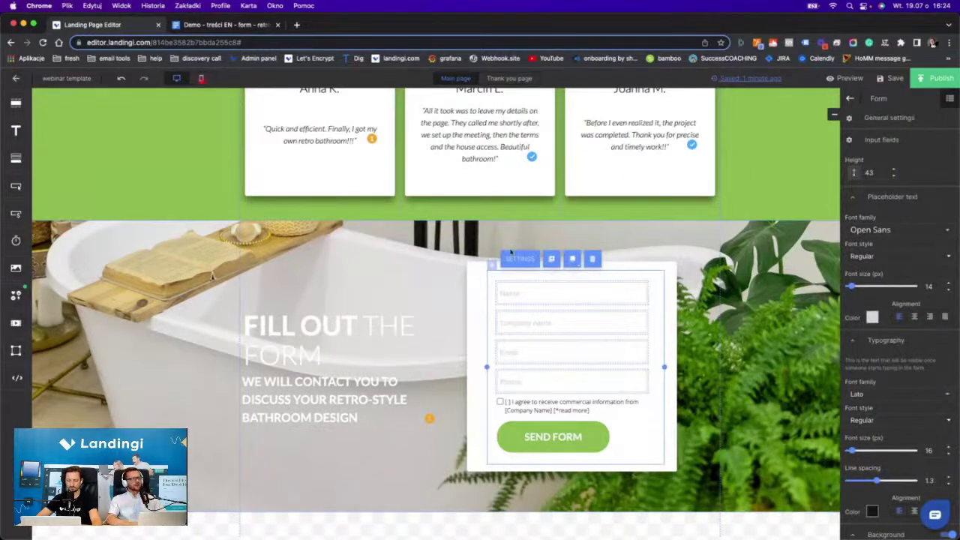
click(666, 442)
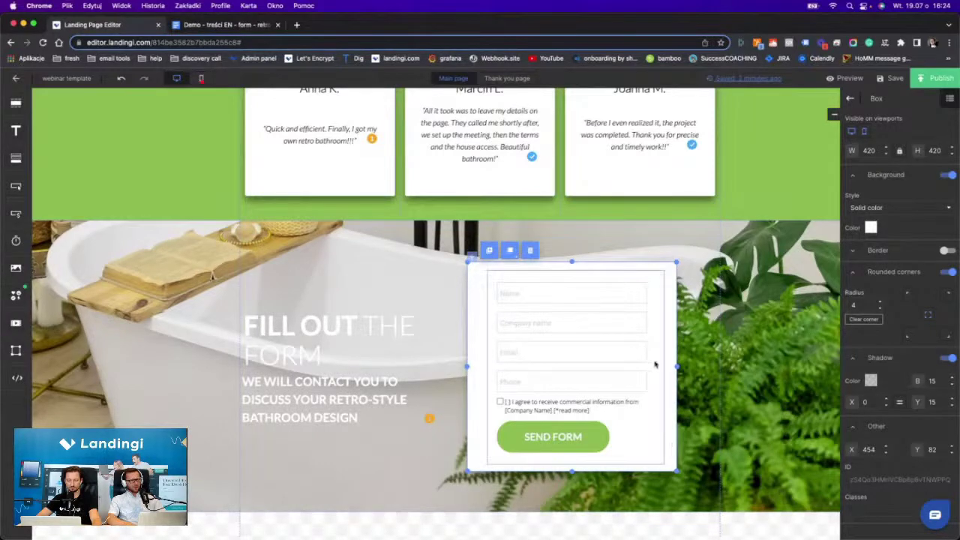
click(871, 226)
click(888, 367)
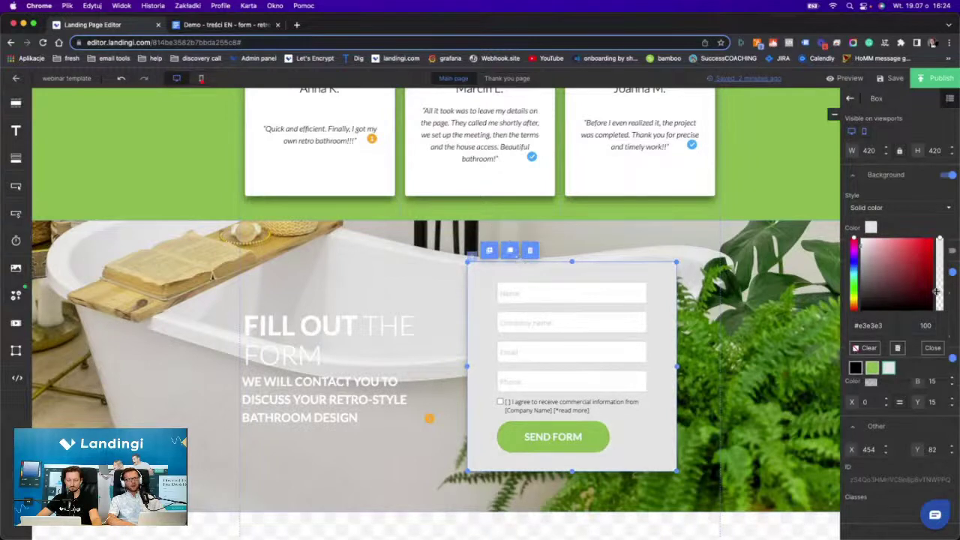
click(938, 239)
drag(938, 238, 938, 263)
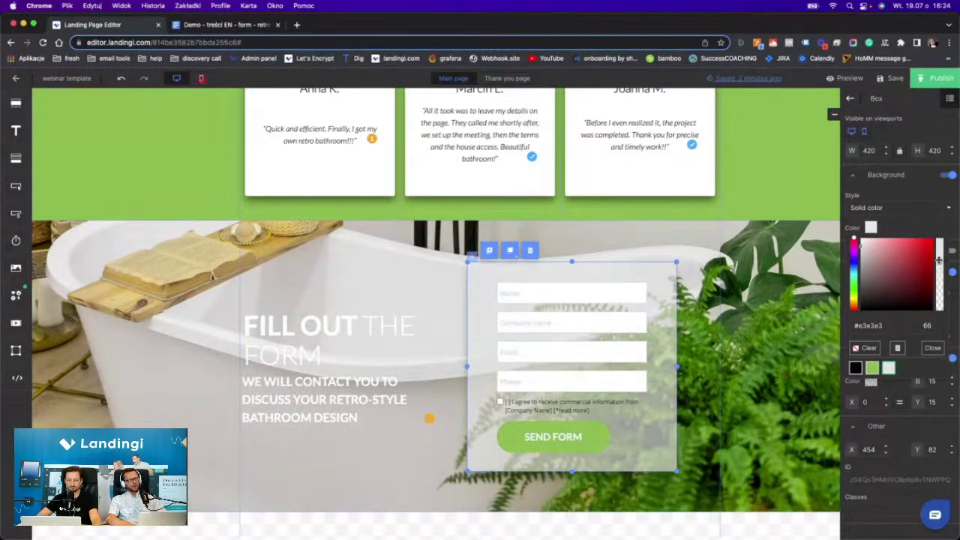
click(545, 290)
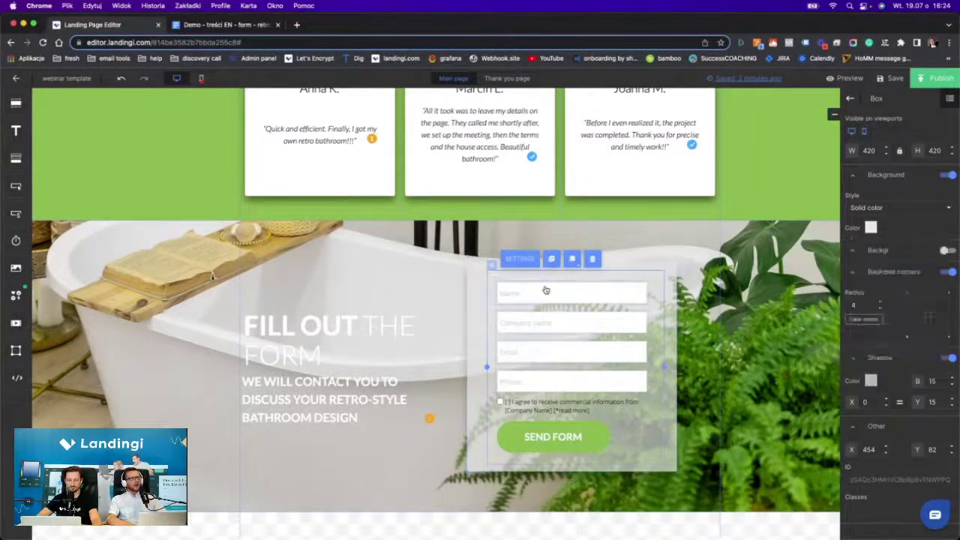
Delete the Firma field from the form.
click(519, 259)
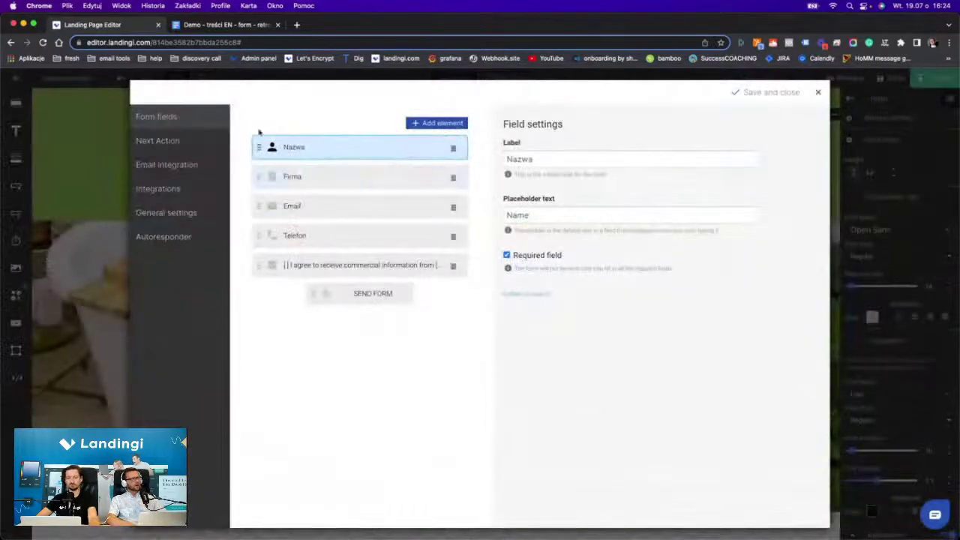
click(334, 176)
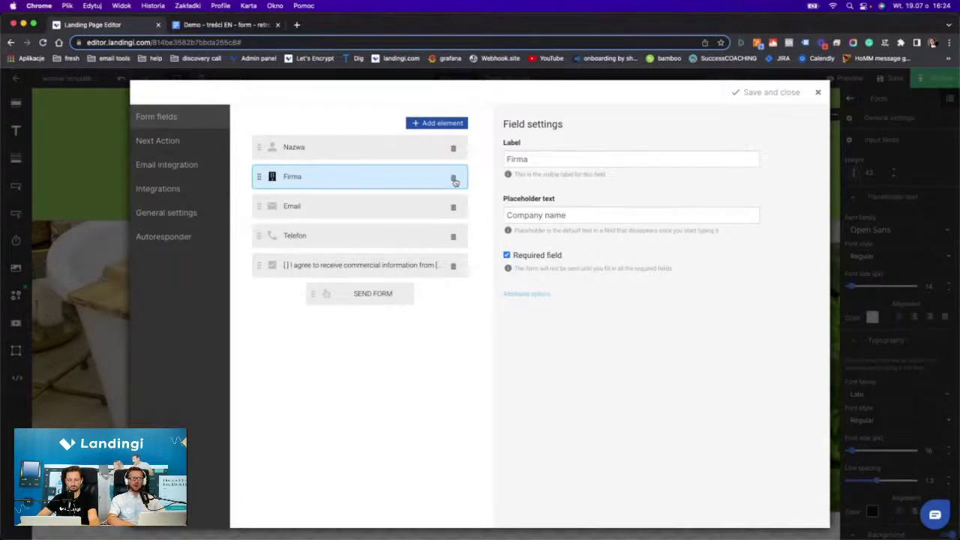
click(454, 179)
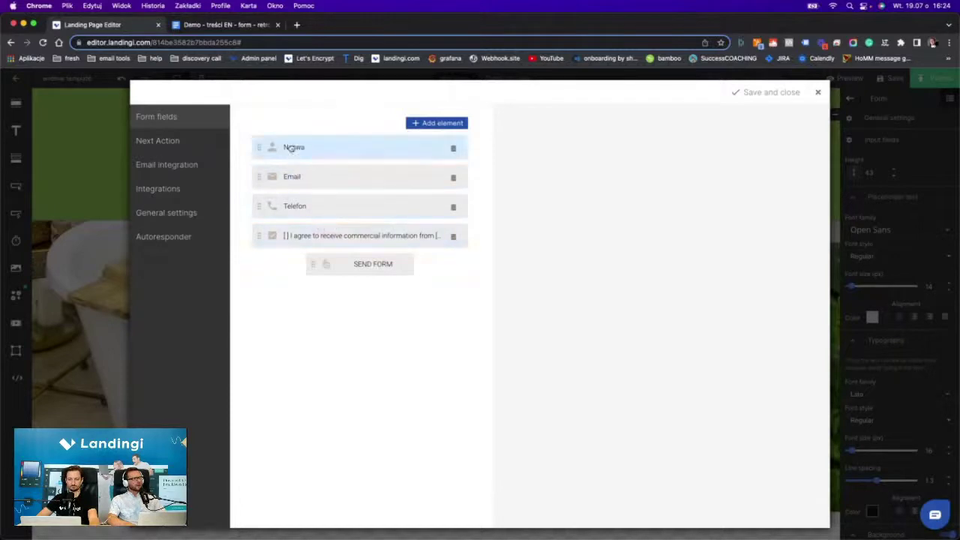
Clear the consent checkbox field's label text completely.
click(316, 235)
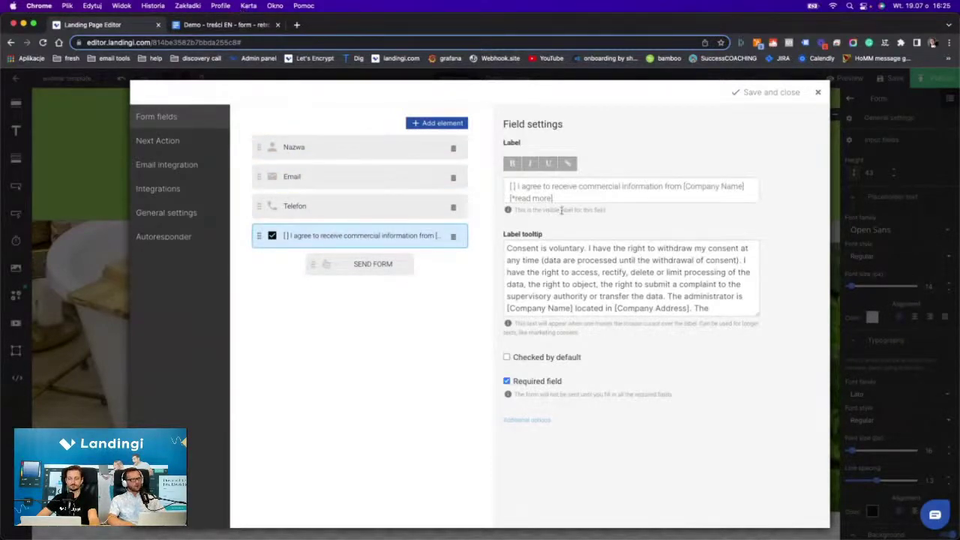
click(750, 194)
key(super+a)
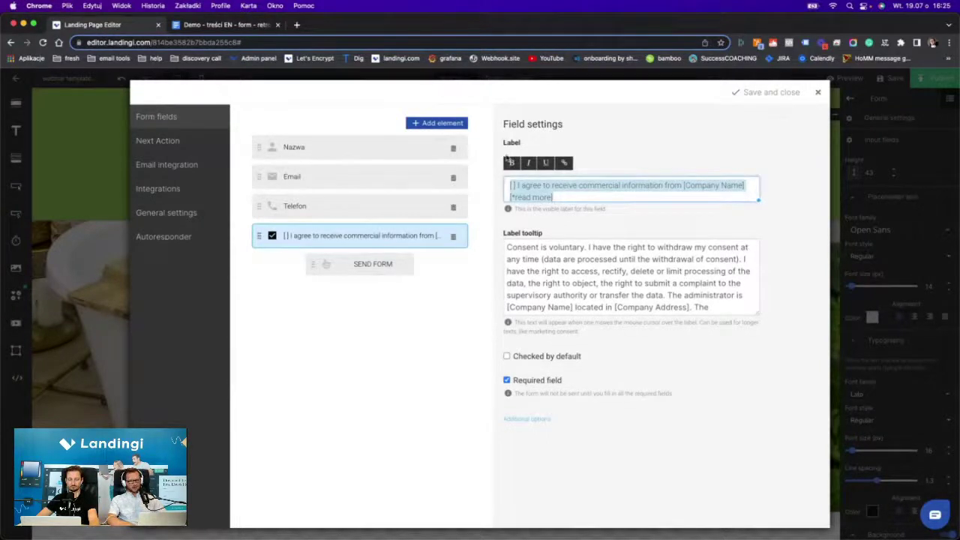
double_click(529, 186)
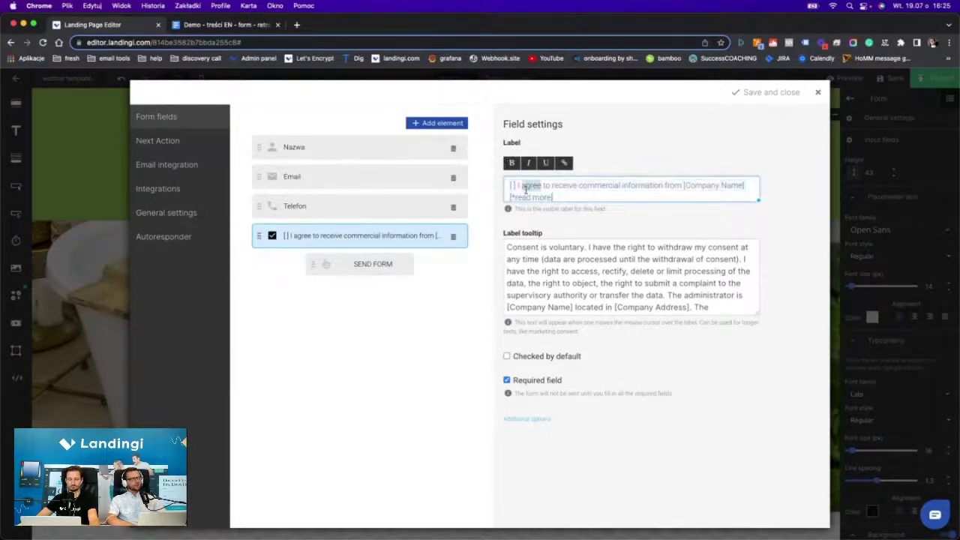
key(BackSpace)
key(super+a)
key(BackSpace)
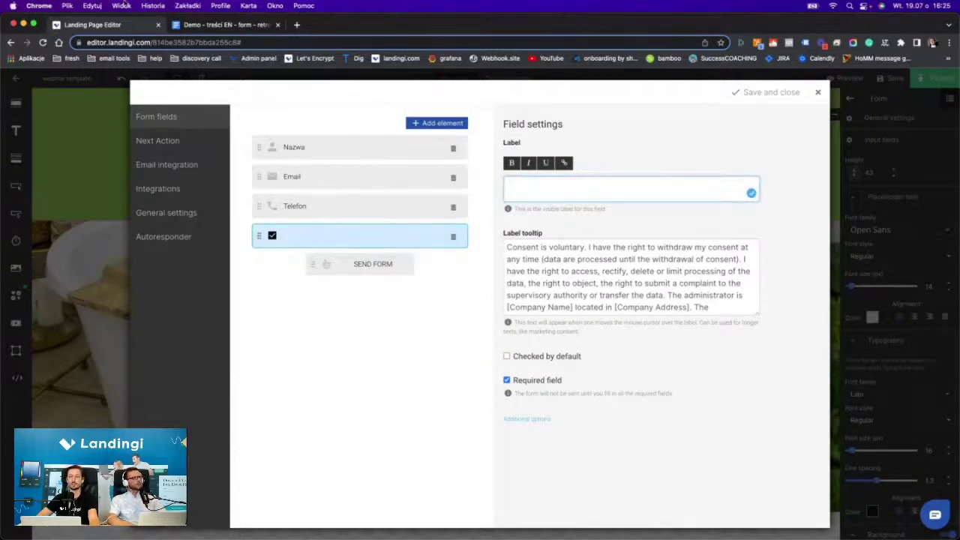
click(192, 27)
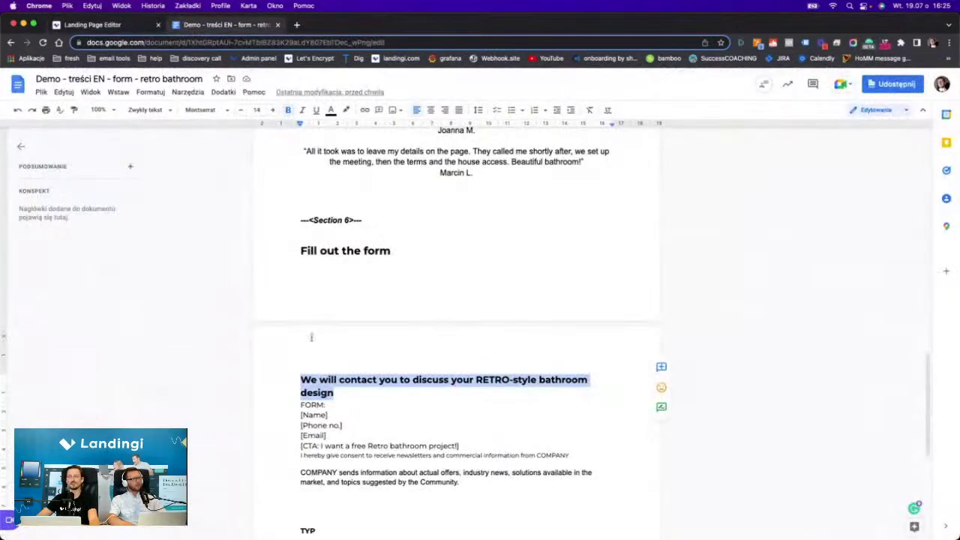
Copy the newsletter consent sentence from the document into the consent field's Label.
triple_click(301, 455)
key(super+c)
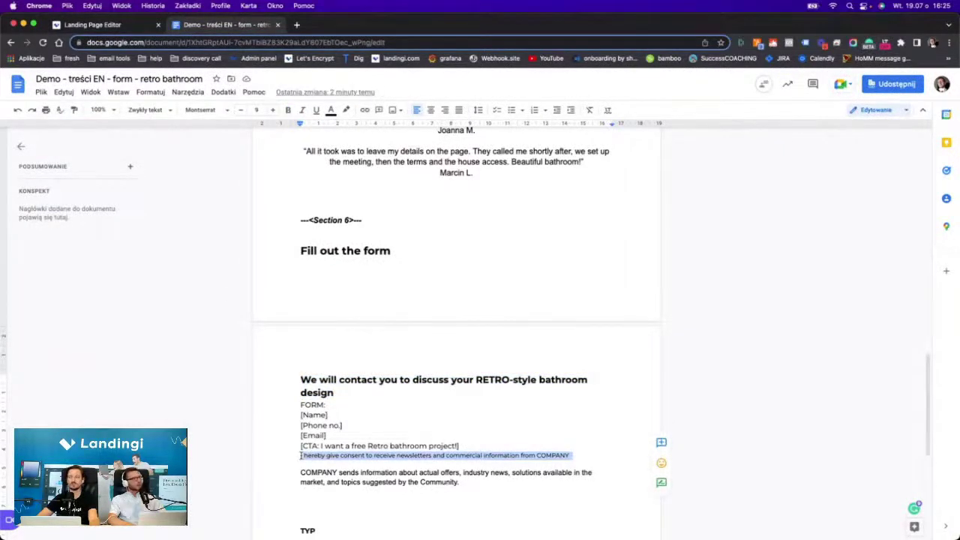
click(110, 26)
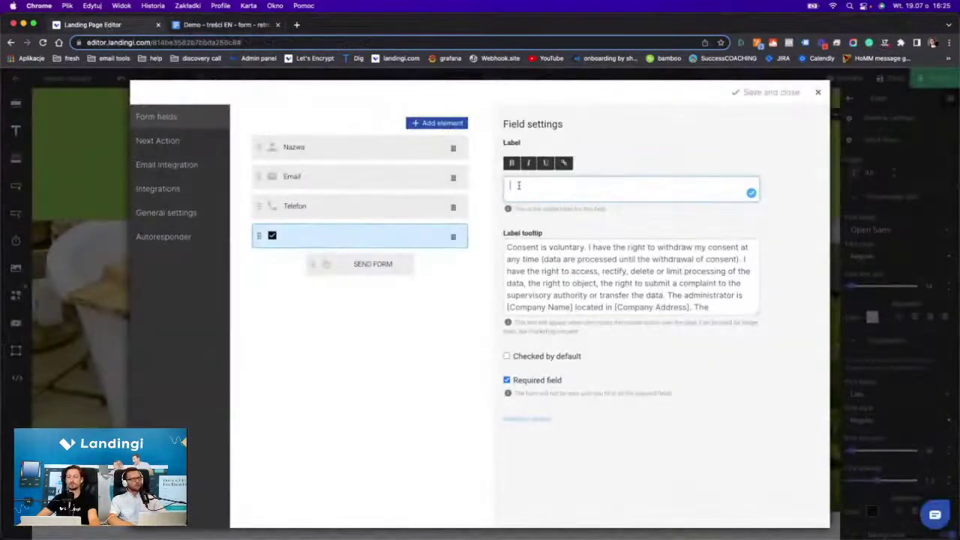
click(518, 186)
key(super+v)
Replace the Label tooltip with the 'COMPANY sends information' paragraph from the document.
triple_click(554, 248)
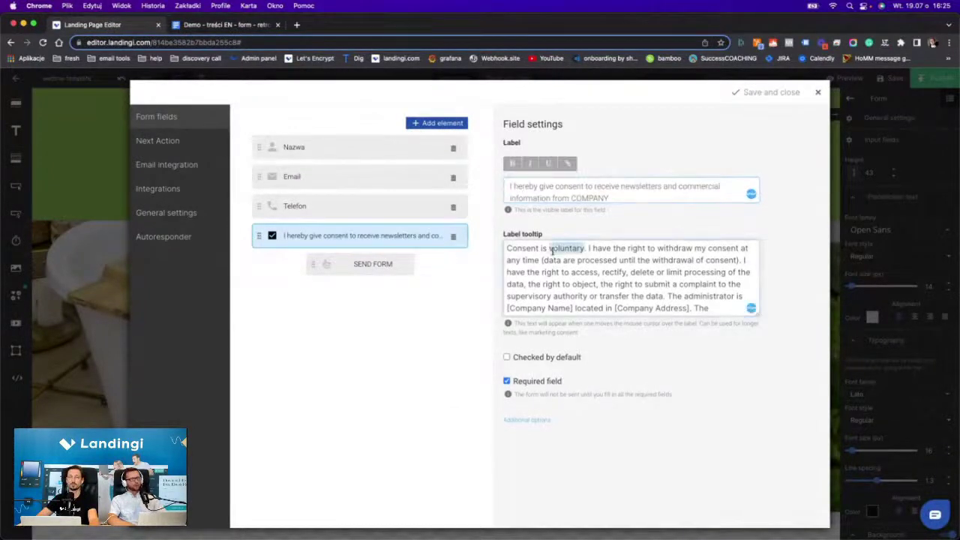
key(BackSpace)
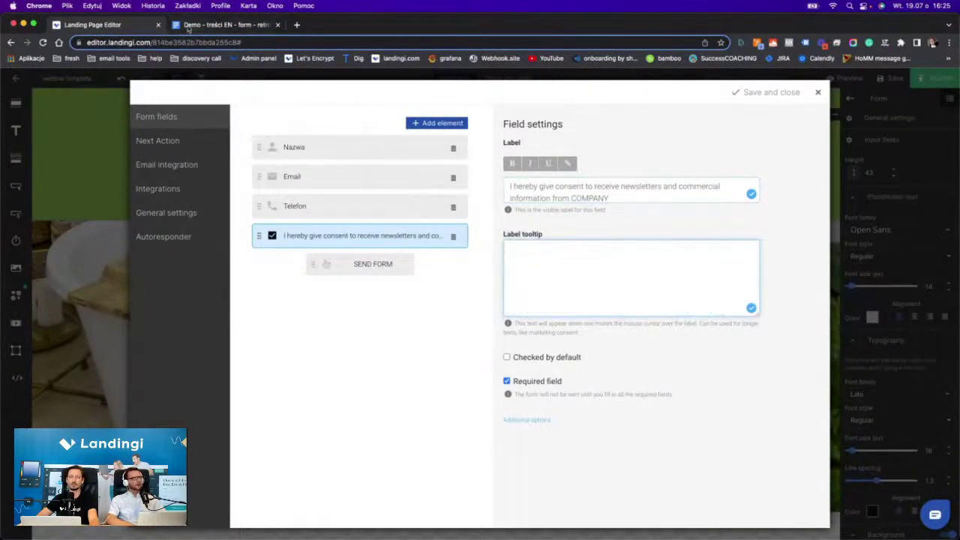
click(225, 25)
triple_click(329, 481)
key(super+c)
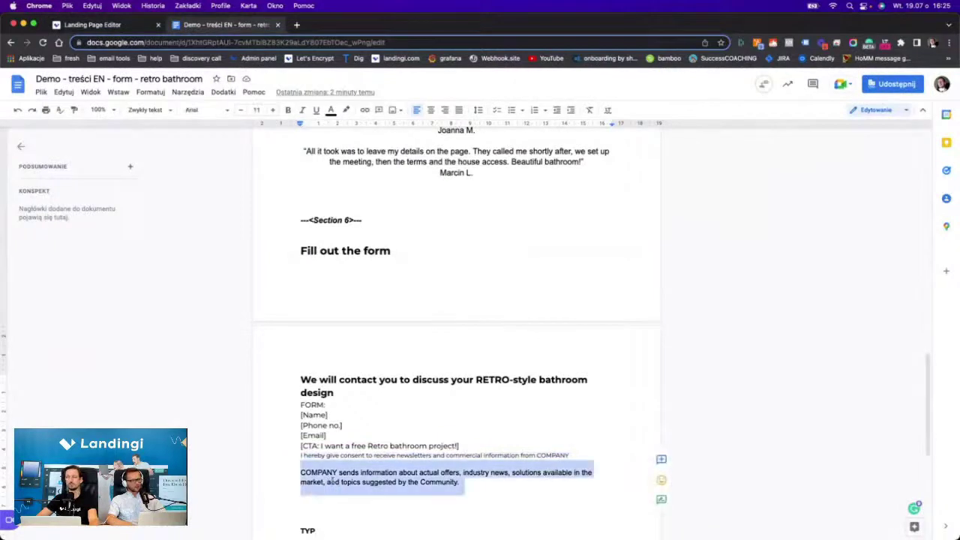
click(113, 24)
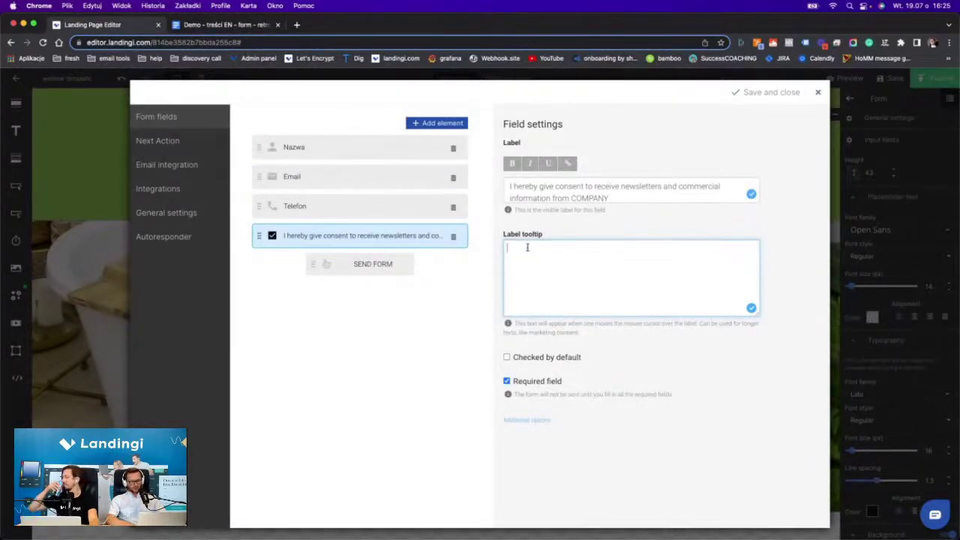
key(super+v)
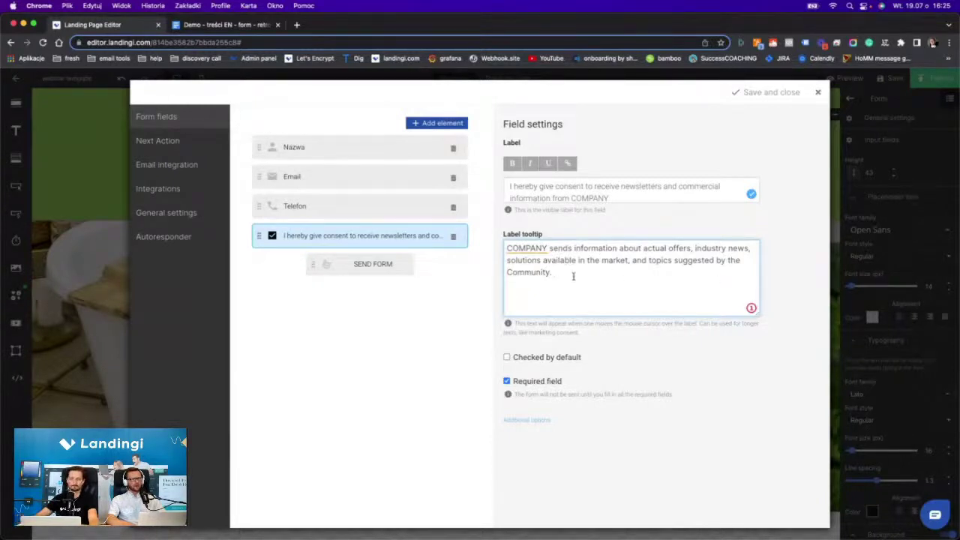
click(573, 276)
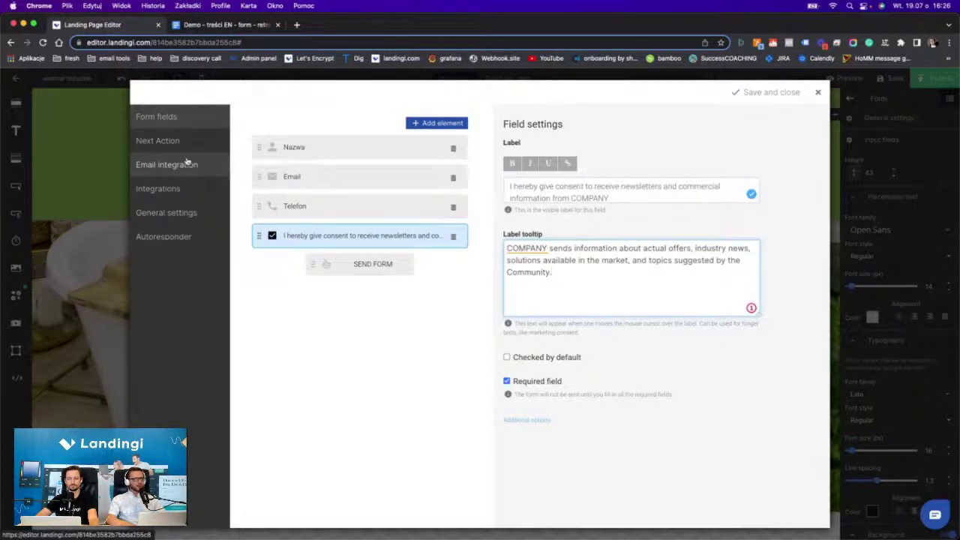
Turn on 'Send the form to an email address' and add the recipient's e-mail address.
click(186, 164)
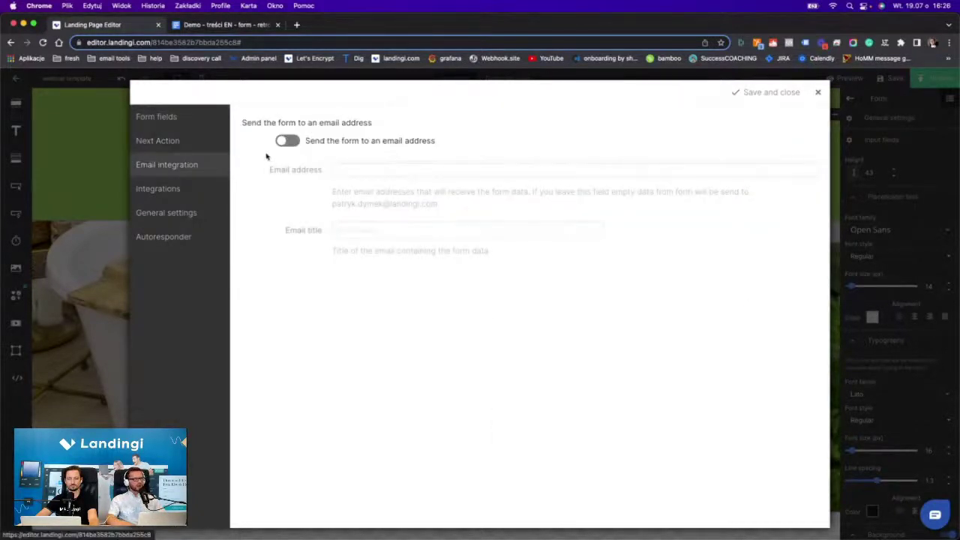
click(286, 141)
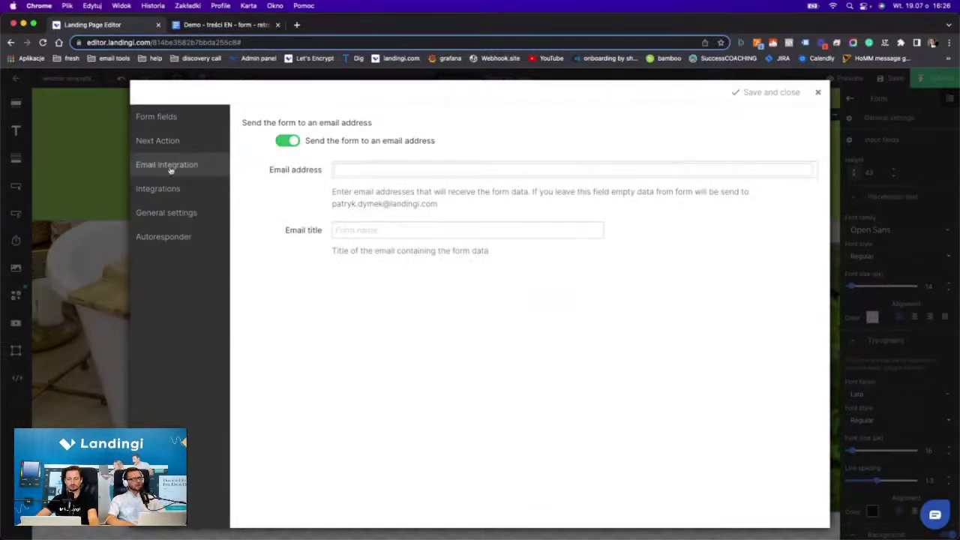
click(342, 170)
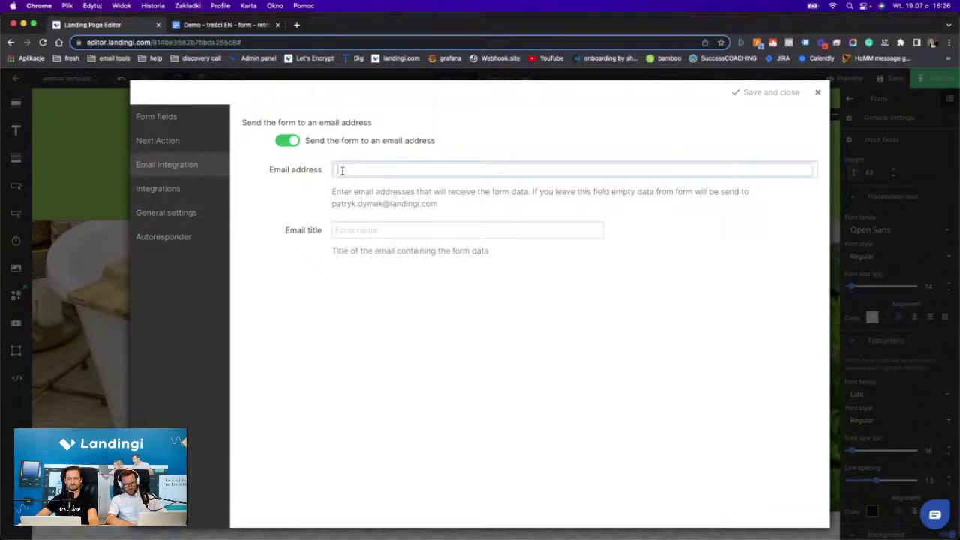
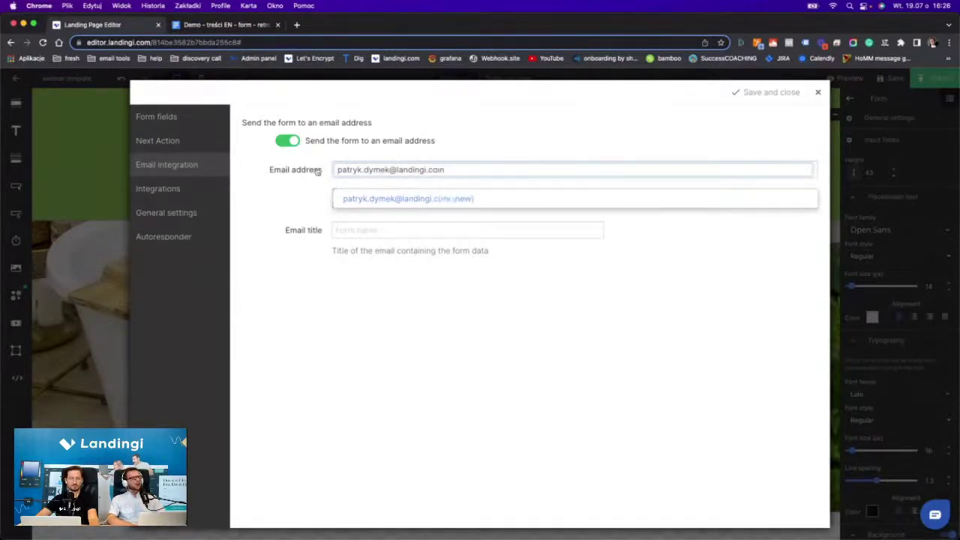
key(super+a)
key(BackSpace)
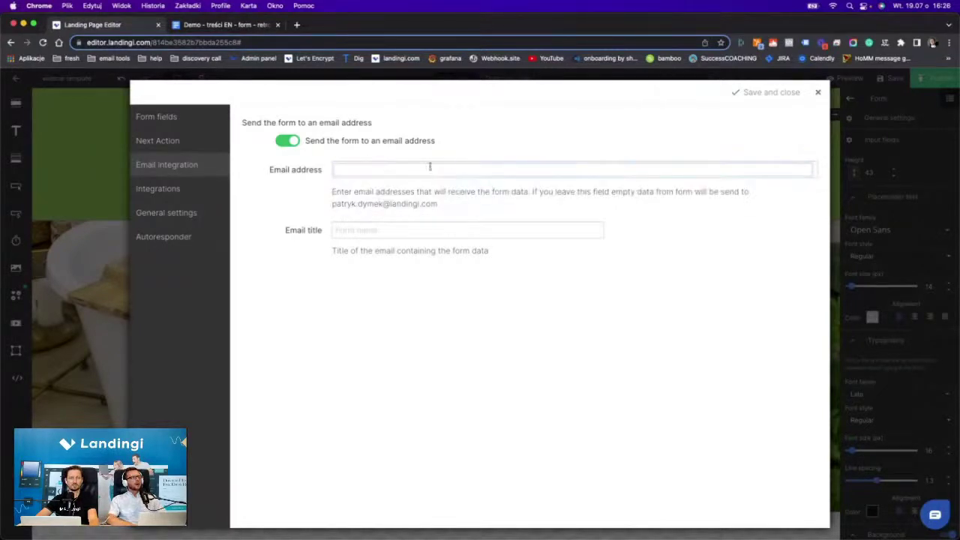
click(428, 166)
click(418, 196)
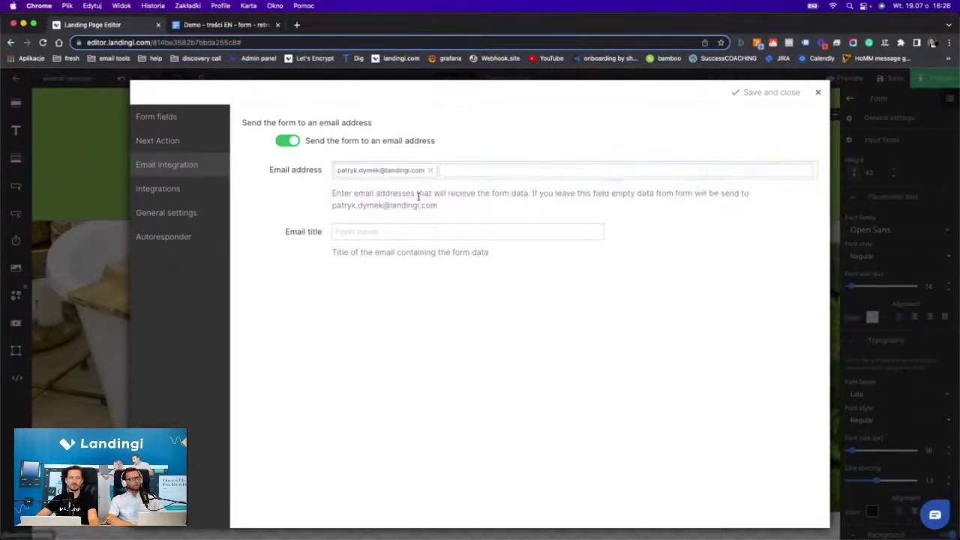
Set the email title to 'retro bathroom - new lead' and save the form settings.
click(353, 233)
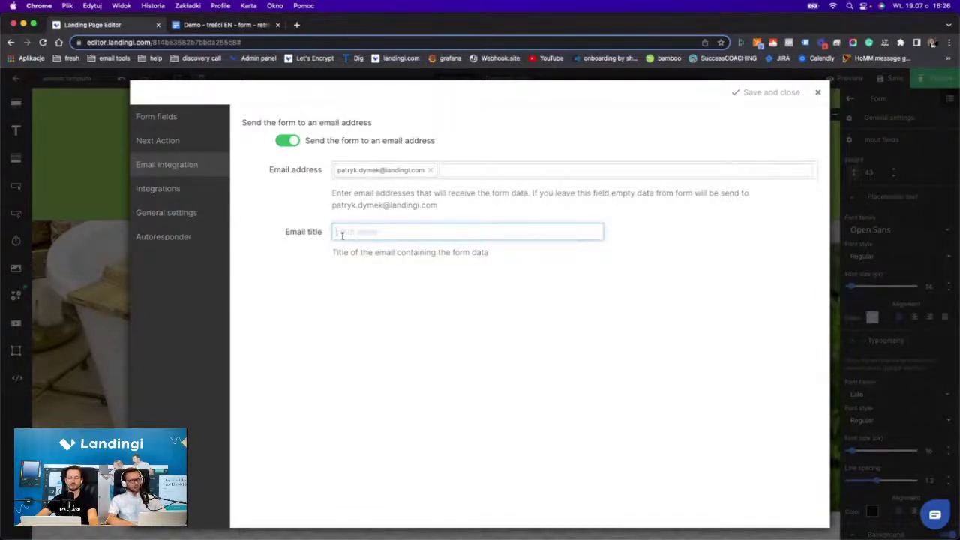
text(Hi)
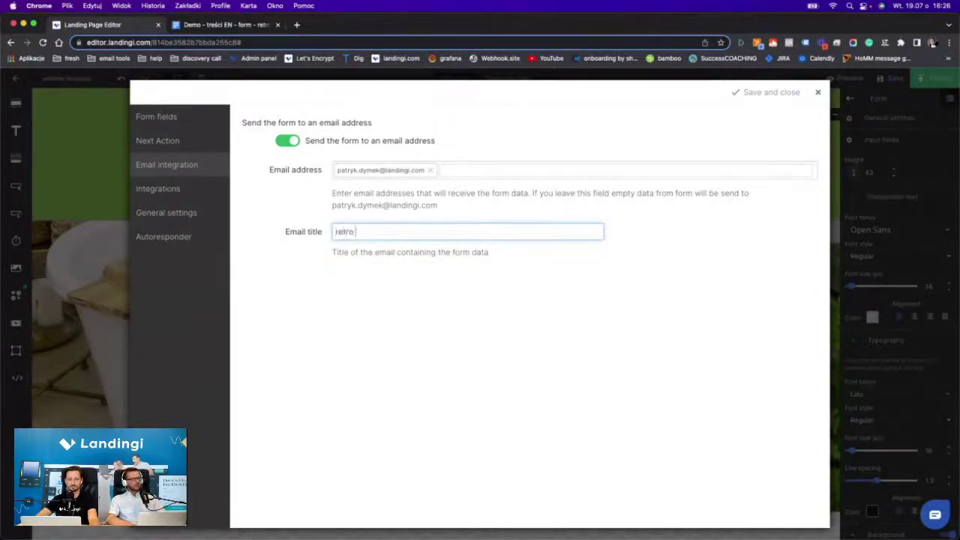
text(tro bathro)
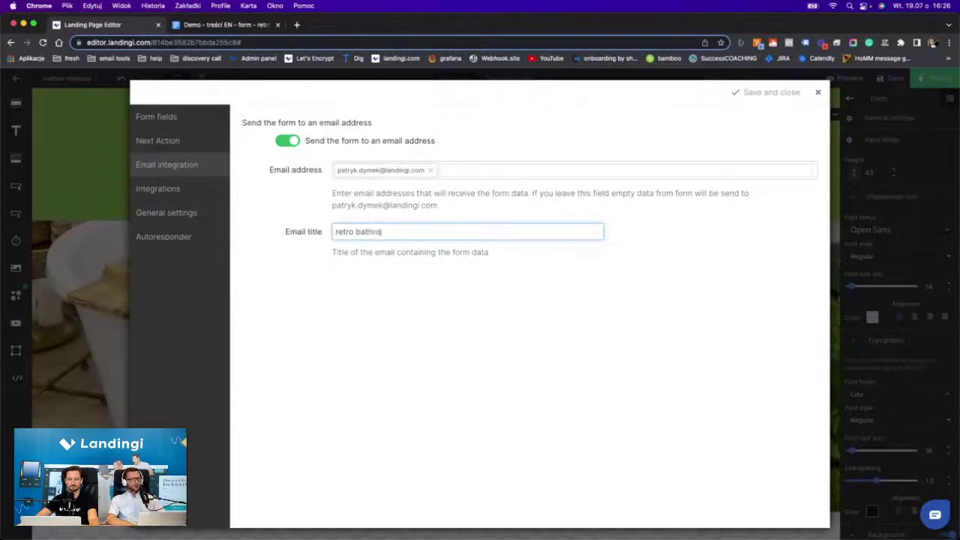
text(om - new lead)
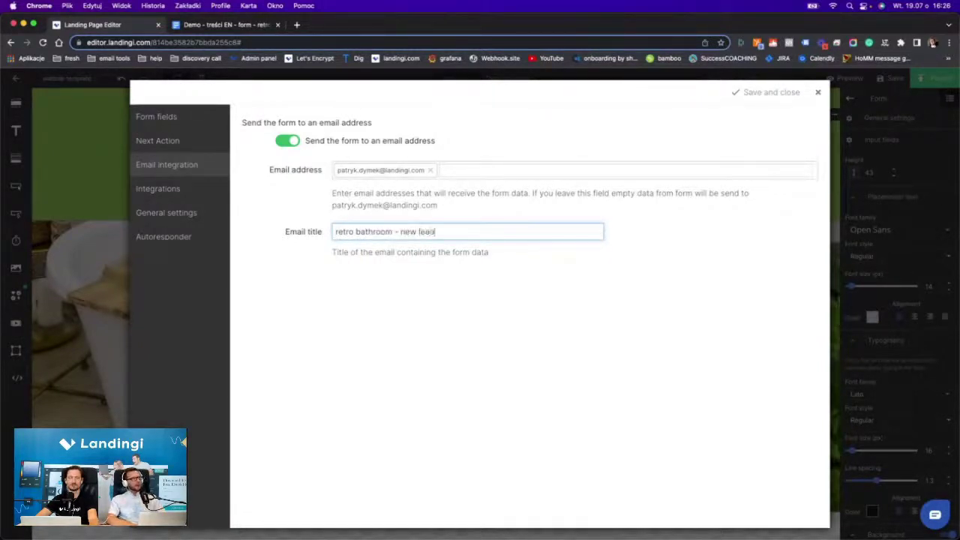
click(745, 99)
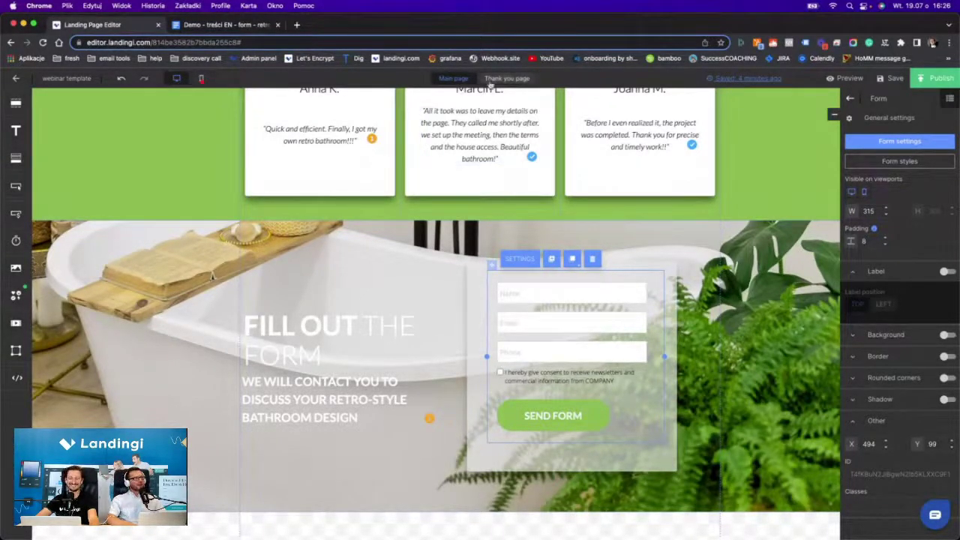
scroll(514, 216, up, 5)
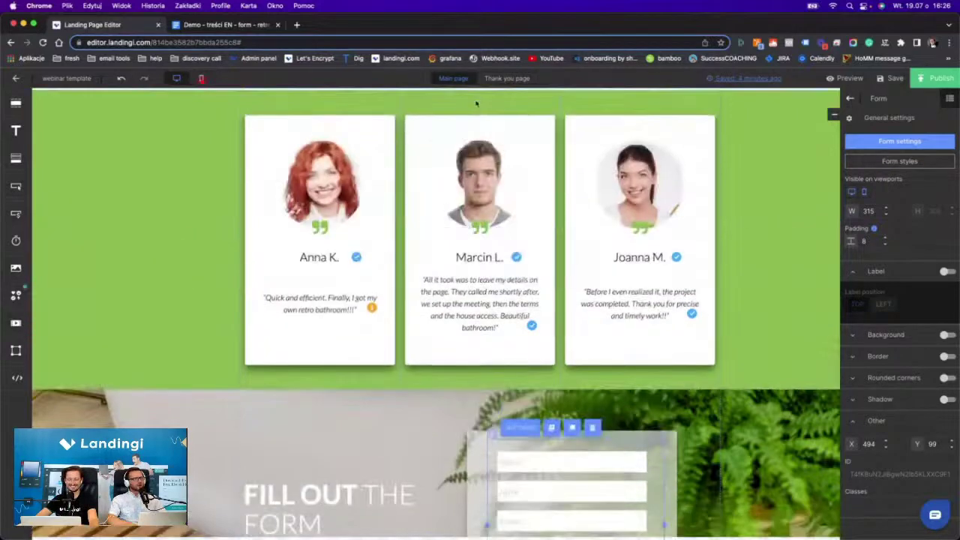
Delete the empty white section from the Thank you page.
click(502, 78)
click(452, 349)
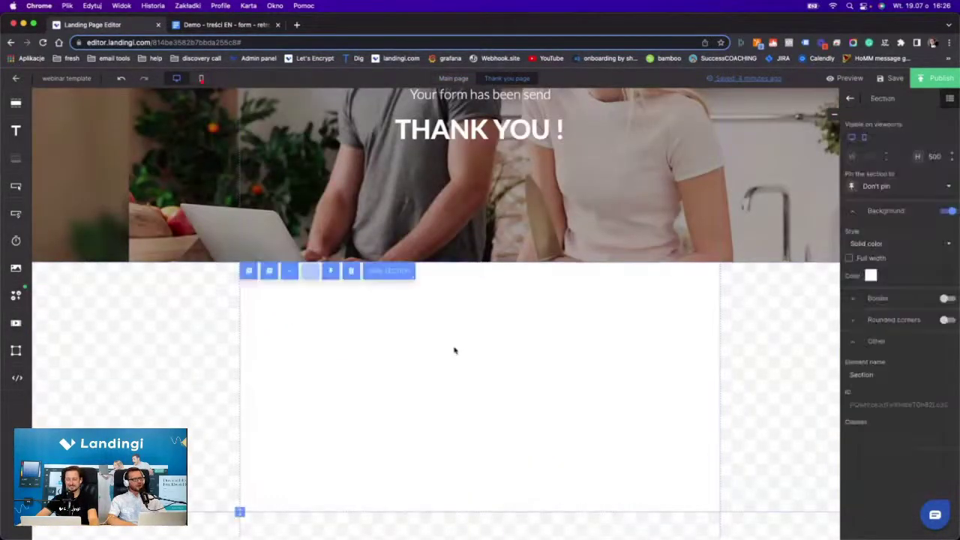
click(352, 272)
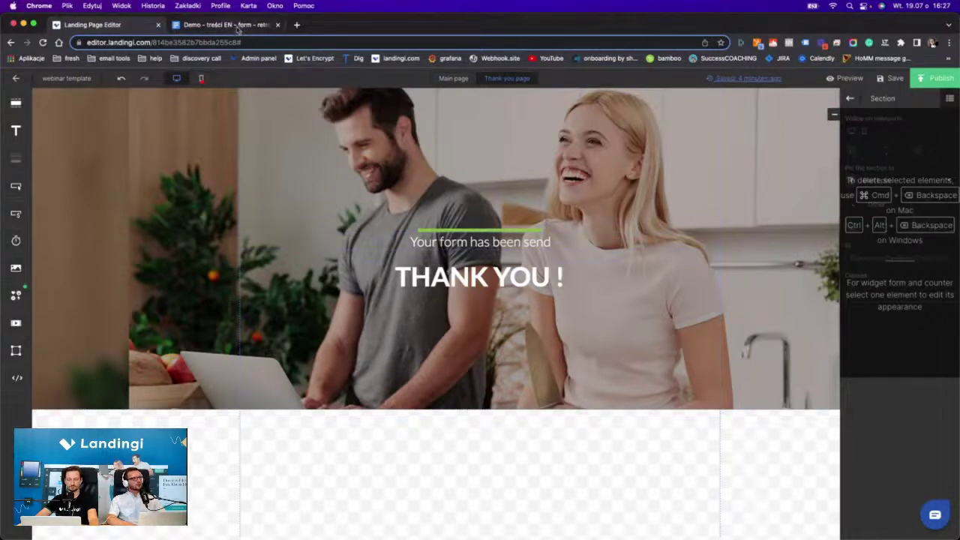
Set the brick-wall bathtub hero background to No repeat and Fill, and move THANK YOU above the subtitle.
click(666, 115)
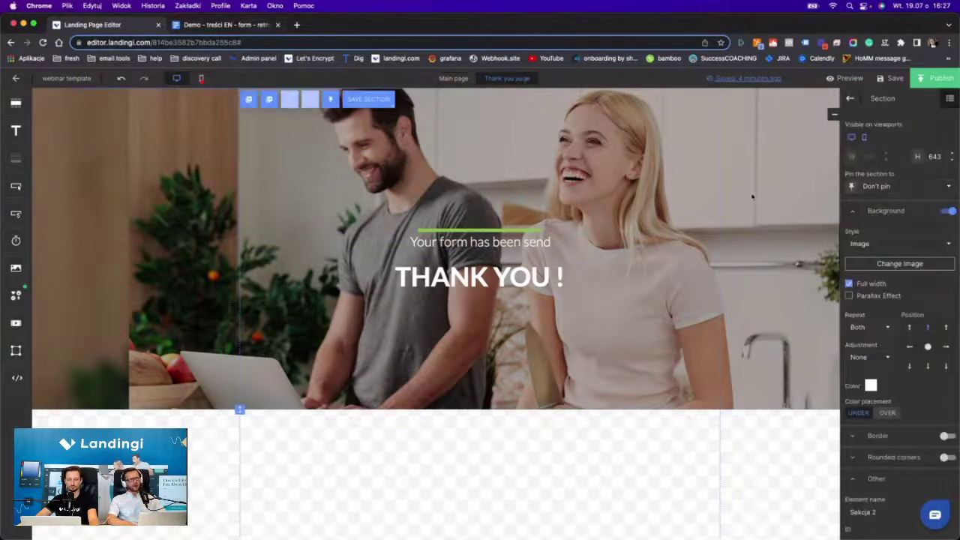
click(862, 264)
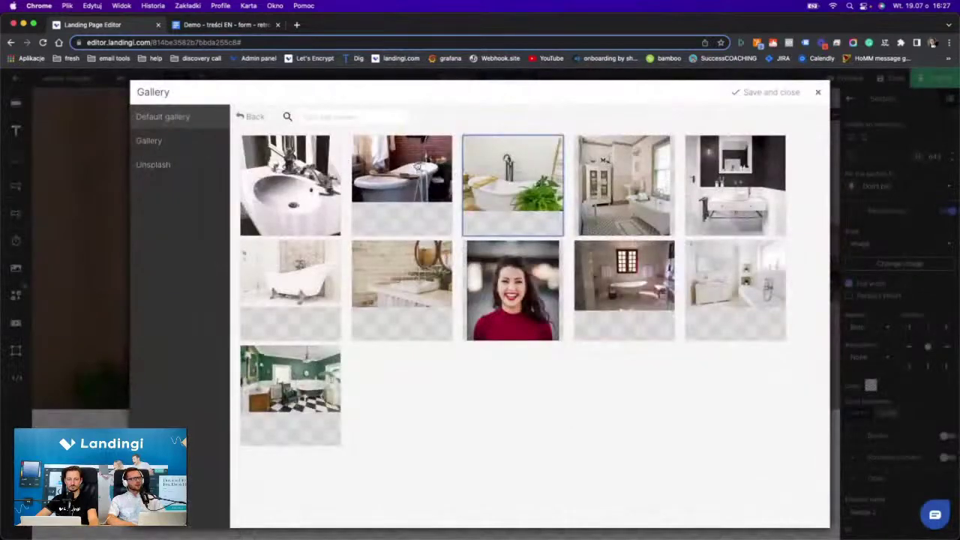
click(413, 163)
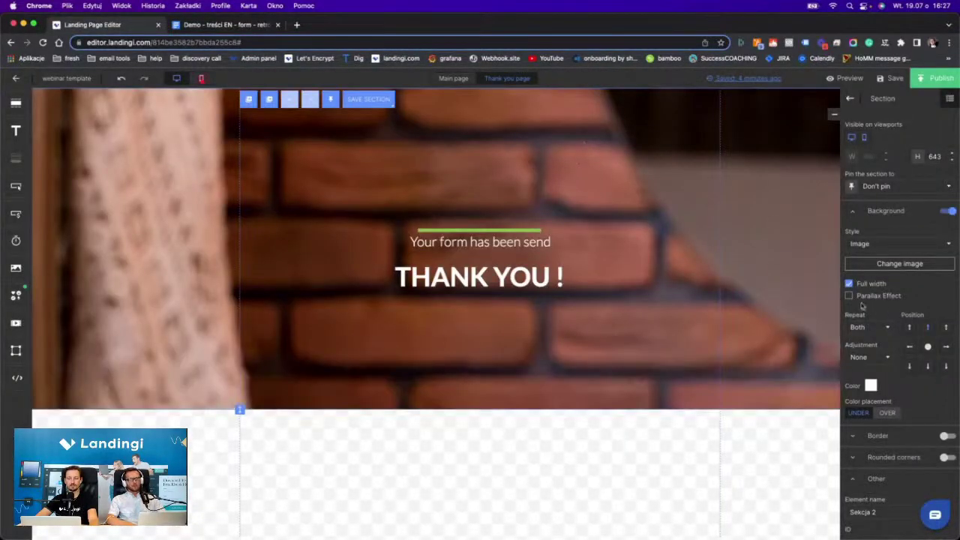
click(852, 328)
click(859, 345)
click(859, 358)
click(854, 406)
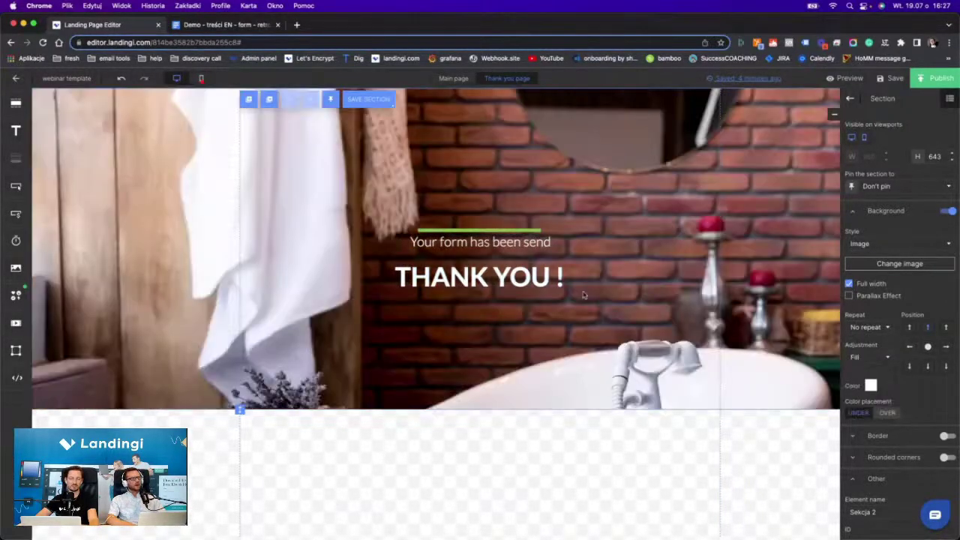
drag(465, 276, 465, 200)
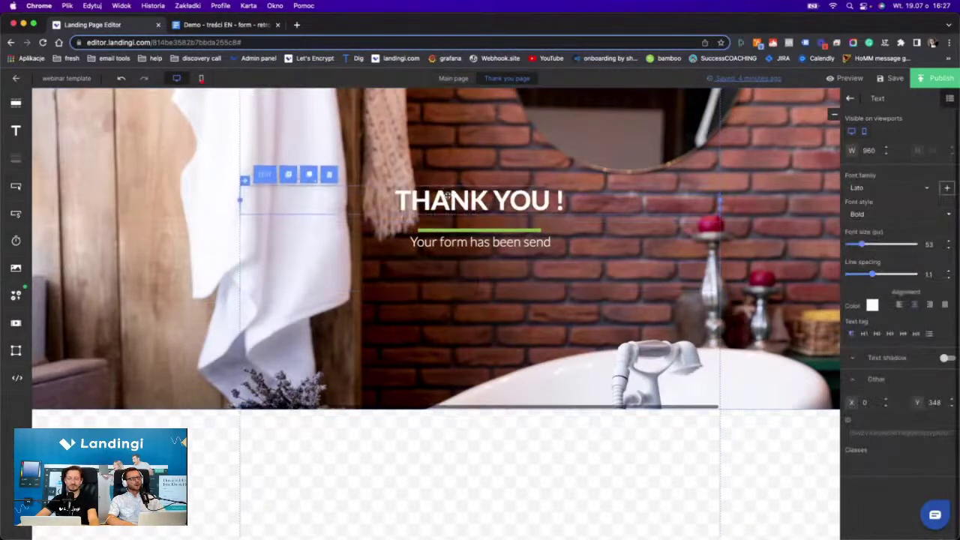
Replace the 'Your form has been send' subtitle with the thank-you line from the document.
double_click(463, 240)
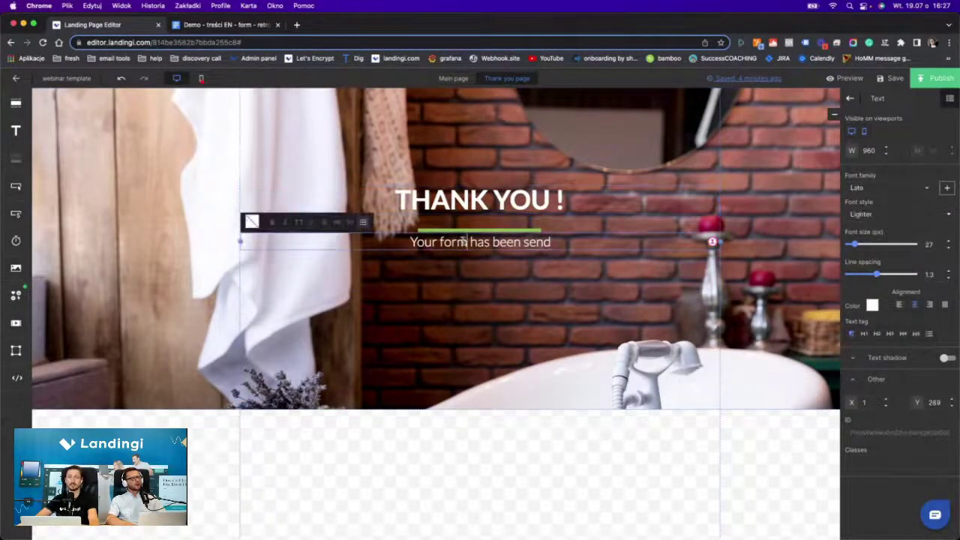
click(188, 25)
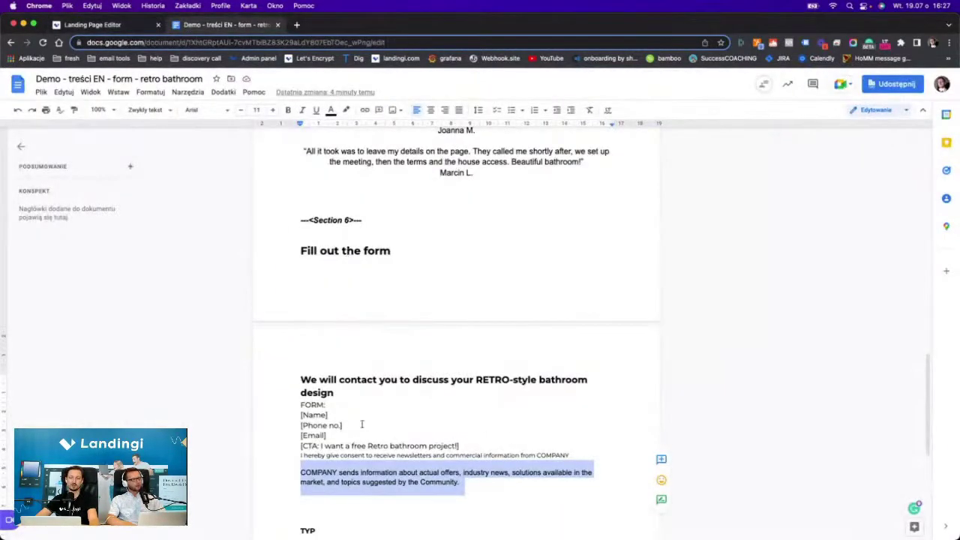
scroll(359, 420, down, 5)
scroll(339, 372, down, 1)
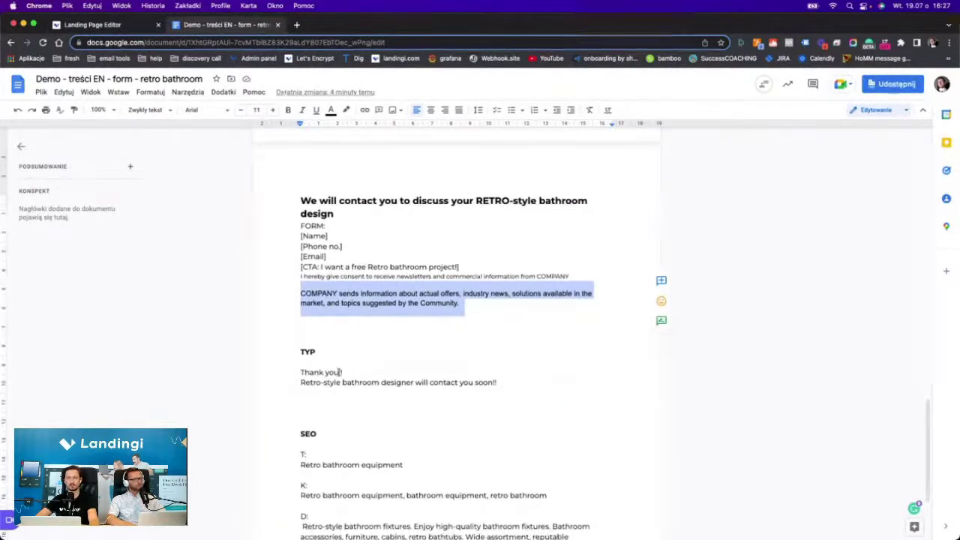
scroll(390, 315, down, 2)
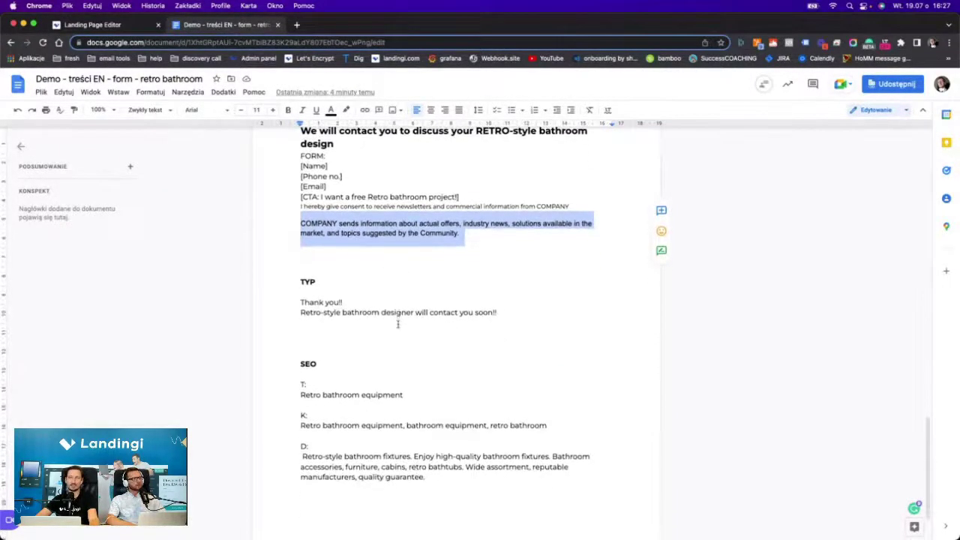
triple_click(390, 309)
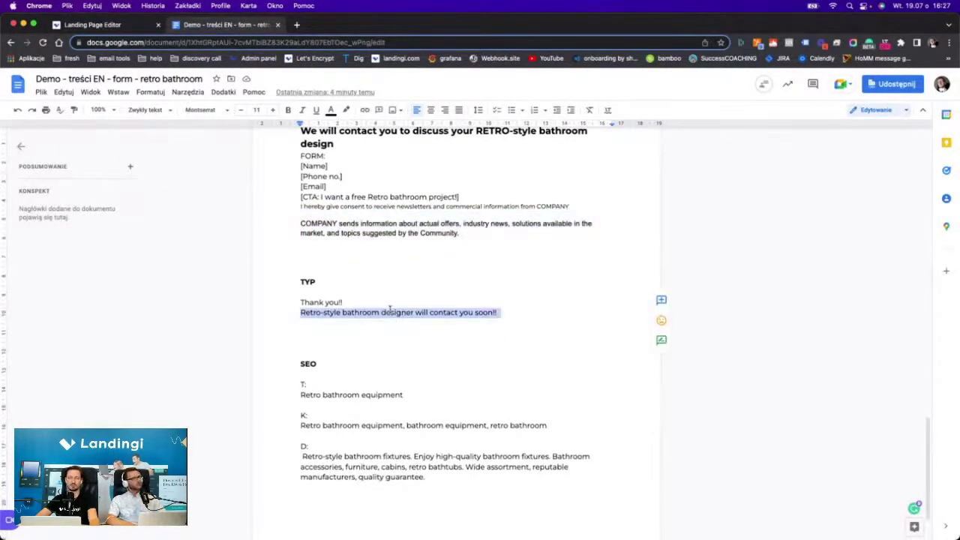
click(123, 25)
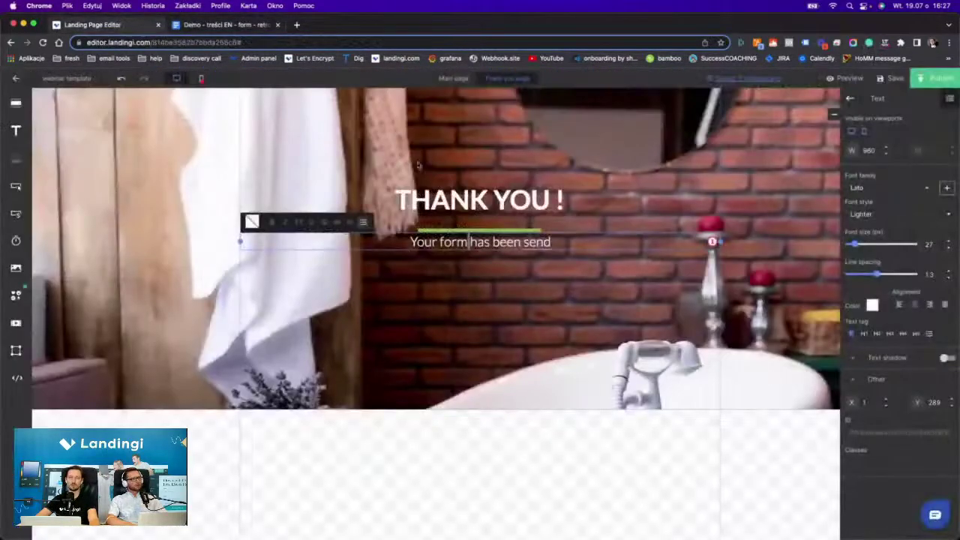
triple_click(459, 241)
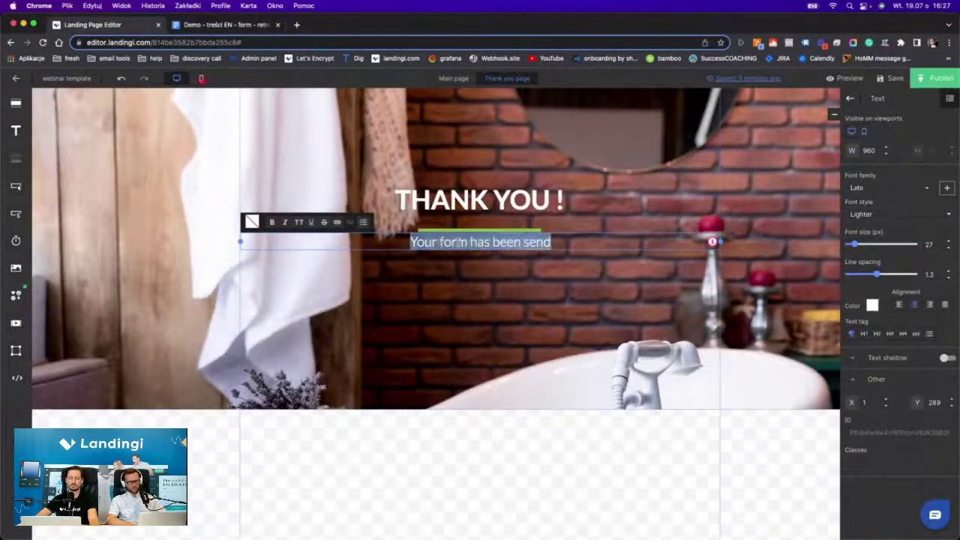
key(super+v)
Make the subtitle uppercase and shift it slightly lower beneath the heading.
triple_click(450, 242)
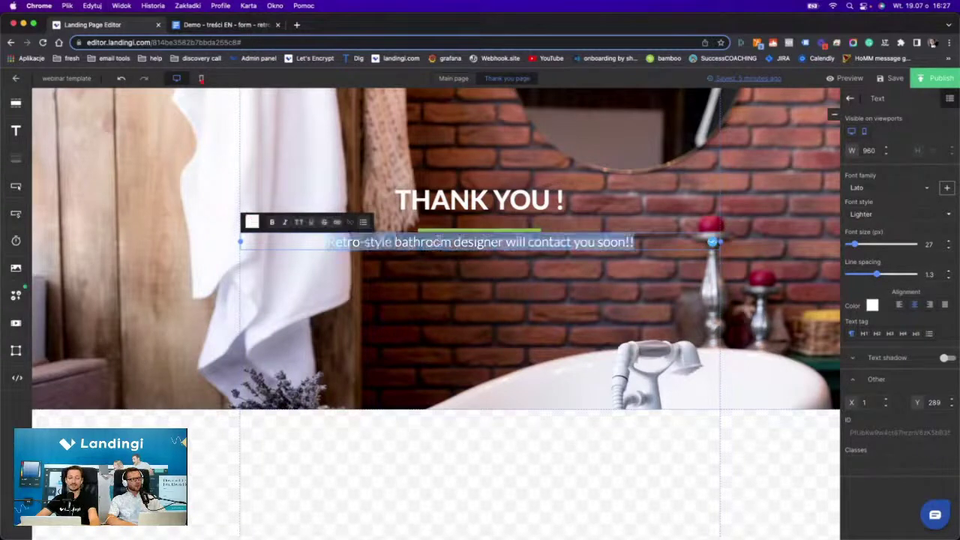
click(298, 222)
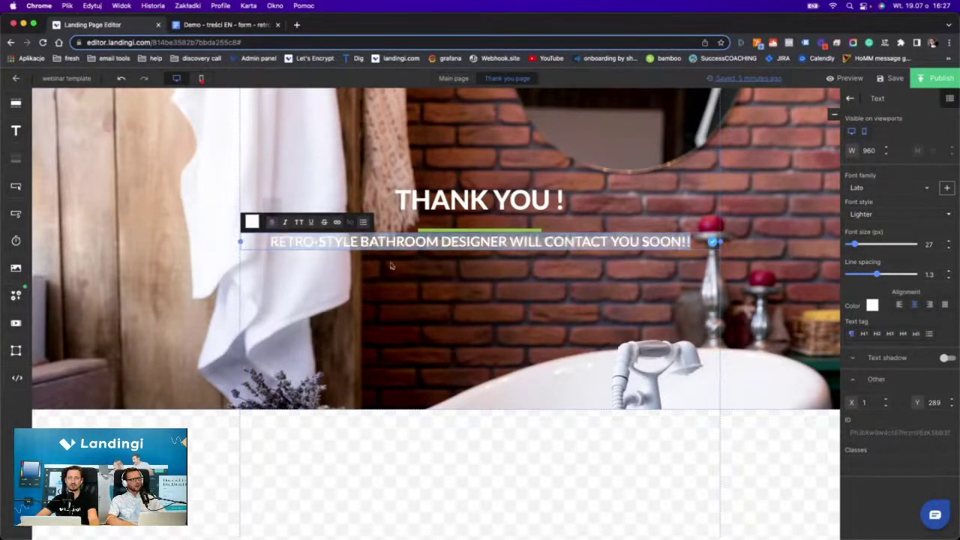
drag(399, 243, 406, 282)
click(517, 338)
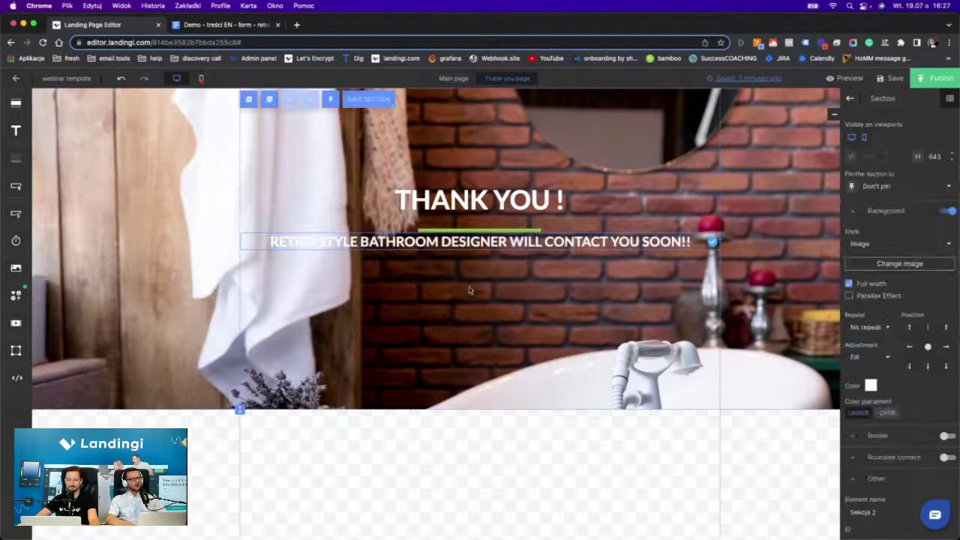
click(447, 245)
drag(447, 245, 446, 266)
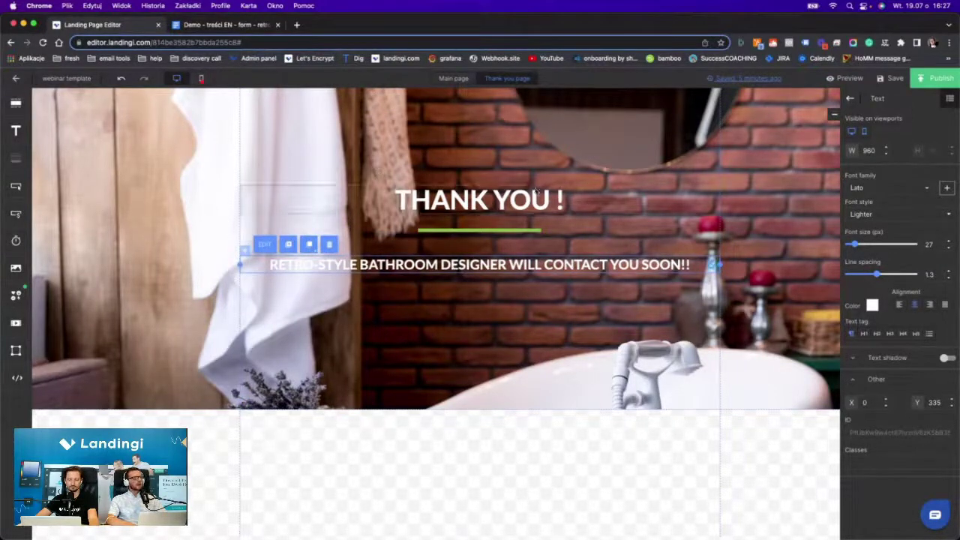
click(450, 79)
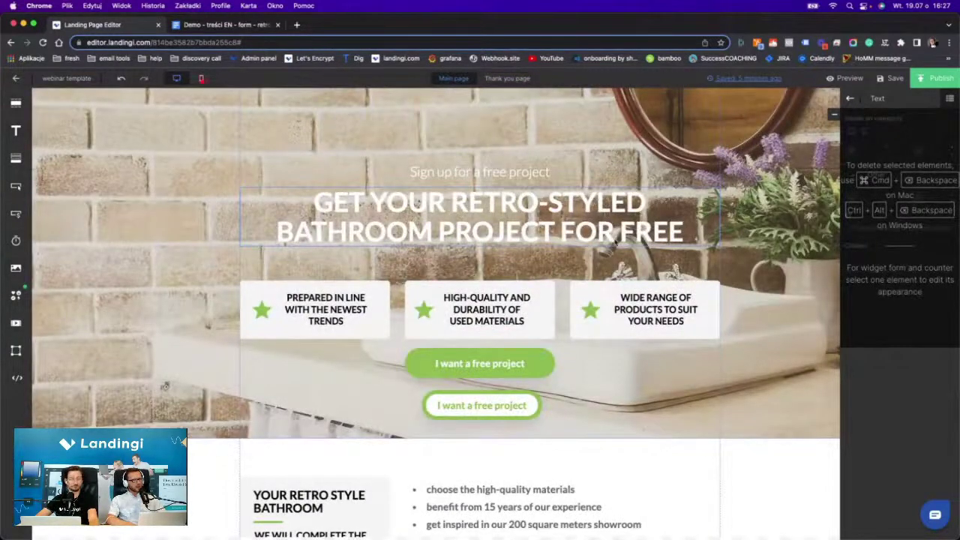
Set the page's SEO title to 'Retro bathroom equipment'.
scroll(615, 241, down, 10)
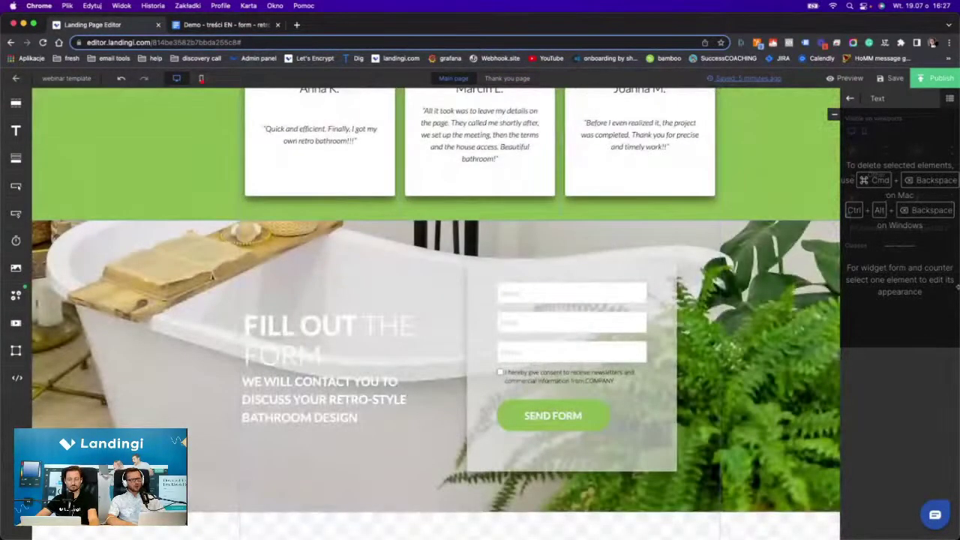
click(849, 98)
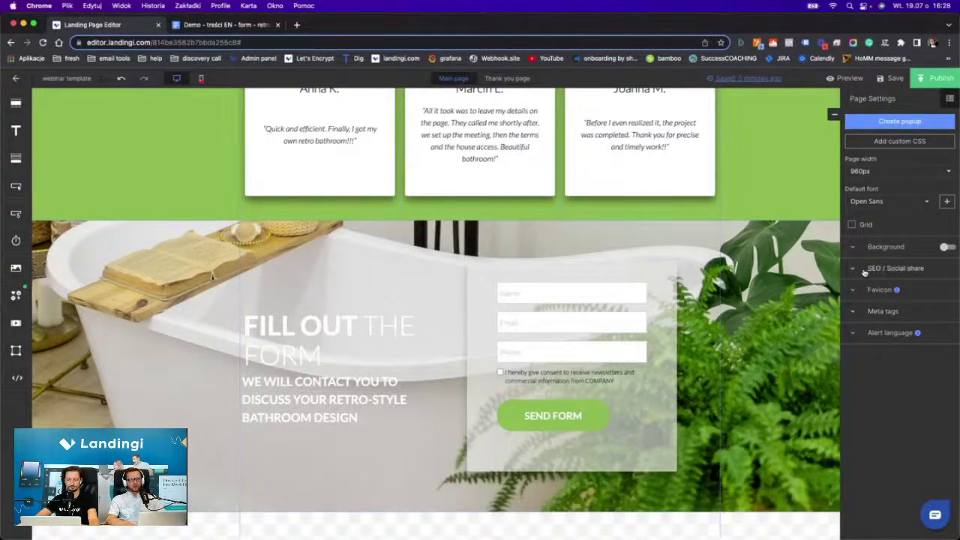
click(892, 268)
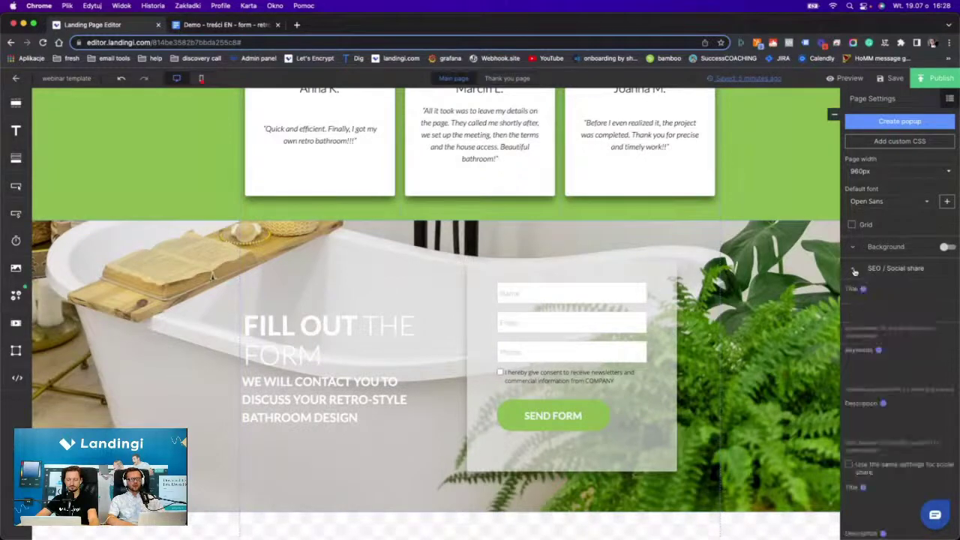
click(222, 26)
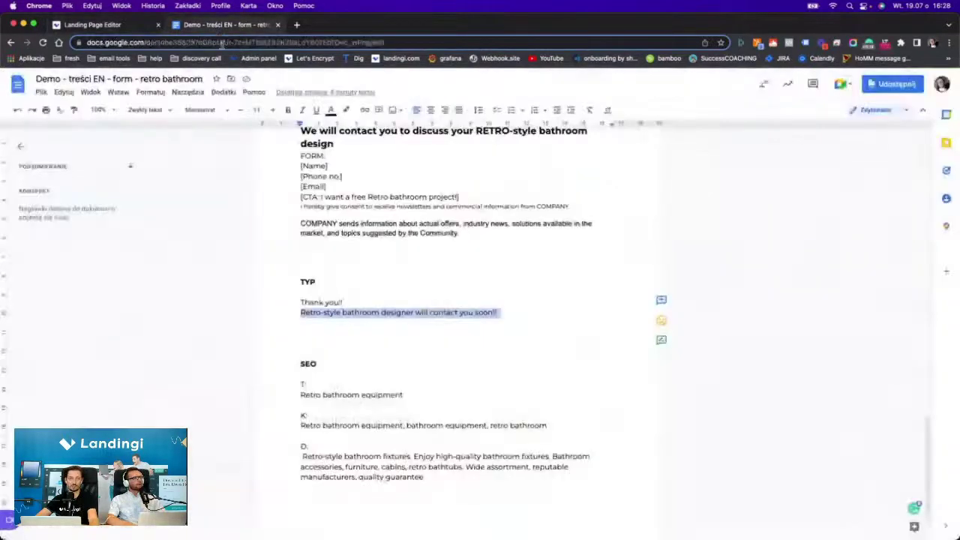
triple_click(349, 394)
key(super+c)
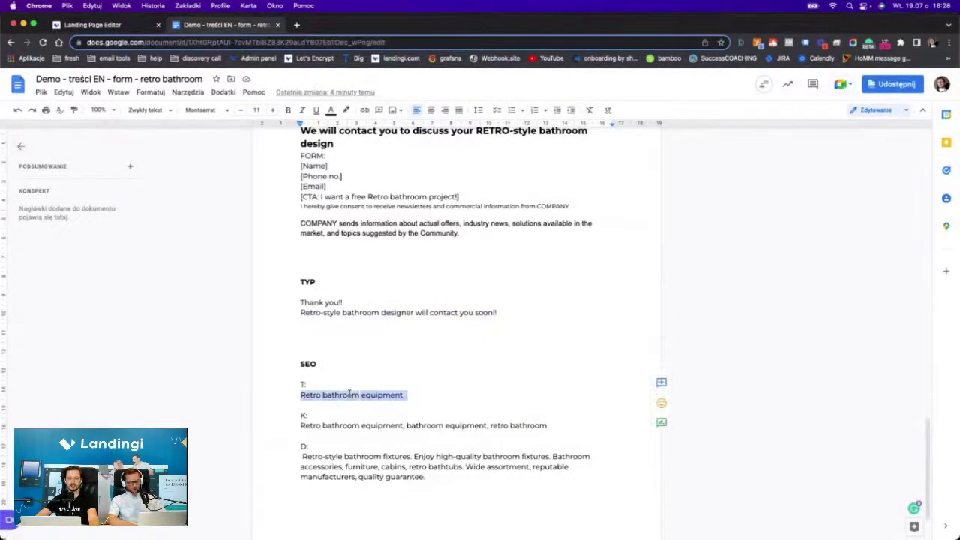
click(79, 27)
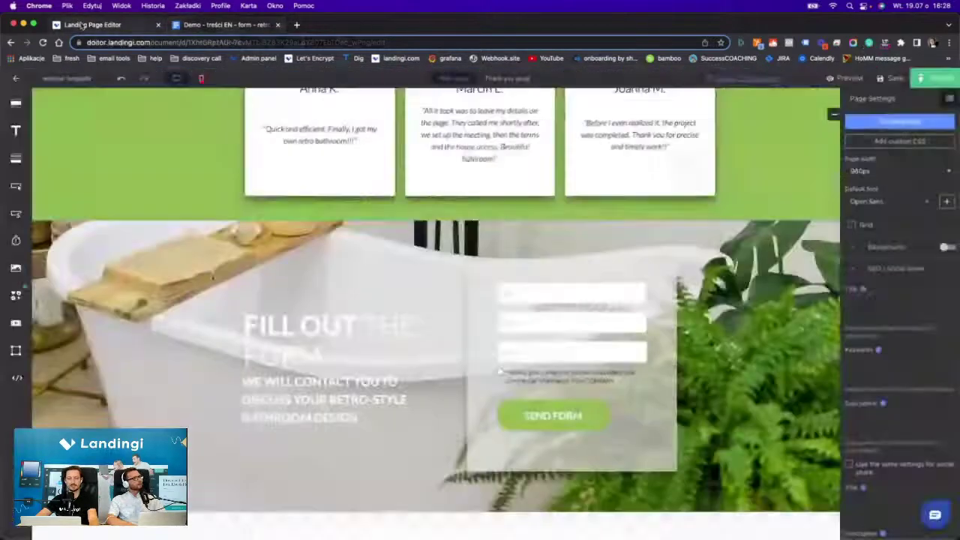
click(852, 308)
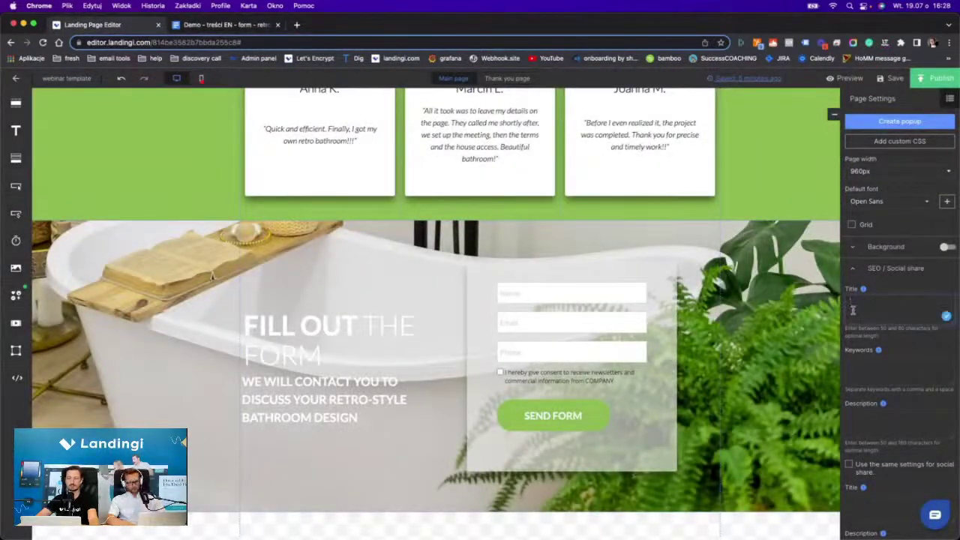
key(super+v)
Fill the SEO keywords with 'bathroom equipment, retro bathroom'.
click(851, 362)
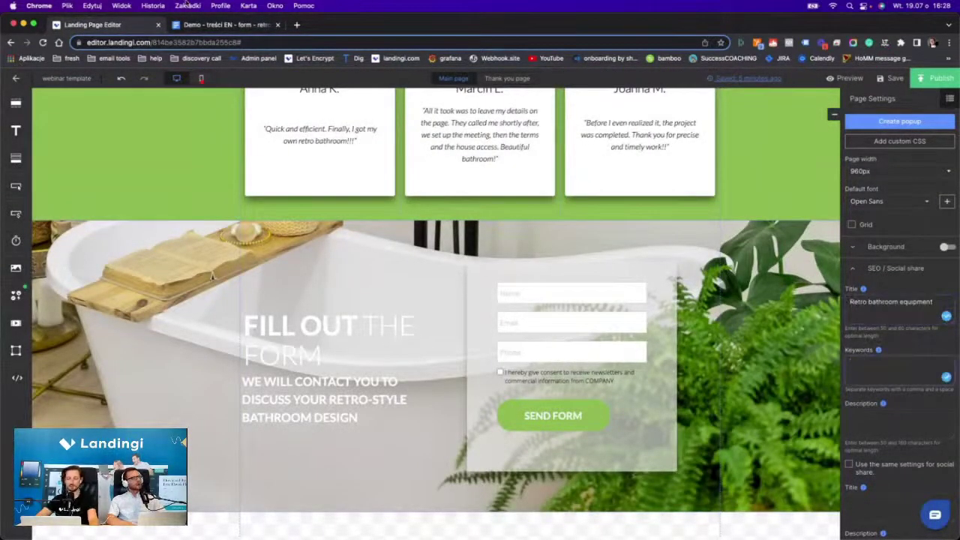
click(187, 26)
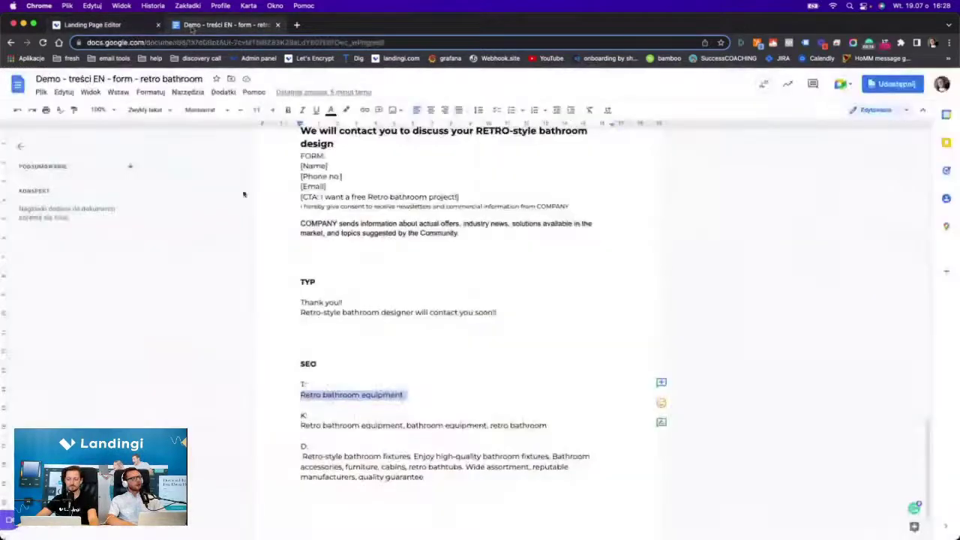
triple_click(328, 424)
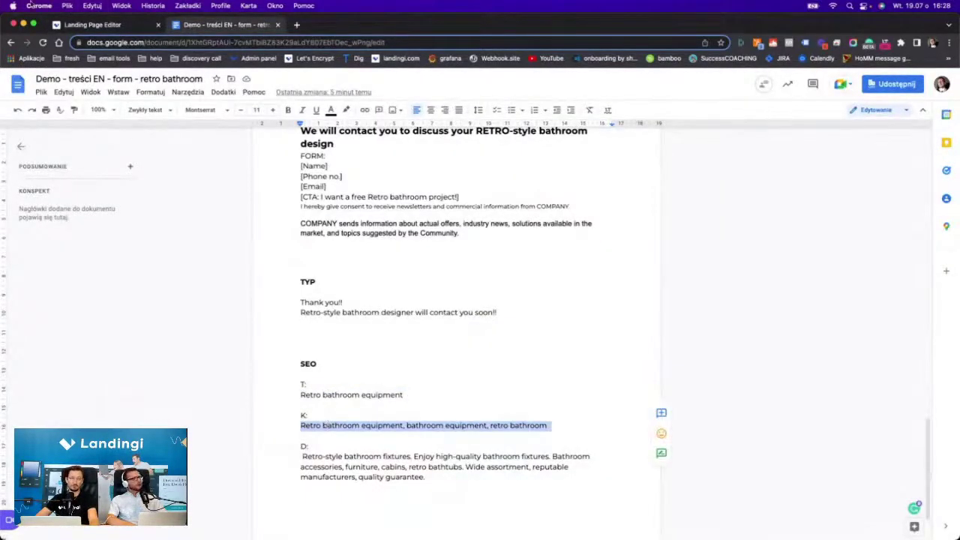
click(86, 25)
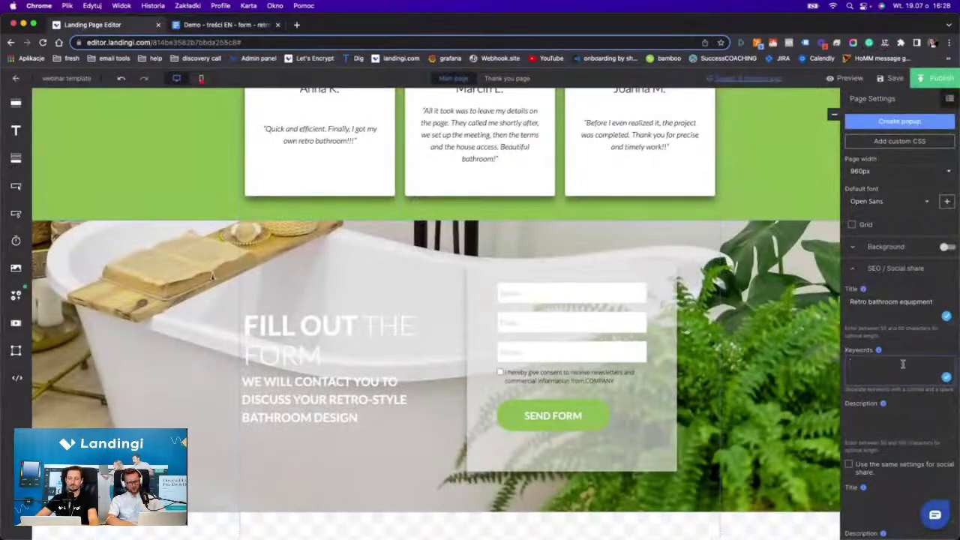
text(bathroom equipment, retro bathroom)
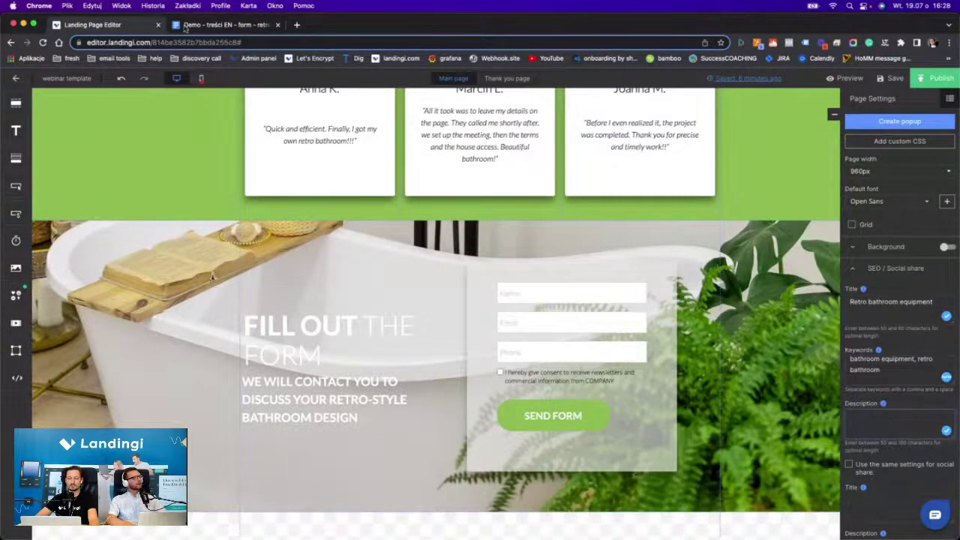
Paste the bathroom fixtures description into the SEO description and close page settings.
click(184, 27)
triple_click(370, 478)
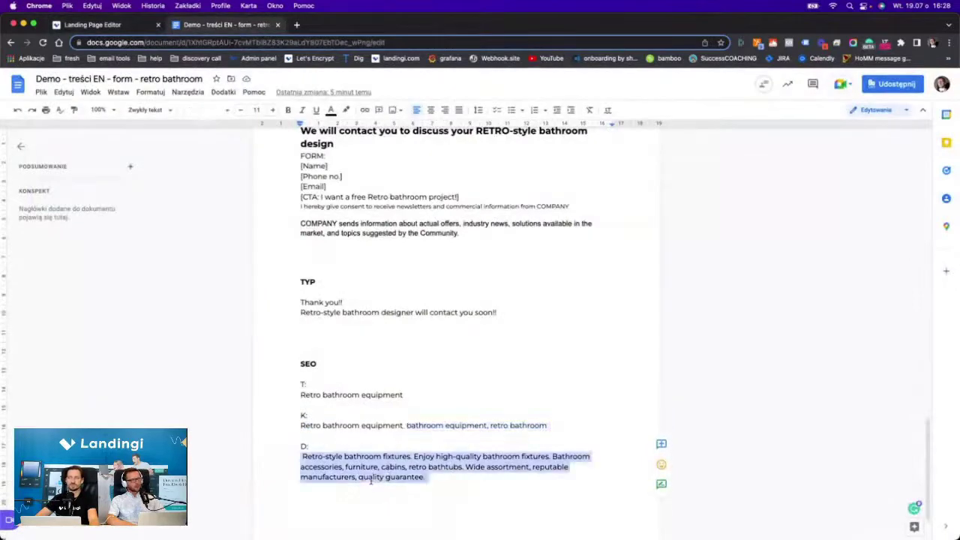
click(90, 25)
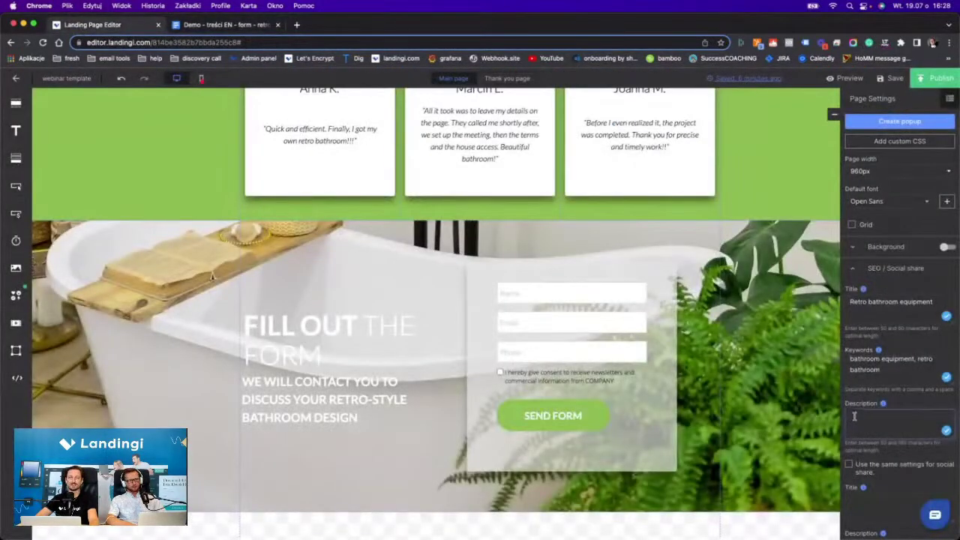
click(853, 416)
key(super+v)
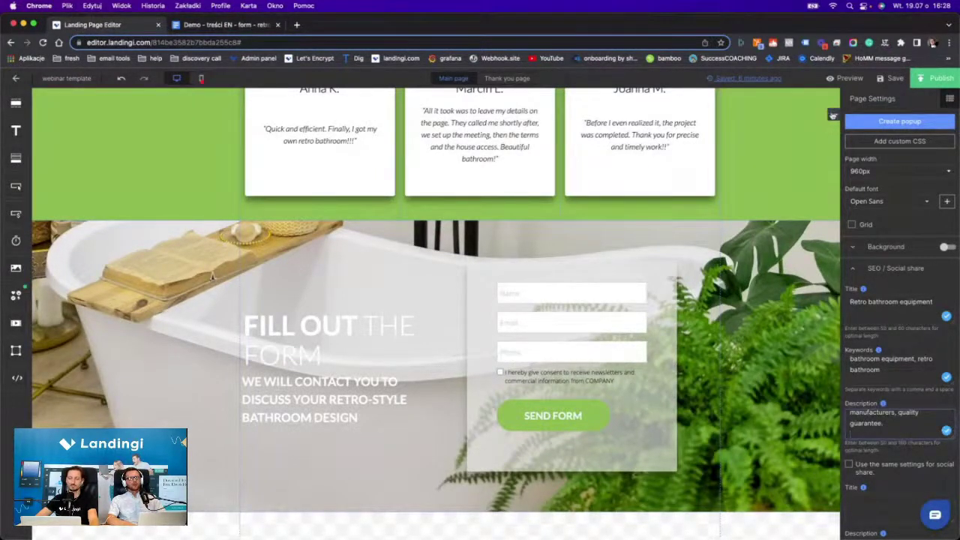
click(832, 115)
Point the outlined second 'I want a free project' button's scroll action at Sekcja 3.
scroll(561, 293, up, 10)
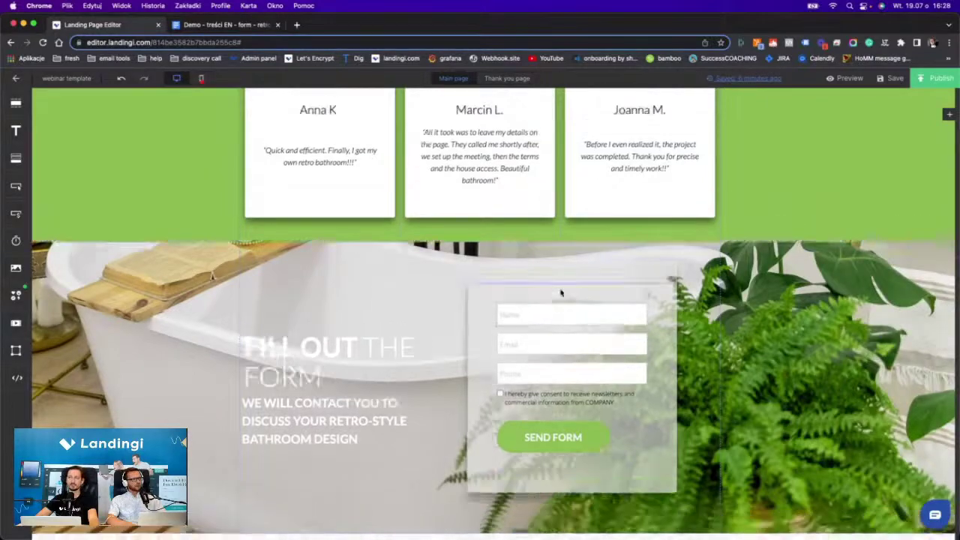
scroll(561, 293, up, 20)
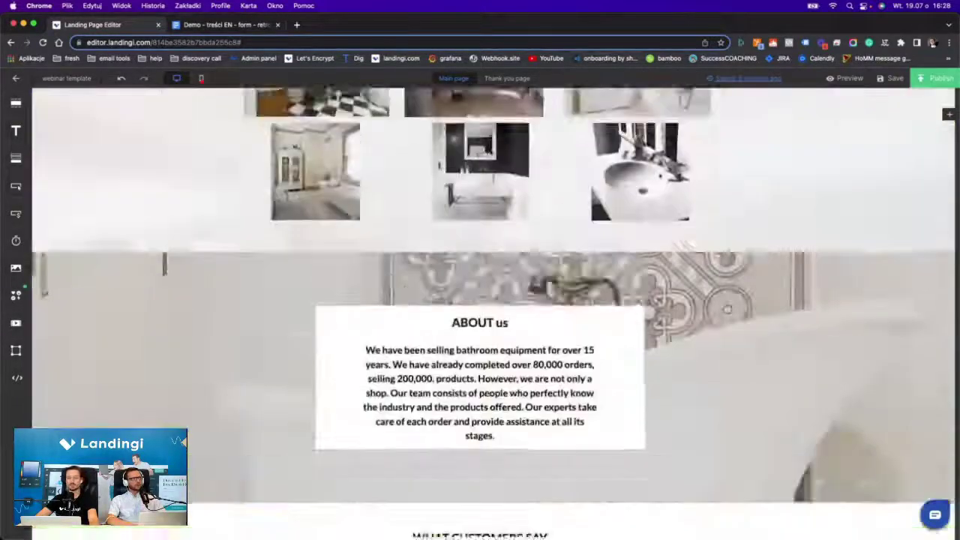
scroll(561, 293, up, 4)
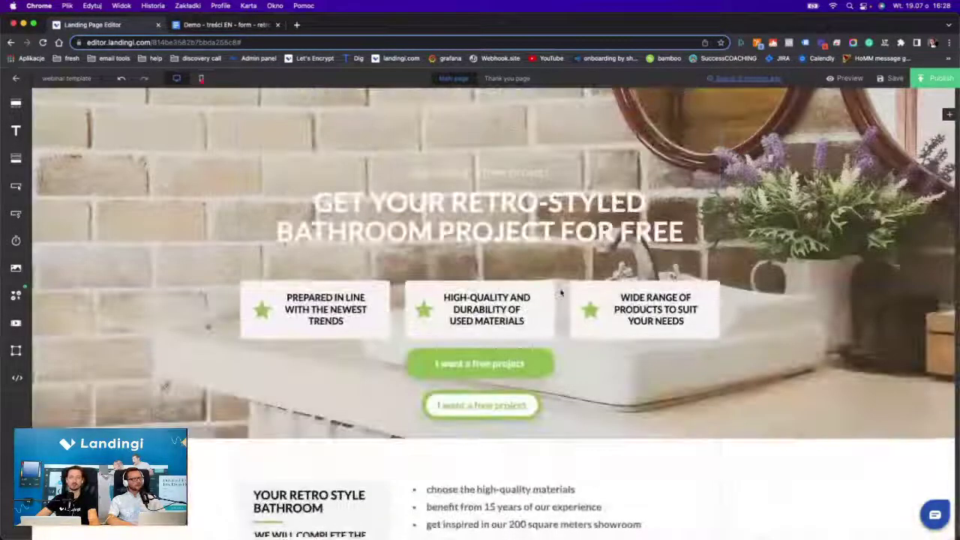
click(525, 369)
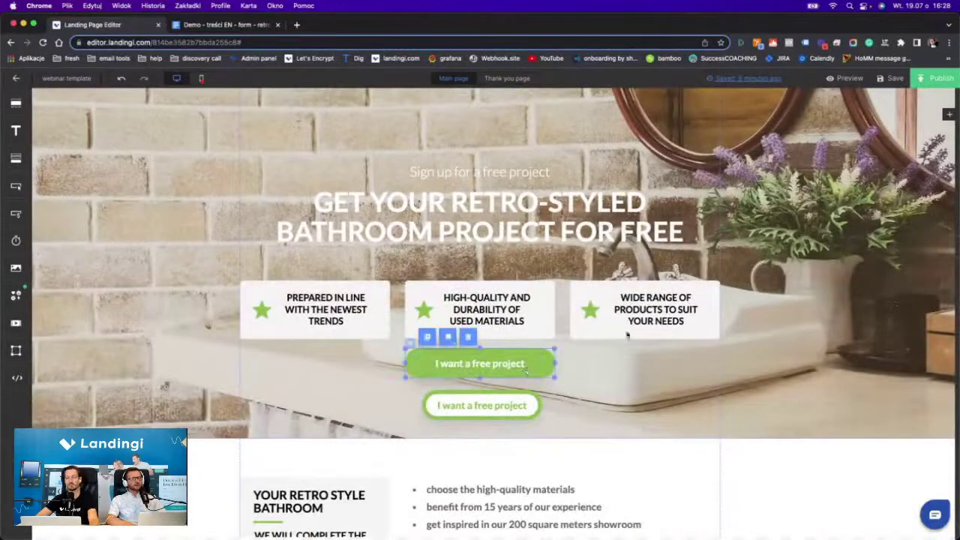
click(948, 115)
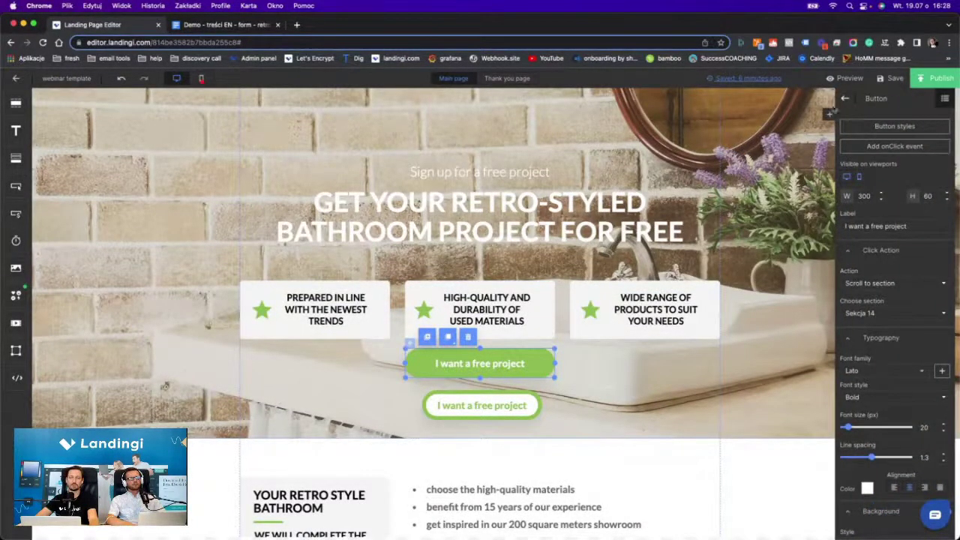
scroll(652, 229, down, 6)
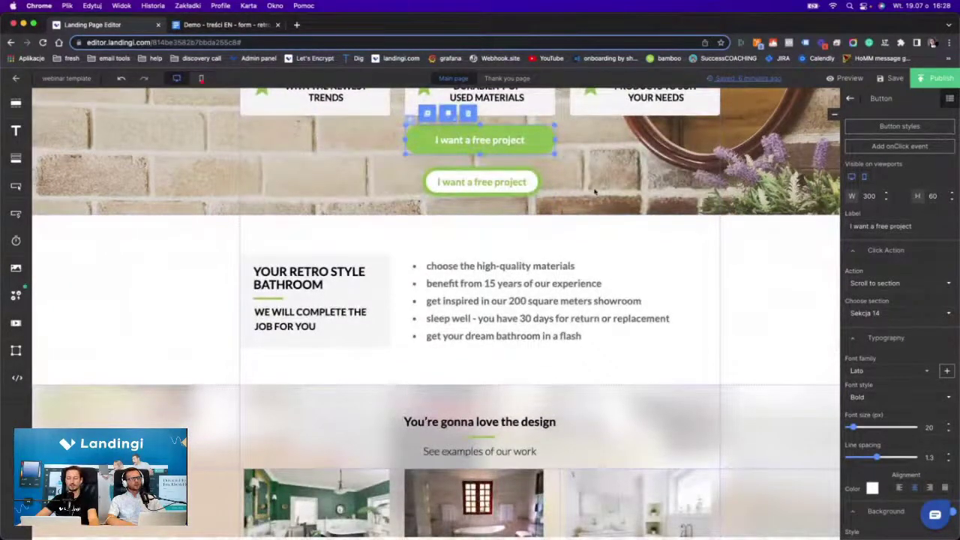
click(528, 189)
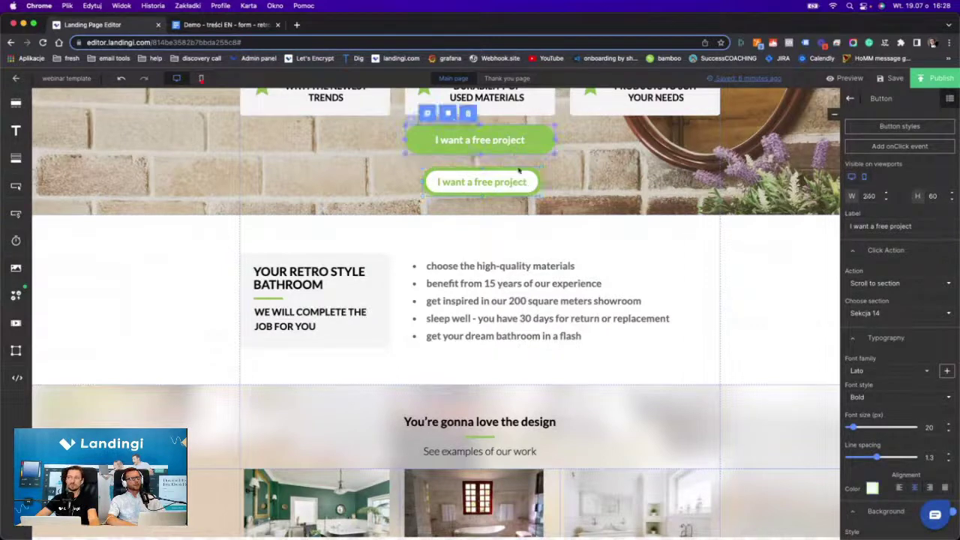
click(907, 312)
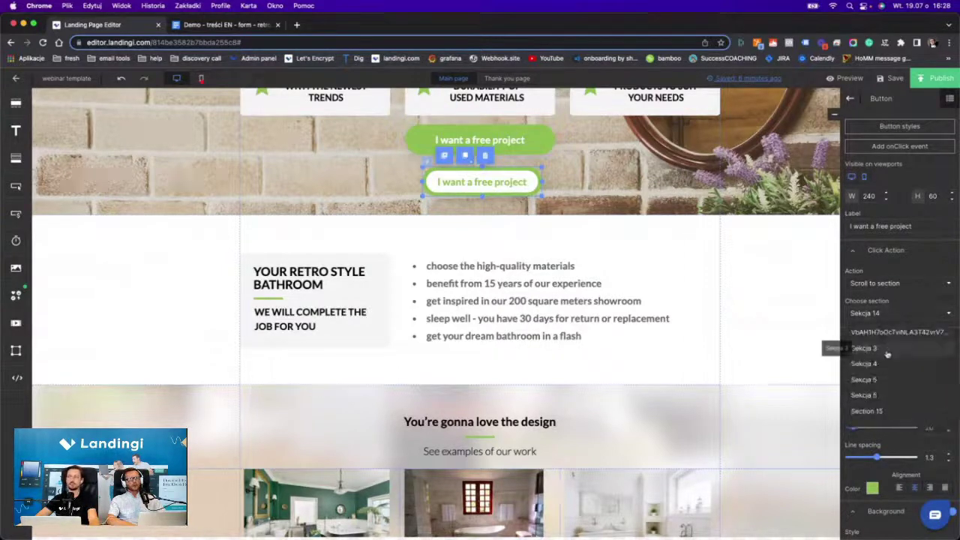
click(862, 347)
click(609, 175)
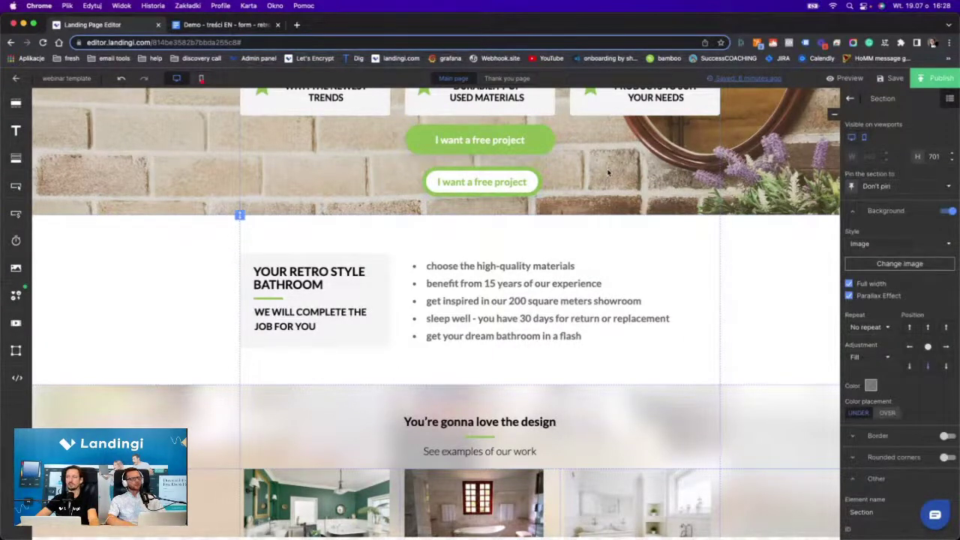
Preview the retro-bathroom landing page and scroll through it as a visitor.
scroll(609, 174, down, 7)
scroll(609, 174, up, 8)
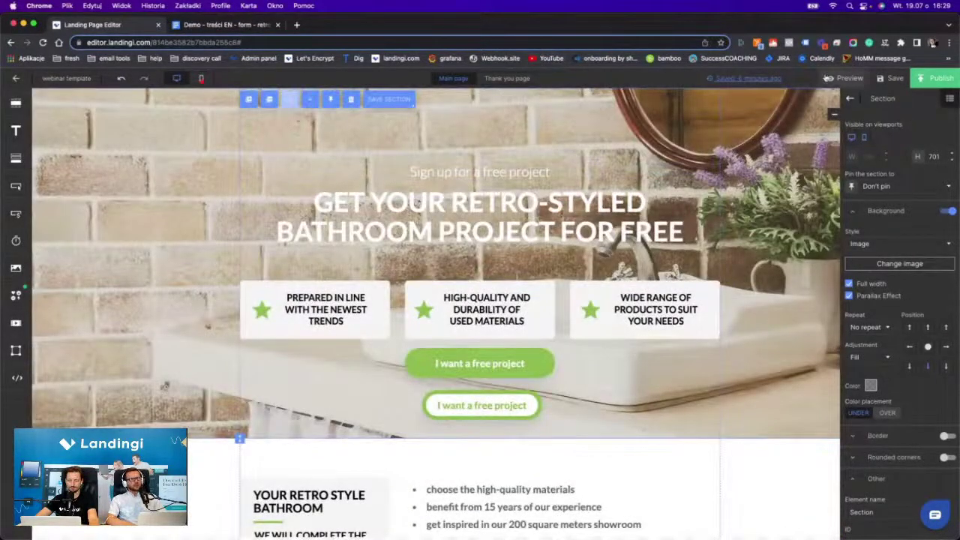
click(839, 78)
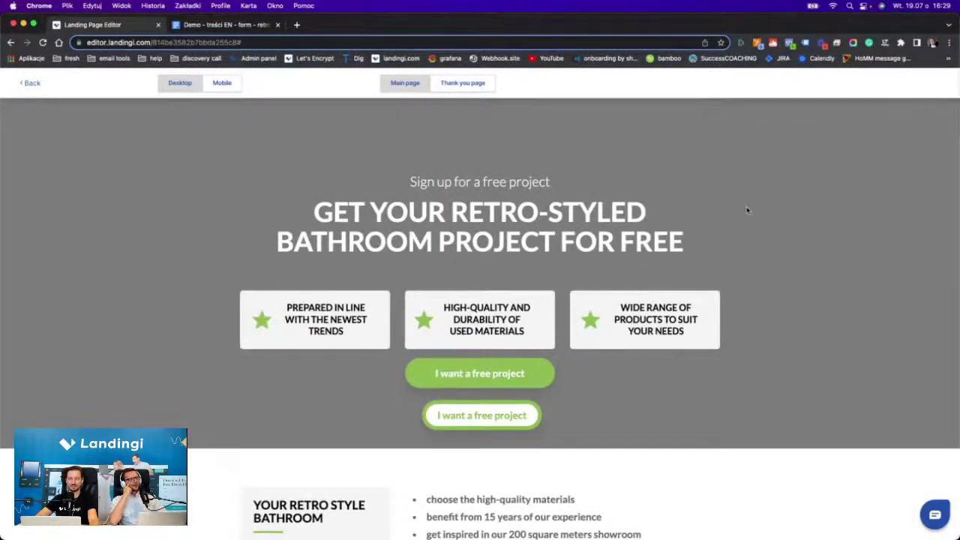
scroll(747, 202, down, 5)
scroll(747, 211, down, 10)
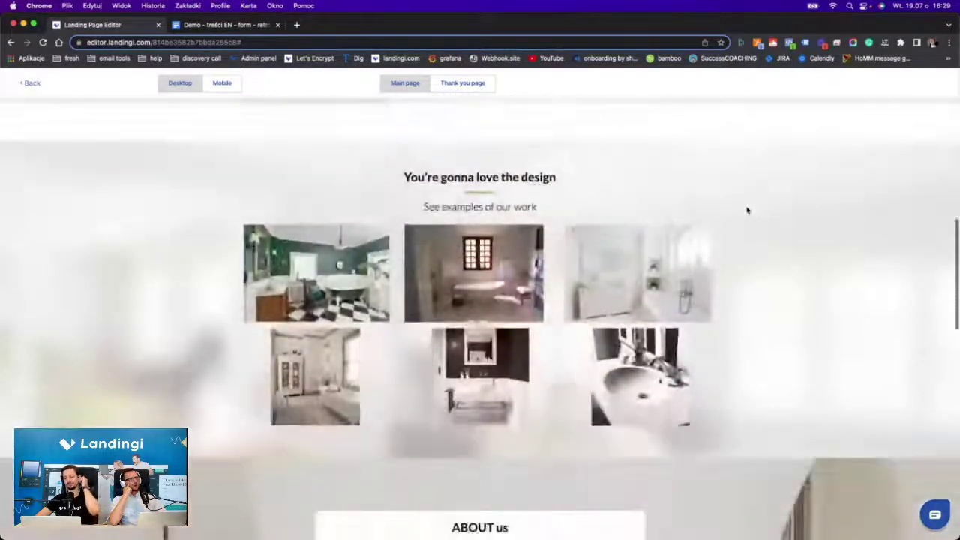
scroll(748, 210, up, 15)
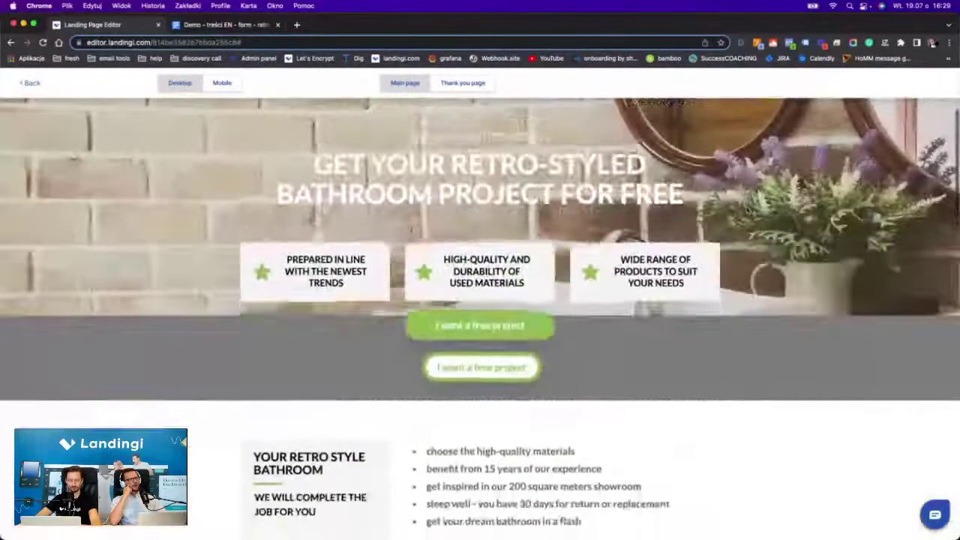
scroll(747, 210, down, 5)
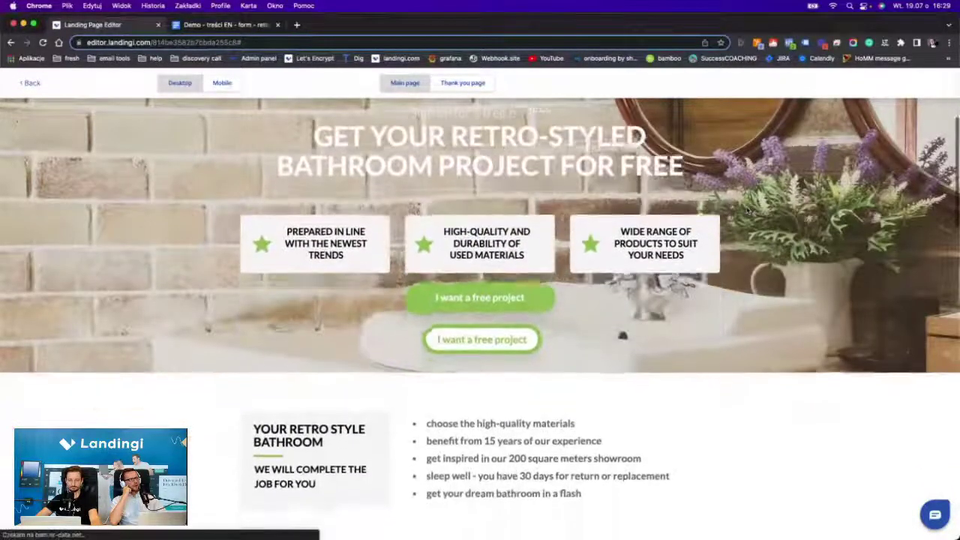
scroll(747, 211, down, 3)
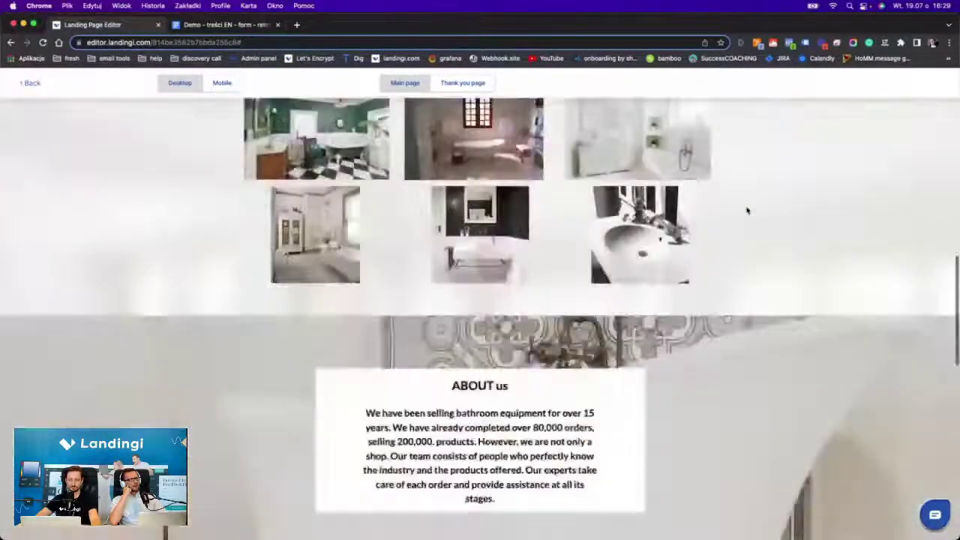
scroll(748, 208, up, 8)
In the mobile layout, move both stray stars back into their cards and raise the outlined button beneath them.
click(32, 82)
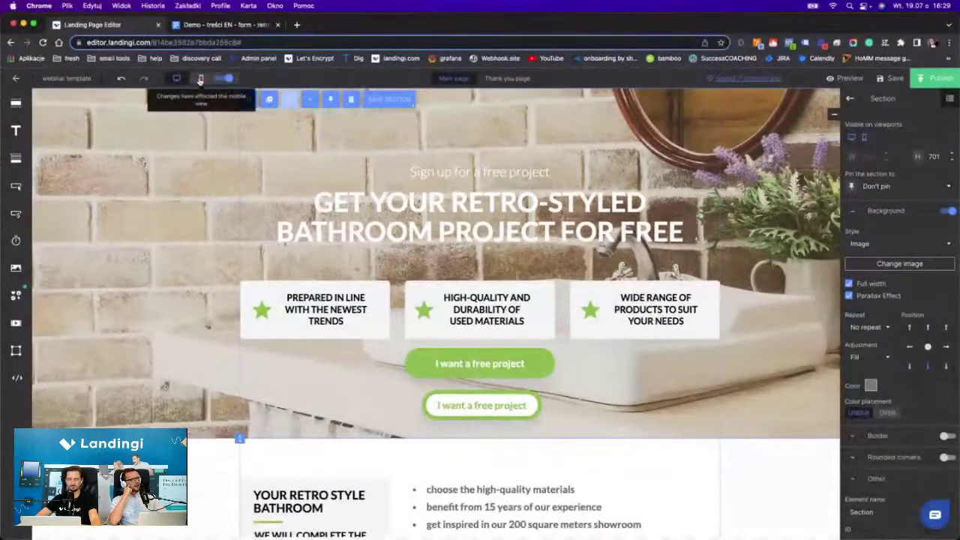
click(201, 79)
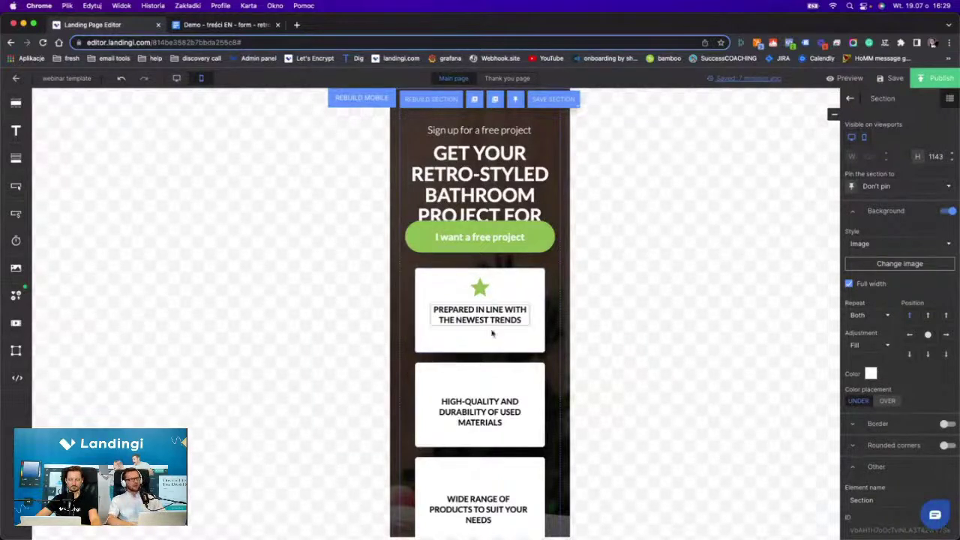
scroll(498, 368, down, 5)
drag(488, 395, 487, 304)
drag(480, 428, 476, 203)
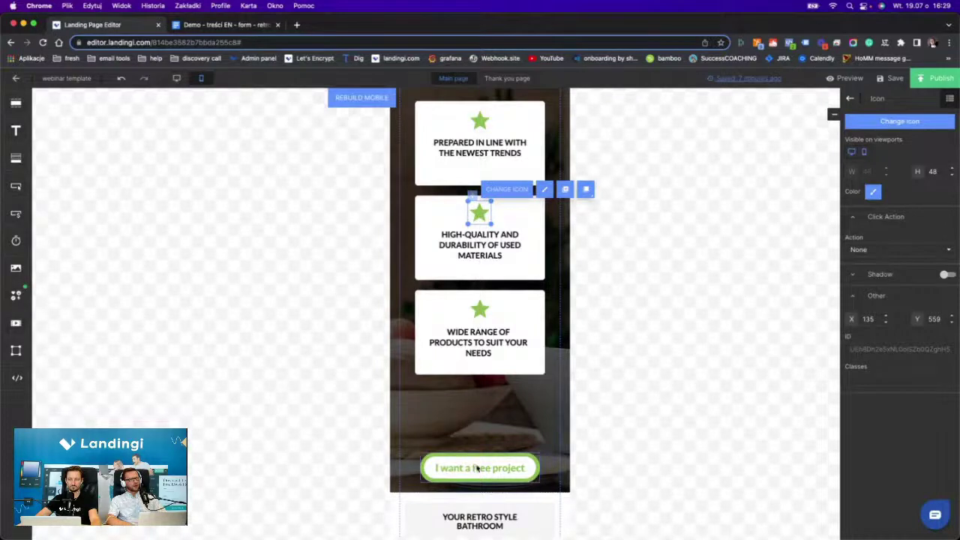
drag(472, 463, 471, 409)
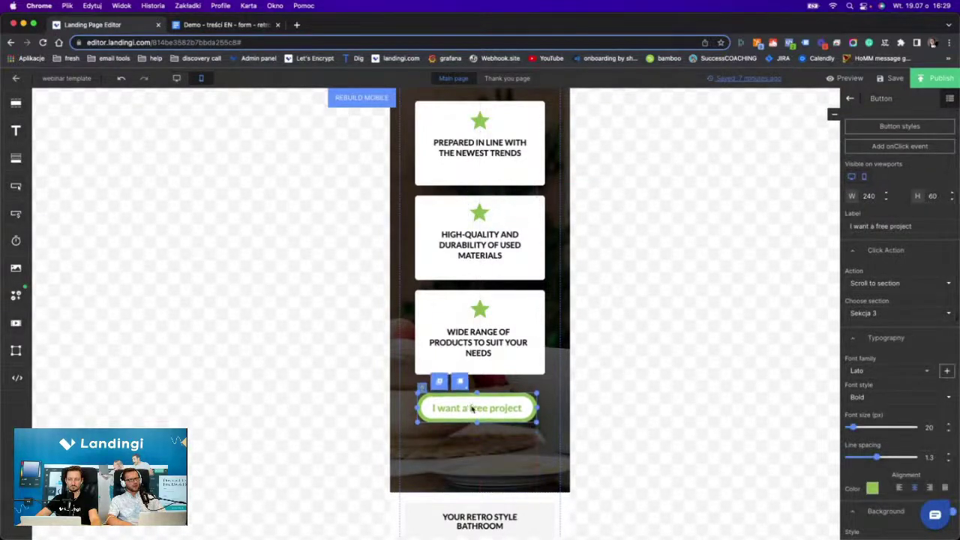
click(427, 487)
Shorten the hero section to height 1053 and raise the 'Sign up' line and main heading above the button.
drag(399, 492, 399, 447)
scroll(465, 225, up, 3)
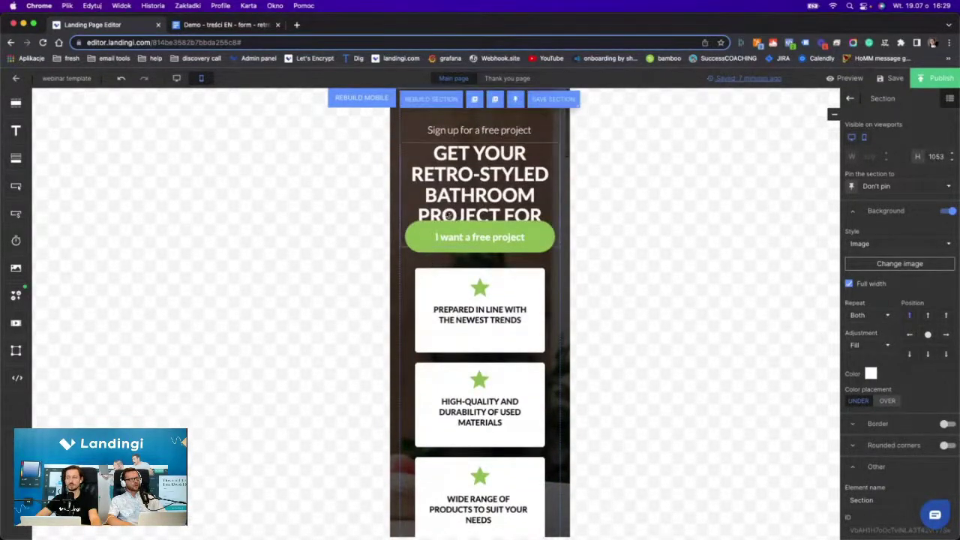
click(455, 196)
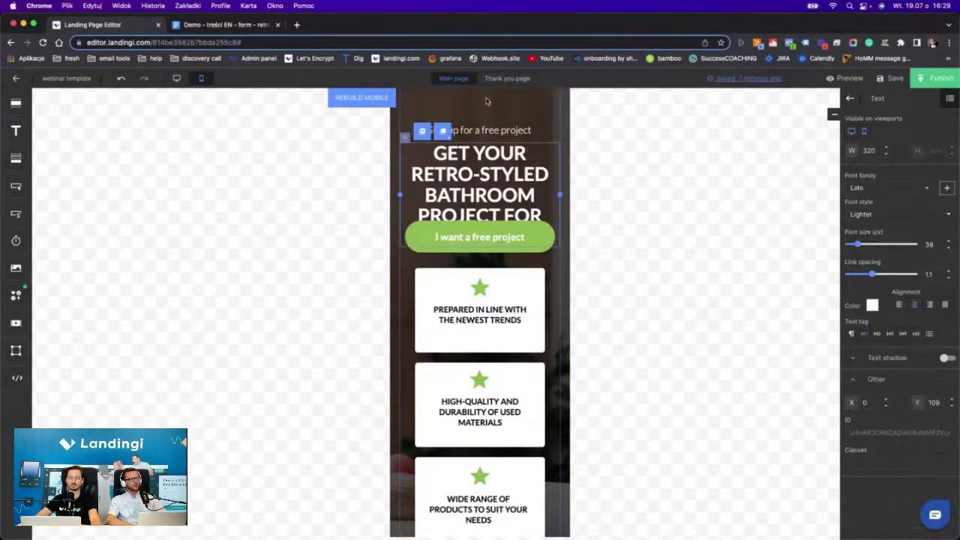
drag(491, 128, 487, 104)
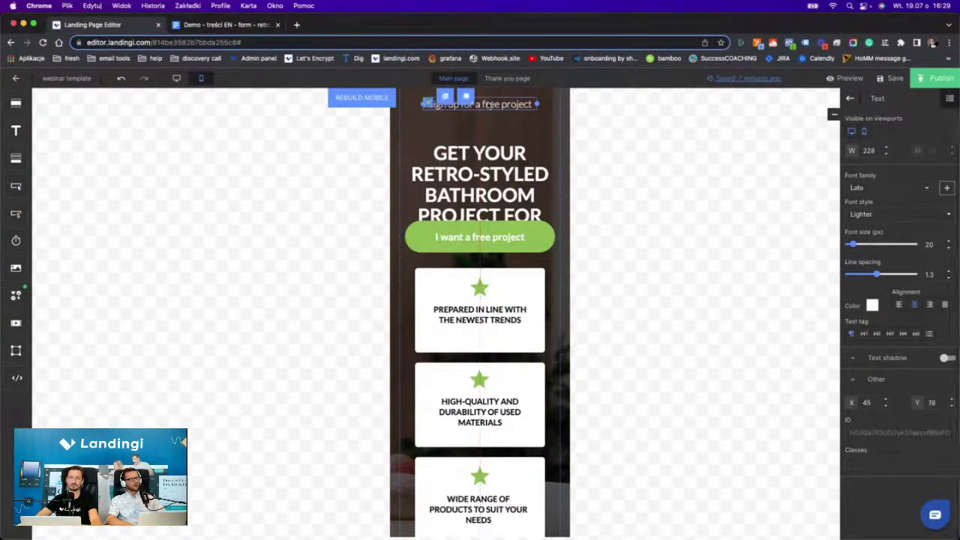
drag(484, 156, 483, 130)
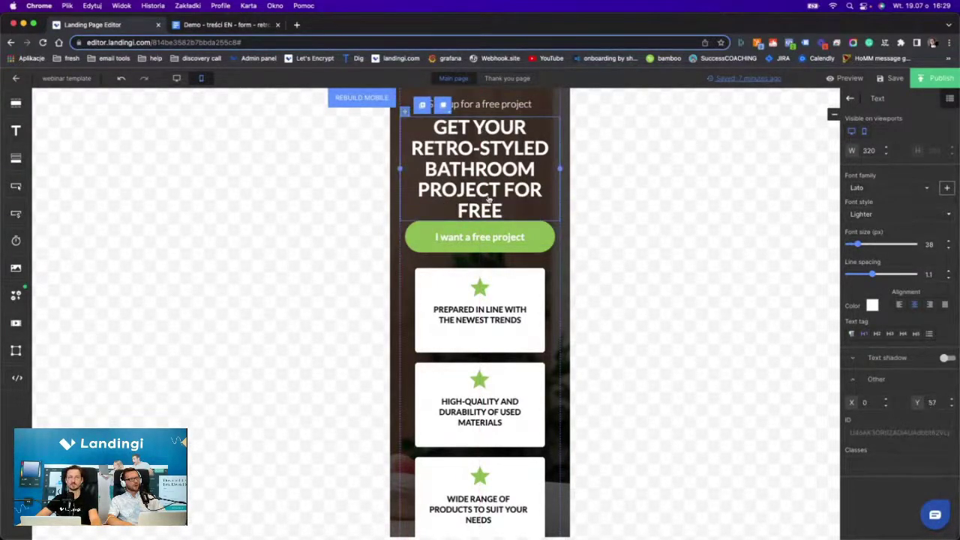
Shorten the bullet-list section Sekcja 3 by dragging its bottom edge up.
scroll(489, 199, down, 4)
scroll(489, 198, down, 3)
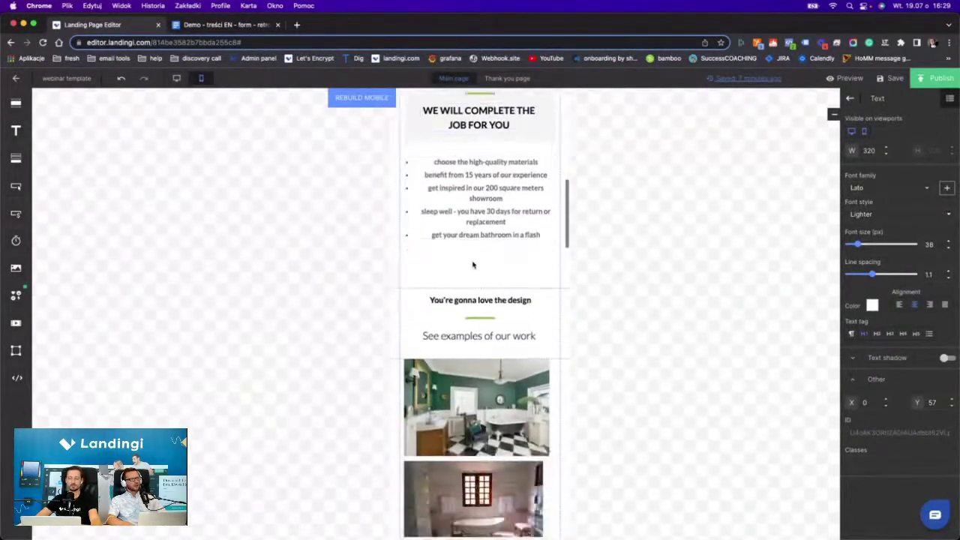
click(474, 264)
drag(398, 285, 398, 255)
scroll(471, 346, down, 3)
Set the About us white box height to 450 and move its paragraph up under the ABOUT us heading.
scroll(471, 346, down, 6)
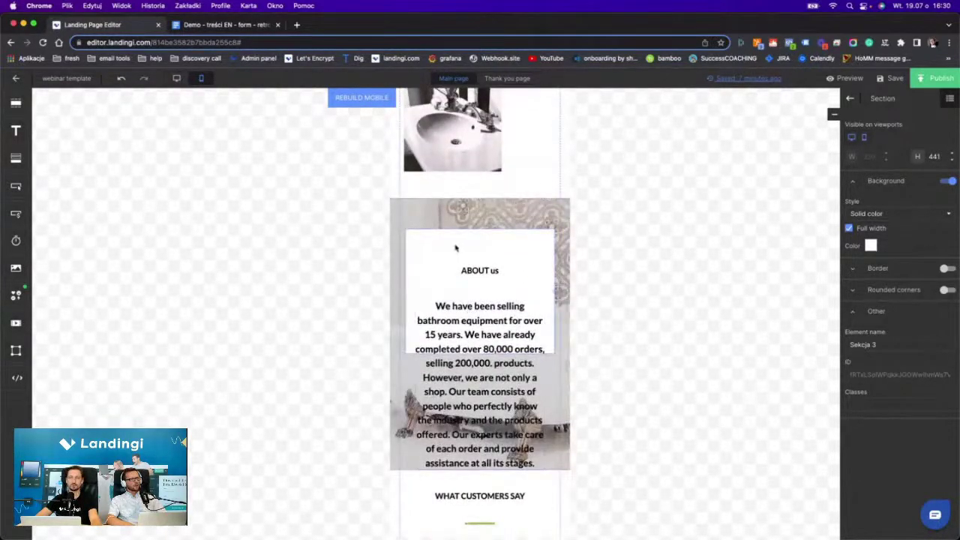
click(454, 247)
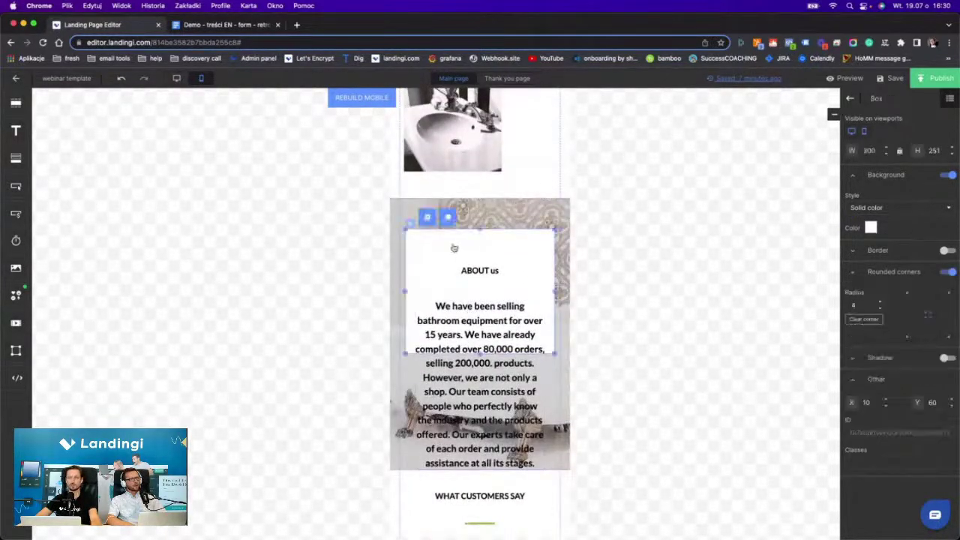
double_click(934, 151)
text(450)
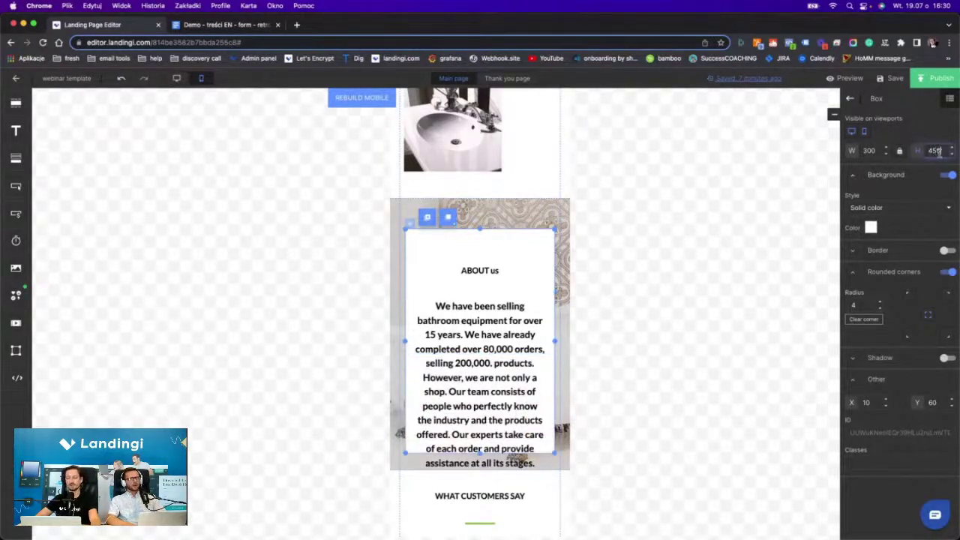
click(480, 263)
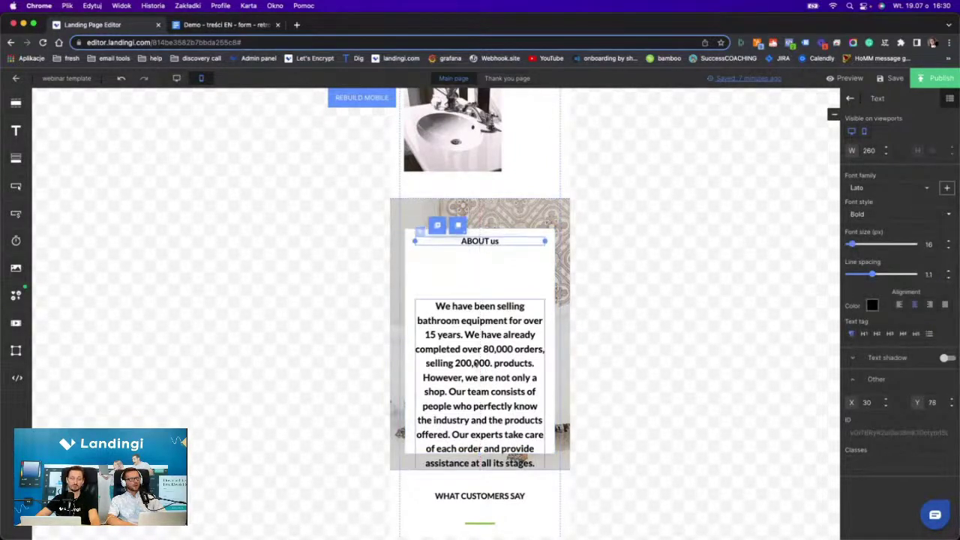
drag(474, 363, 473, 319)
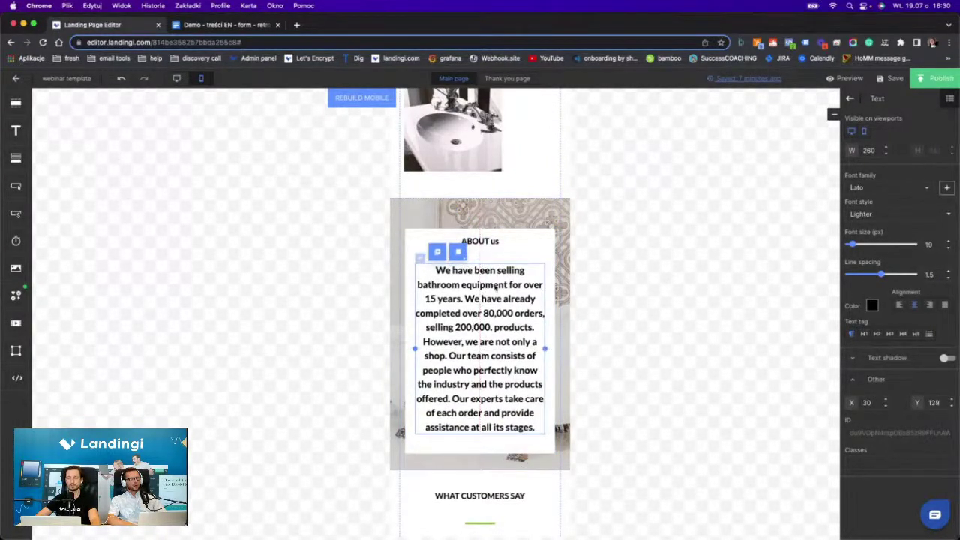
scroll(494, 287, down, 10)
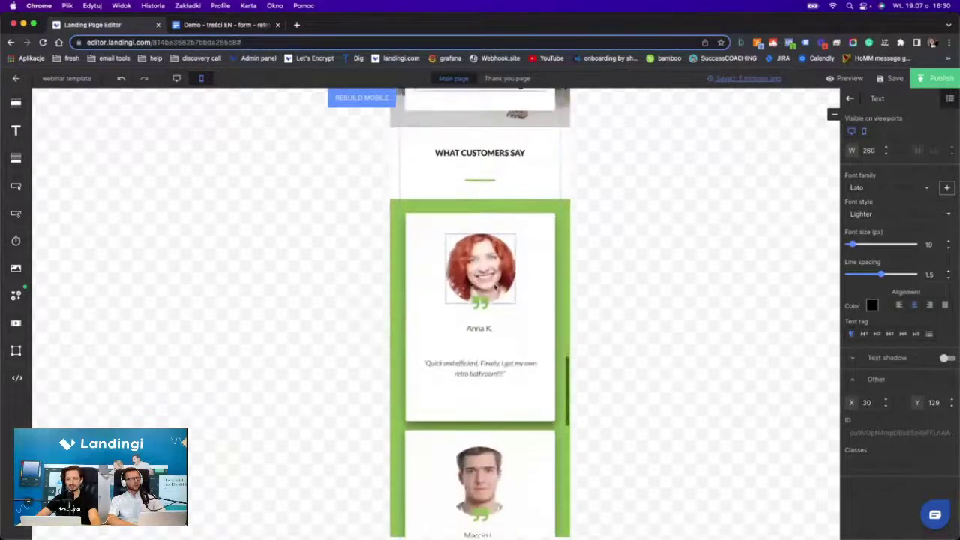
scroll(494, 287, down, 10)
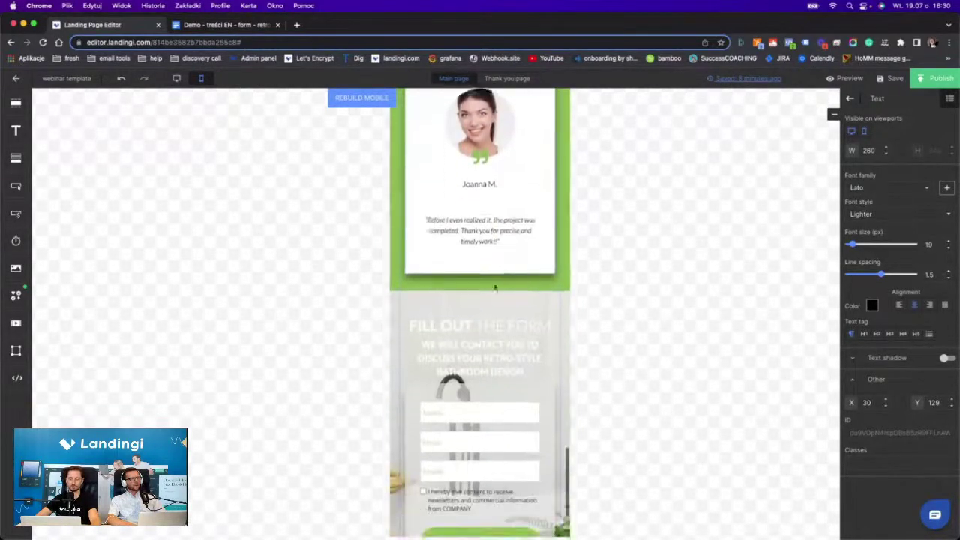
scroll(496, 294, up, 8)
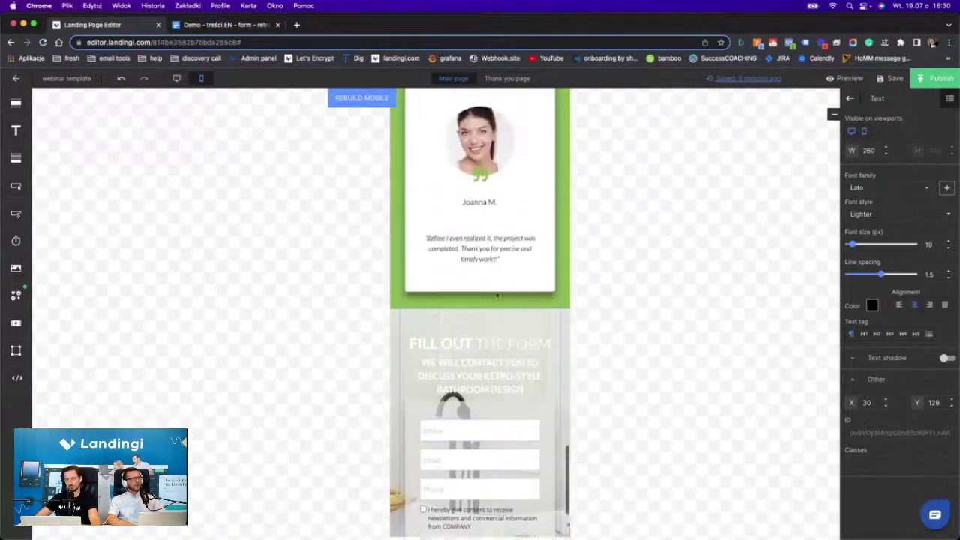
scroll(495, 295, up, 15)
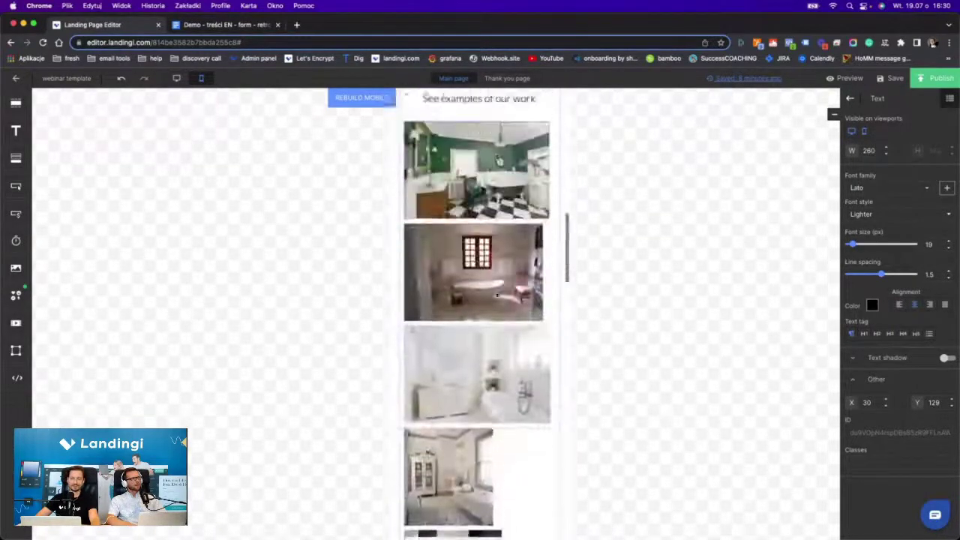
scroll(496, 295, up, 6)
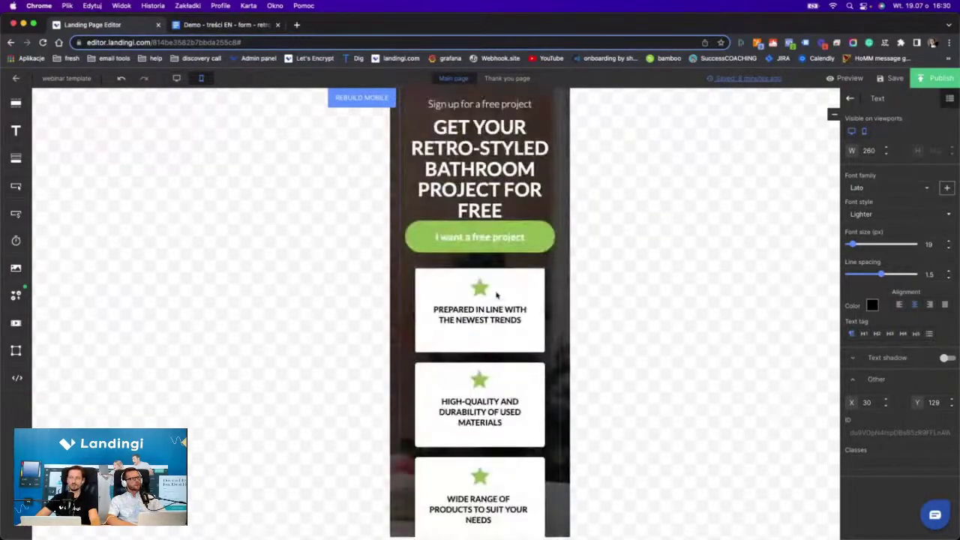
scroll(480, 236, down, 5)
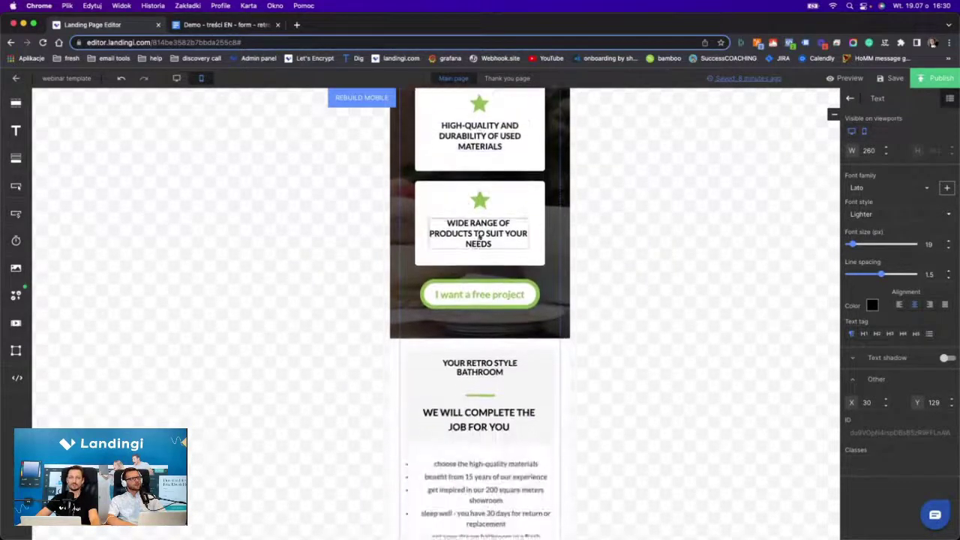
scroll(480, 235, down, 7)
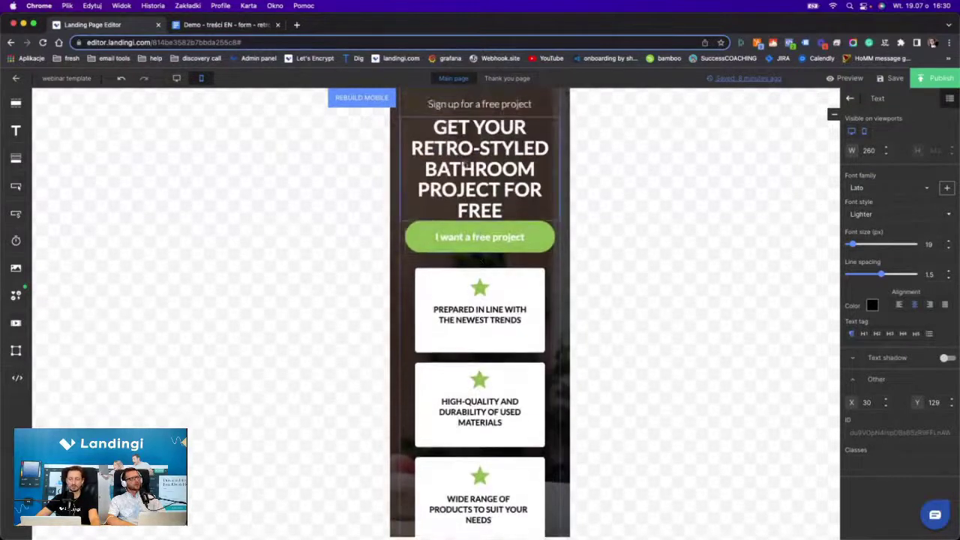
click(487, 238)
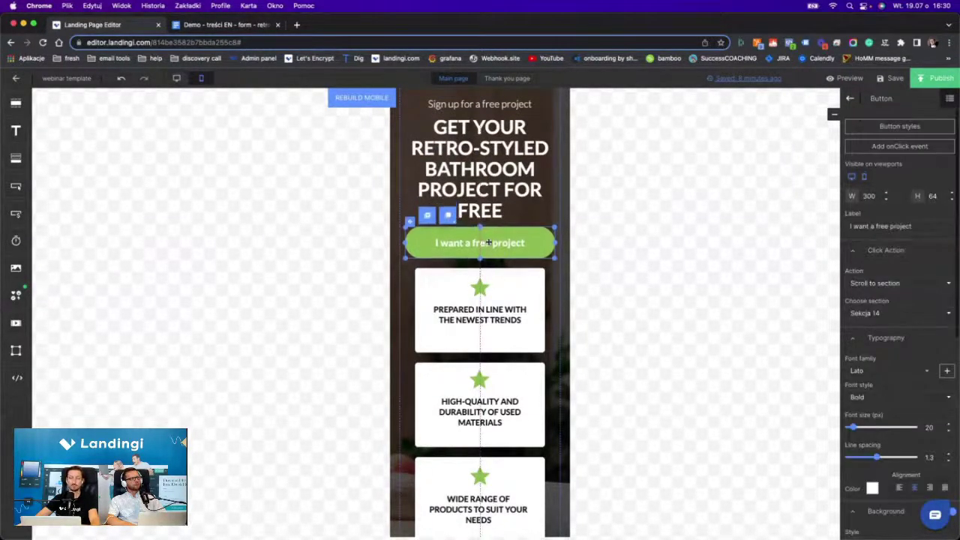
click(501, 193)
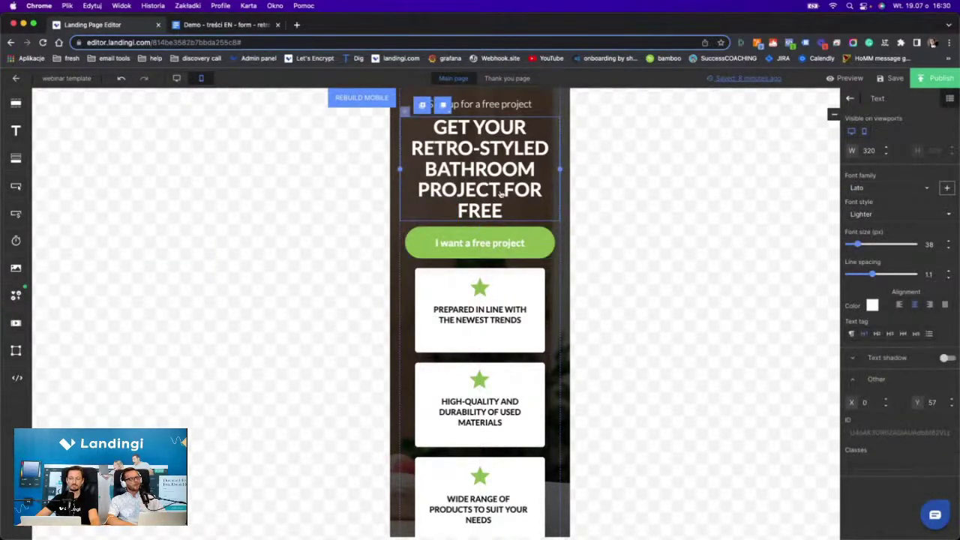
scroll(517, 224, down, 5)
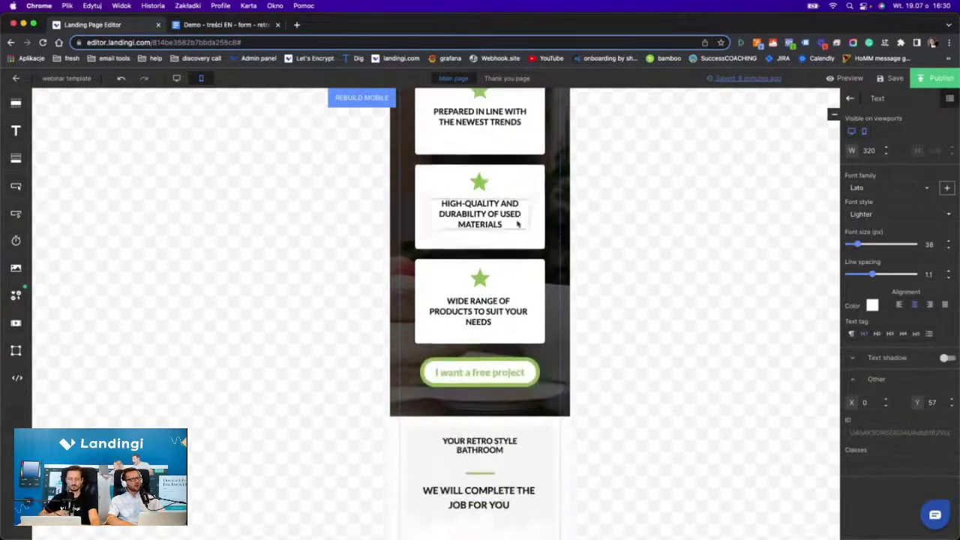
scroll(516, 222, up, 7)
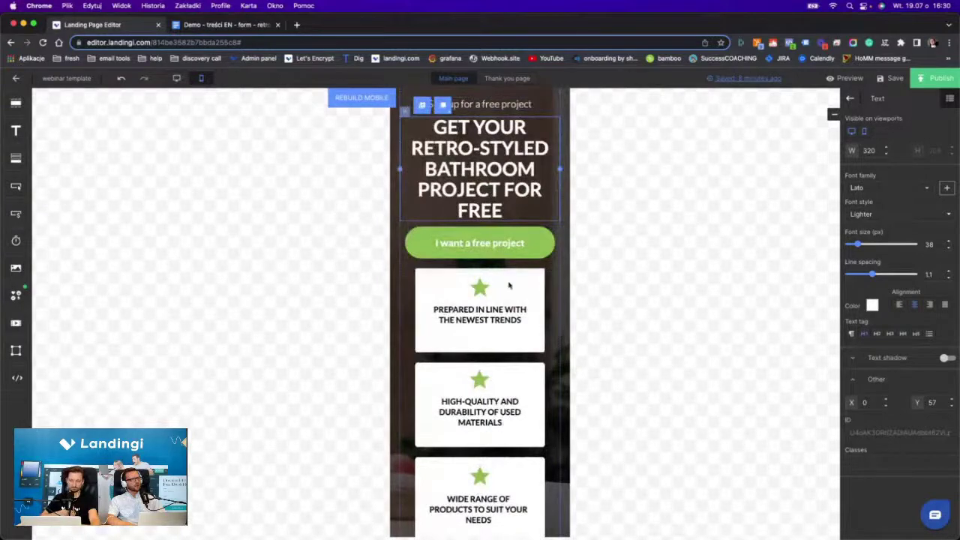
scroll(508, 285, down, 15)
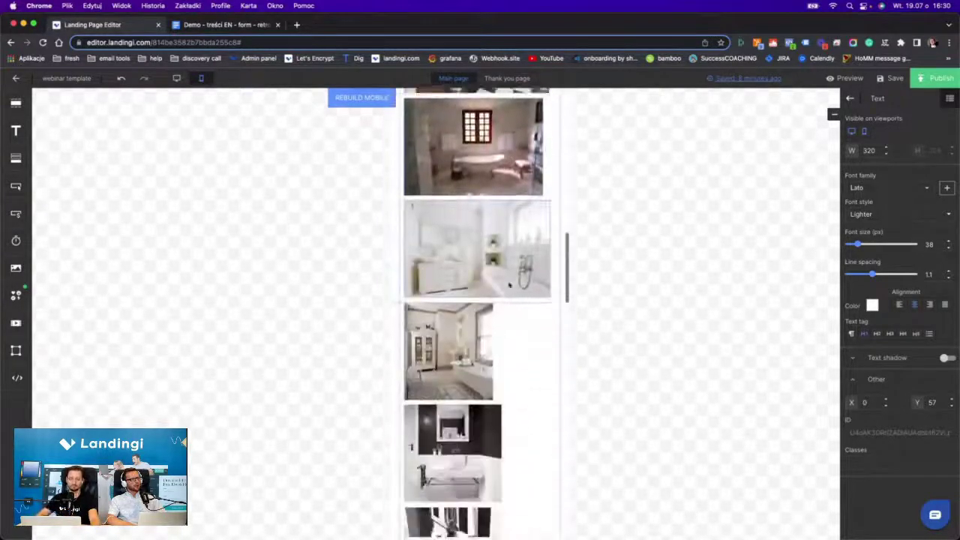
scroll(509, 285, down, 12)
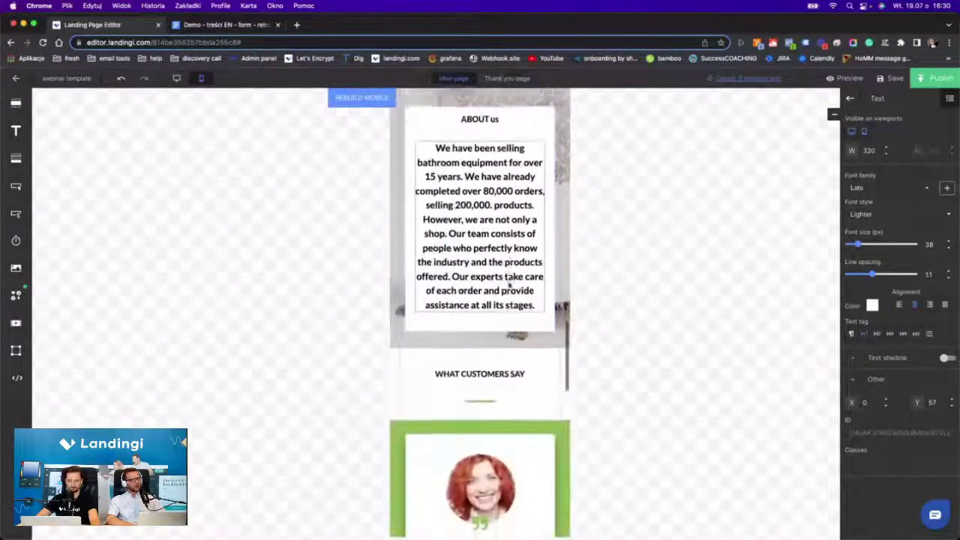
scroll(509, 285, down, 12)
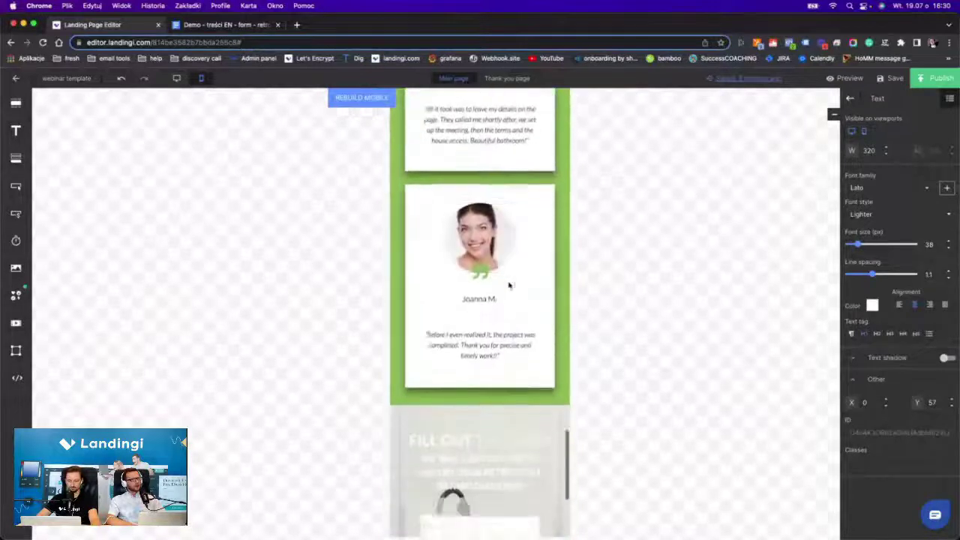
scroll(508, 285, down, 8)
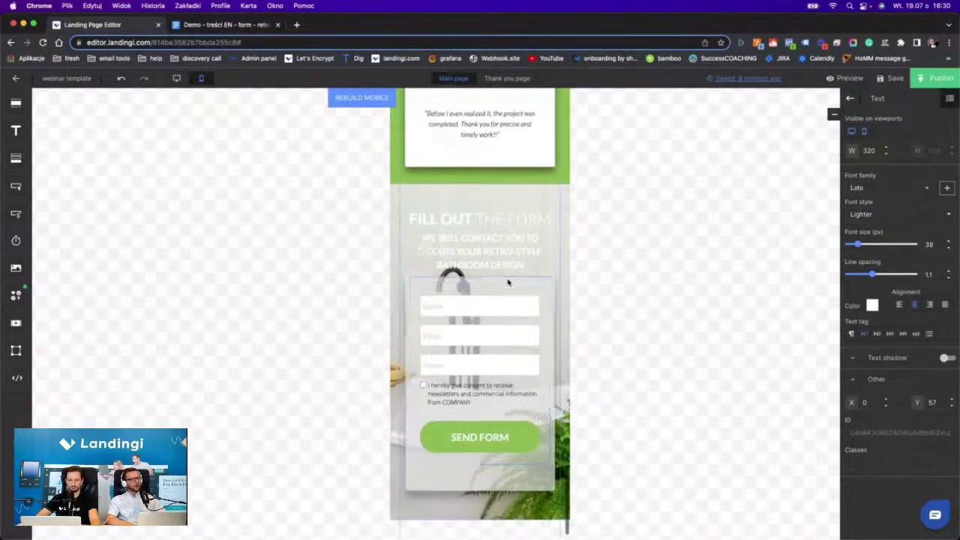
scroll(508, 283, up, 20)
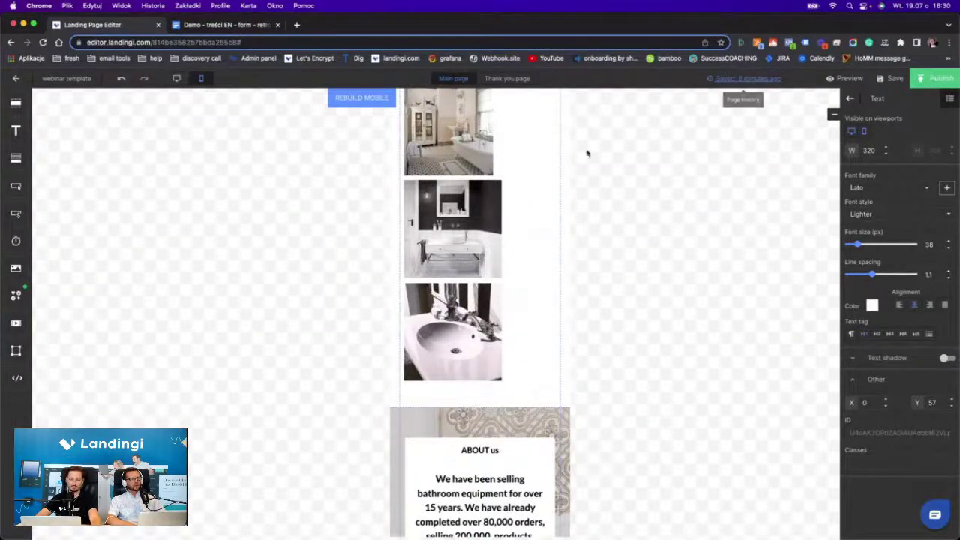
scroll(470, 177, up, 4)
scroll(471, 177, up, 10)
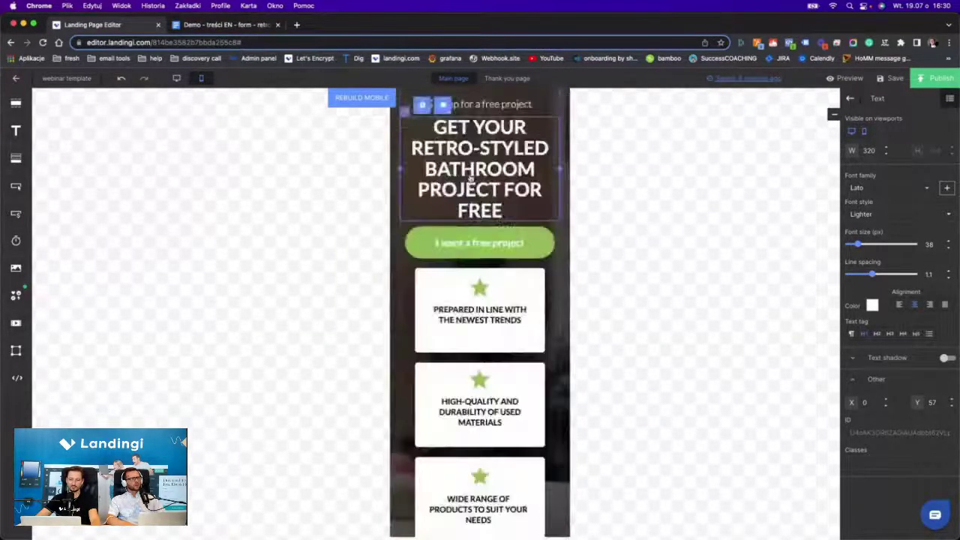
scroll(478, 177, down, 12)
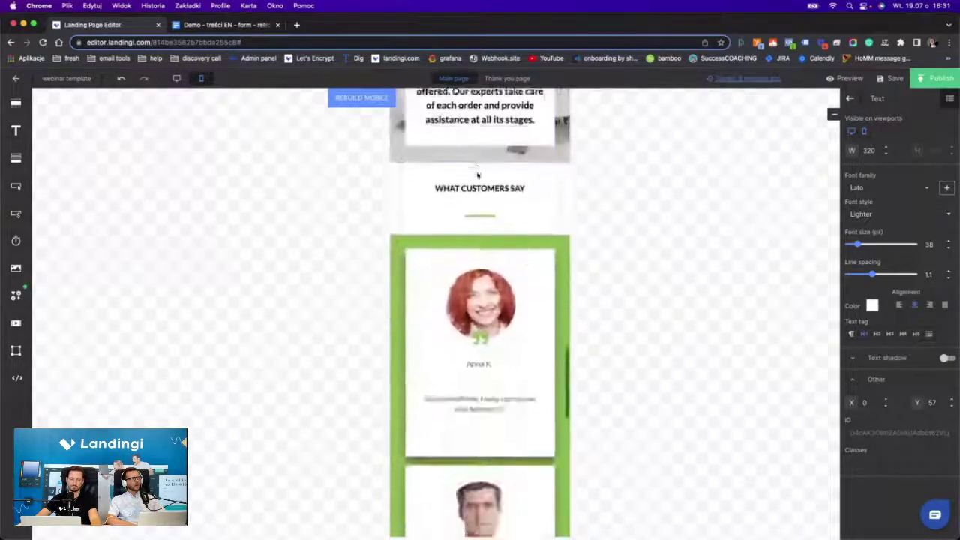
Colour the form subheading and the FILL OUT THE FORM heading green (#8cba50).
click(480, 244)
click(480, 244)
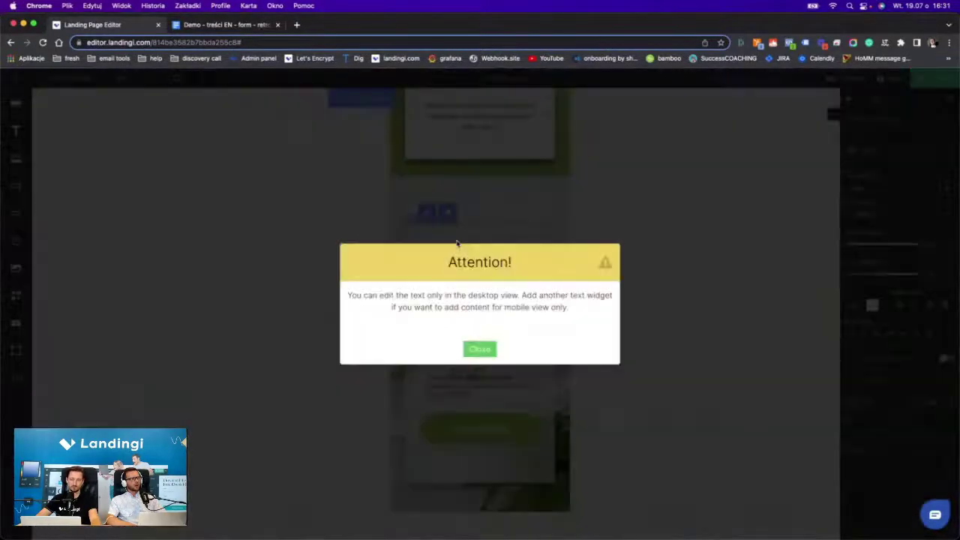
click(480, 348)
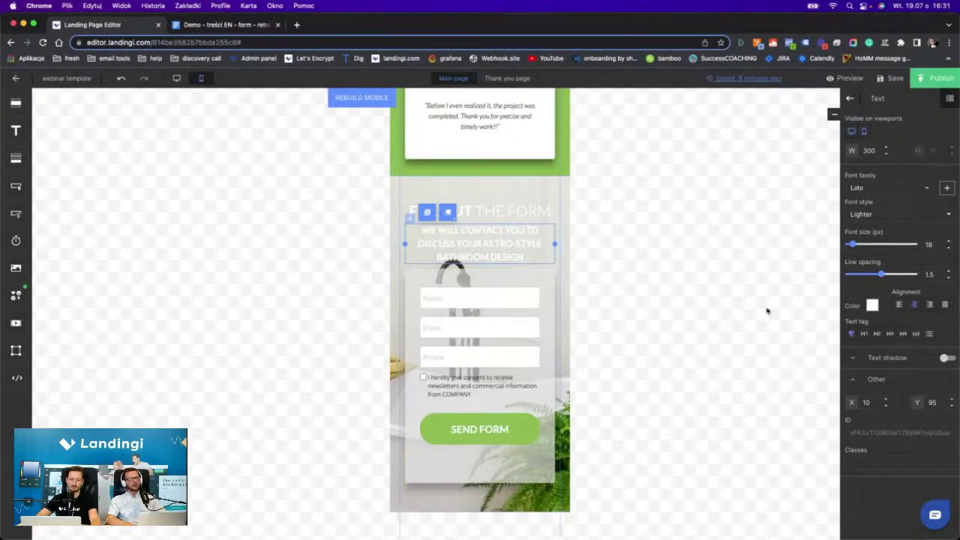
click(872, 305)
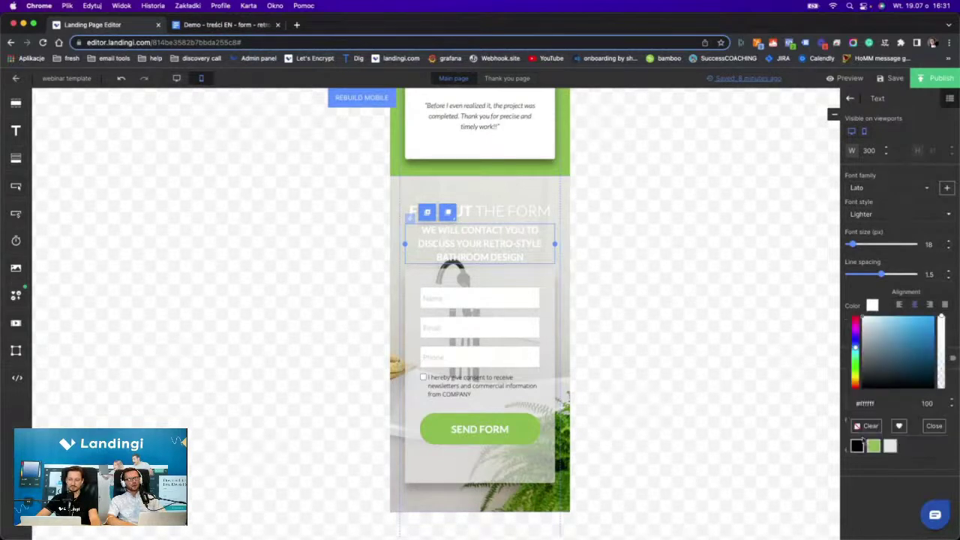
click(872, 446)
click(514, 211)
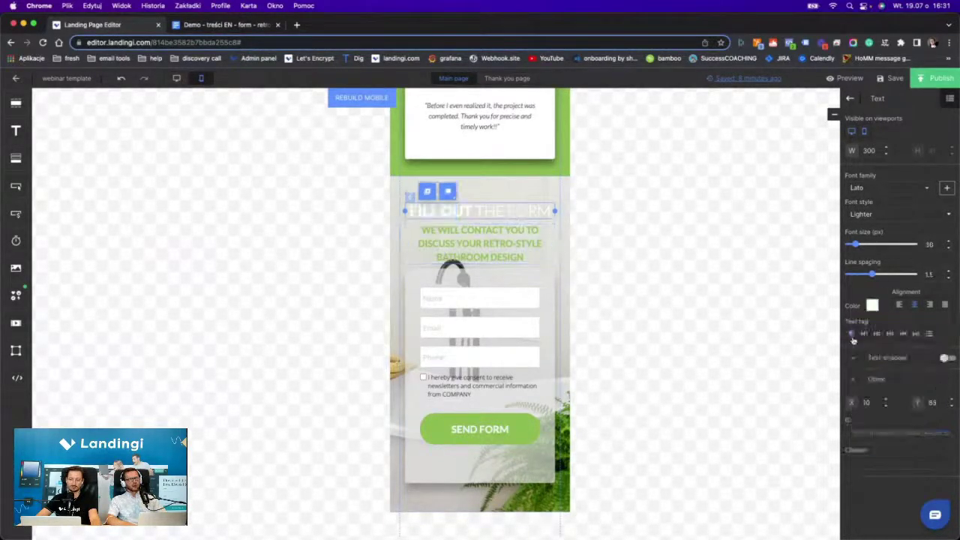
click(872, 305)
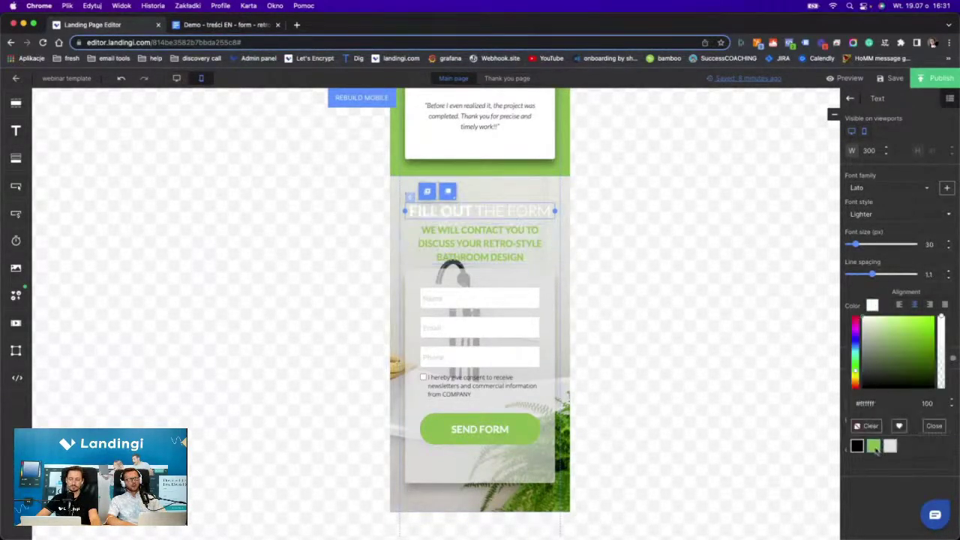
click(872, 446)
click(500, 194)
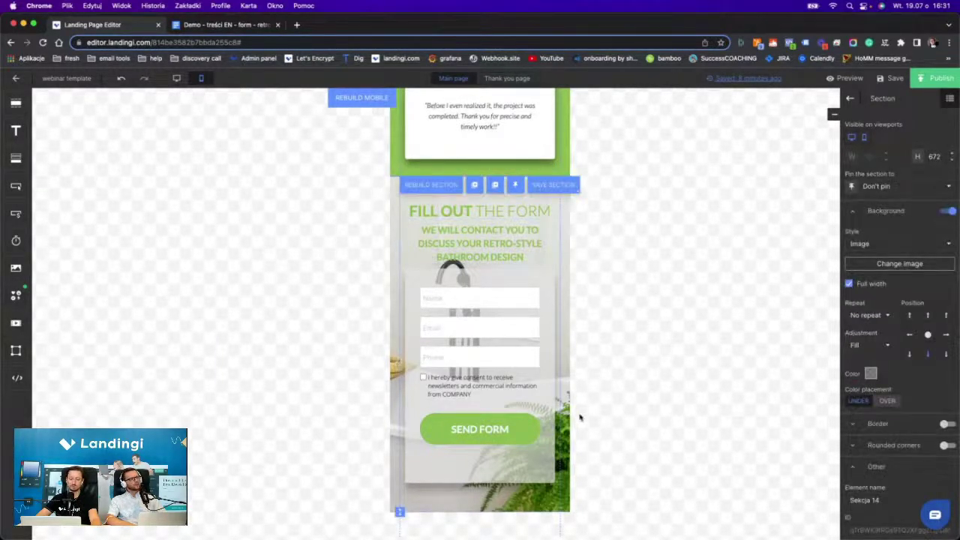
Publish the landing page.
scroll(454, 234, up, 15)
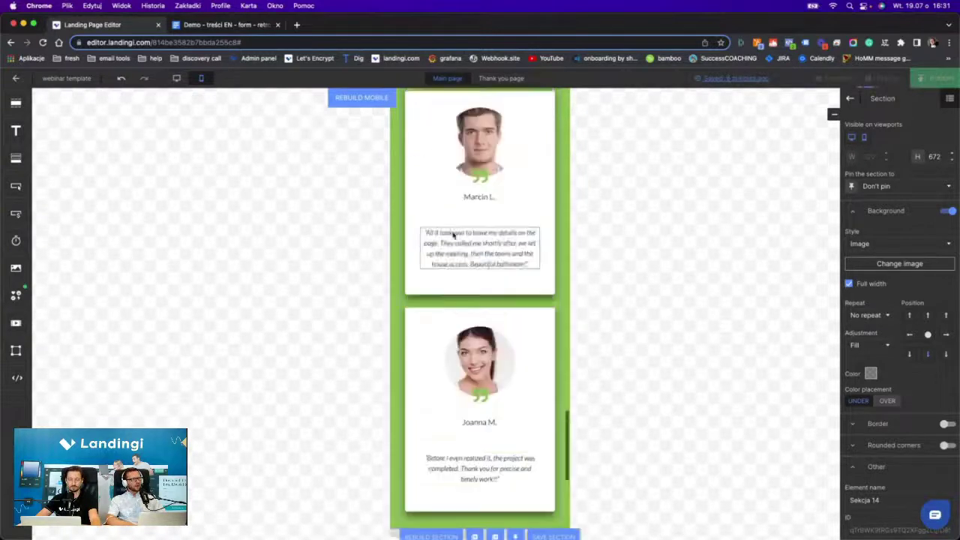
scroll(452, 235, up, 10)
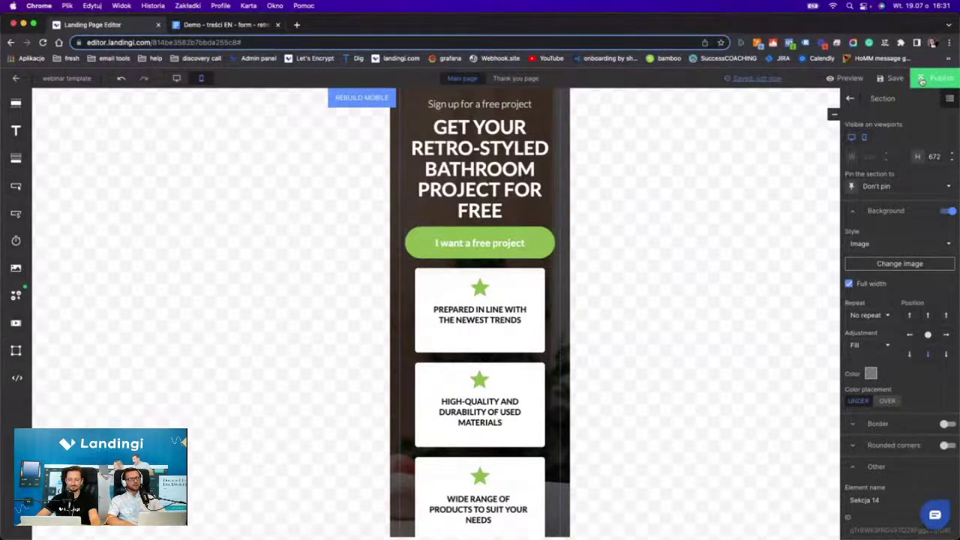
click(922, 80)
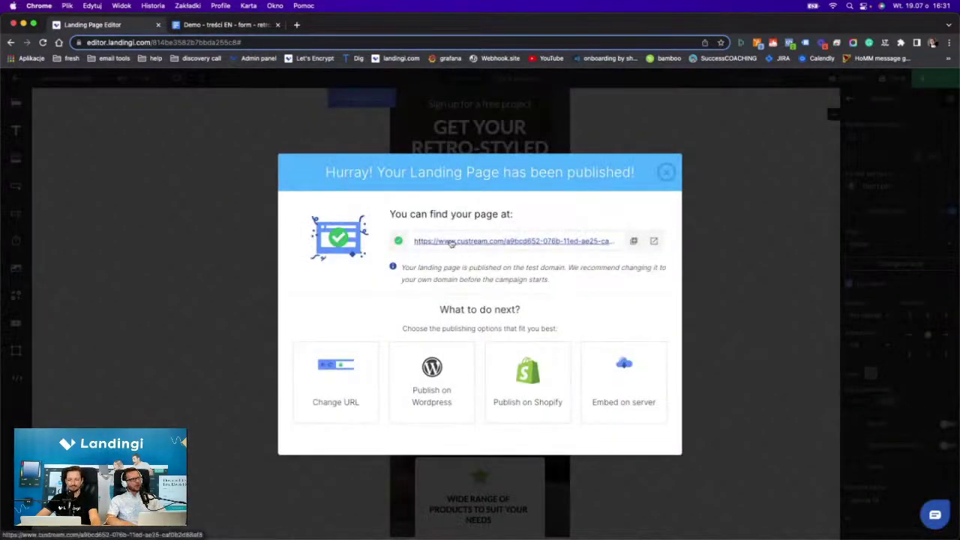
Open the published page's test-domain link in a new browser tab.
click(451, 242)
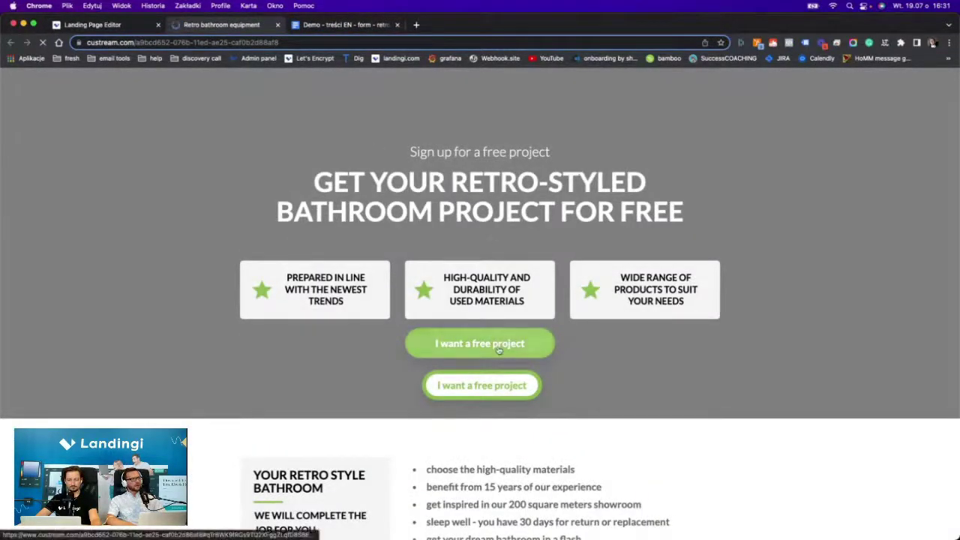
Scroll through the live retro-bathroom page and inspect its web address.
scroll(488, 345, down, 5)
scroll(500, 346, up, 5)
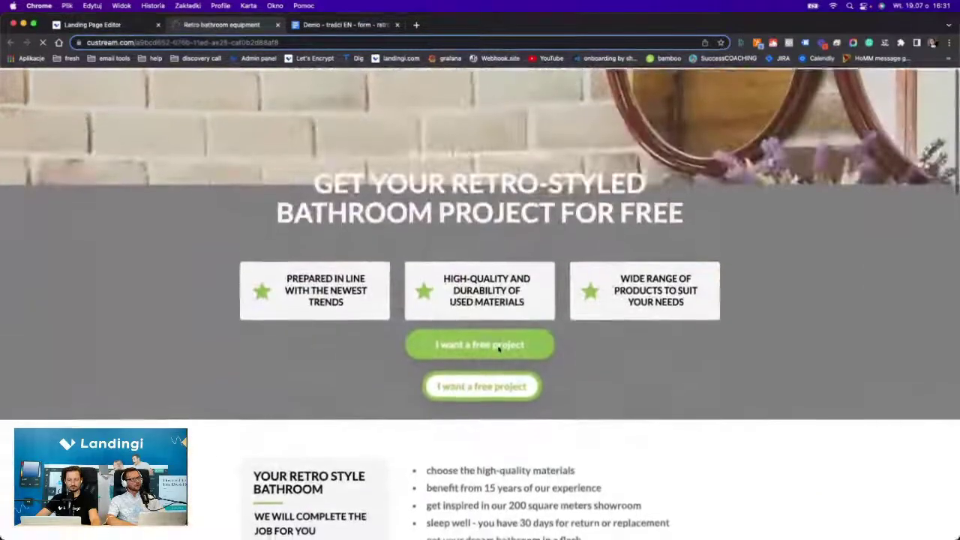
click(222, 42)
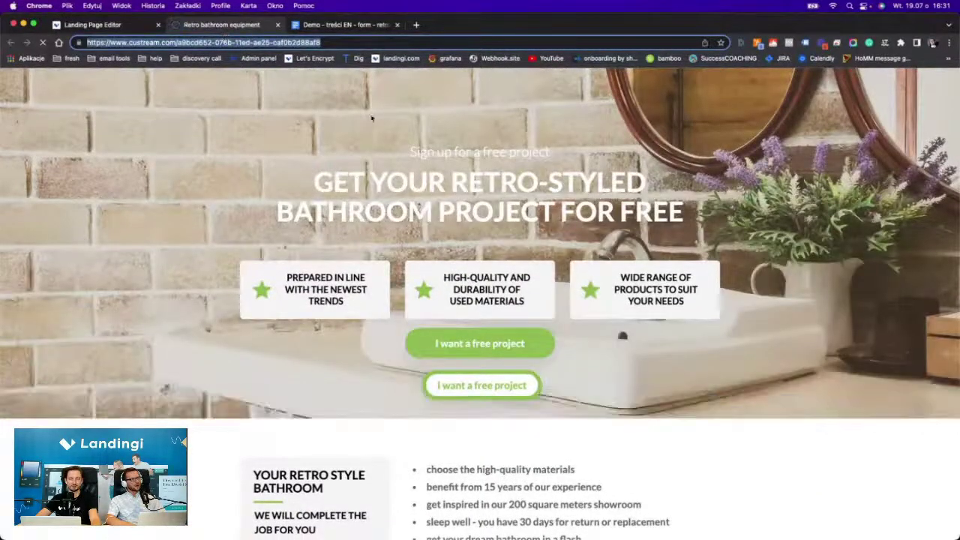
scroll(405, 105, down, 6)
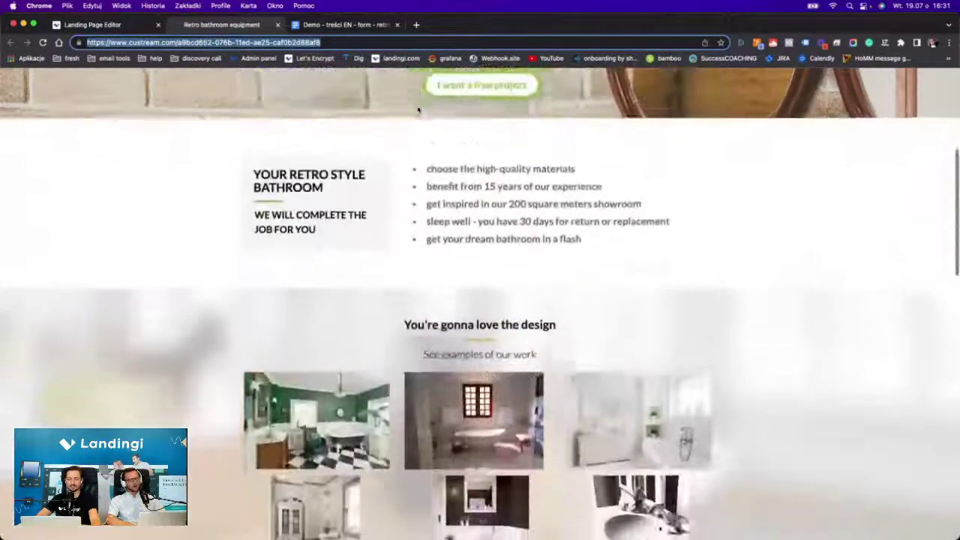
scroll(418, 109, up, 10)
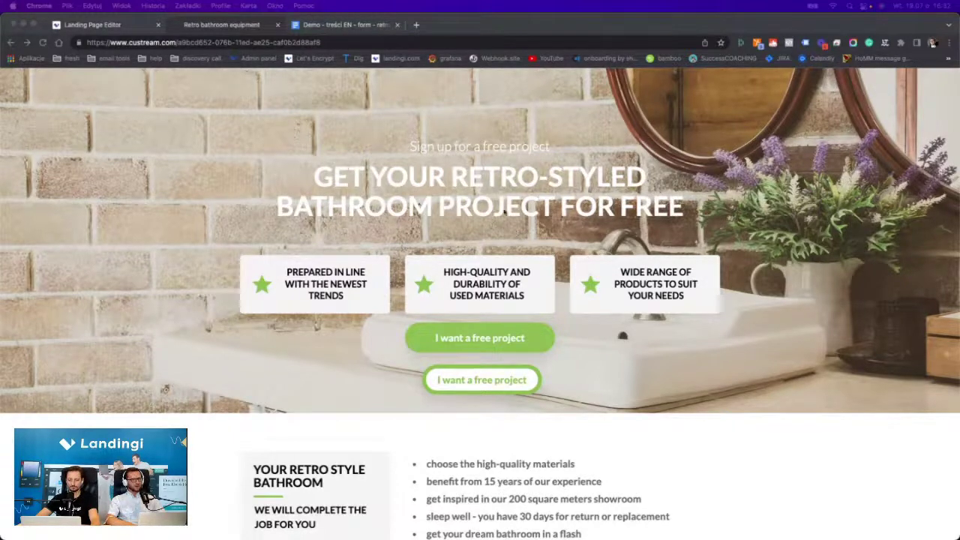
scroll(470, 134, down, 5)
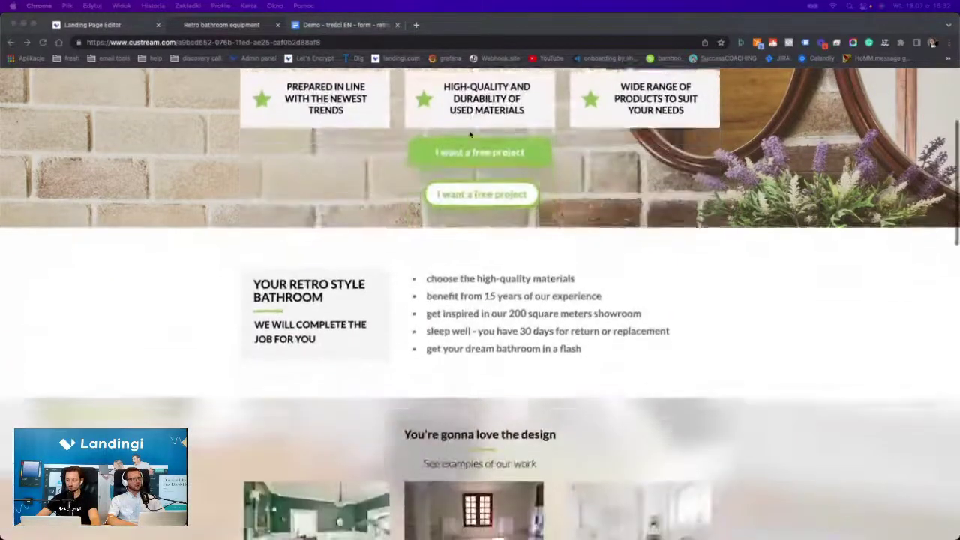
scroll(470, 134, up, 3)
scroll(470, 134, up, 3)
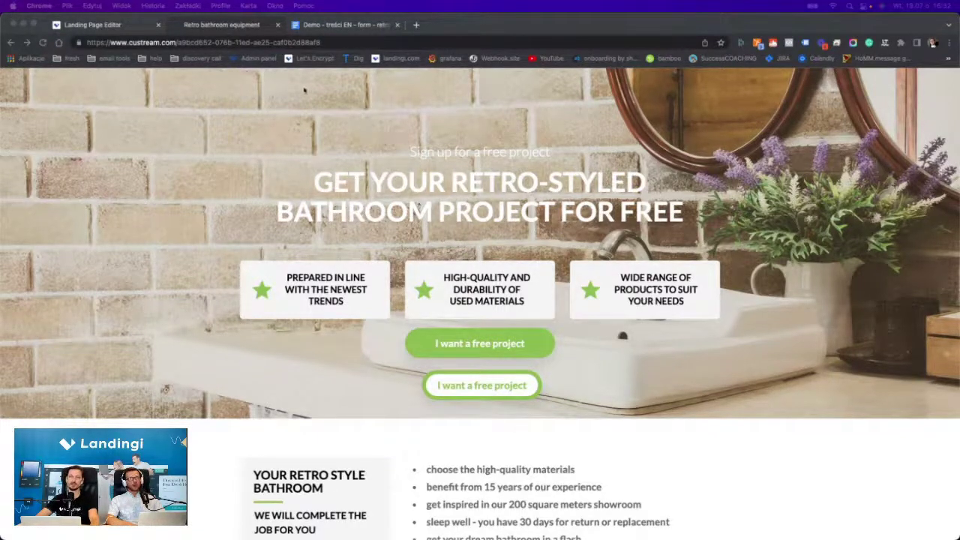
double_click(223, 42)
click(278, 96)
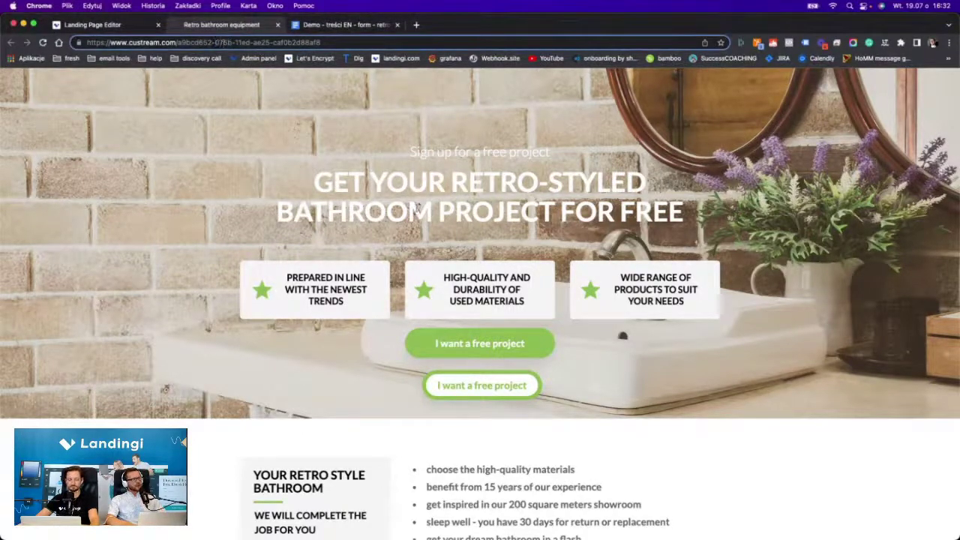
scroll(414, 210, down, 5)
scroll(467, 194, up, 3)
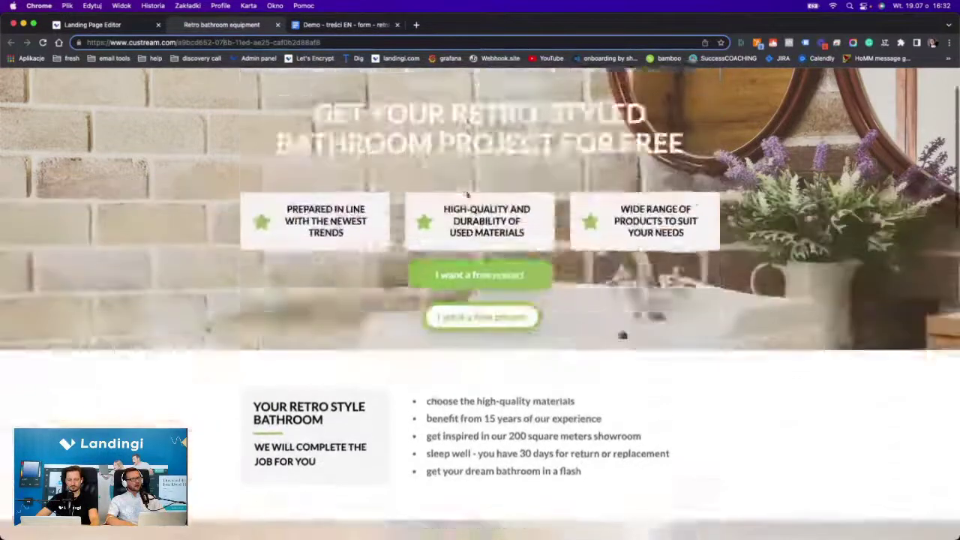
scroll(466, 194, up, 2)
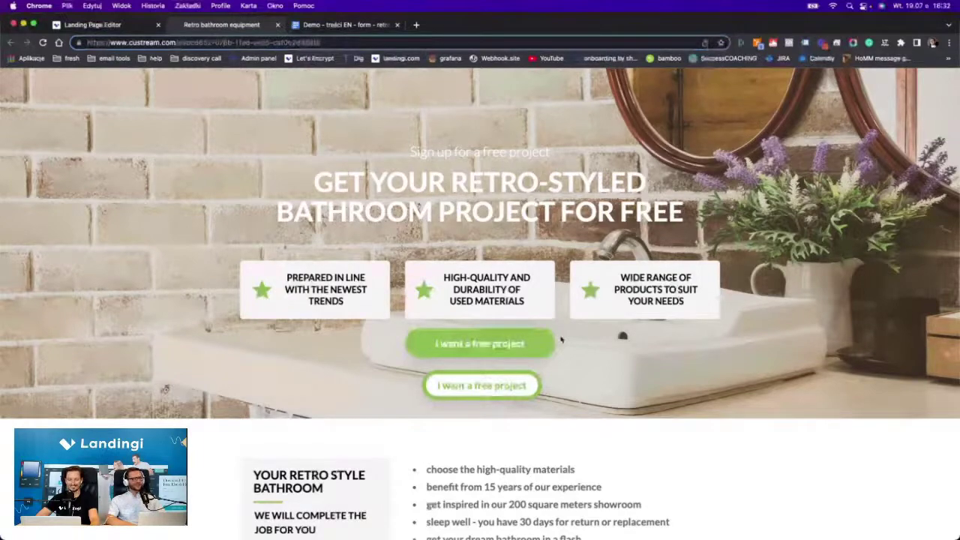
scroll(508, 342, down, 1)
scroll(508, 339, down, 6)
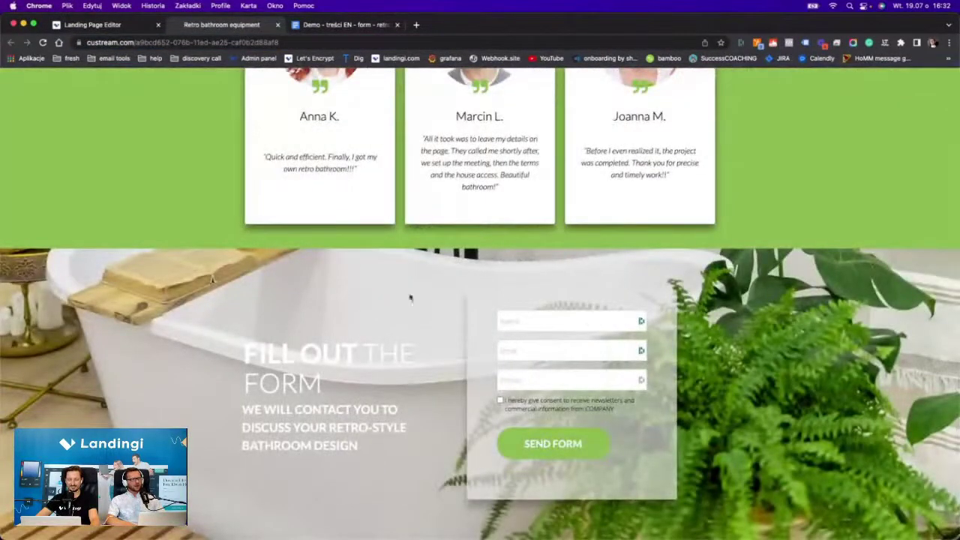
scroll(497, 386, up, 15)
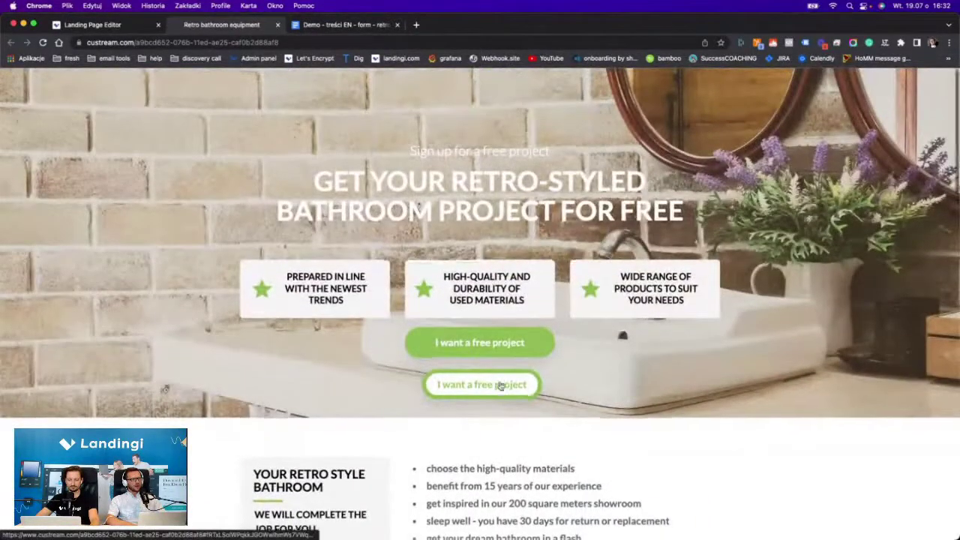
scroll(500, 385, down, 5)
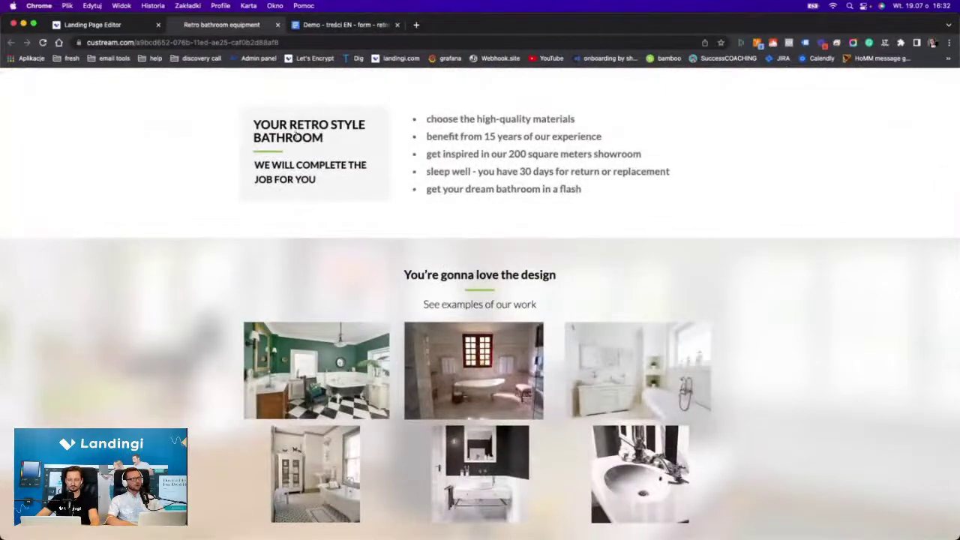
scroll(444, 155, up, 4)
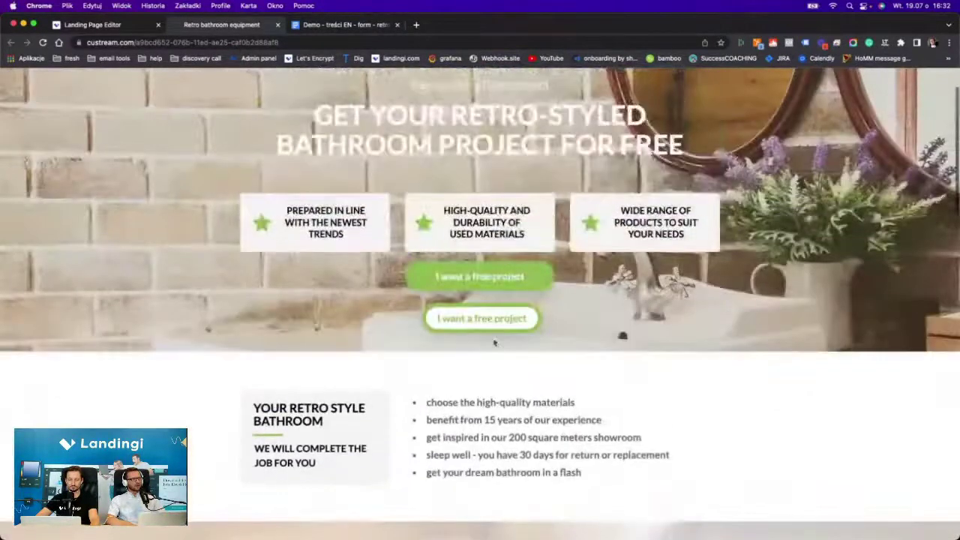
scroll(465, 306, down, 1)
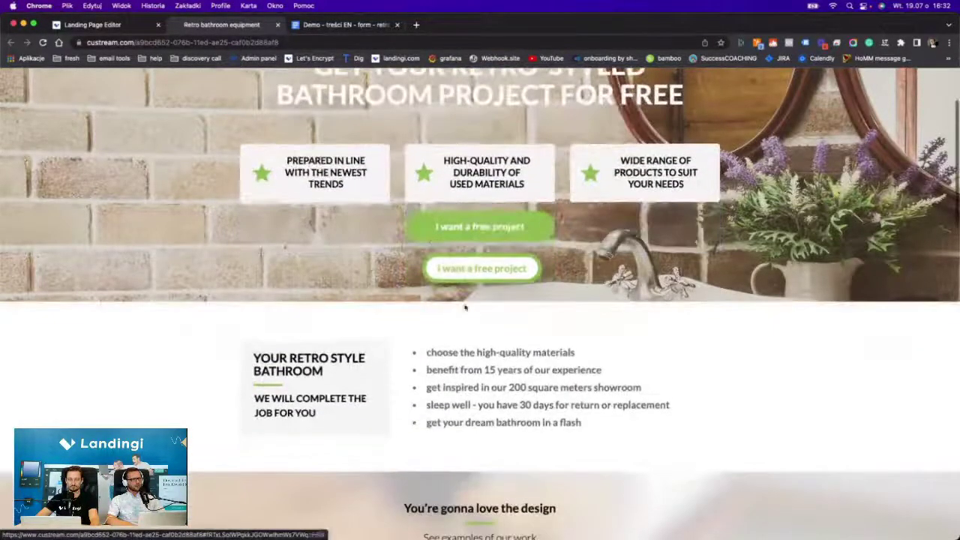
scroll(442, 218, down, 3)
scroll(442, 217, up, 3)
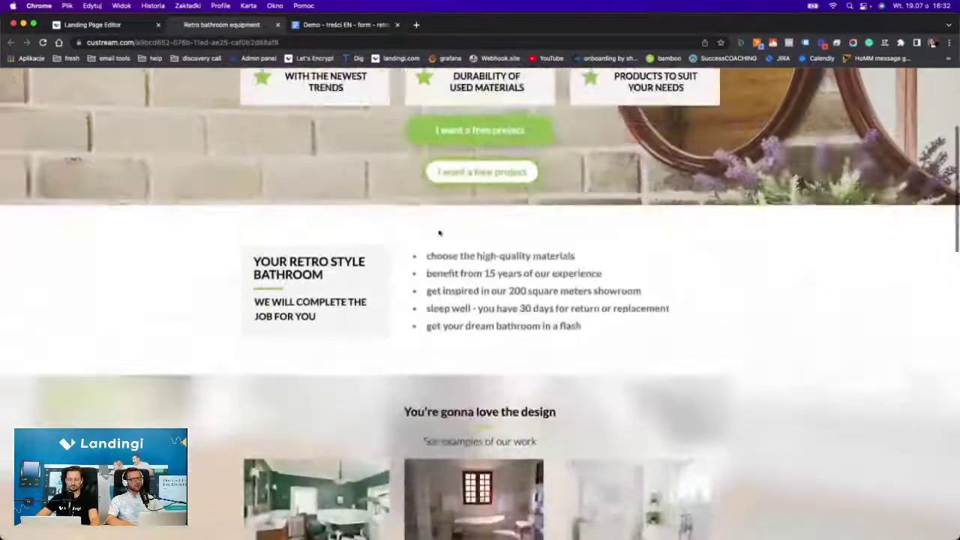
scroll(450, 255, down, 10)
scroll(452, 209, down, 5)
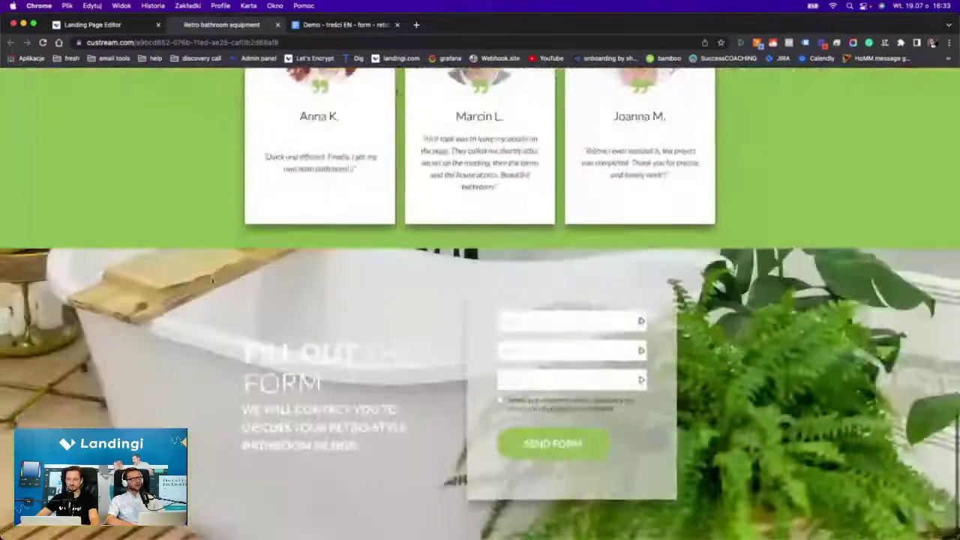
scroll(453, 336, up, 9)
scroll(453, 300, up, 5)
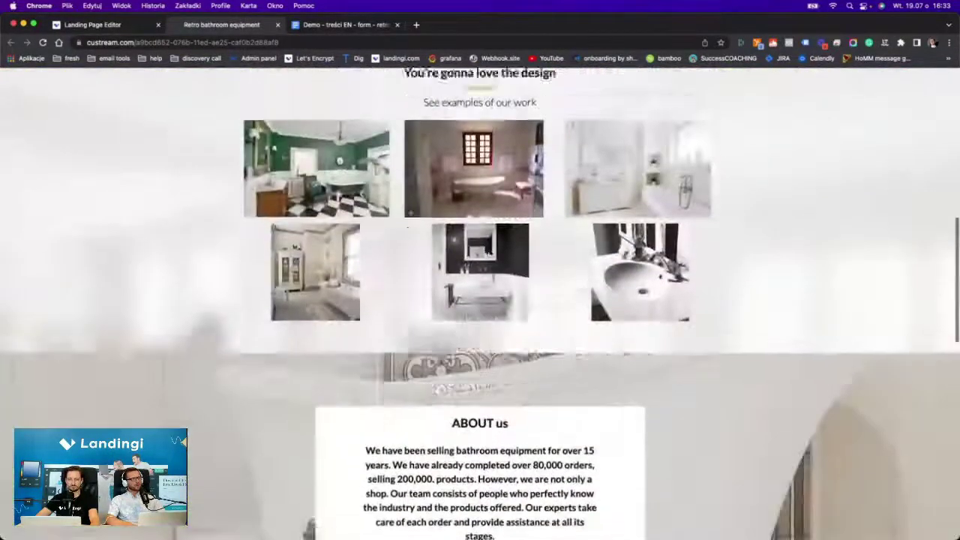
Back in the editor, relabel the second hero button 'More info'.
click(98, 25)
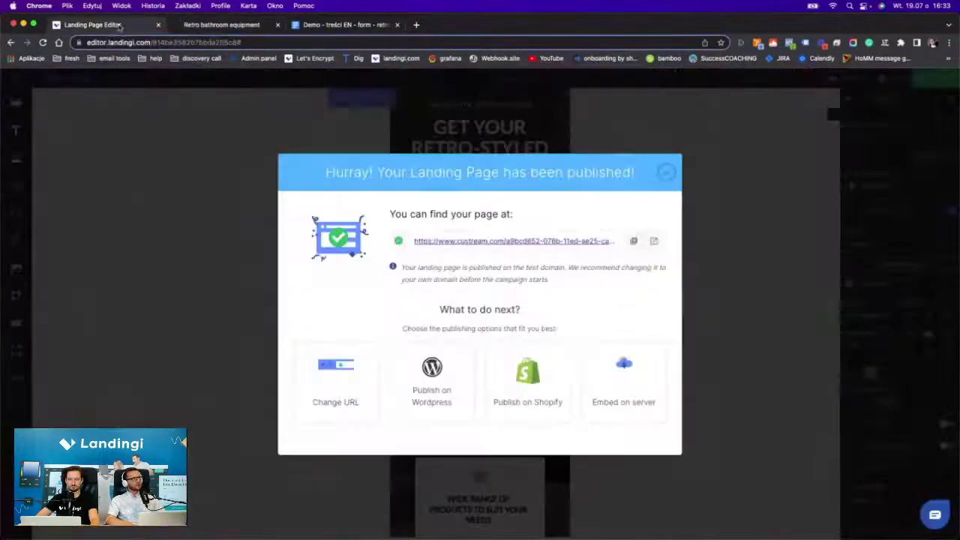
click(665, 172)
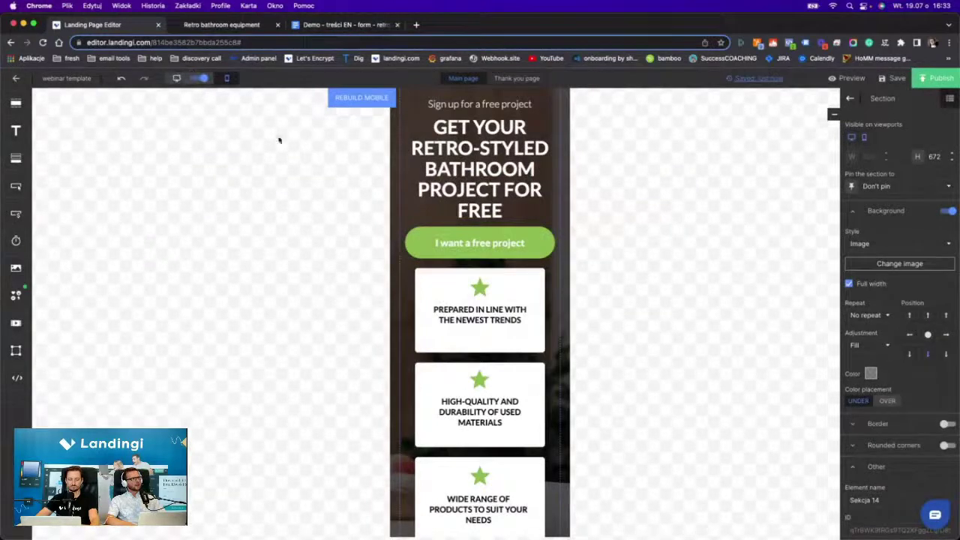
scroll(456, 284, up, 10)
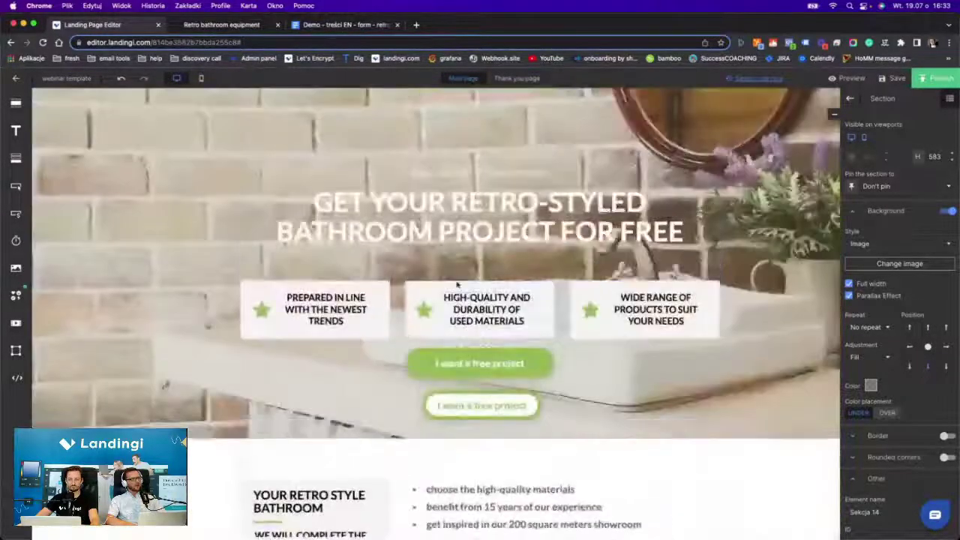
click(524, 408)
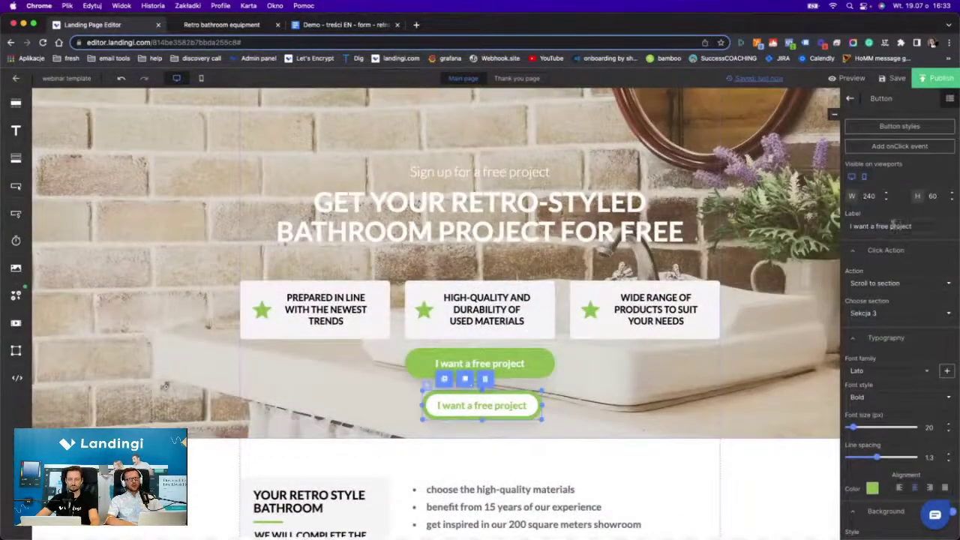
triple_click(892, 225)
text(More)
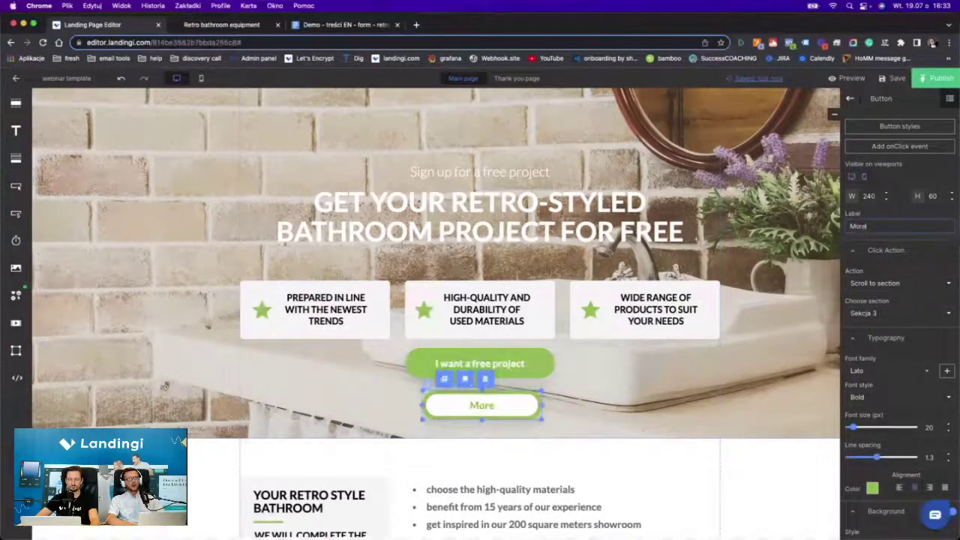
text( info)
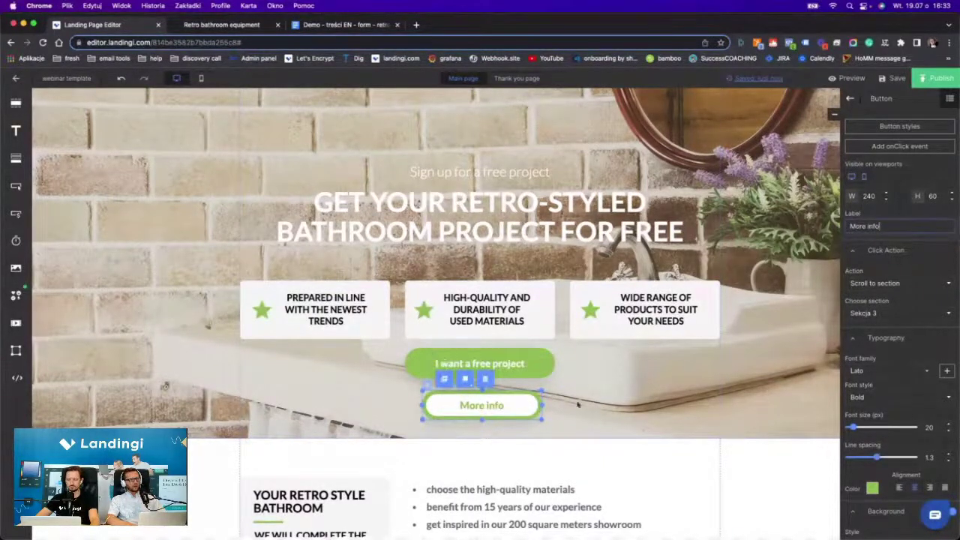
click(578, 404)
Republish the page and return to the live-page tab.
click(943, 83)
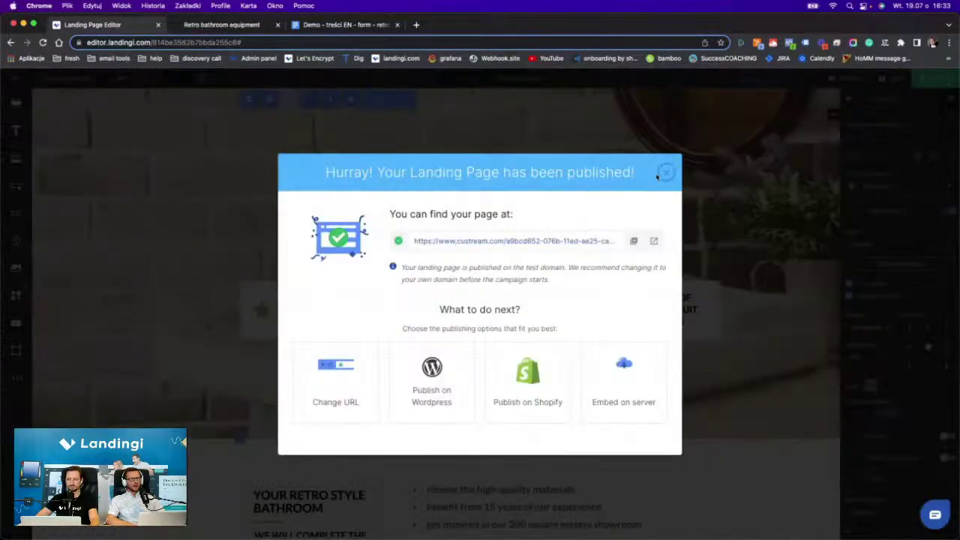
click(664, 172)
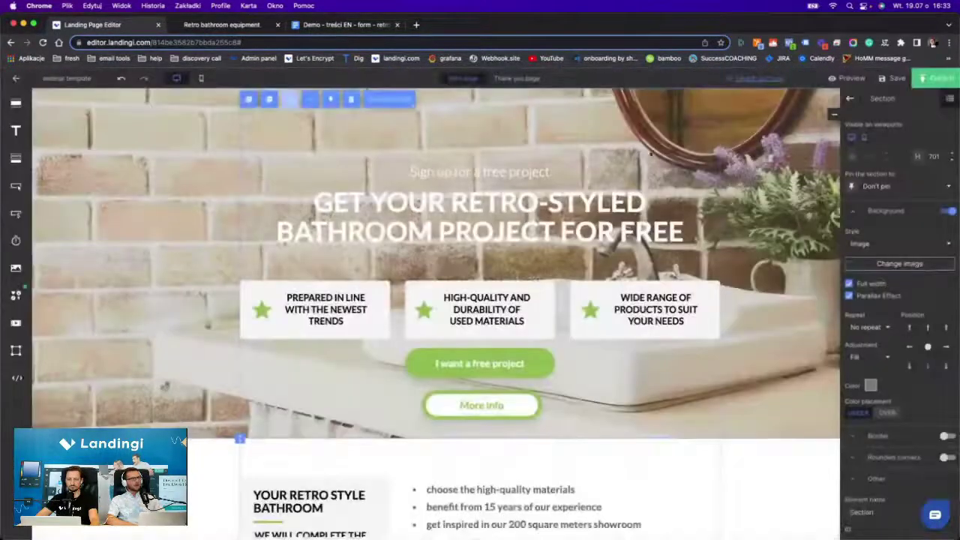
click(221, 25)
Reload the live page, test the More info scroll, and enlarge the first gallery photo.
click(43, 42)
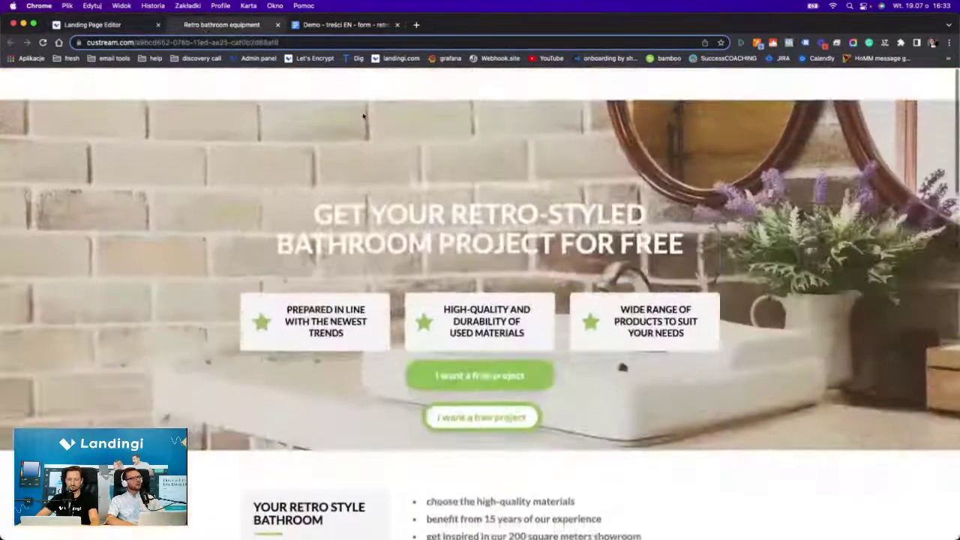
click(43, 43)
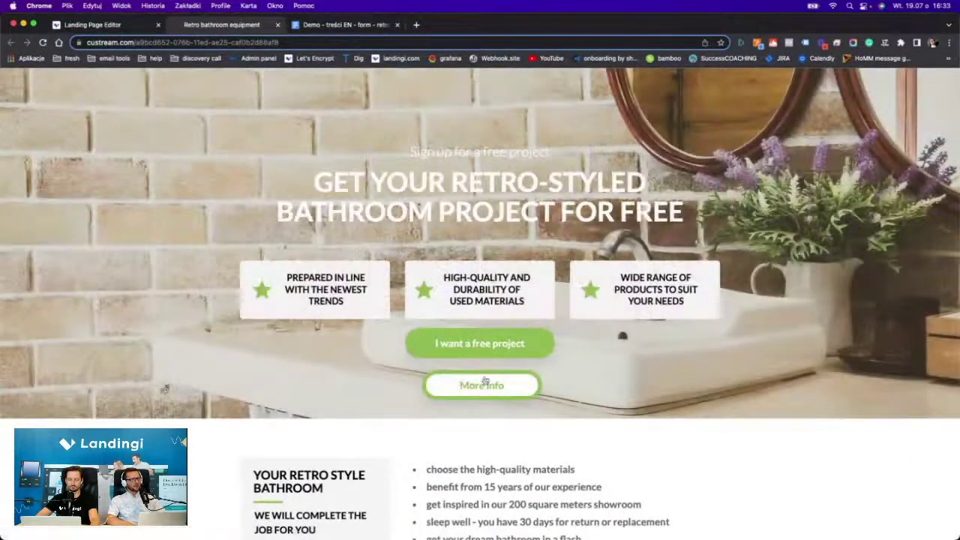
click(481, 386)
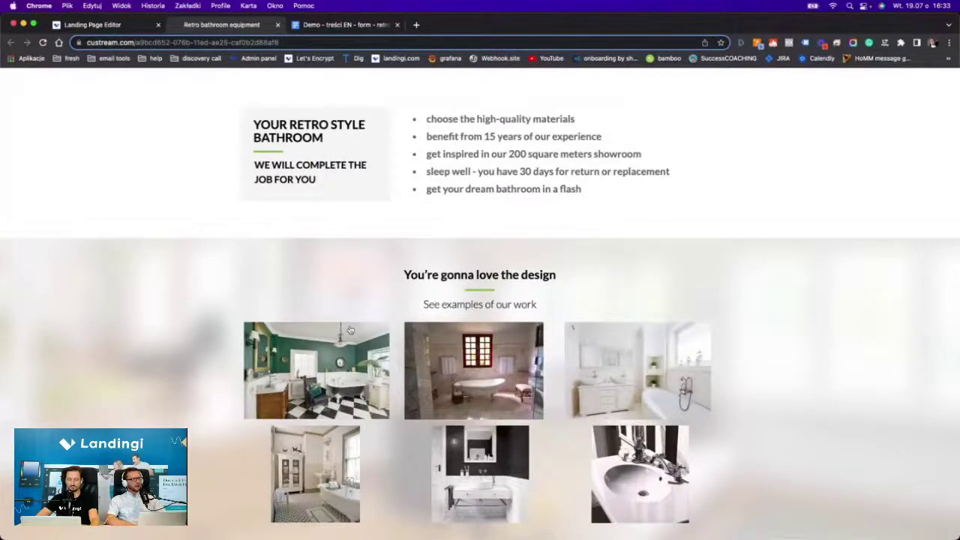
click(316, 371)
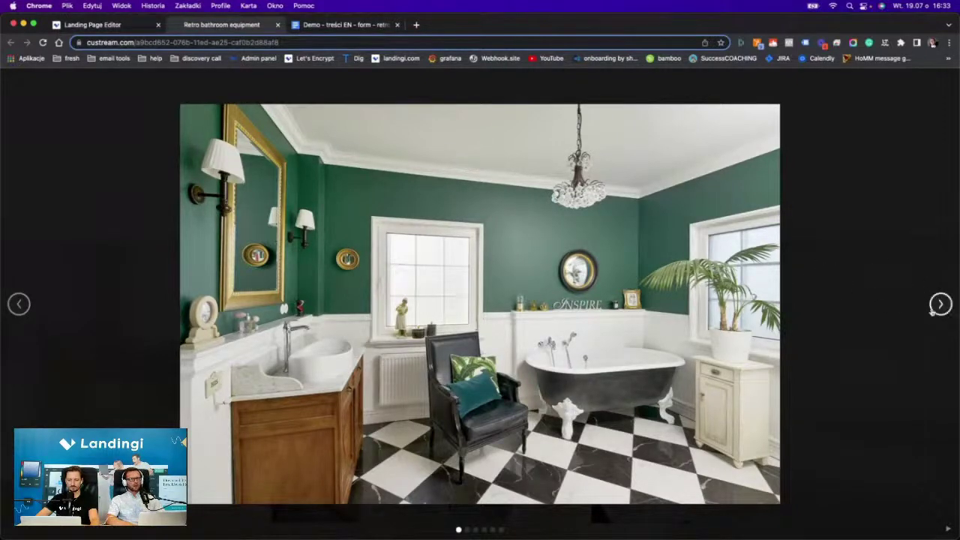
click(938, 306)
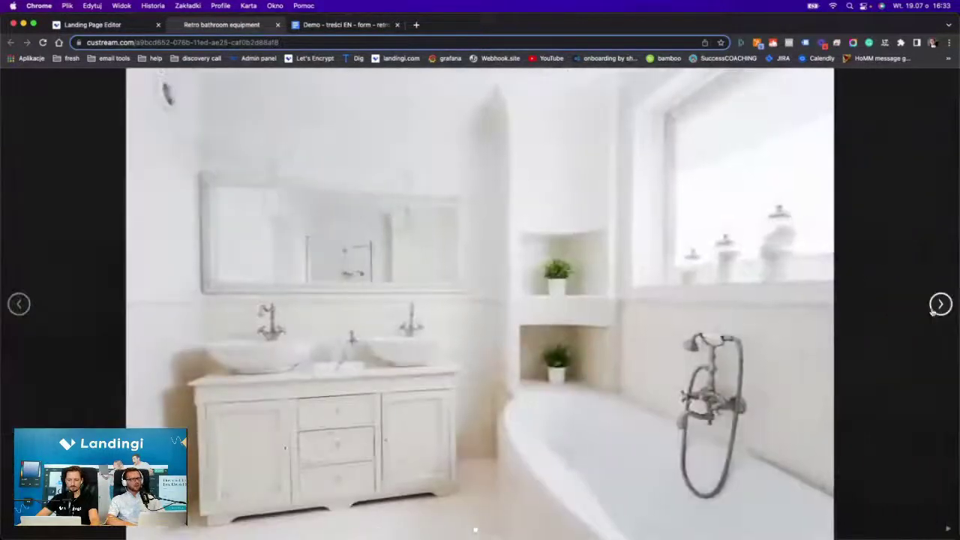
click(933, 311)
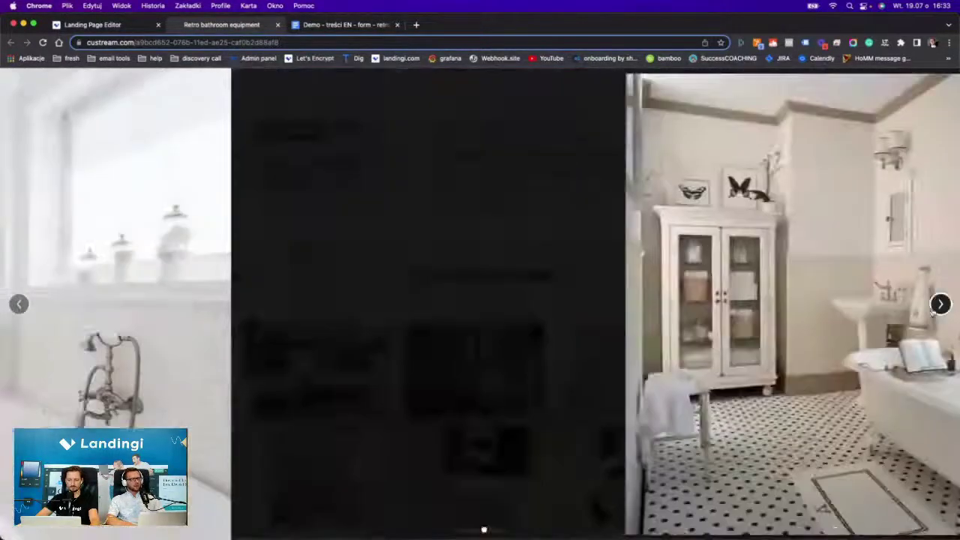
click(933, 312)
click(933, 312)
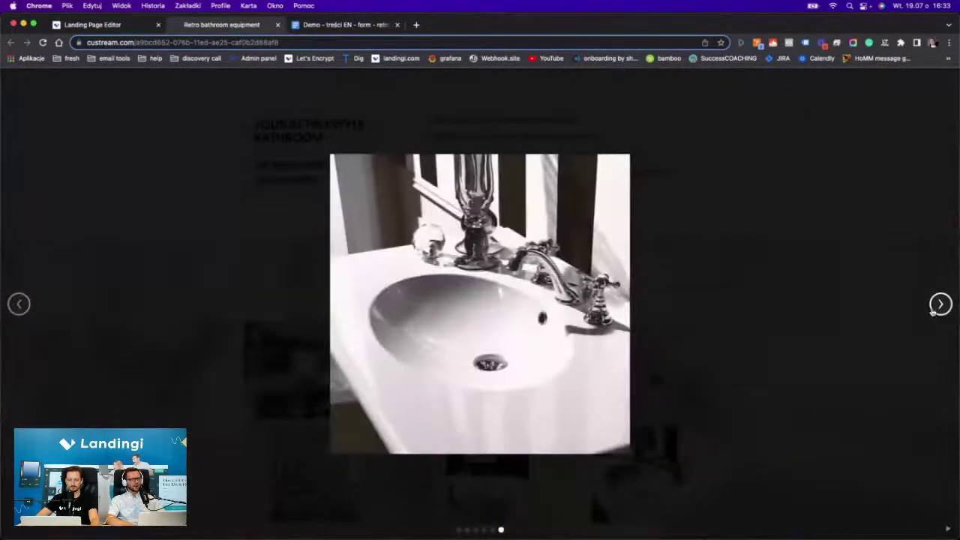
click(933, 311)
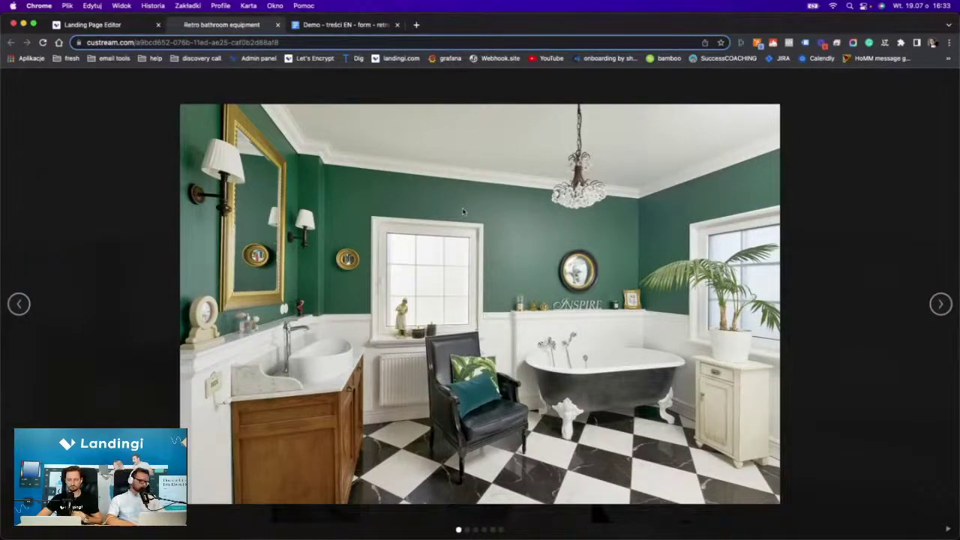
key(Escape)
Scroll through the live page's hero, bullet list, gallery, About us, testimonials and form.
scroll(392, 282, down, 10)
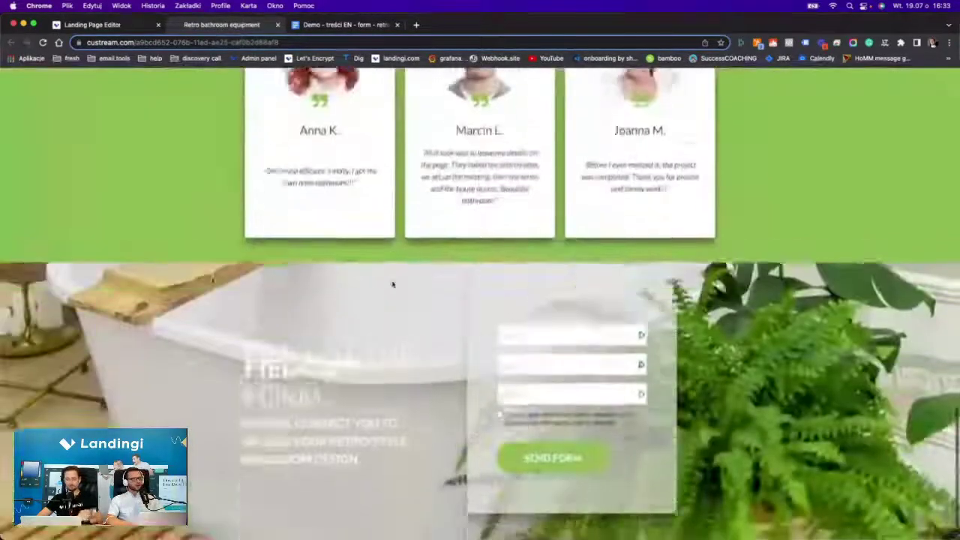
scroll(392, 284, up, 10)
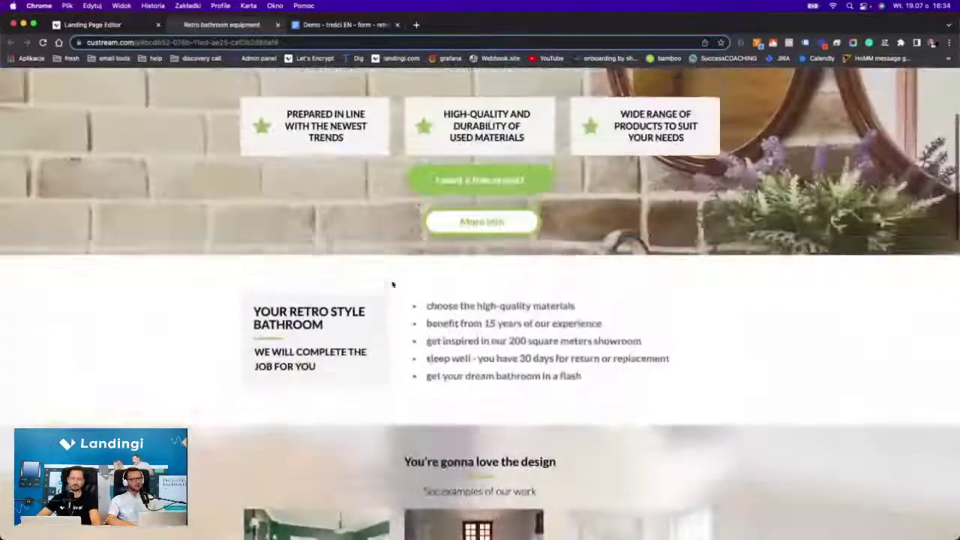
scroll(392, 284, down, 10)
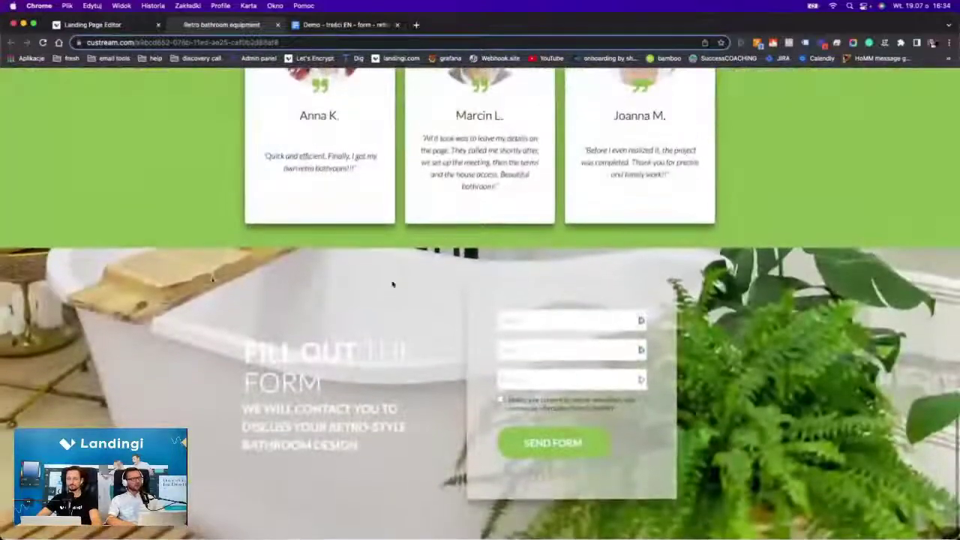
scroll(392, 283, up, 5)
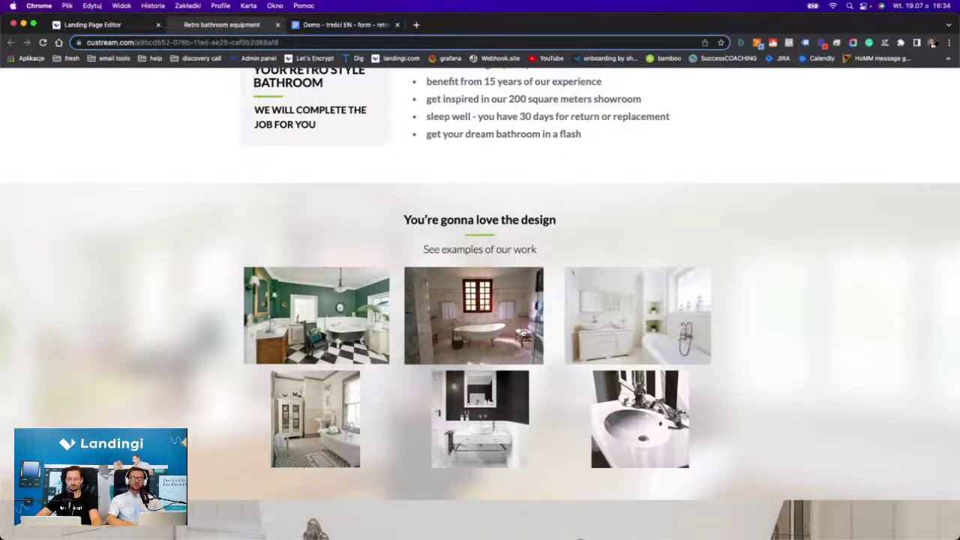
scroll(422, 126, up, 5)
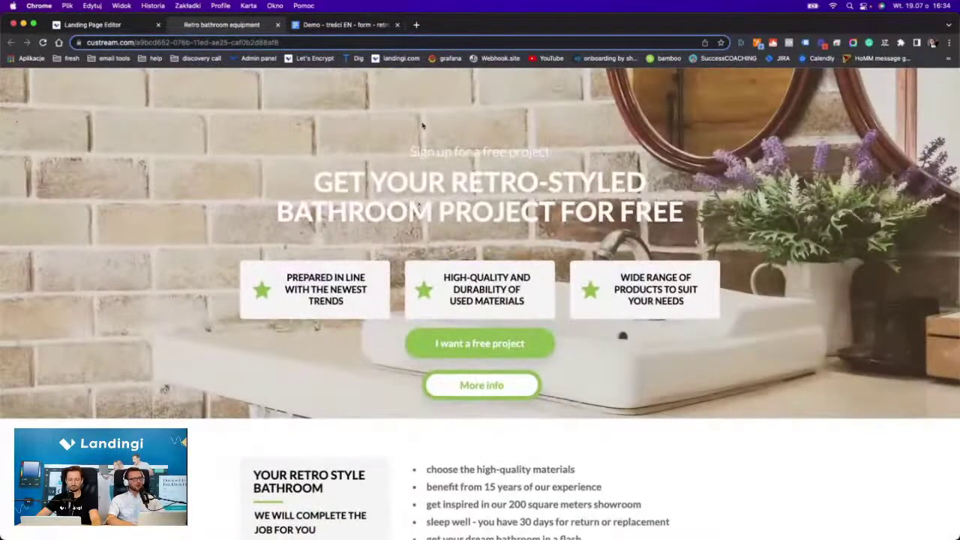
scroll(461, 151, down, 5)
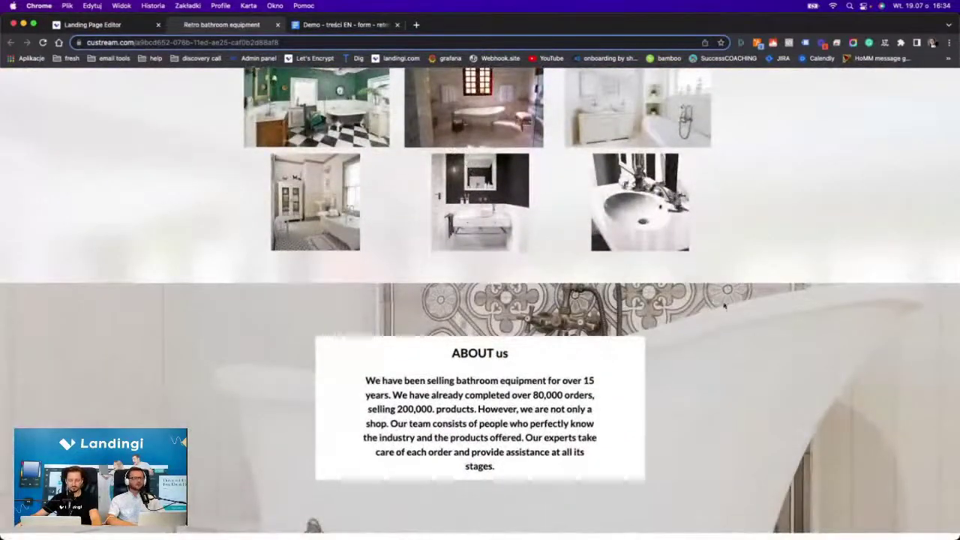
scroll(738, 337, down, 5)
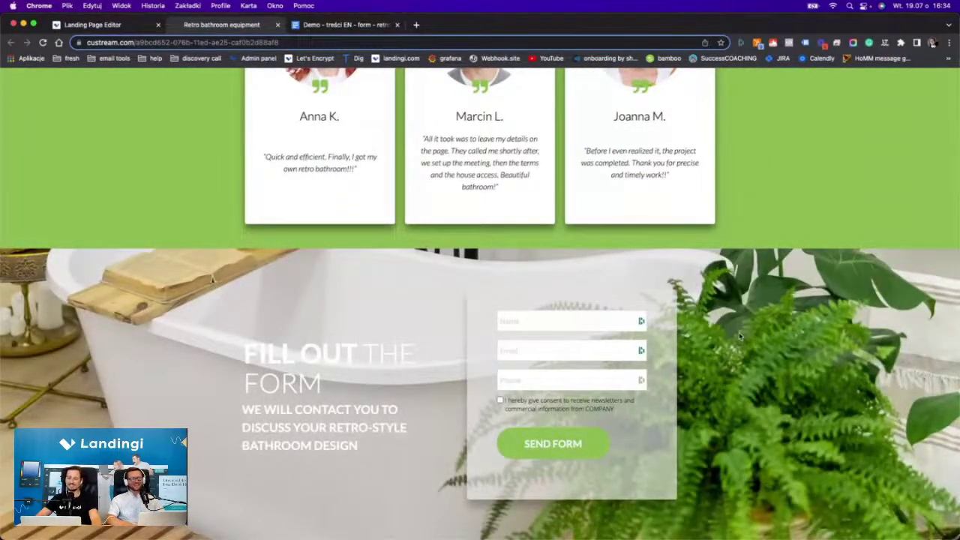
scroll(748, 395, up, 10)
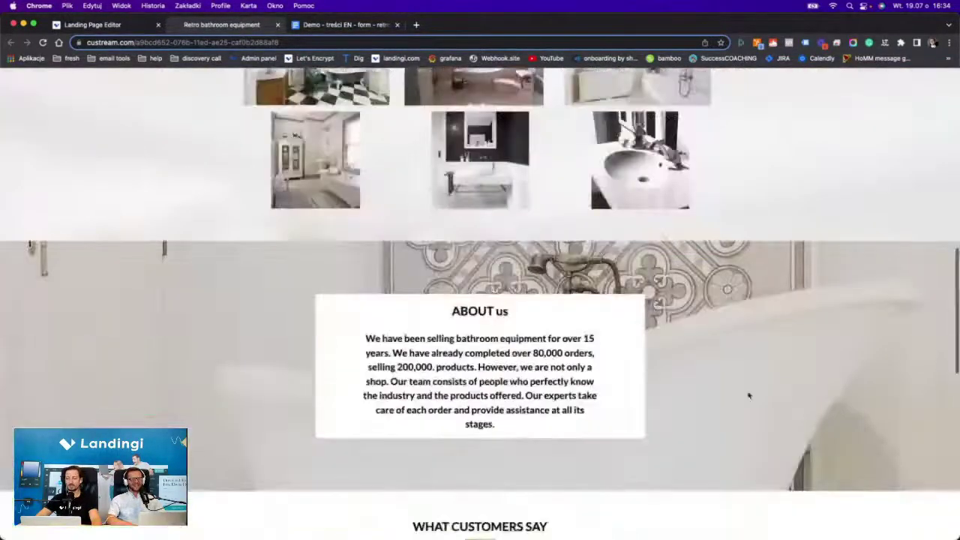
scroll(748, 395, up, 2)
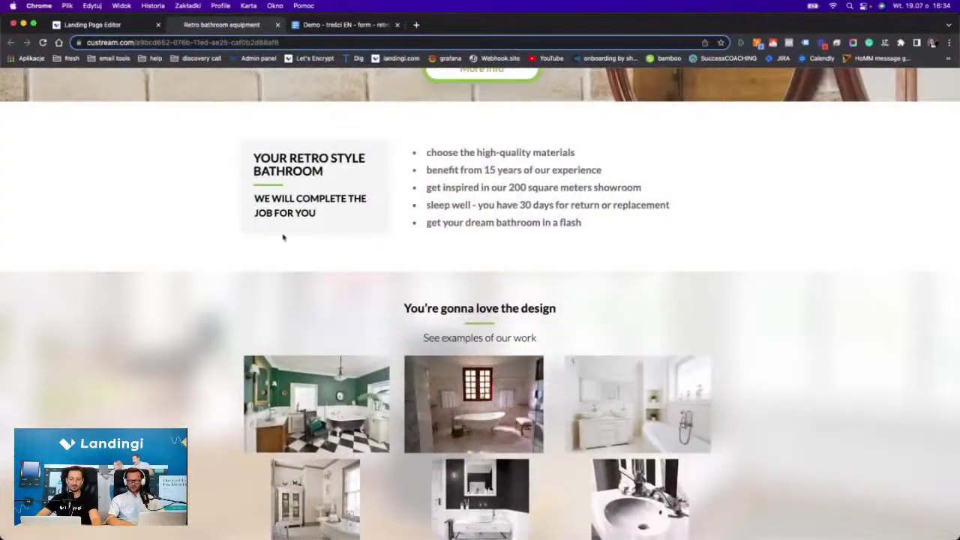